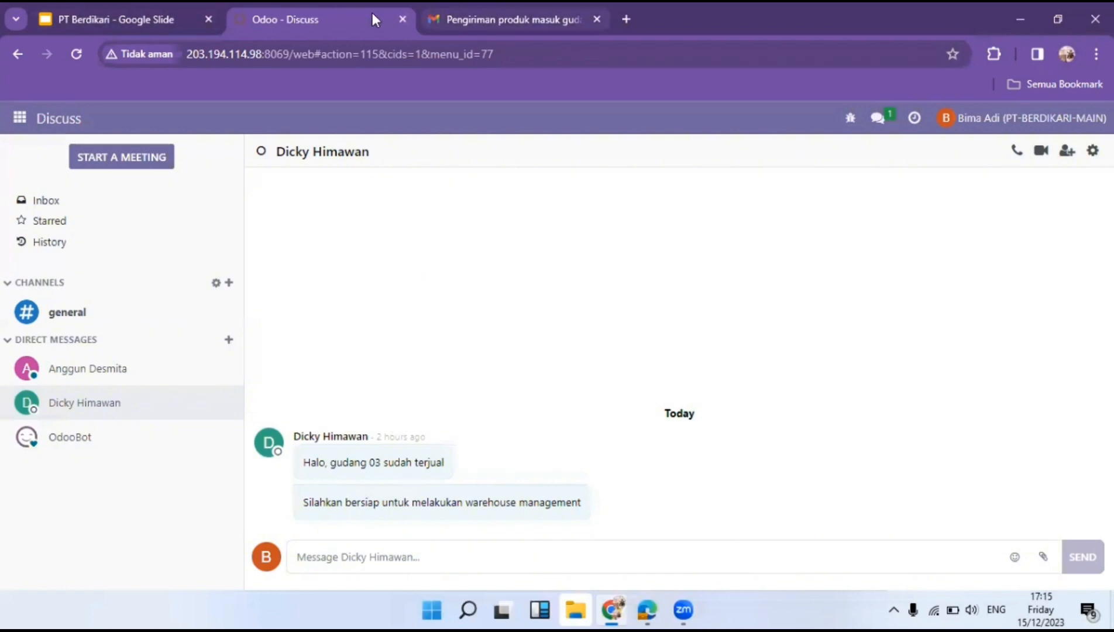
Review the SRITEX delivery note image attached to the incoming-goods email in Gmail.
left_click(481, 22)
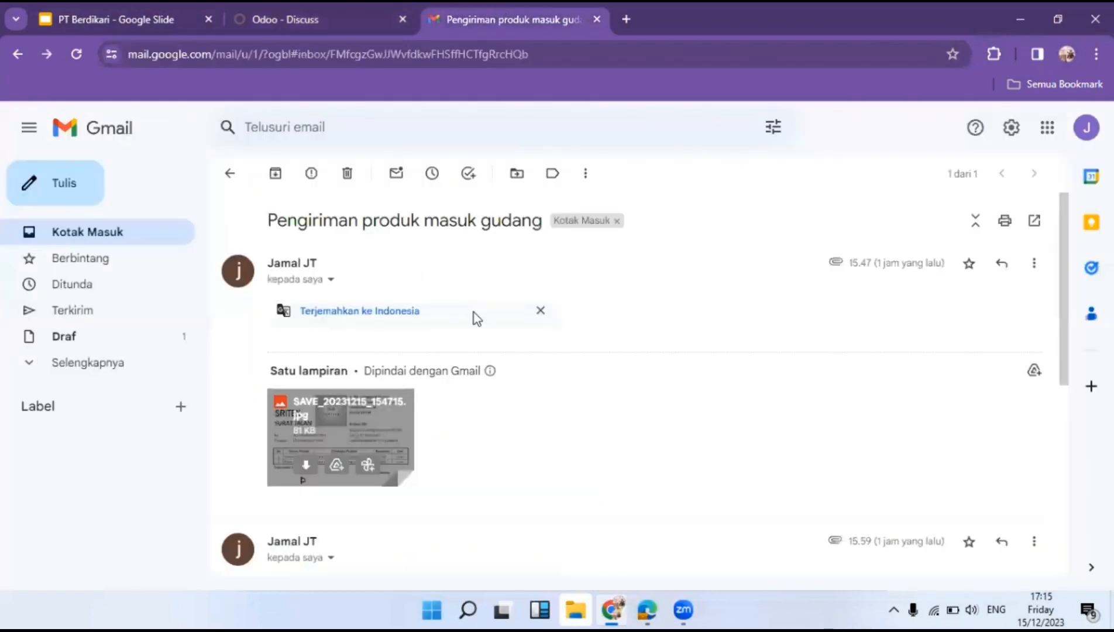
left_click(365, 423)
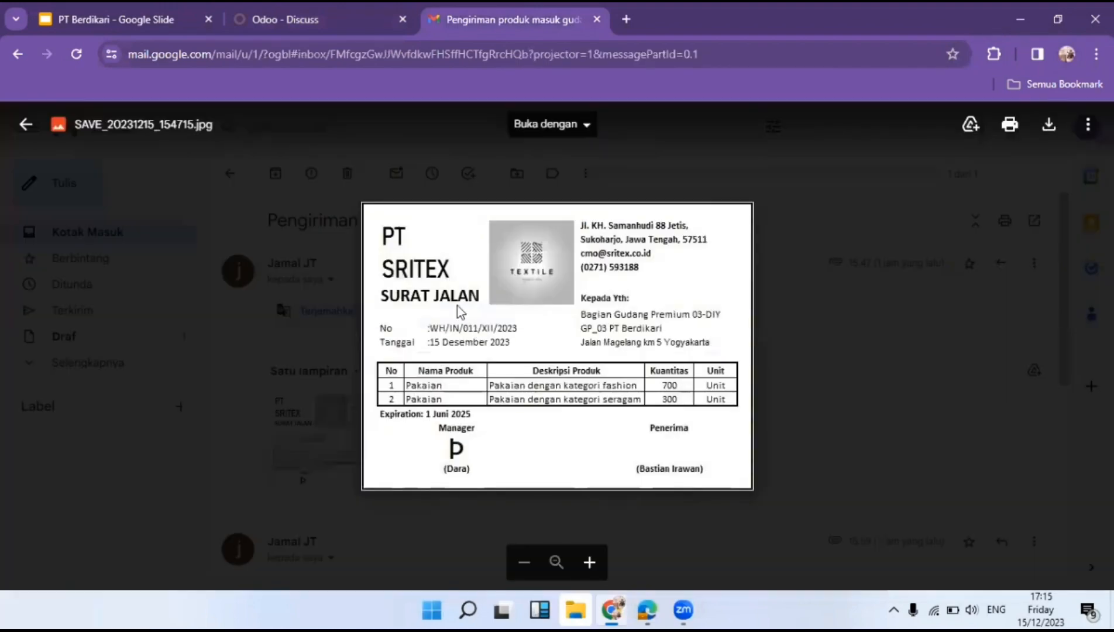
left_click(290, 9)
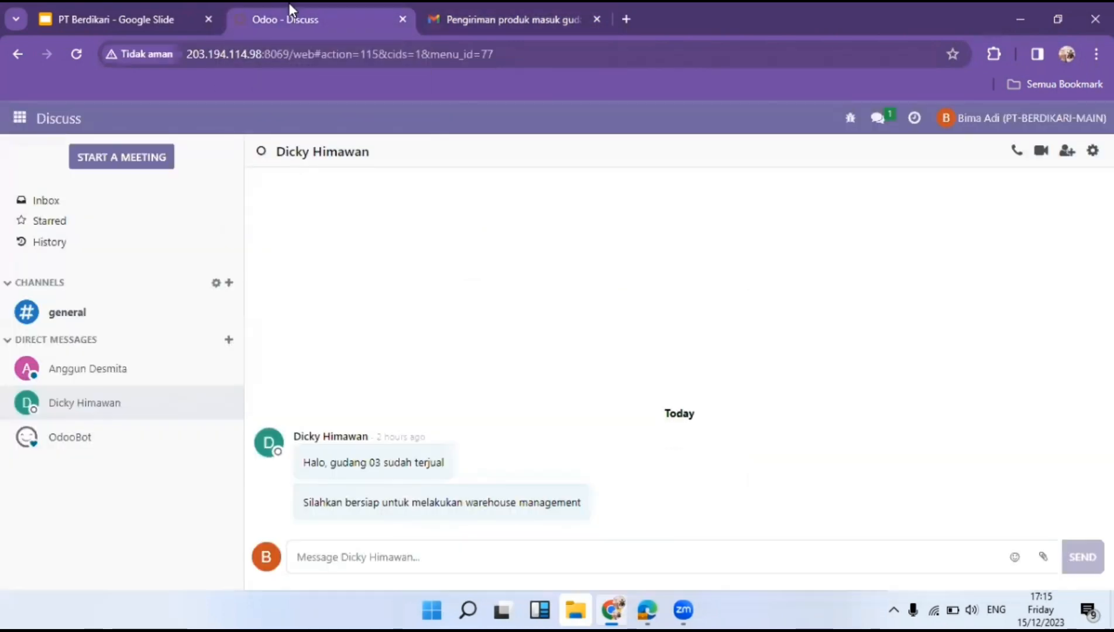
left_click(490, 11)
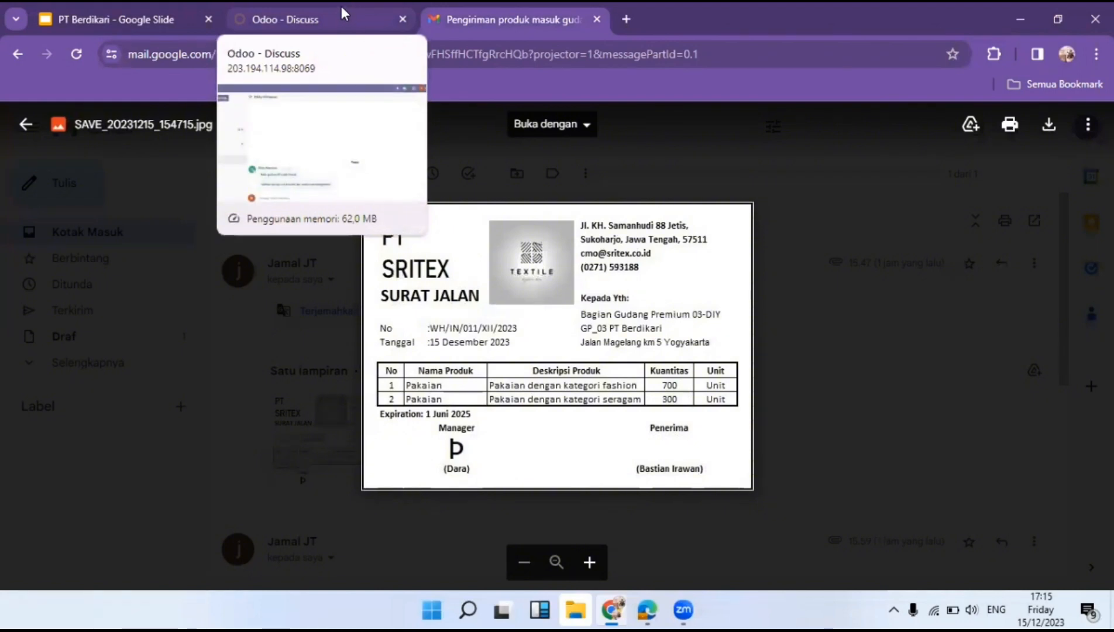
scroll(435, 384, "up", 3)
scroll(438, 385, "down", 3)
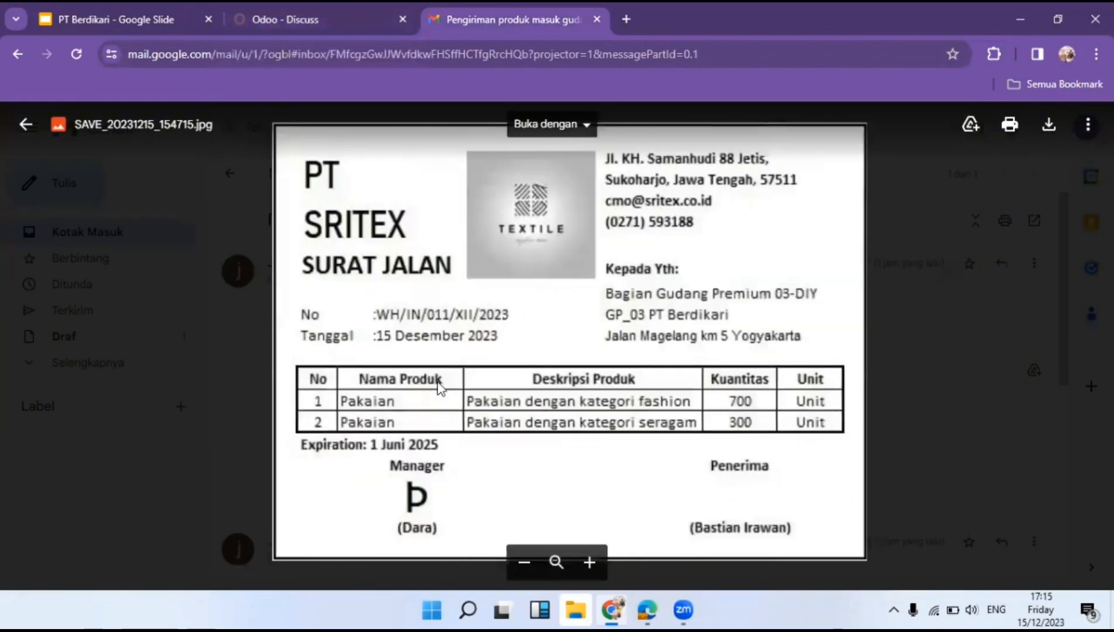
scroll(471, 385, "up", 2)
scroll(471, 384, "up", 1)
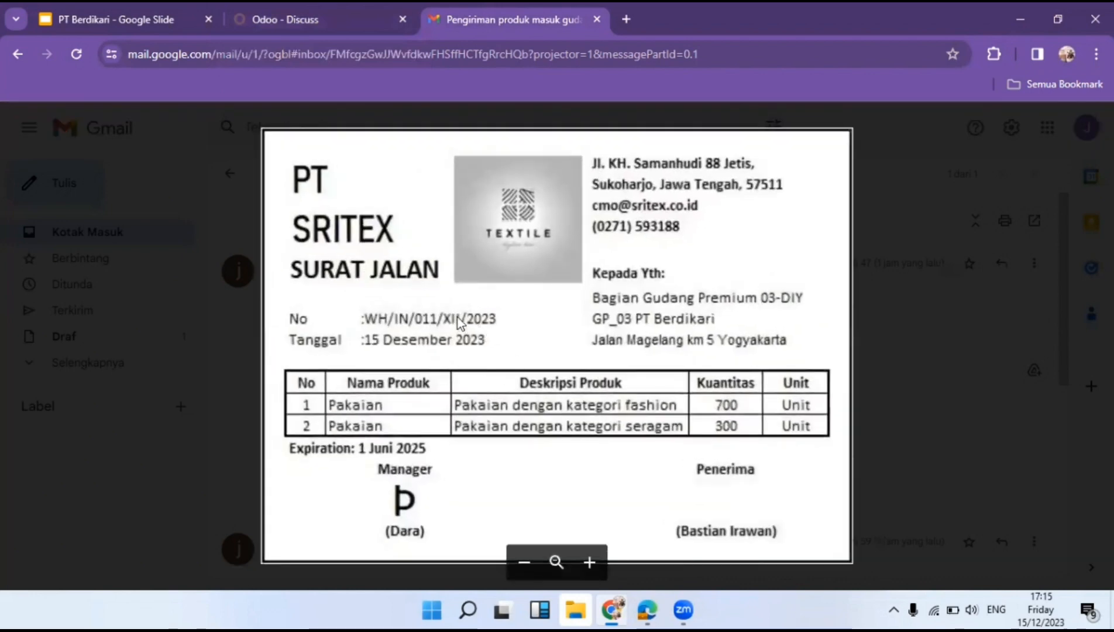
left_click(323, 19)
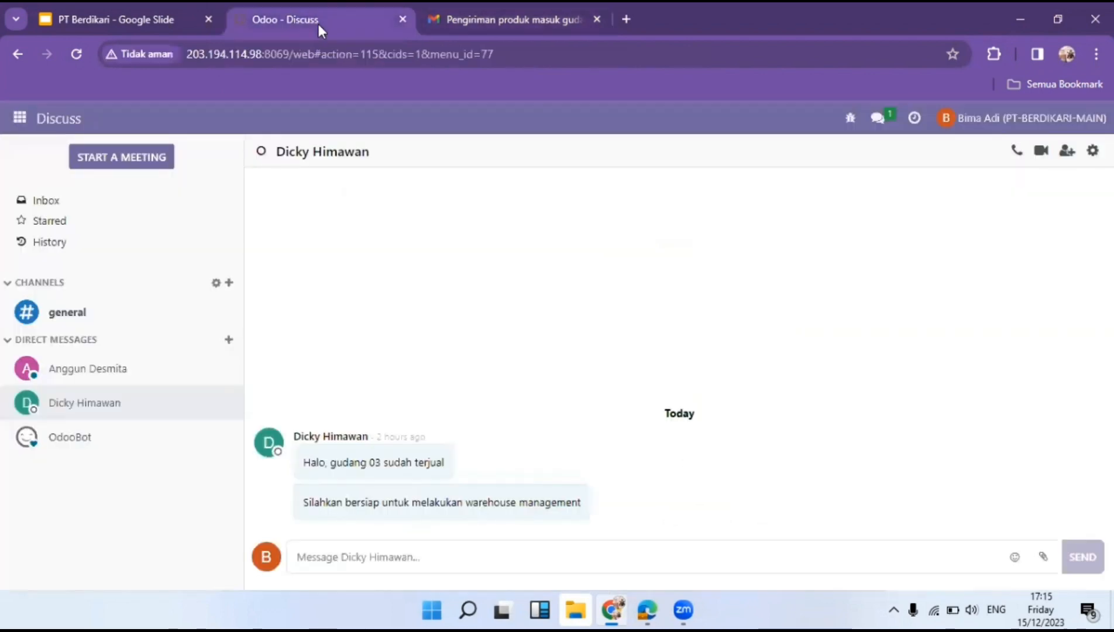
Open the Inventory Products catalogue of 46 items, recheck the delivery note, and minimise the browser.
left_click(18, 117)
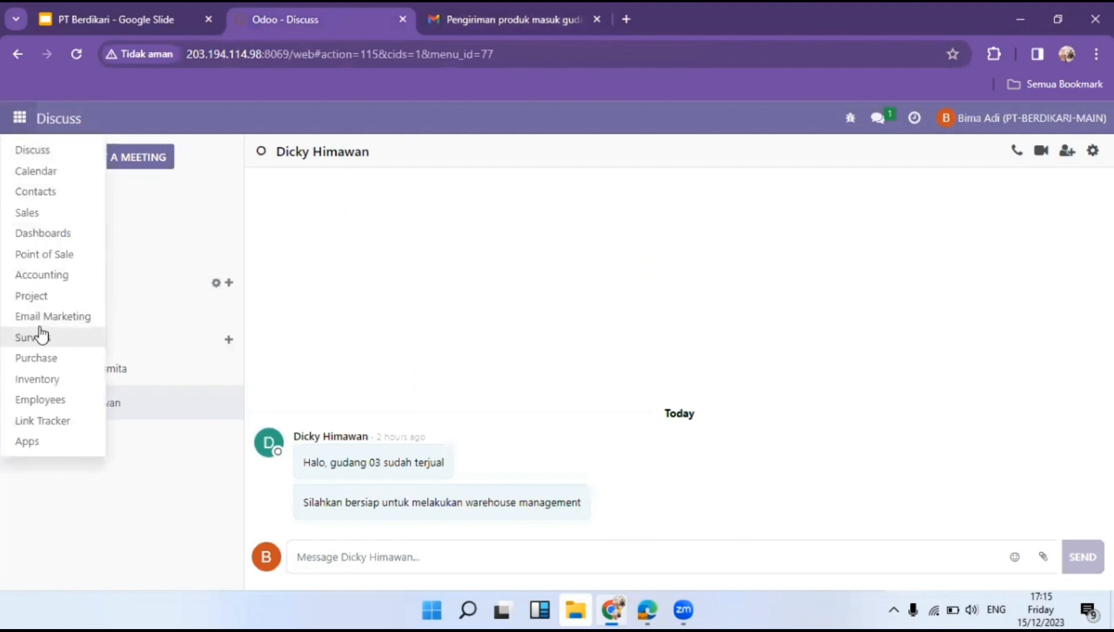
left_click(54, 388)
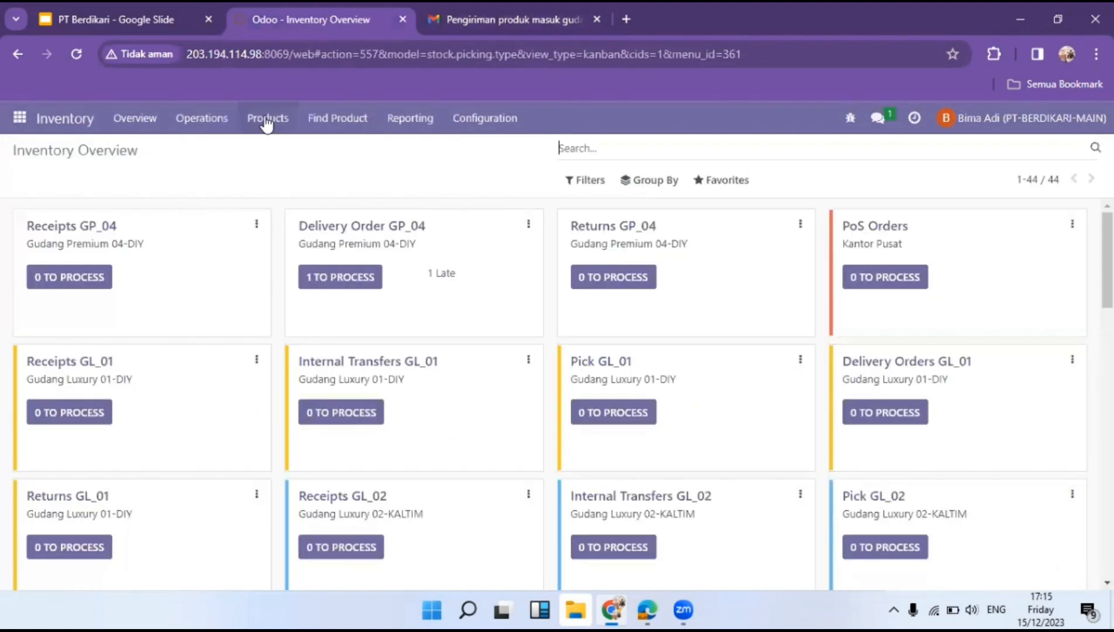
left_click(267, 119)
left_click(280, 150)
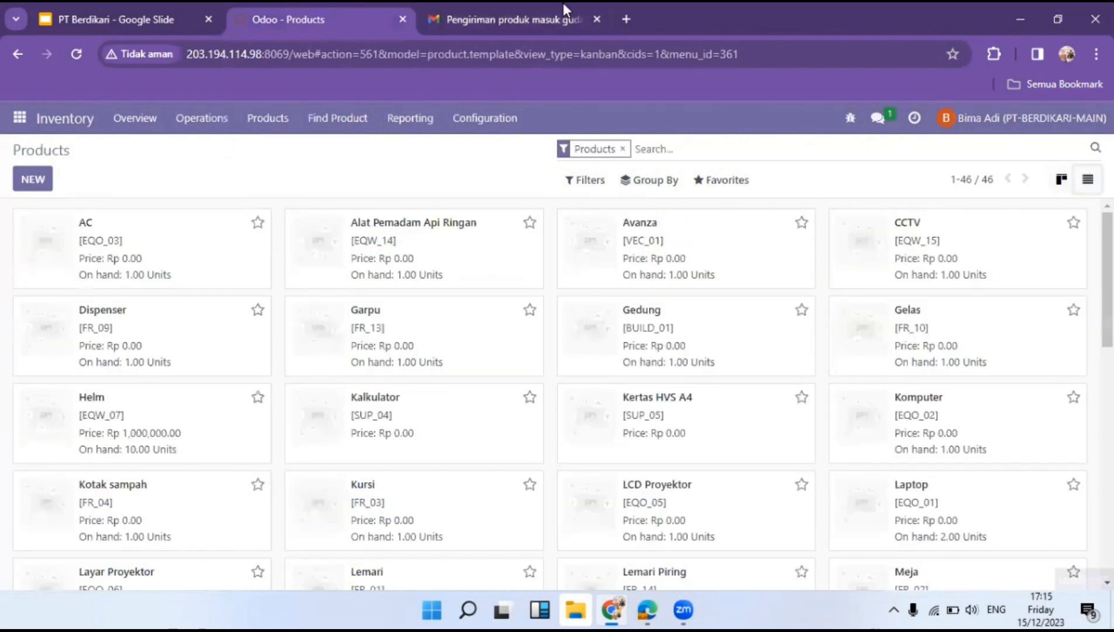
left_click(525, 4)
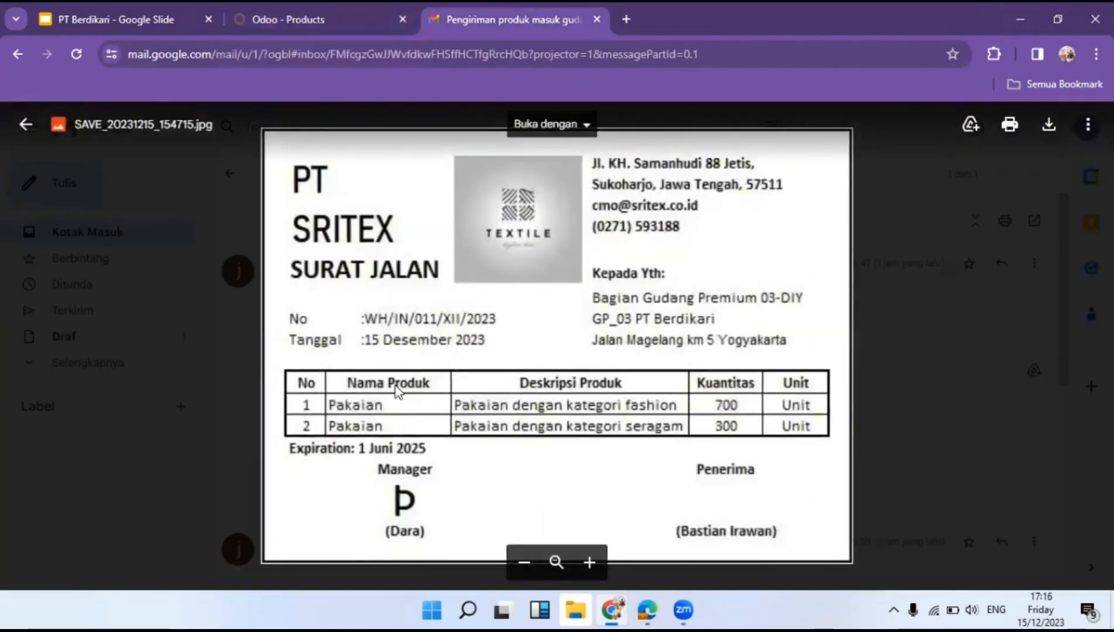
left_click(1016, 20)
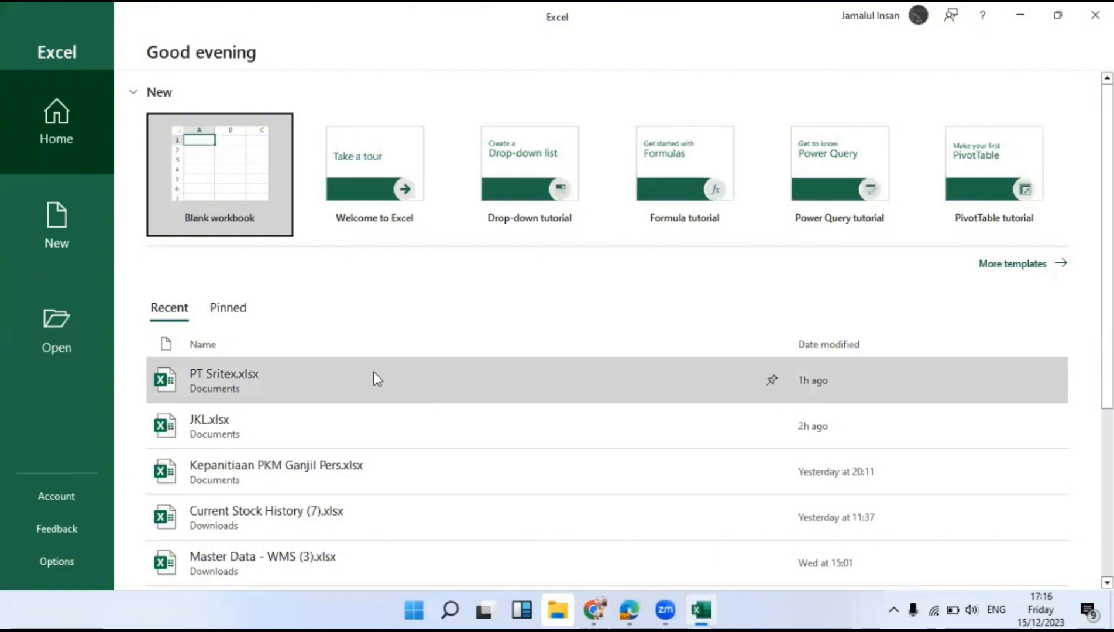
Open PT Sritex.xlsx in Excel, then return to the SRITEX delivery note in the browser.
left_click(375, 376)
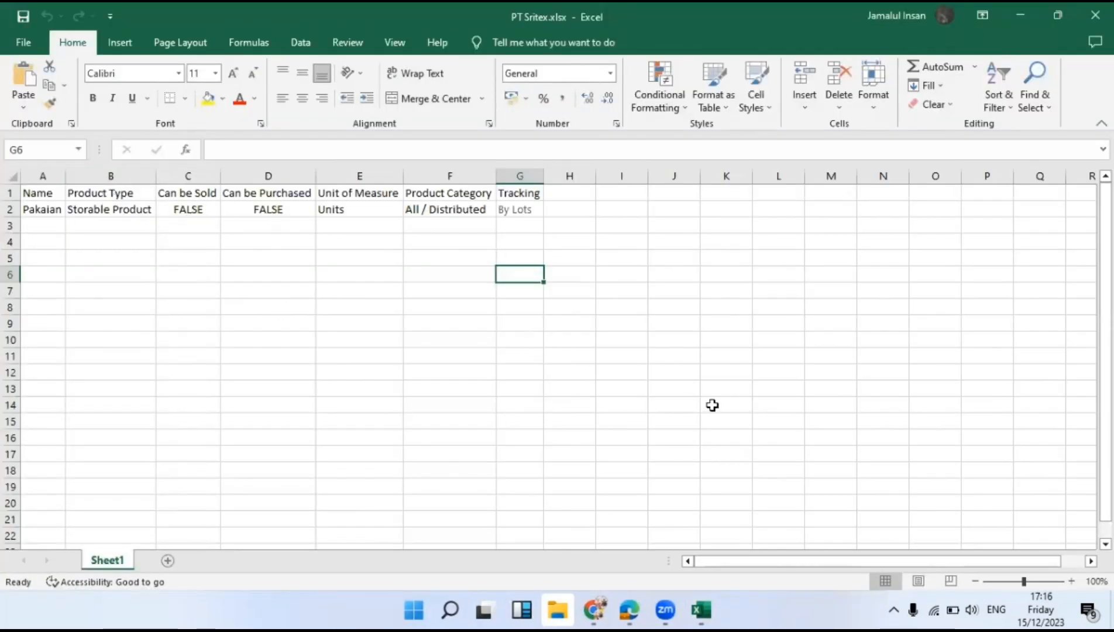
left_click(1020, 15)
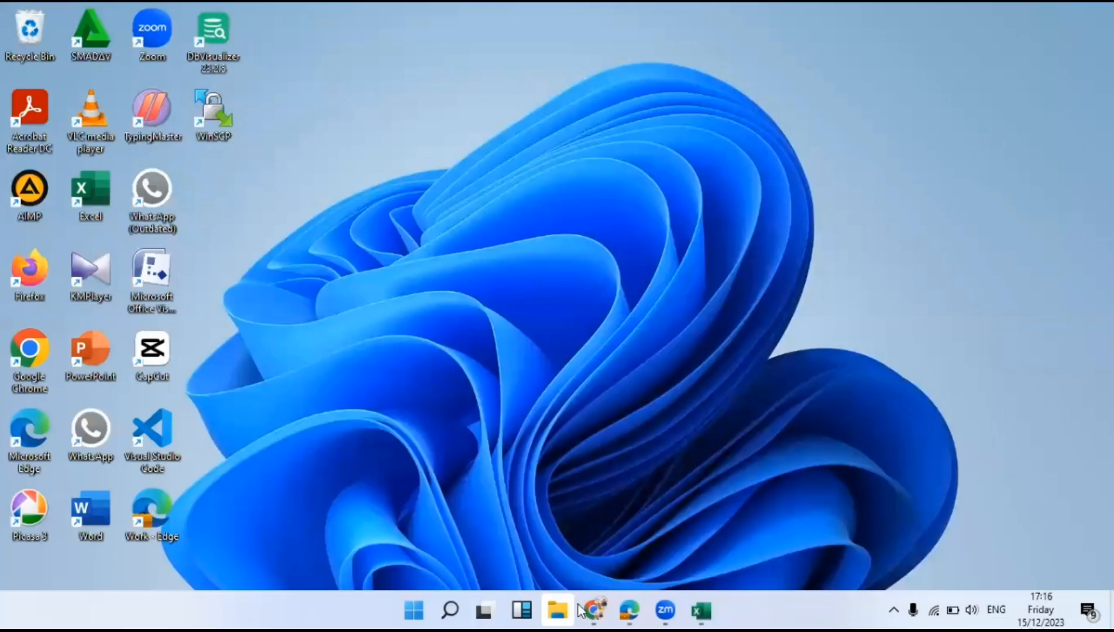
left_click(584, 610)
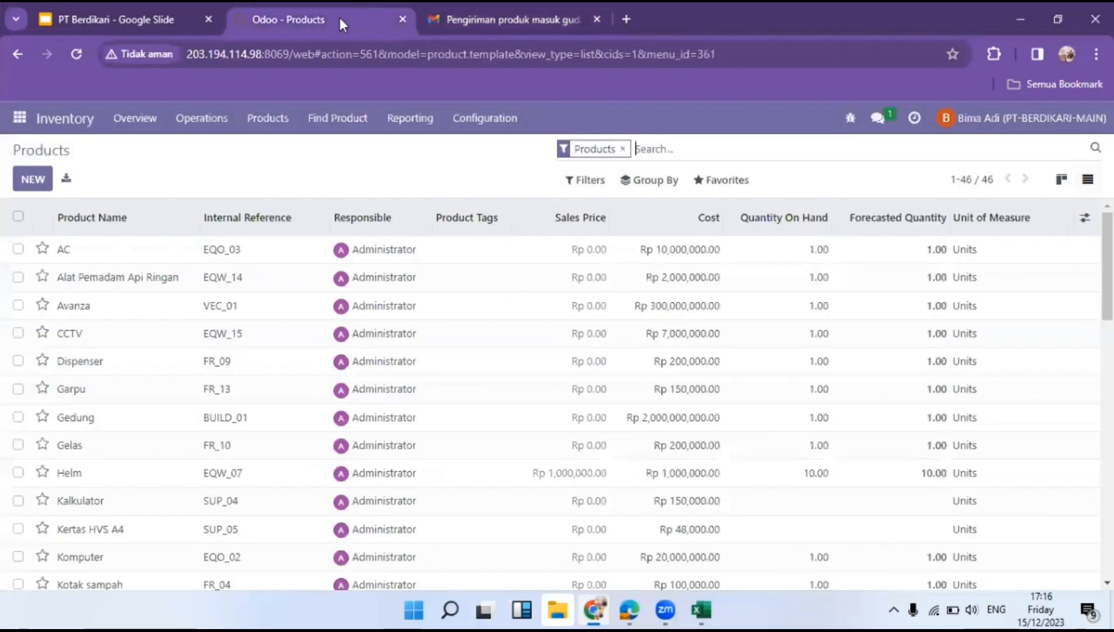
Import PT Sritex.xlsx into Products via Import records, testing it first, adding 1 record.
left_click(339, 18)
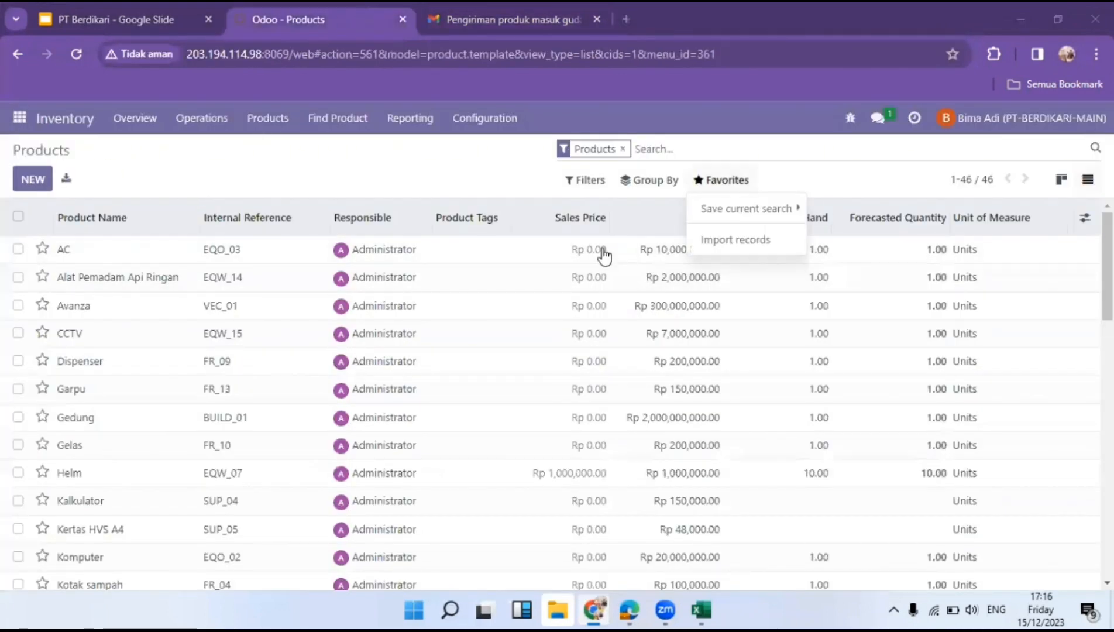
left_click(735, 239)
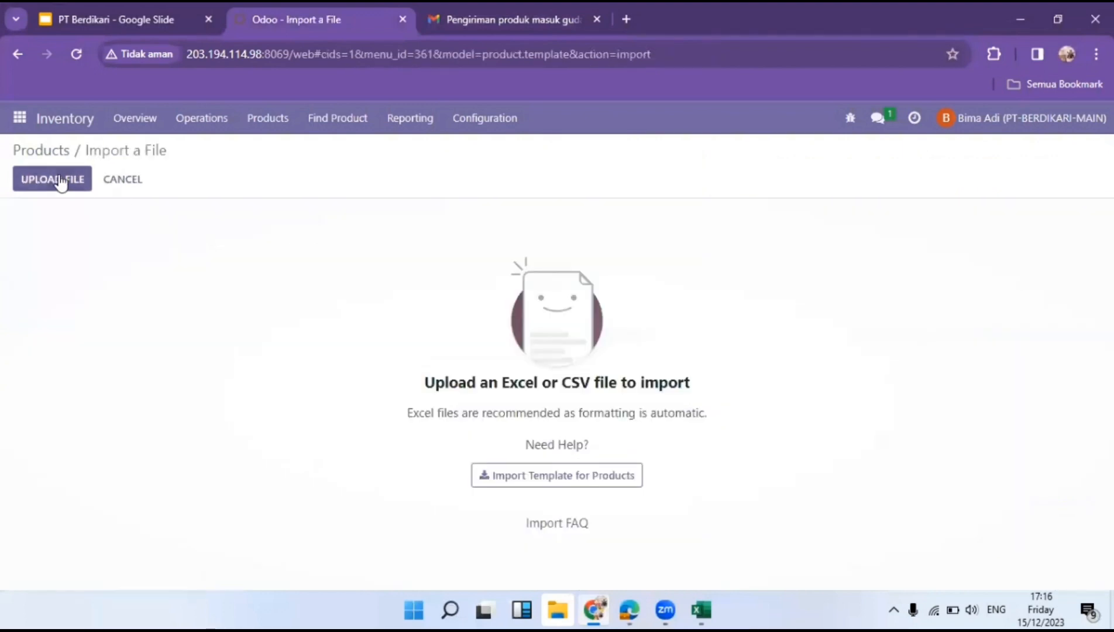
left_click(56, 175)
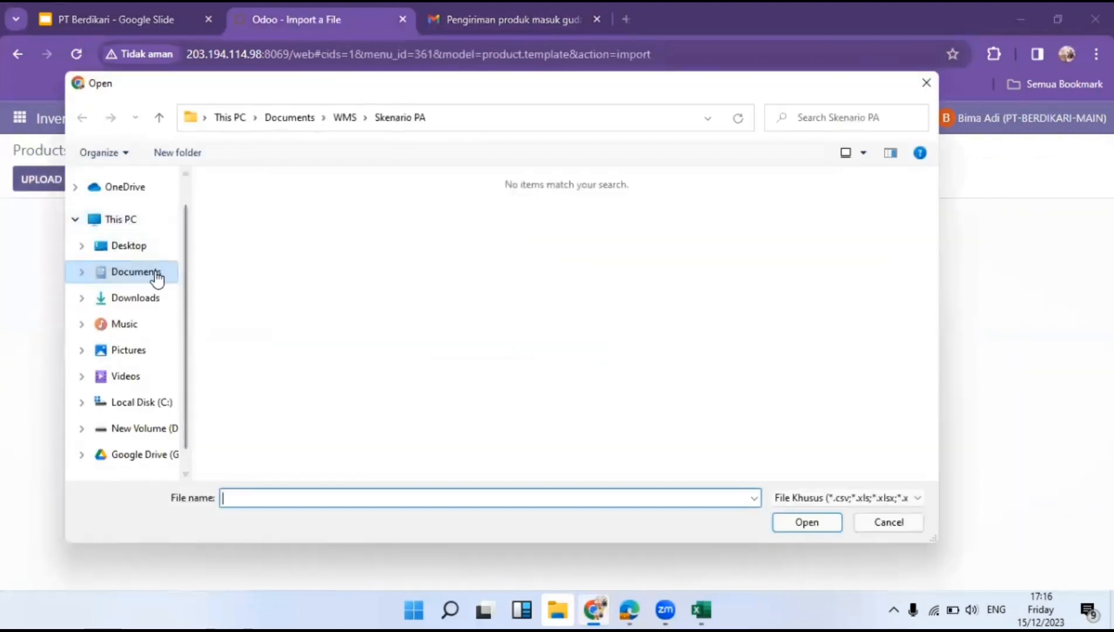
left_click(153, 272)
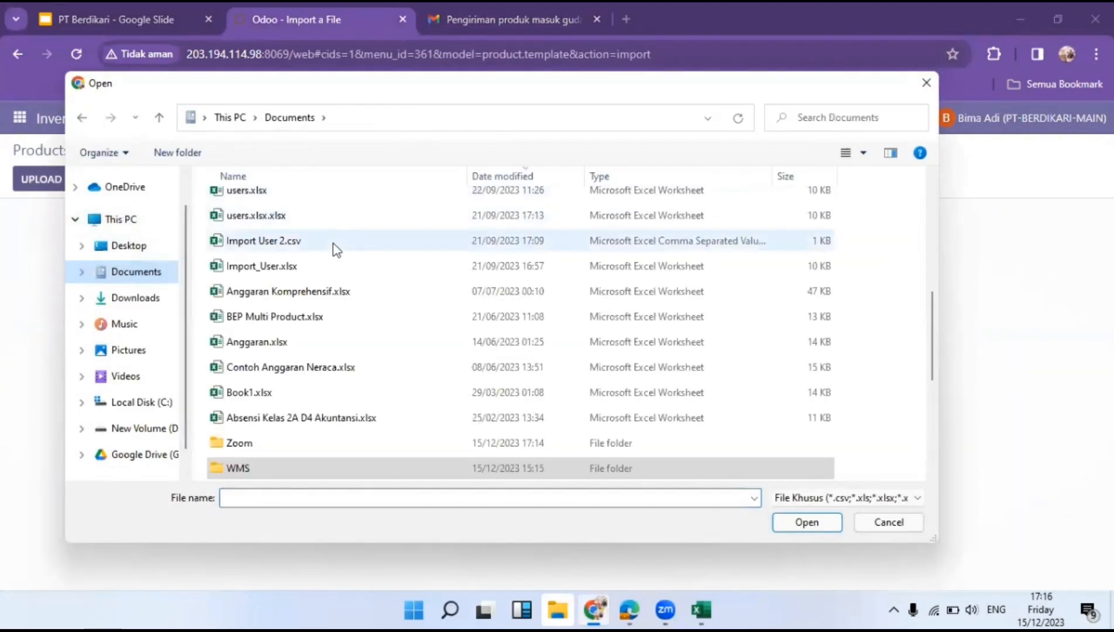
scroll(334, 246, "up", 3)
scroll(337, 249, "up", 3)
double_click(350, 209)
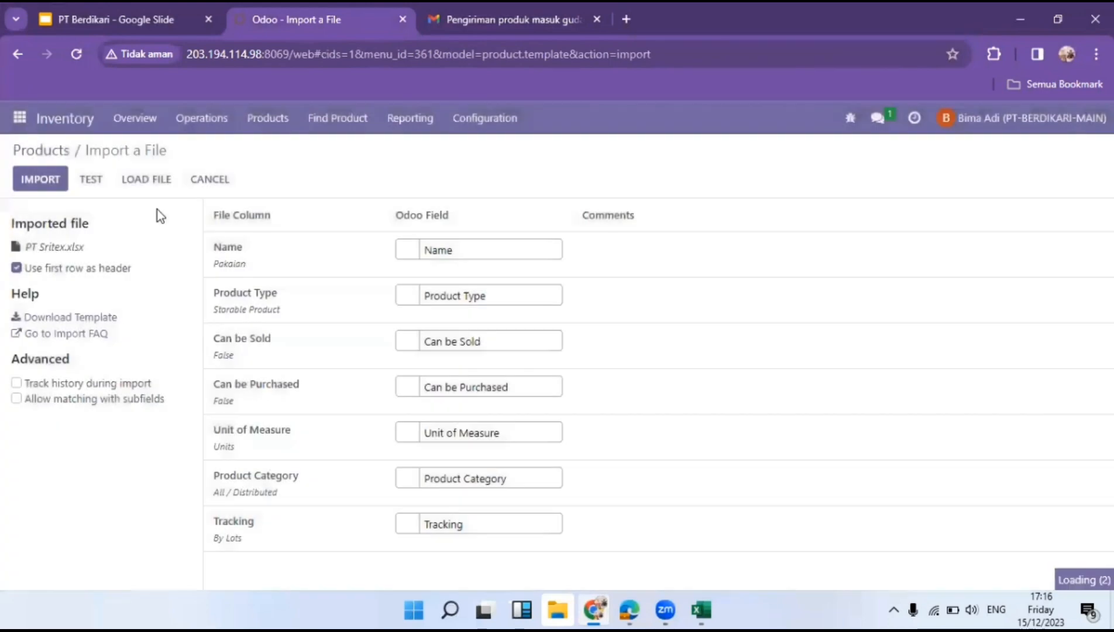
left_click(93, 179)
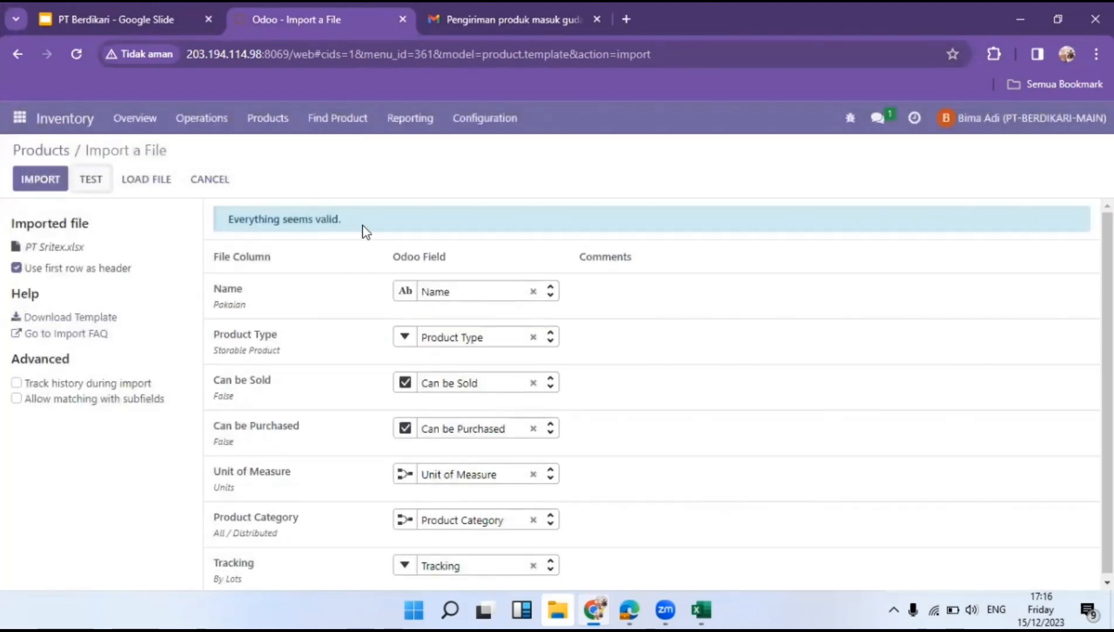
left_click(44, 183)
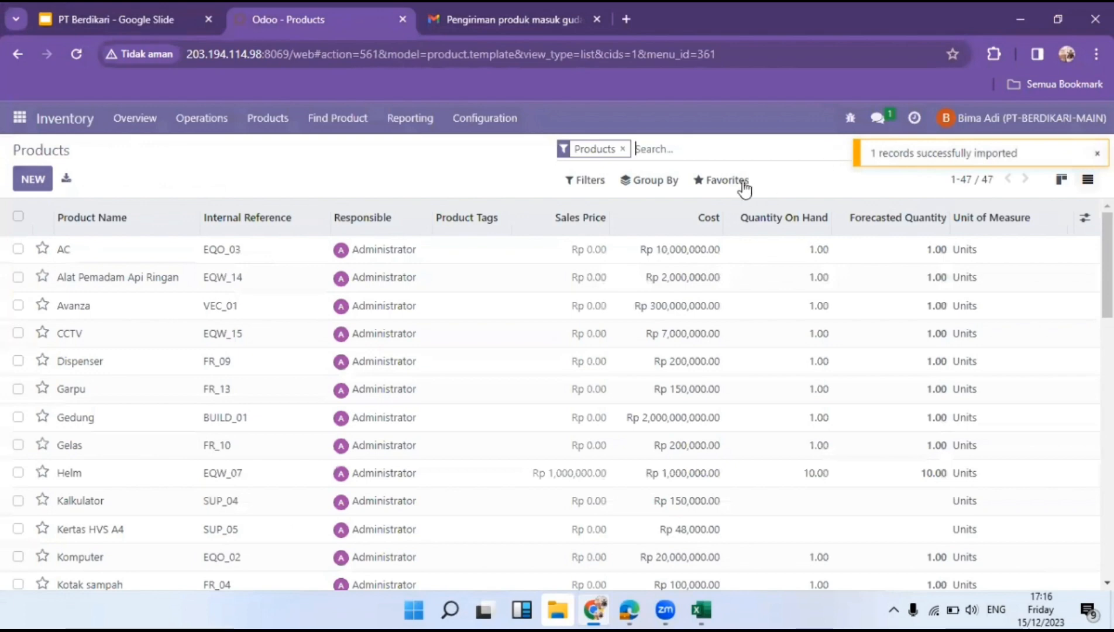
Find Pakaian, remove its PPN OUT 11% customer tax and clear the sales price to Rp 0.00.
left_click(625, 149)
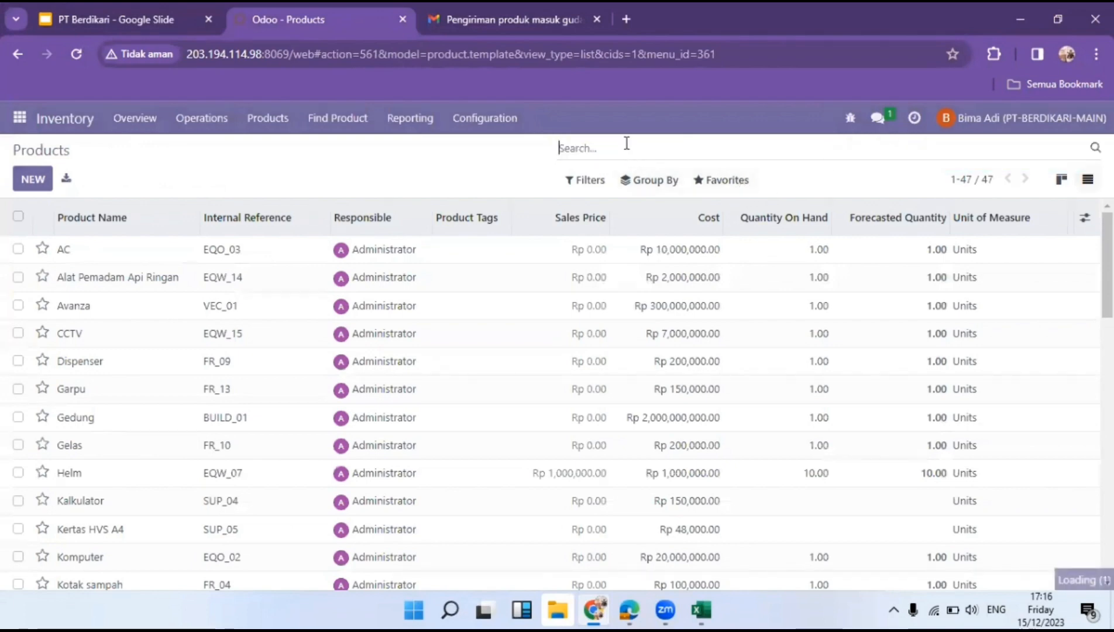
type("pakain")
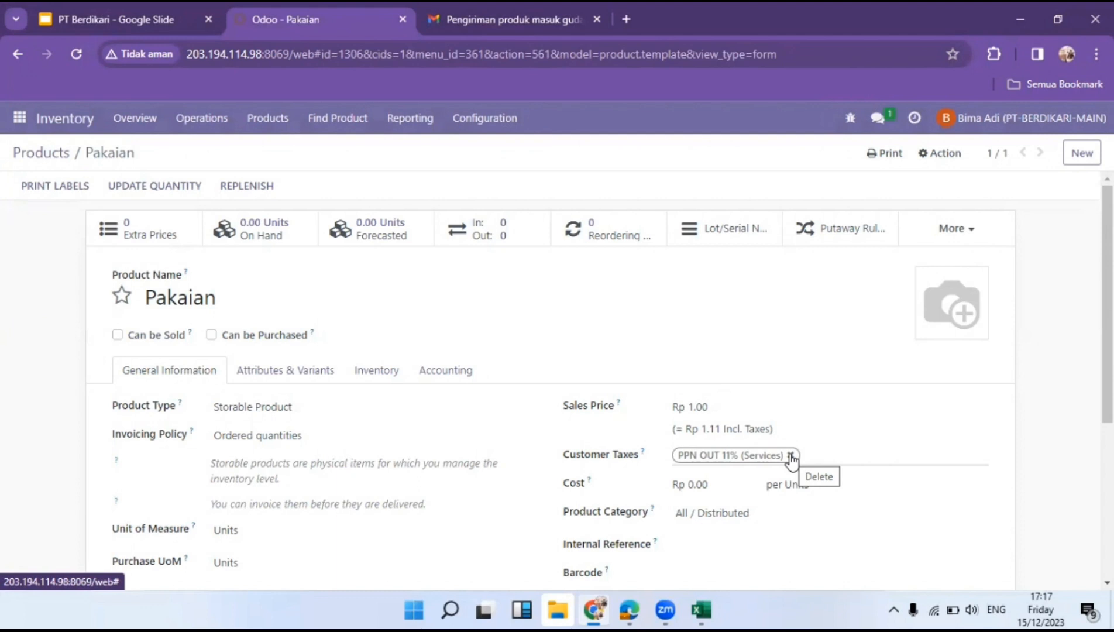
left_click(791, 456)
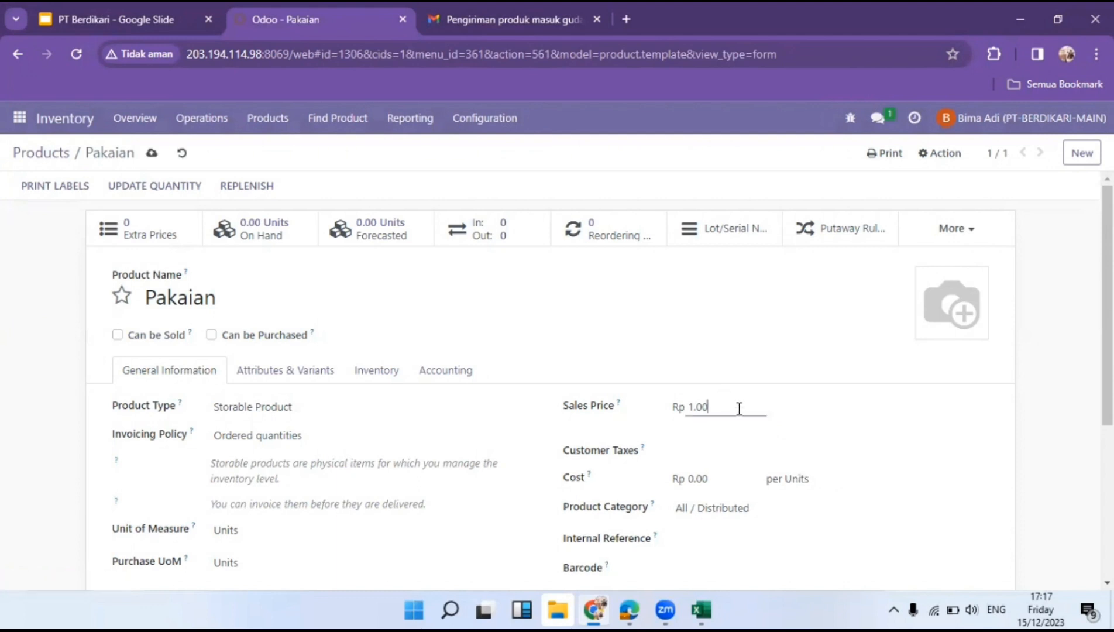
left_click_drag(740, 407, 674, 412)
left_click(665, 360)
Open Pakaian's Attributes & Variants tab after rechecking the delivery note.
scroll(667, 364, "down", 3)
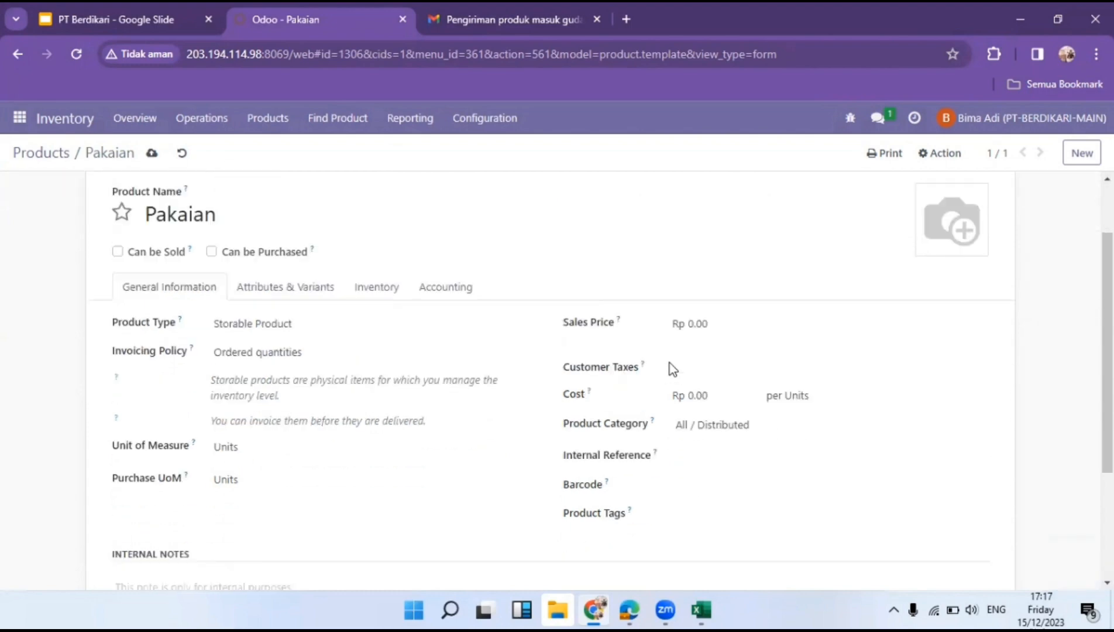
scroll(398, 354, "up", 3)
left_click(303, 368)
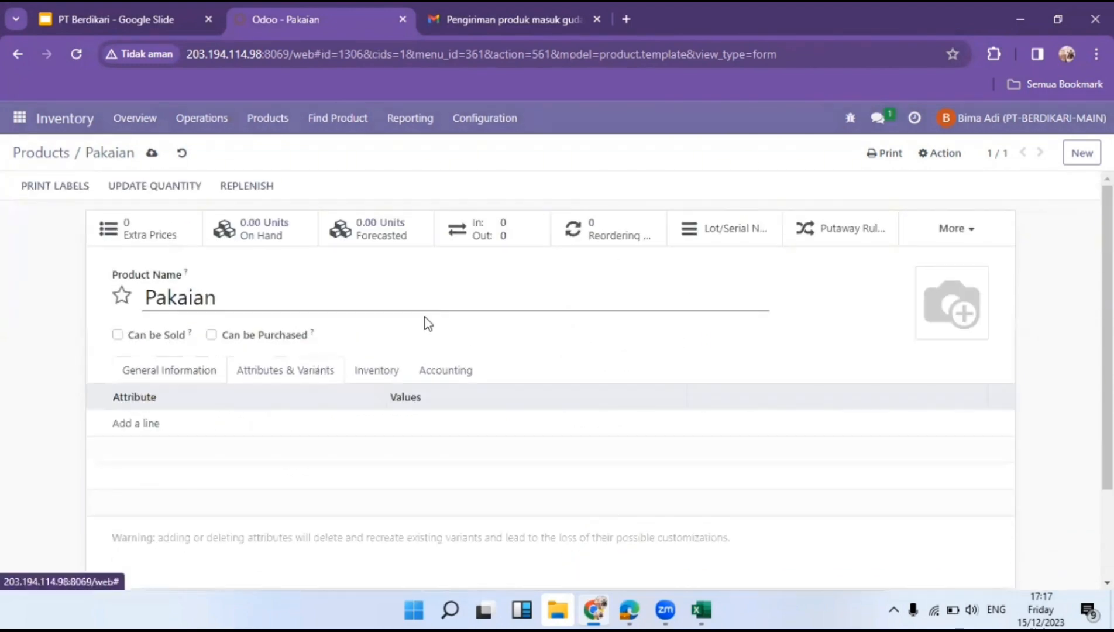
left_click(494, 2)
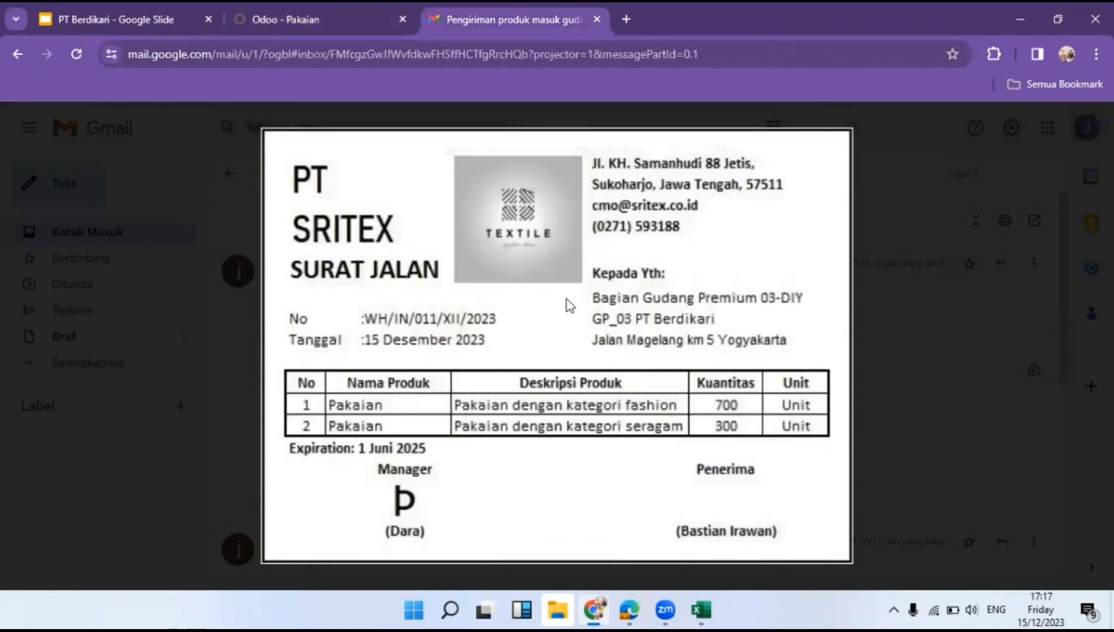
left_click(335, 3)
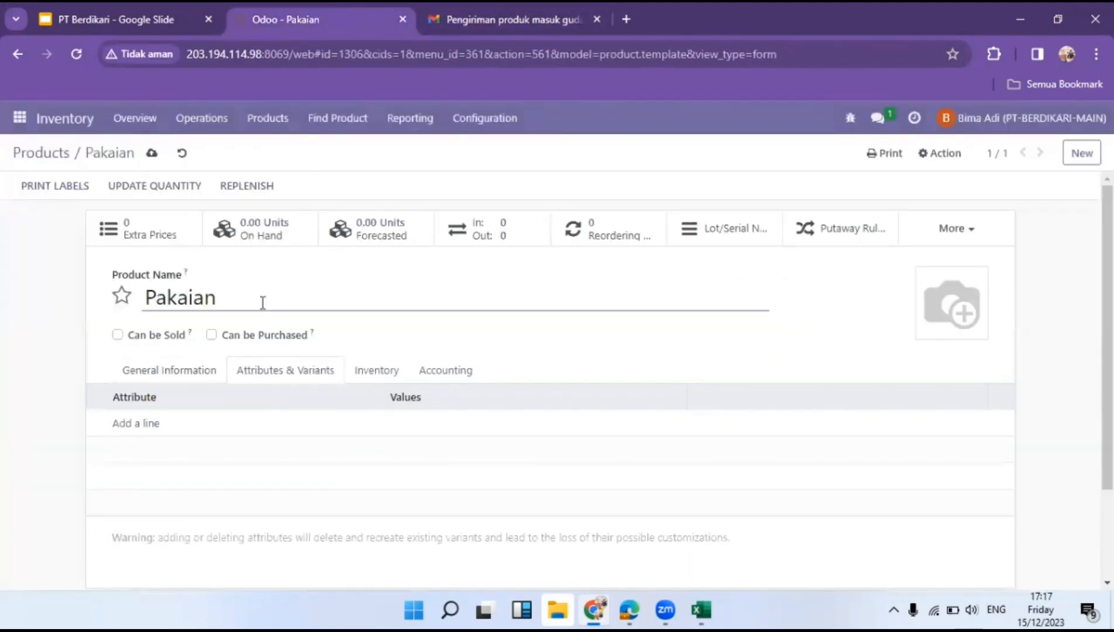
Add a Category attribute line to Pakaian with values Fashion and Seragam.
left_click(144, 427)
left_click(155, 425)
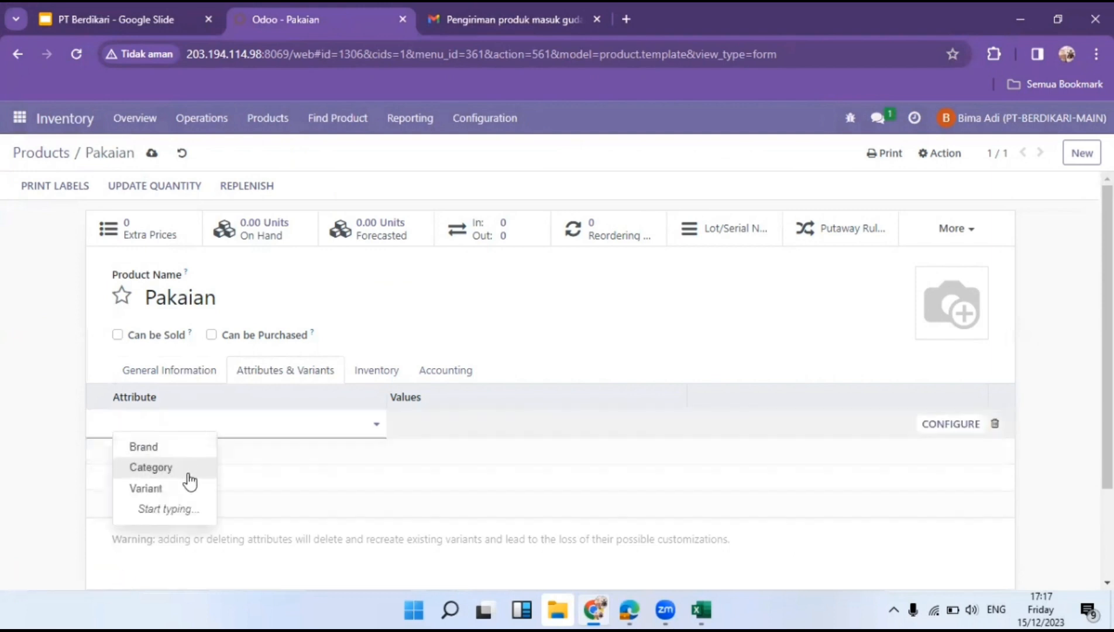
left_click(189, 480)
left_click(512, 415)
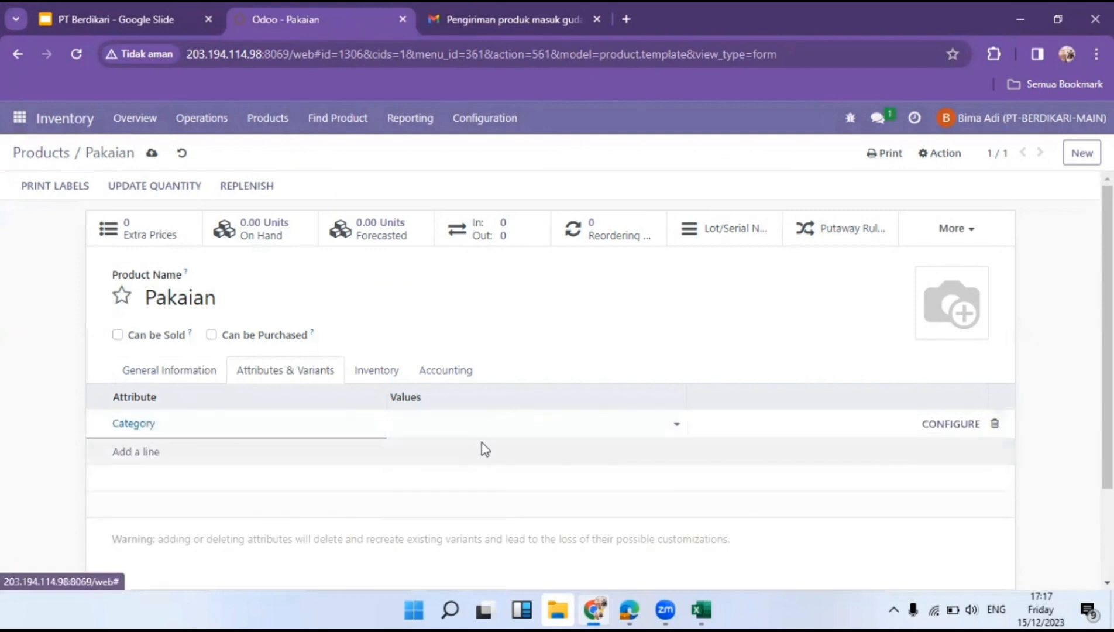
left_click(517, 420)
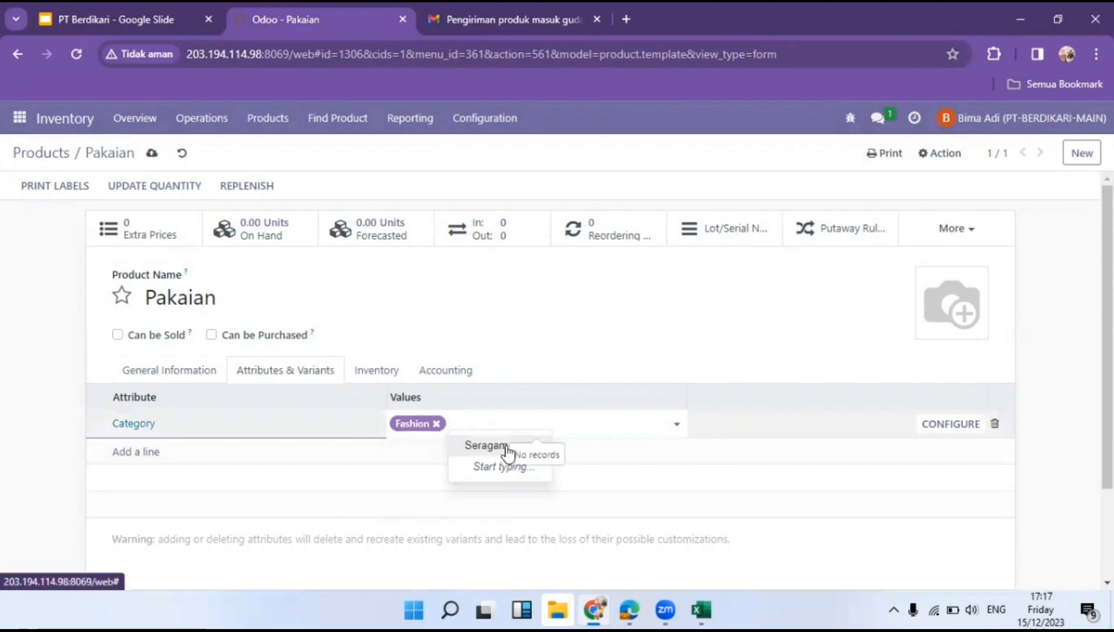
left_click(488, 445)
Replace the Buy route with the Gudang Premium 03-DIY one-step receive route.
left_click(380, 371)
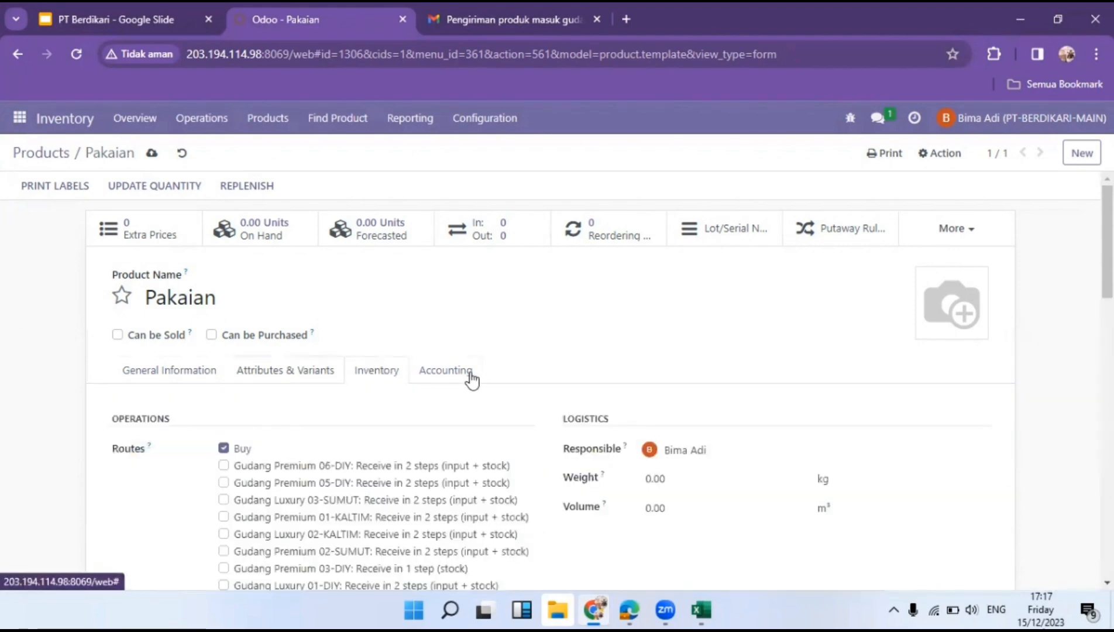
scroll(271, 368, "down", 1)
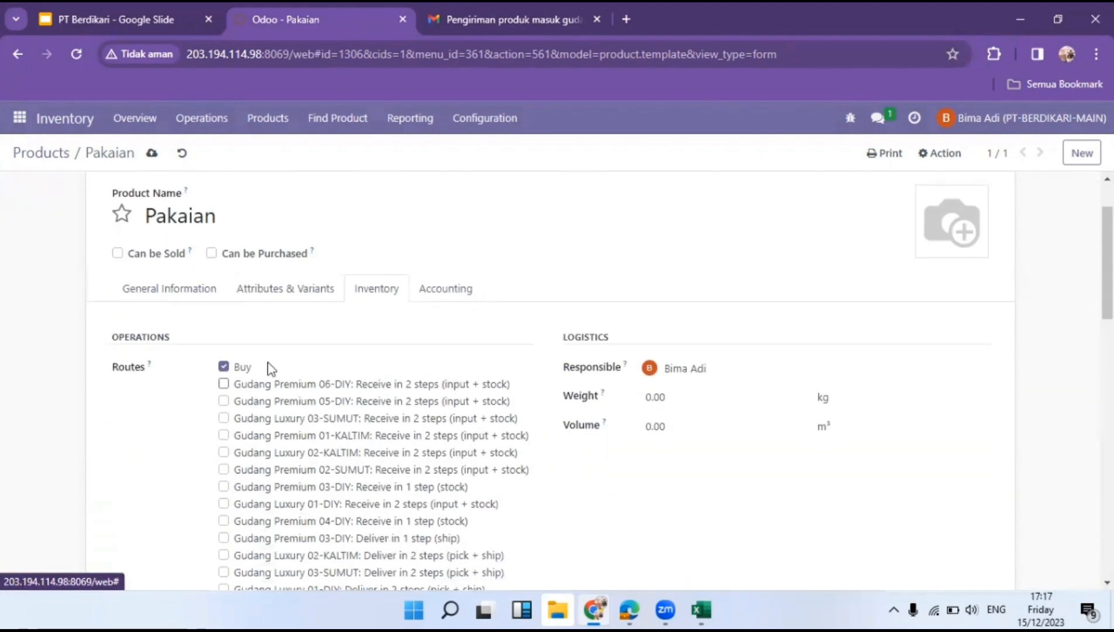
left_click(232, 368)
scroll(269, 391, "down", 2)
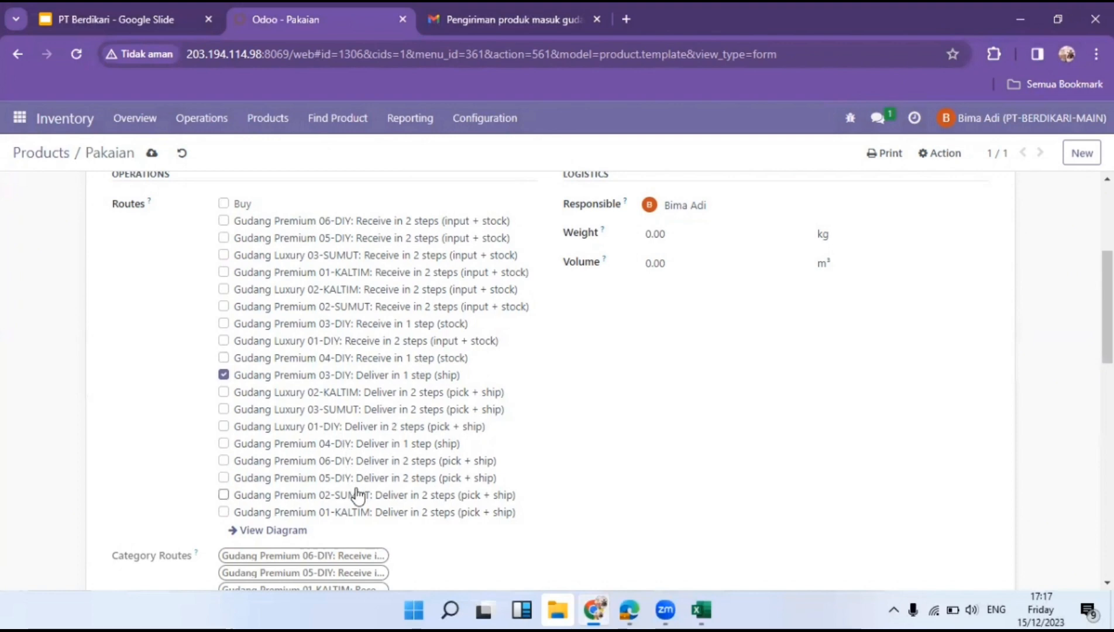
left_click(333, 327)
scroll(344, 372, "down", 8)
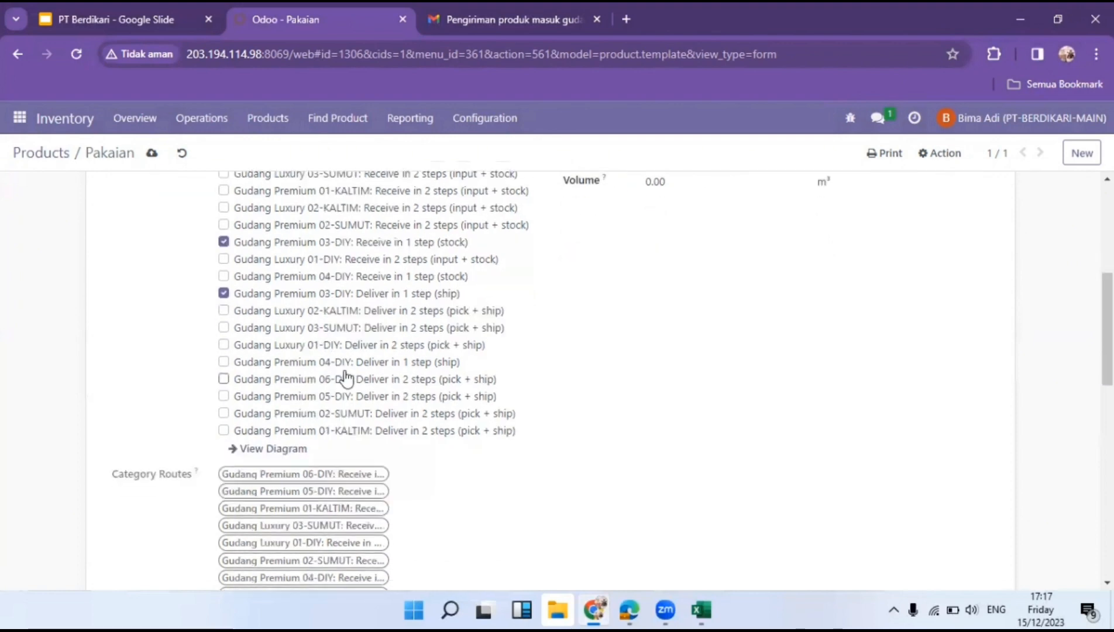
scroll(345, 380, "down", 3)
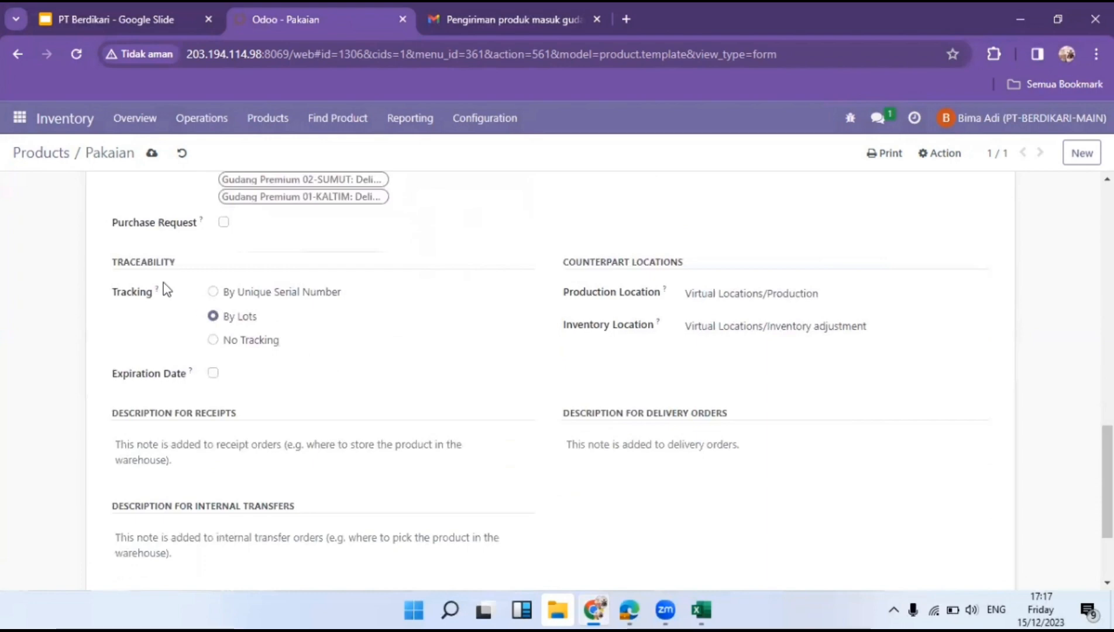
Enable expiration dates for Pakaian and save the product.
left_click(213, 373)
scroll(411, 280, "up", 12)
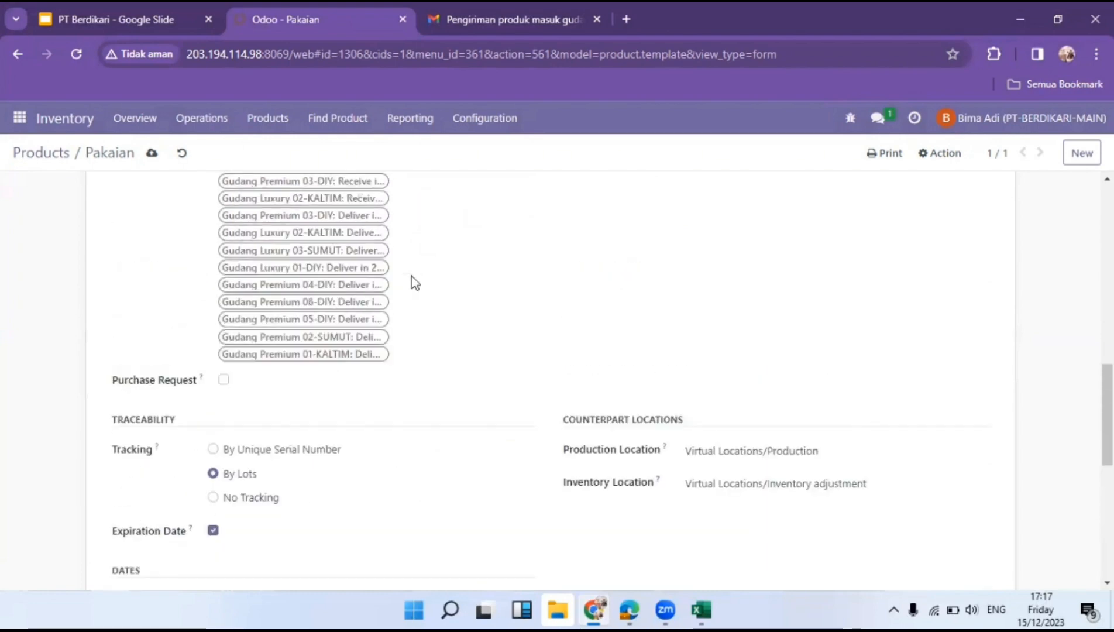
scroll(413, 281, "up", 2)
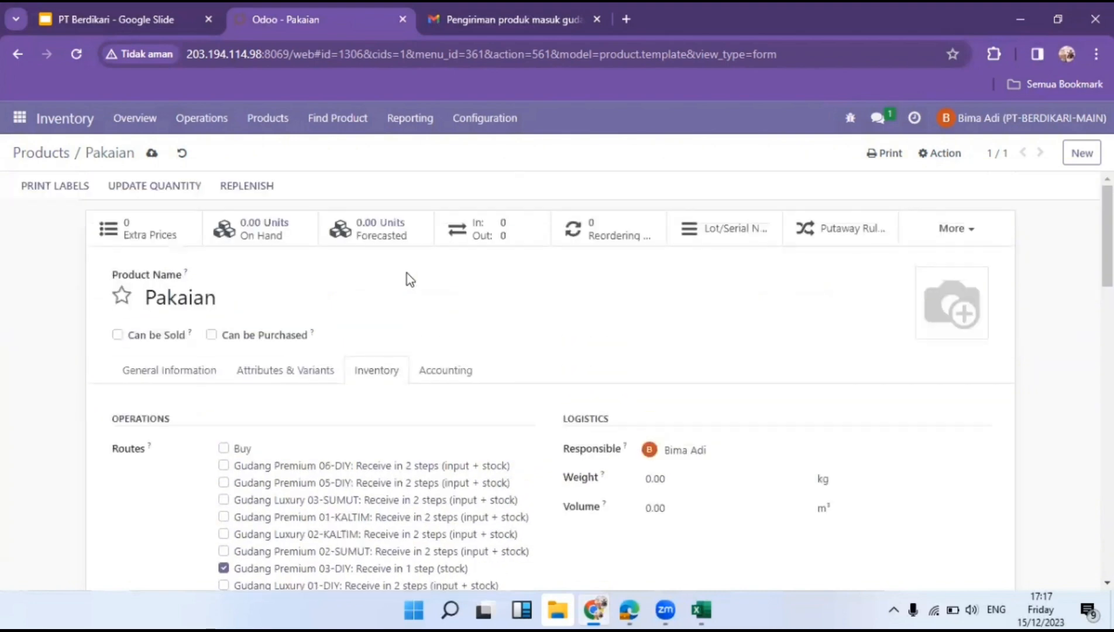
left_click(152, 152)
Go to Product Variants and scroll to the Pakaian Fashion and Seragam variants.
left_click(265, 123)
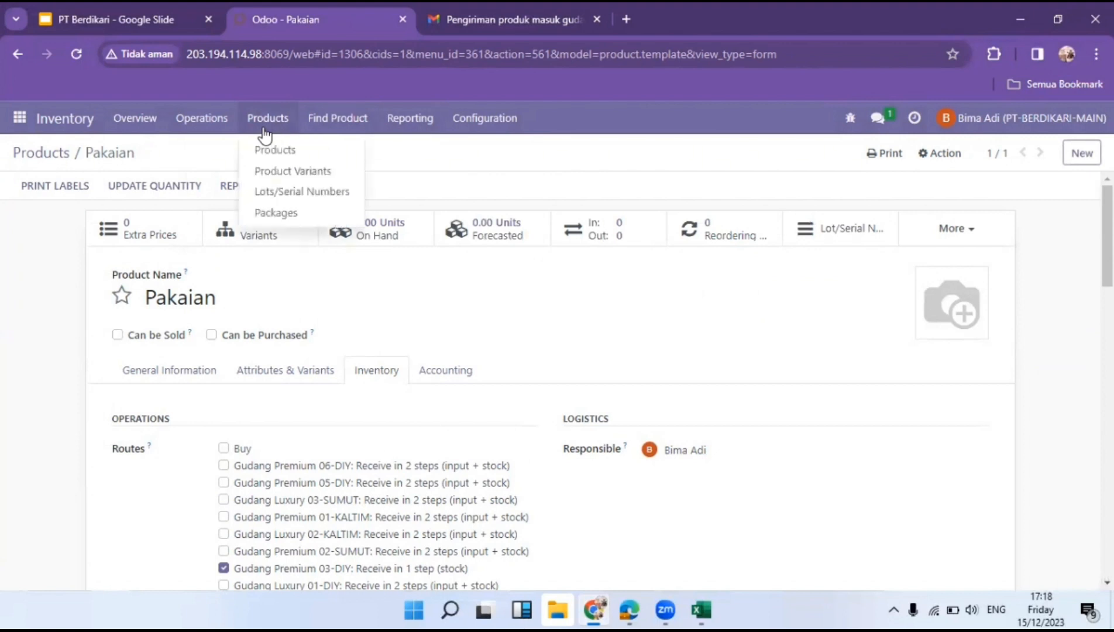
left_click(304, 167)
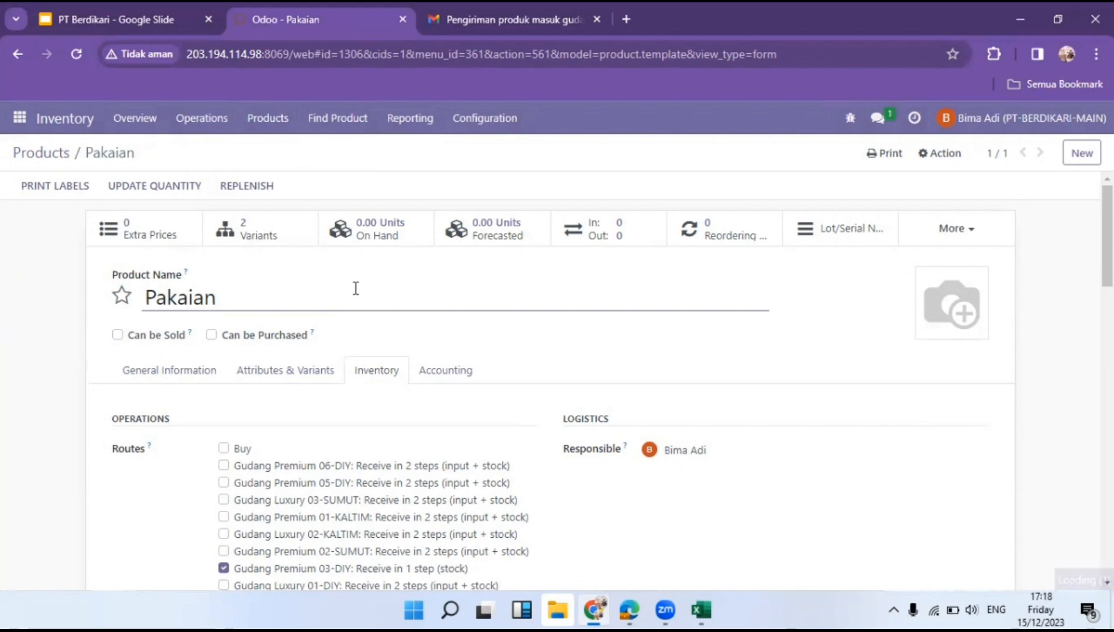
scroll(351, 340, "down", 15)
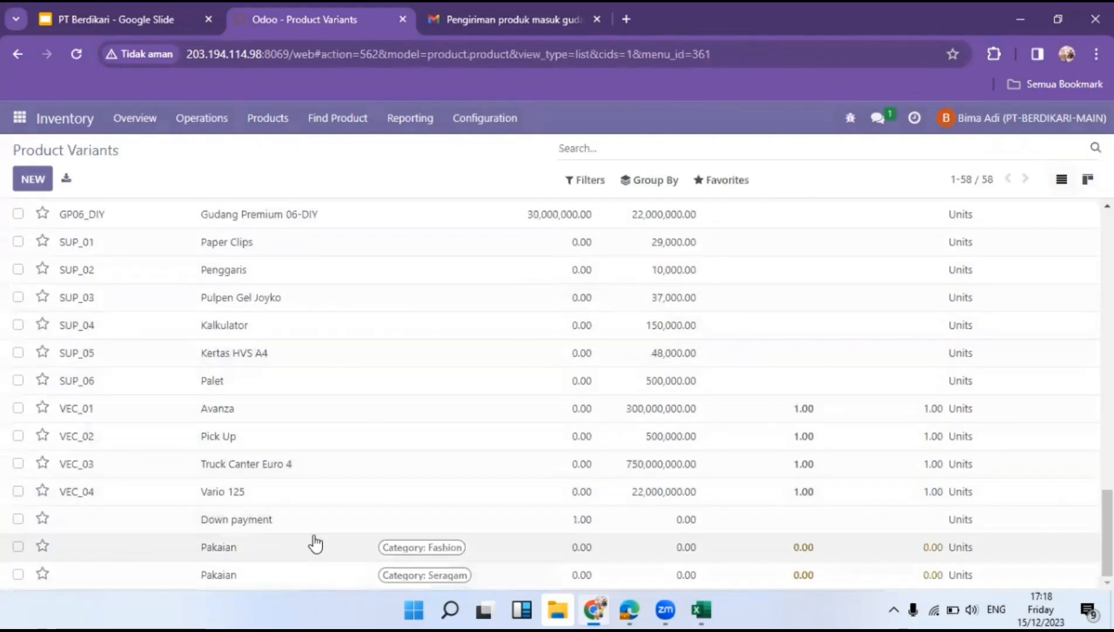
Open the Pakaian (Fashion) variant and select its Barcode field.
left_click(314, 543)
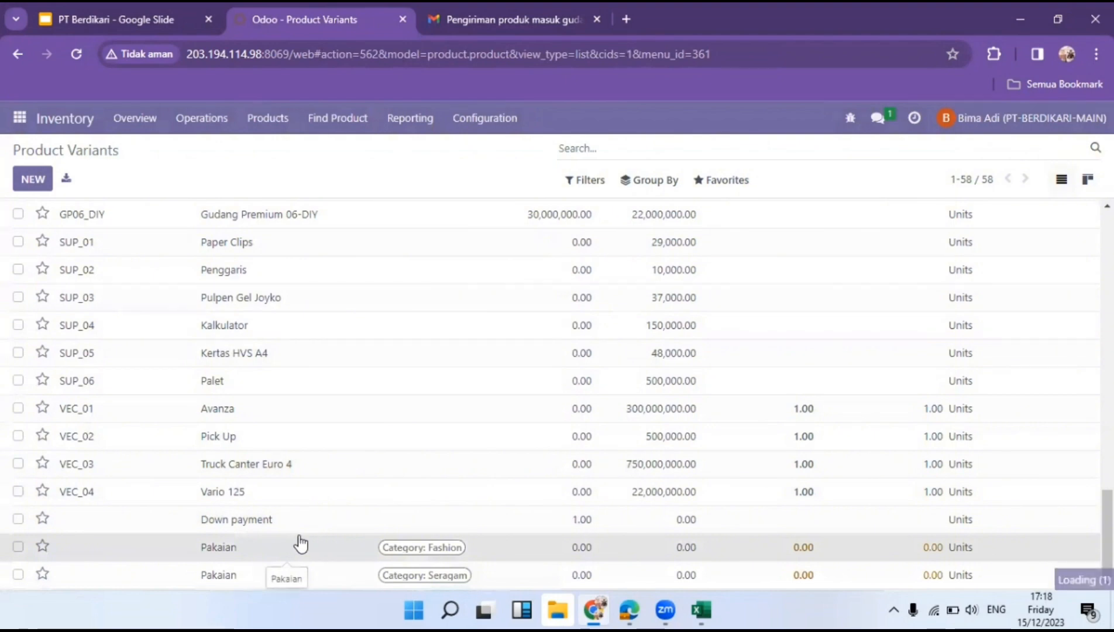
scroll(363, 433, "down", 3)
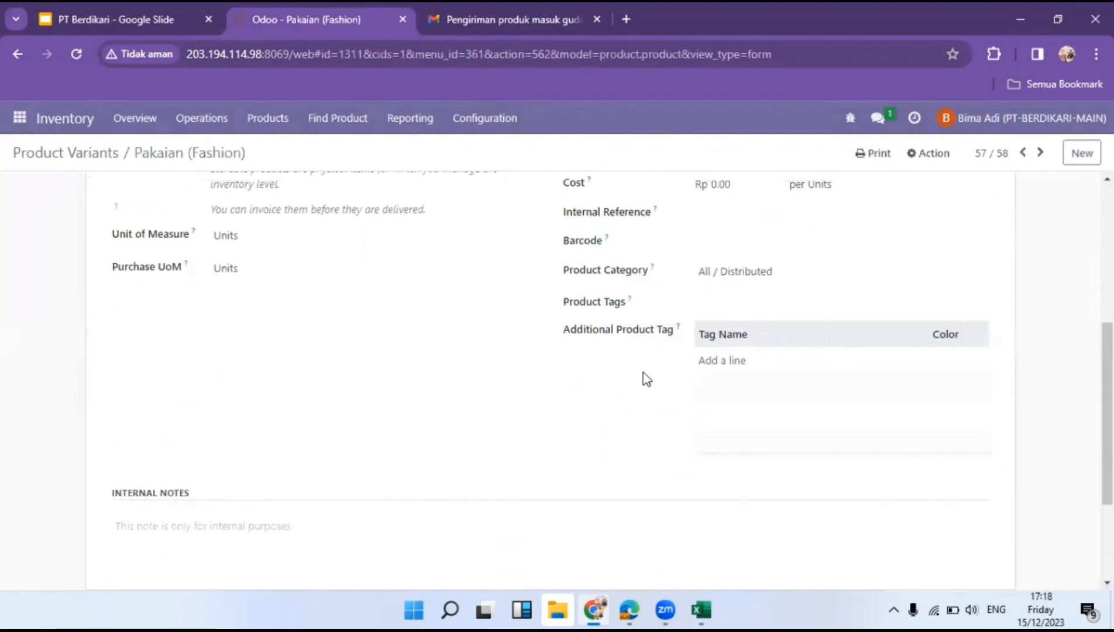
left_click(753, 396)
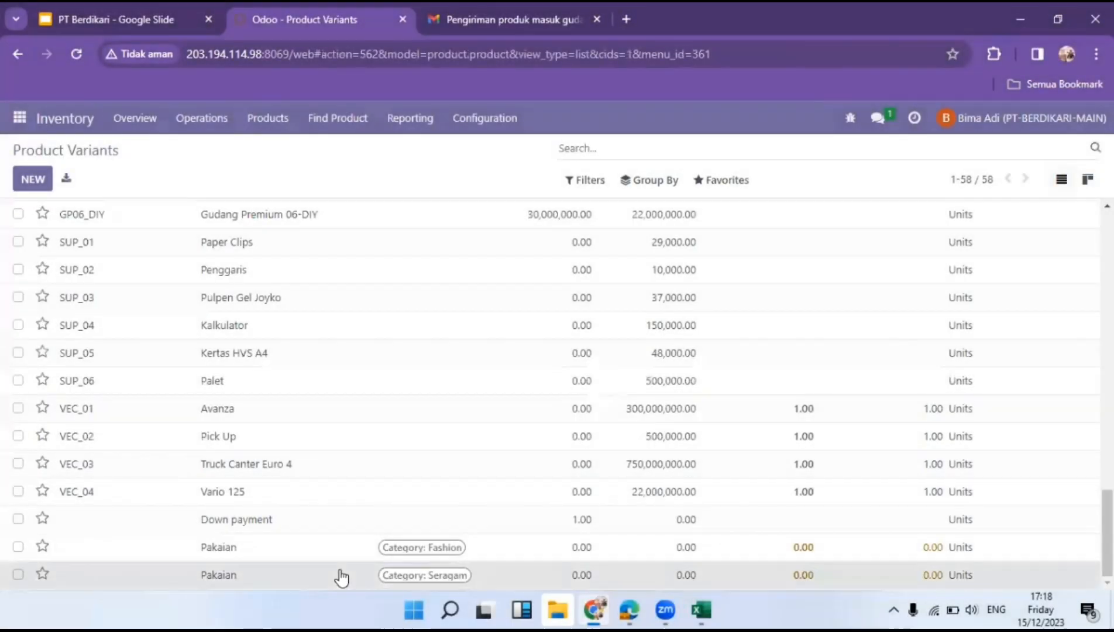
left_click(341, 576)
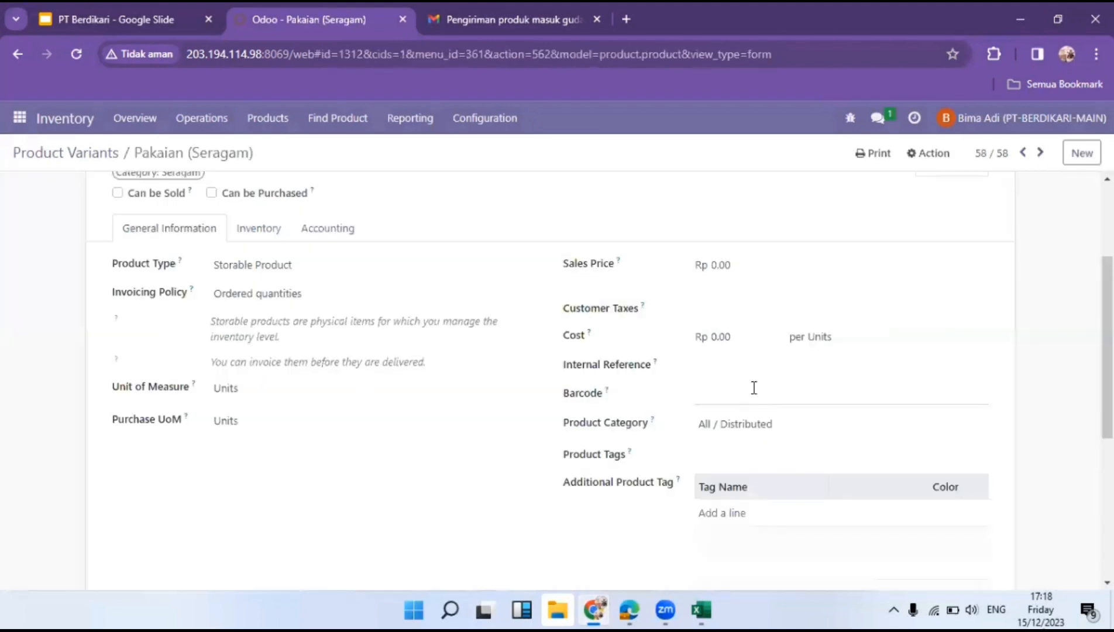
left_click(753, 385)
key("ctrl+v")
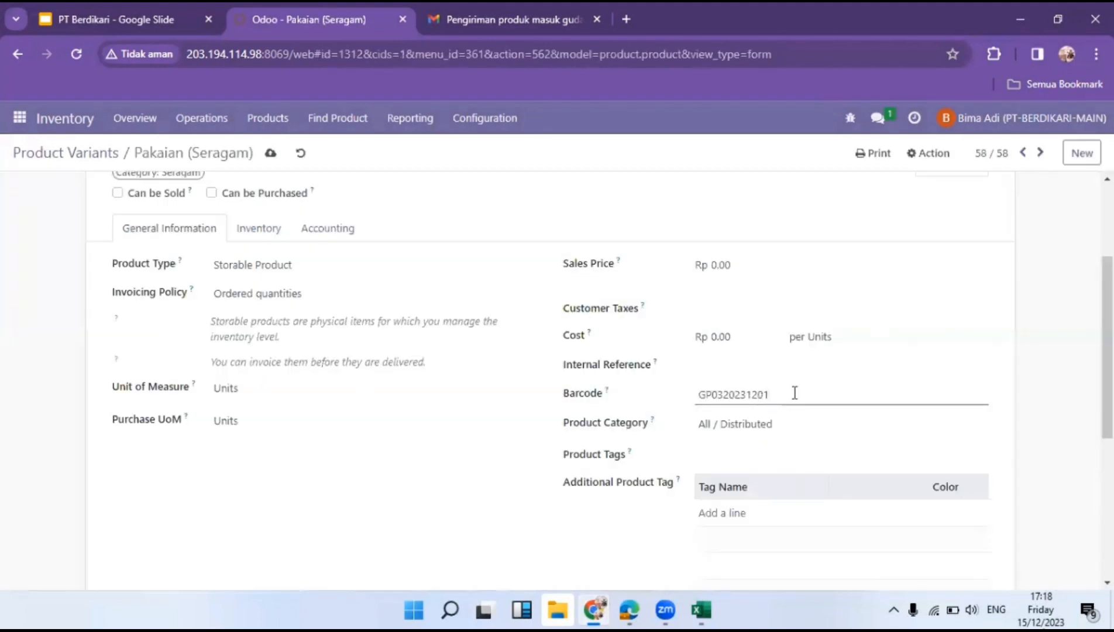
key("BackSpace")
left_click(271, 154)
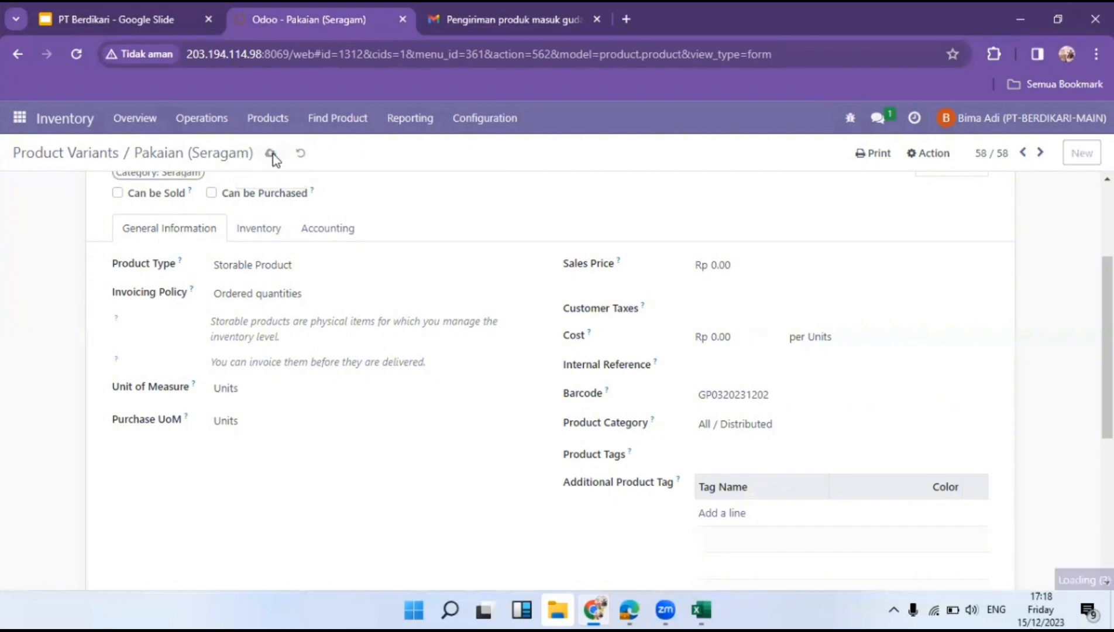
left_click(272, 154)
left_click(59, 153)
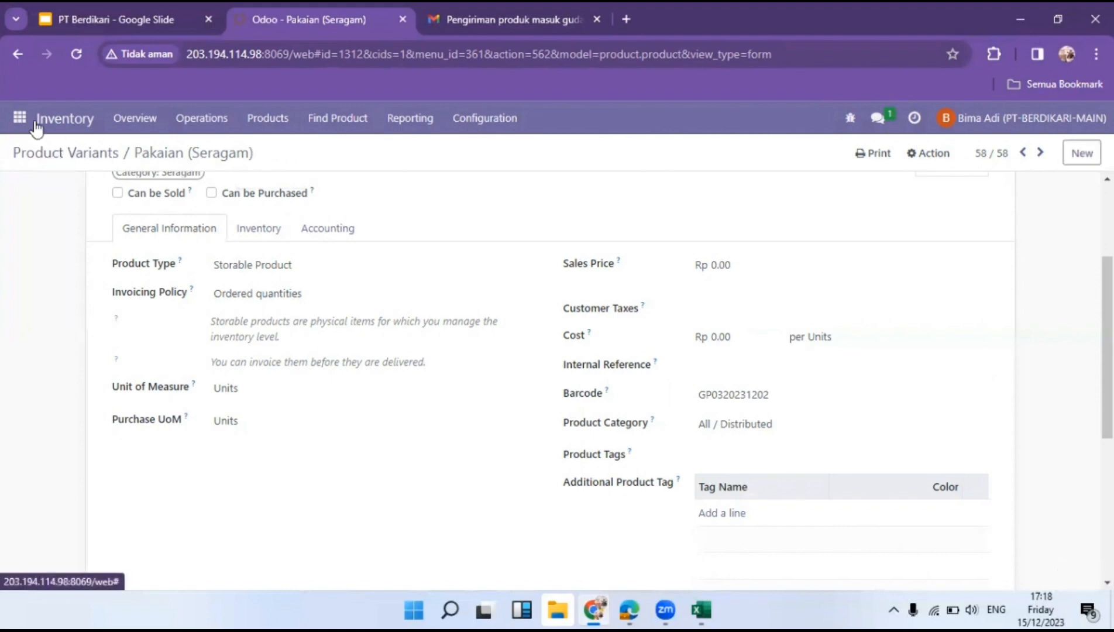
left_click(19, 117)
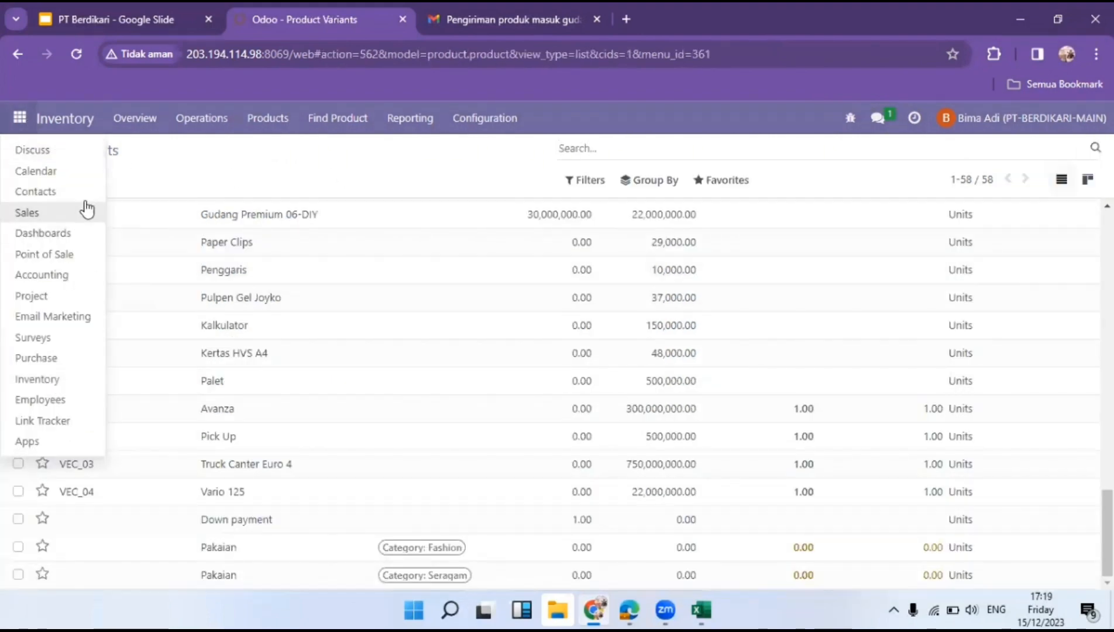
In Discuss, ask the warehouse colleague to prepare for incoming goods, attaching the delivery note.
left_click(74, 153)
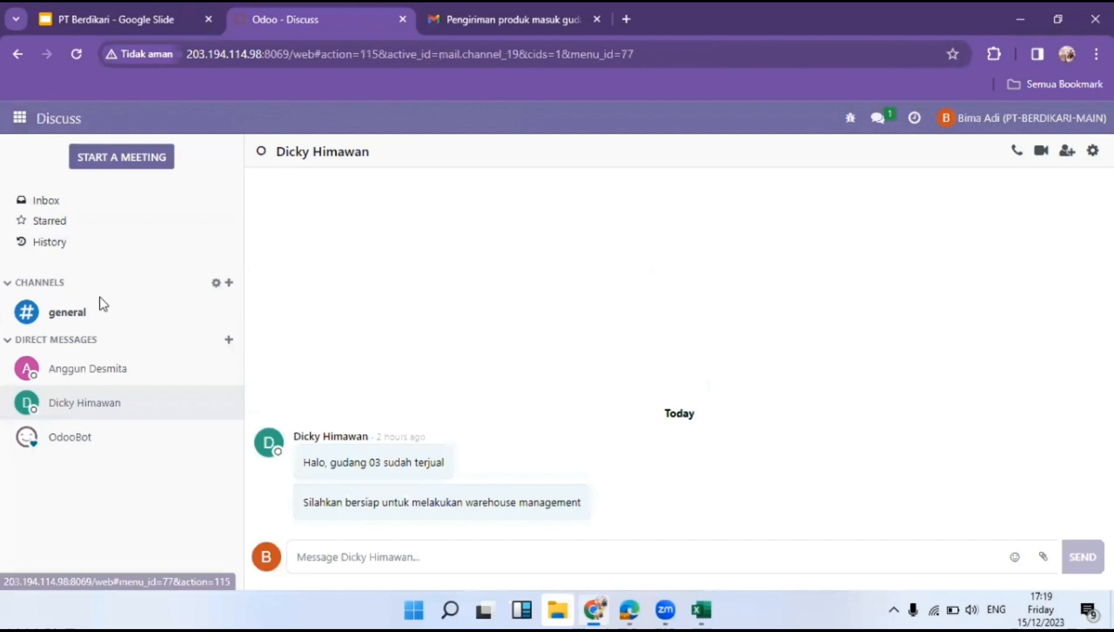
left_click(120, 370)
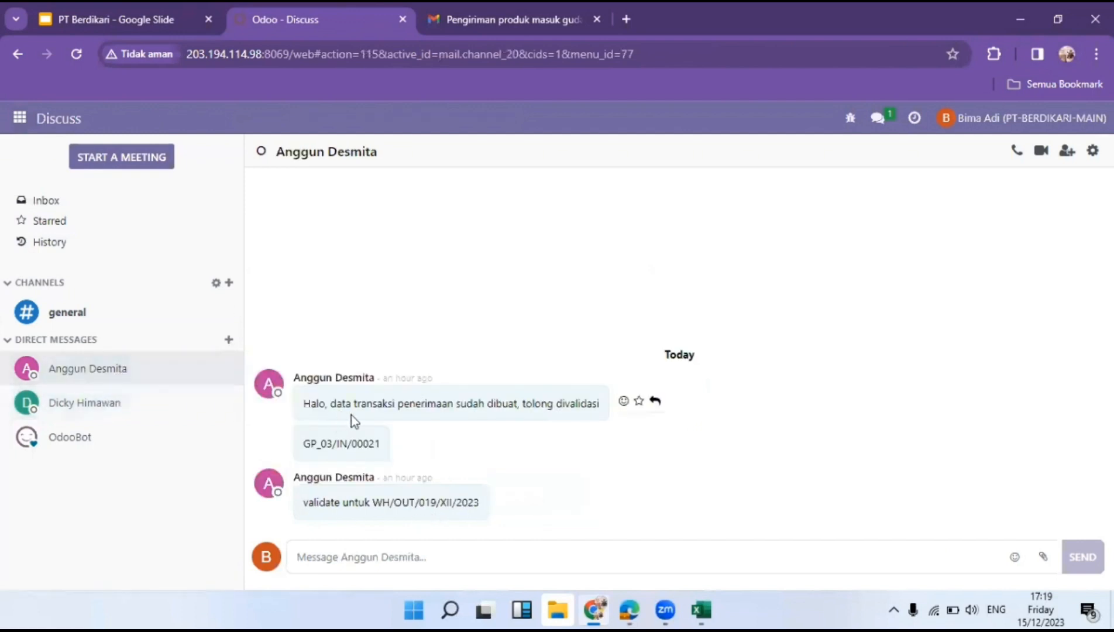
left_click(453, 557)
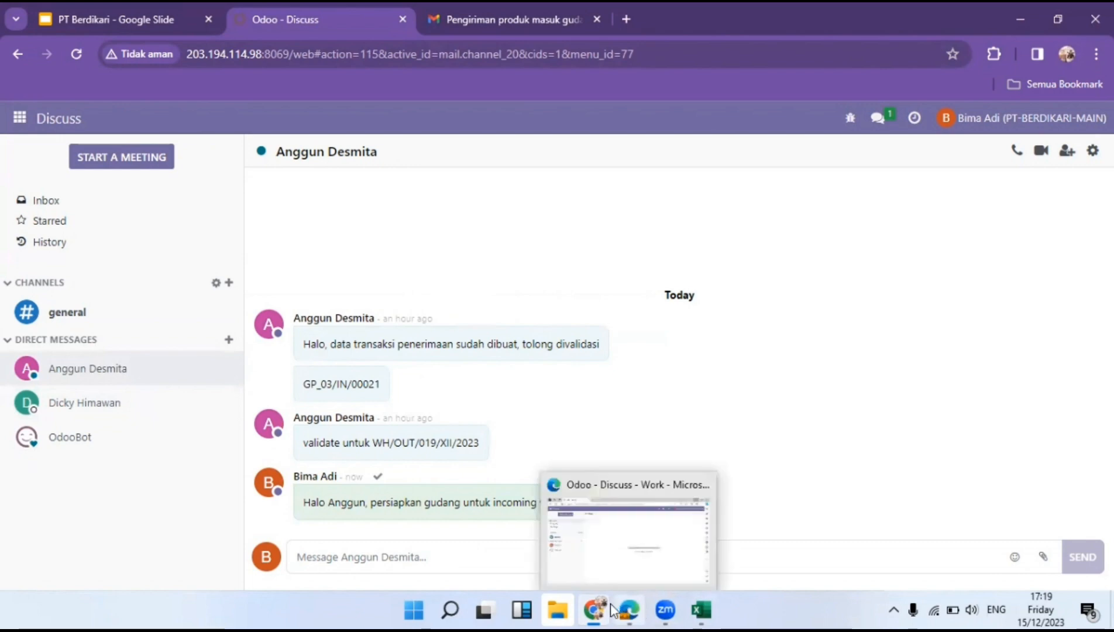
left_click(1042, 560)
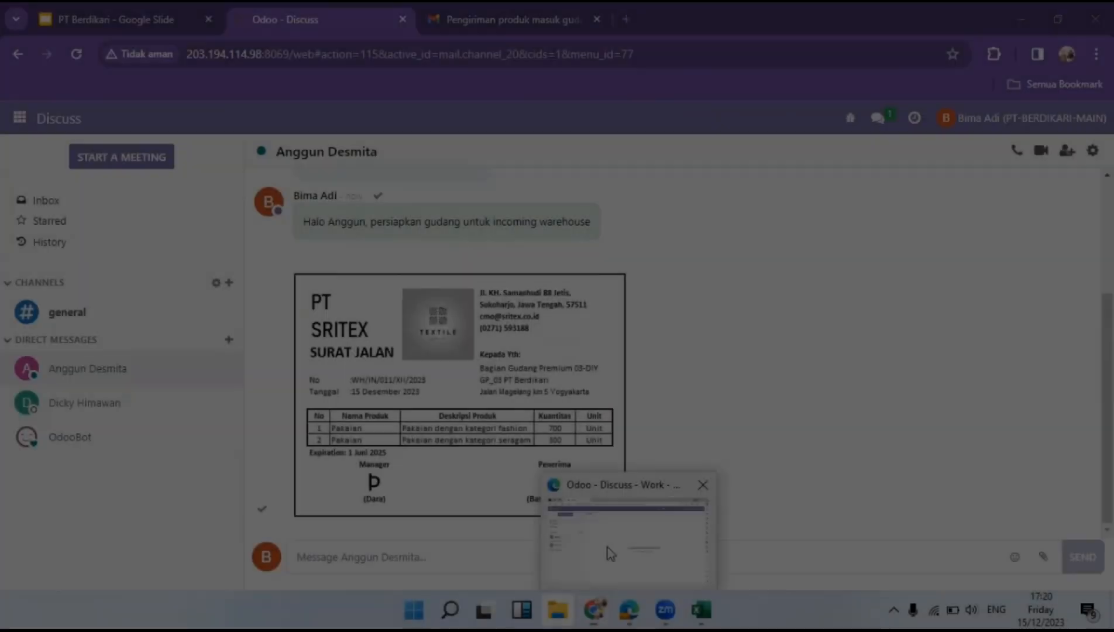
left_click(610, 553)
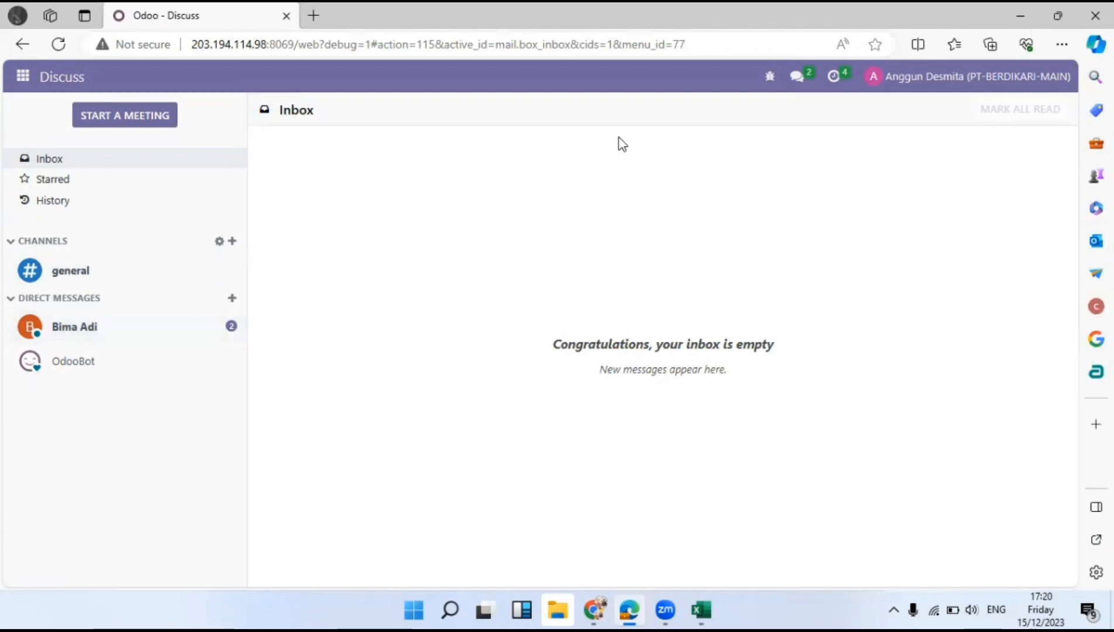
View the received message's SRITEX delivery note image, then open the Inventory Overview.
left_click(175, 335)
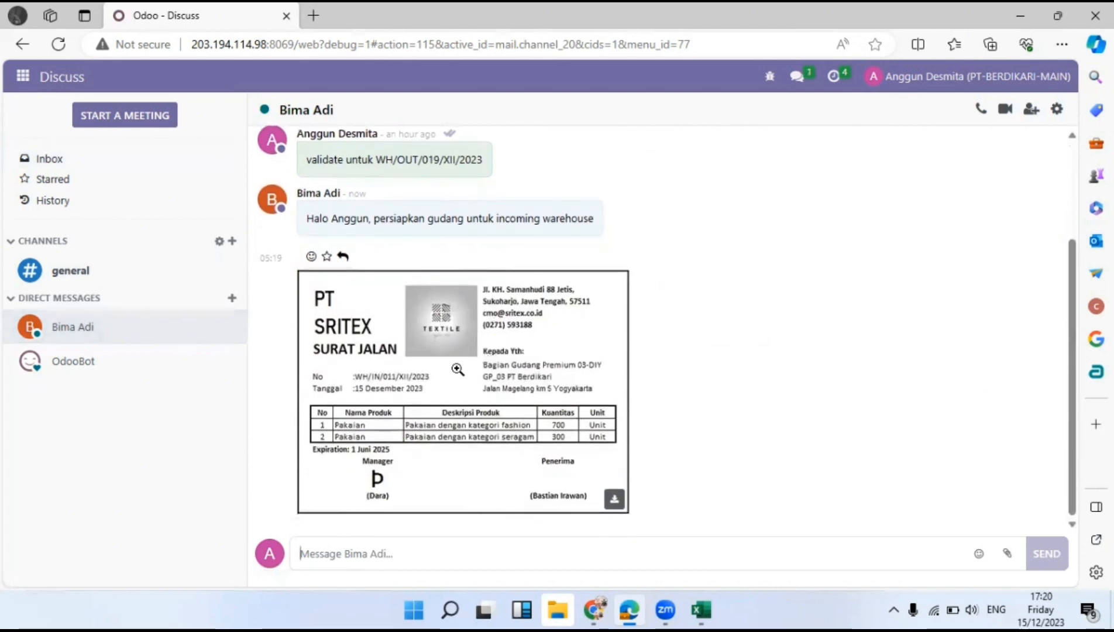
left_click(432, 345)
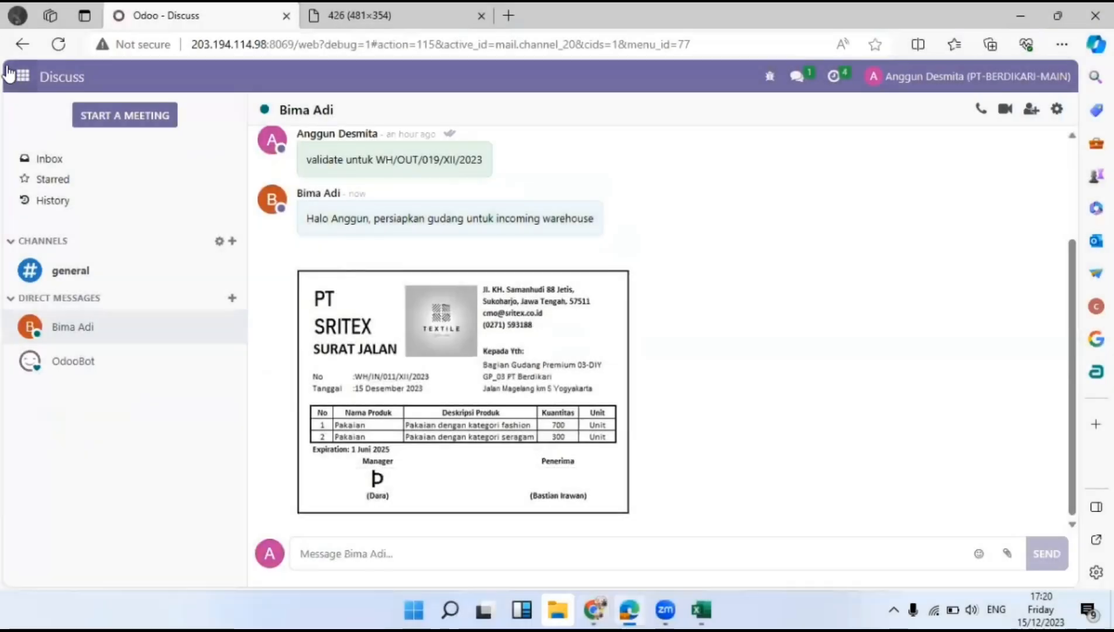
left_click(17, 76)
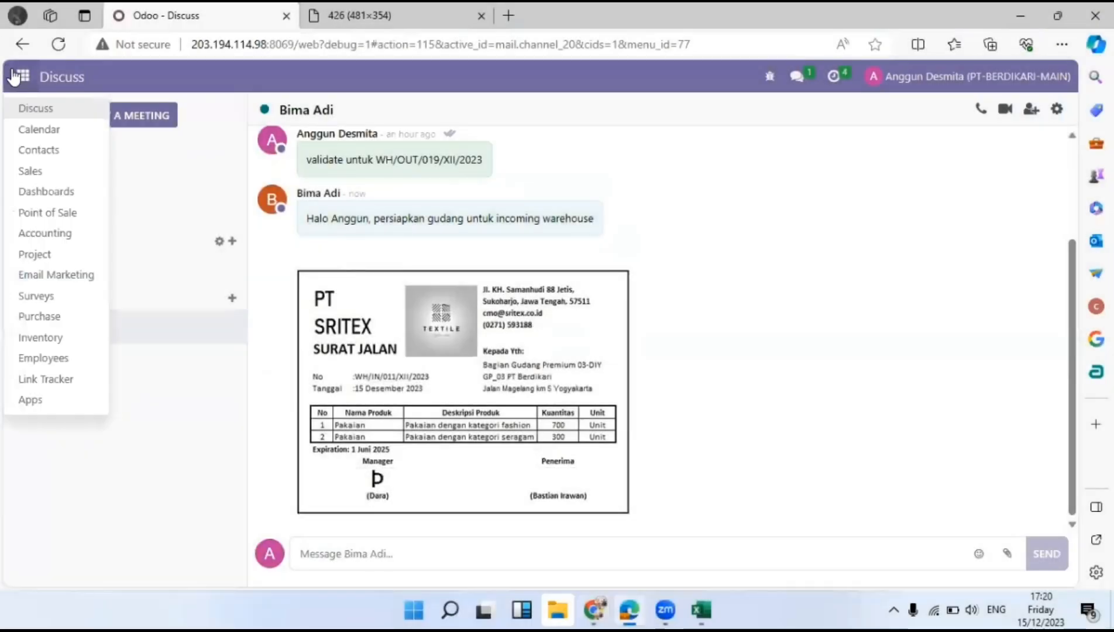
left_click(67, 339)
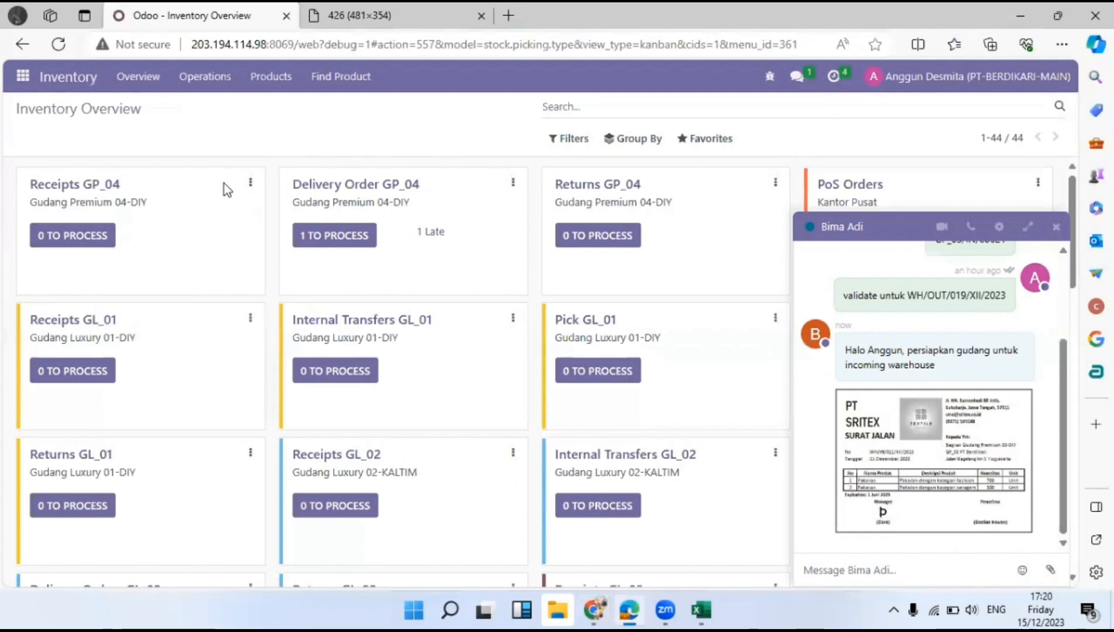
Open Receipts GP_04, discard an accidental new receipt, and return to the Inventory Overview.
left_click(97, 239)
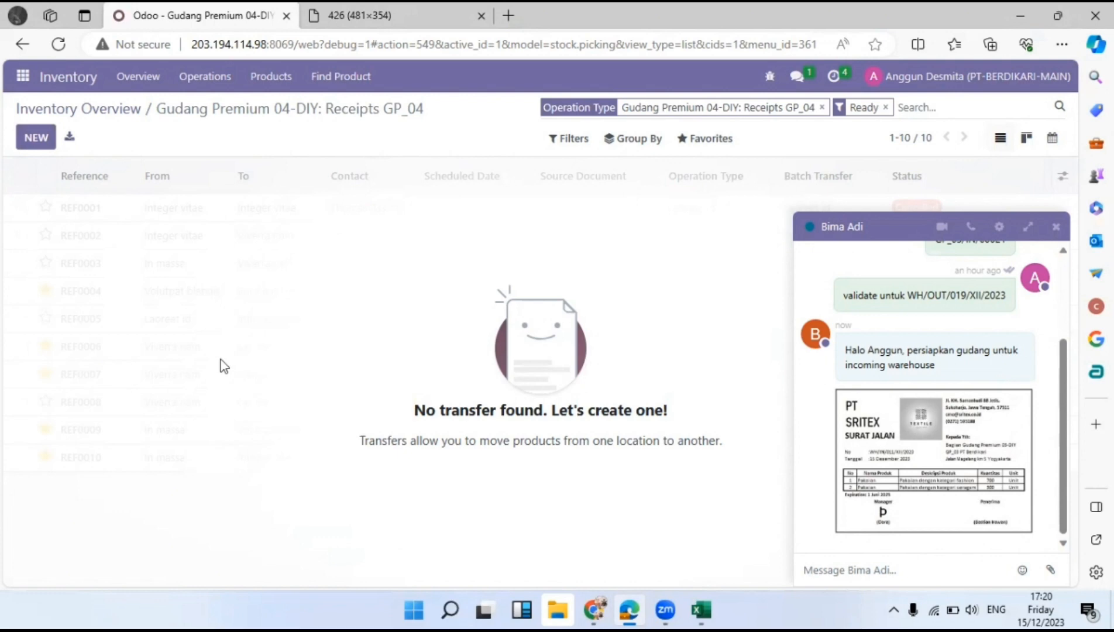
left_click(49, 147)
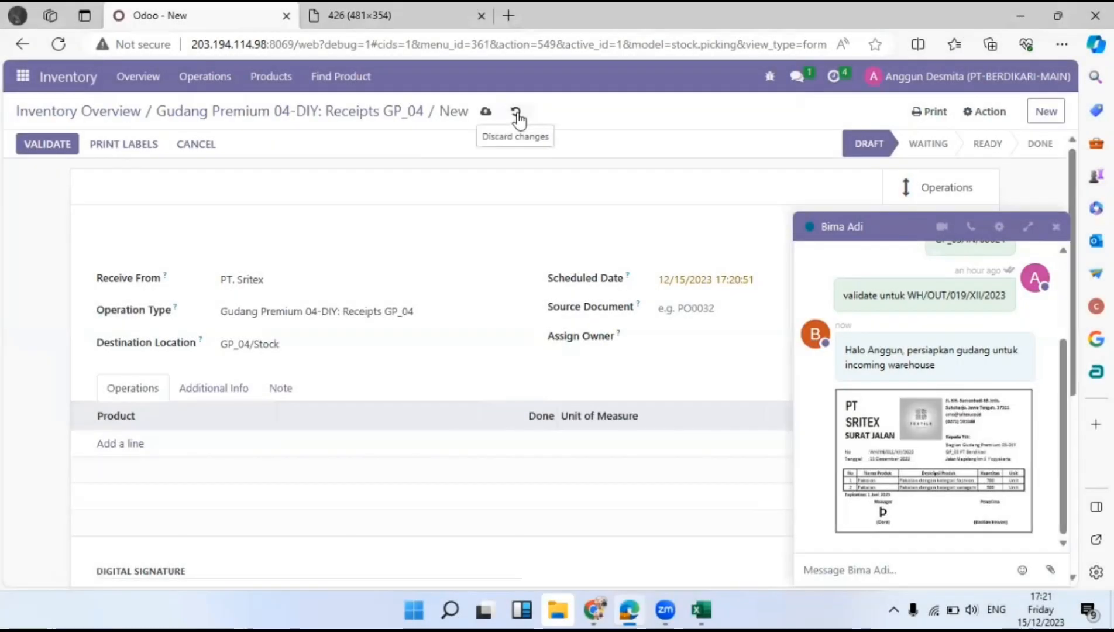
left_click(515, 113)
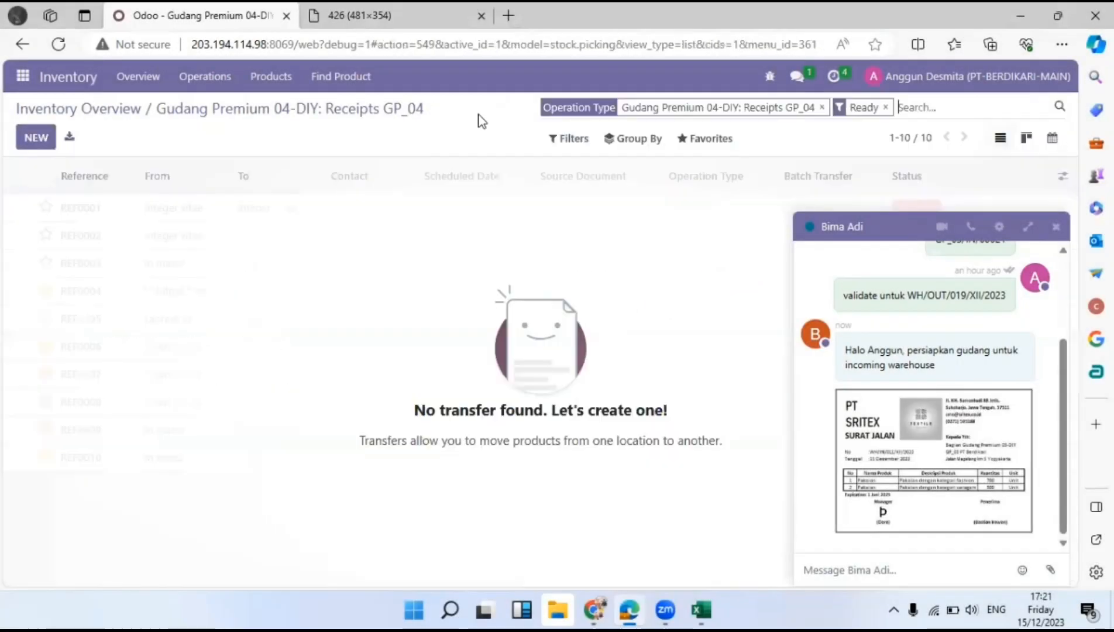
left_click(107, 110)
Close the chat window, open Receipts GP_03 ready receipts, and start a new GP_03 receipt.
scroll(457, 355, "down", 5)
scroll(457, 356, "down", 2)
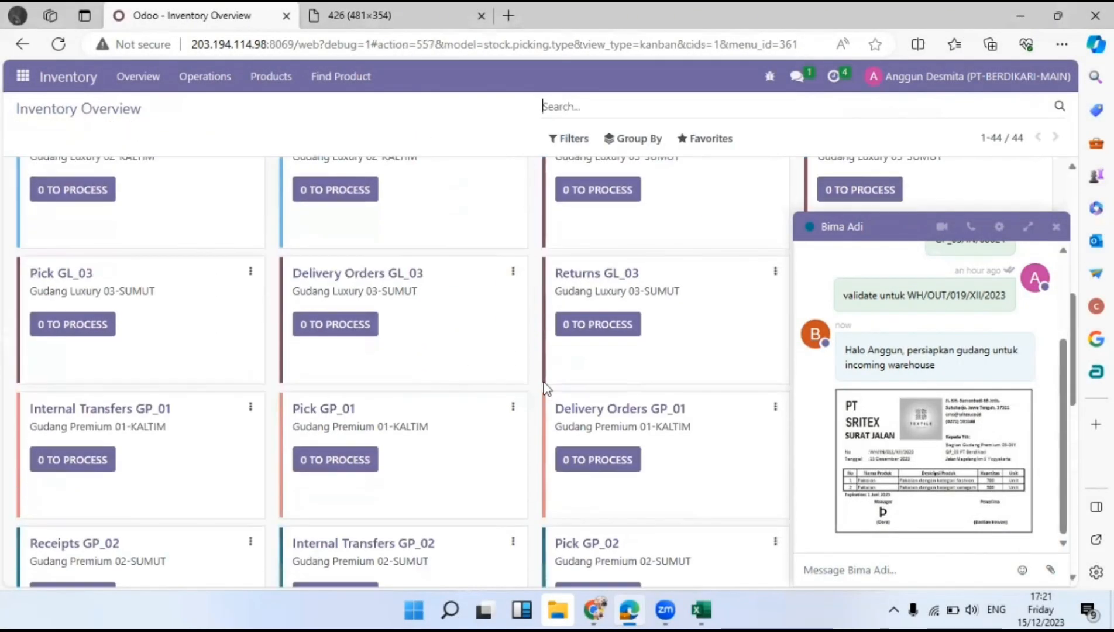
scroll(651, 437, "down", 8)
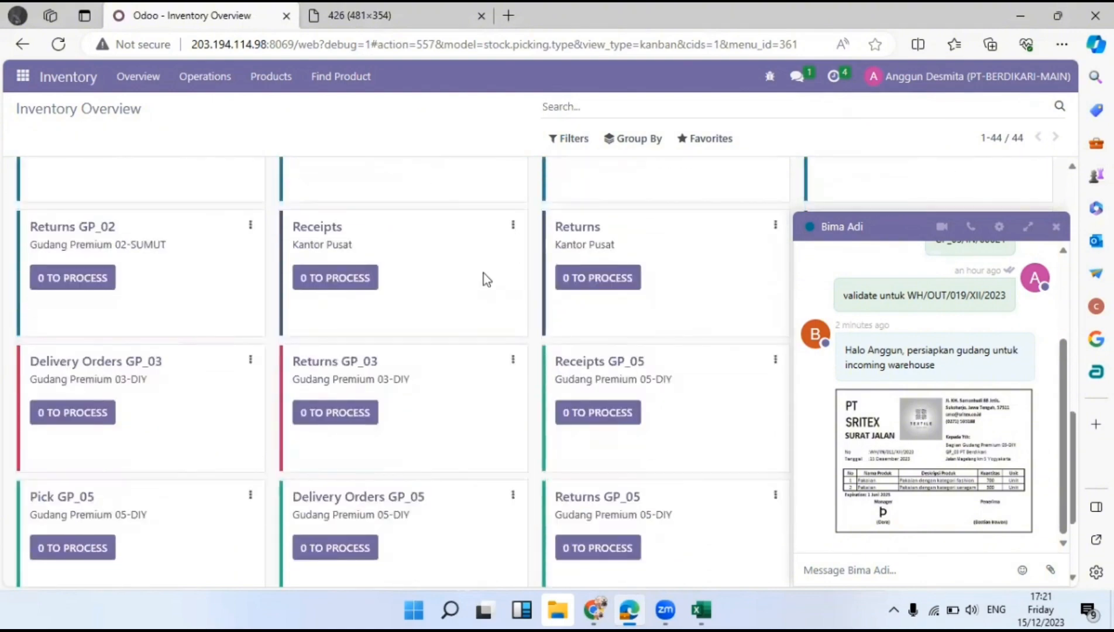
left_click_drag(899, 228, 502, 231)
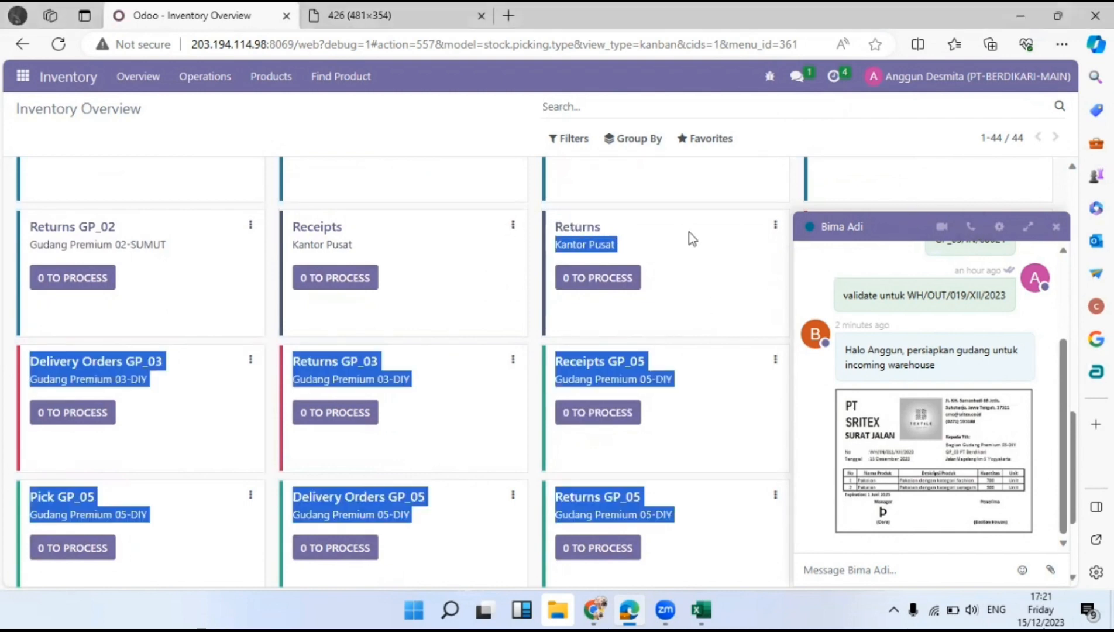
left_click(1055, 226)
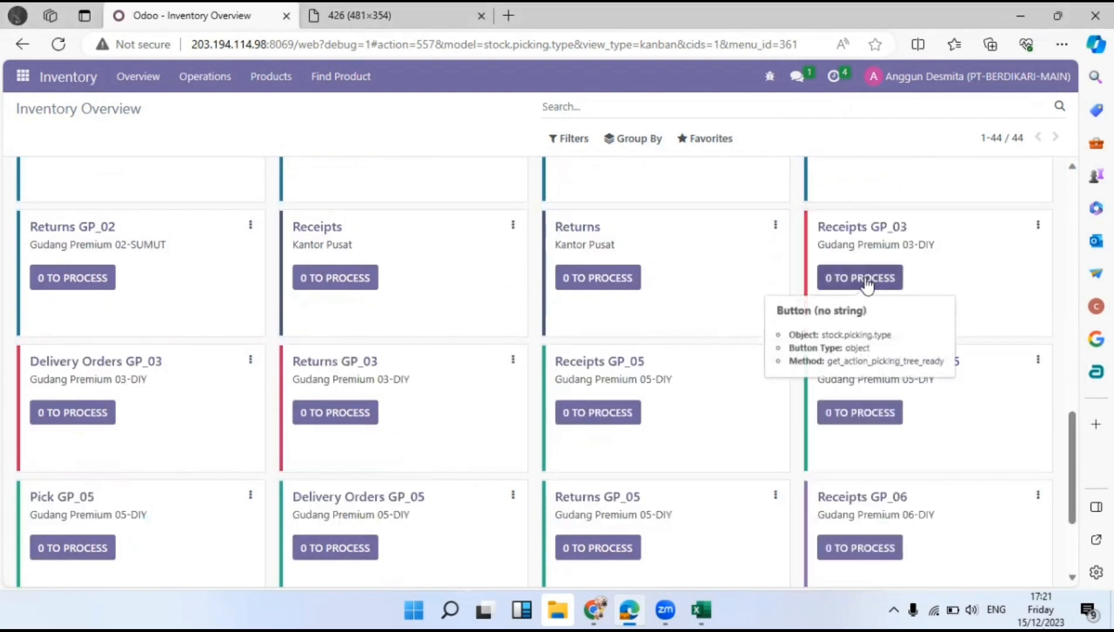
left_click(864, 281)
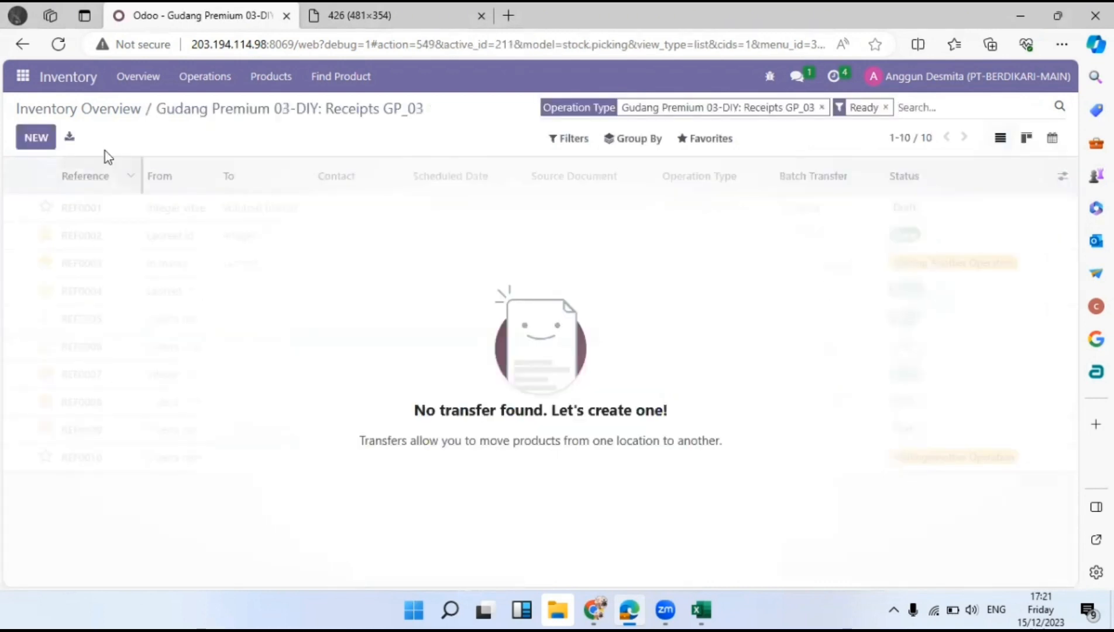
left_click(35, 138)
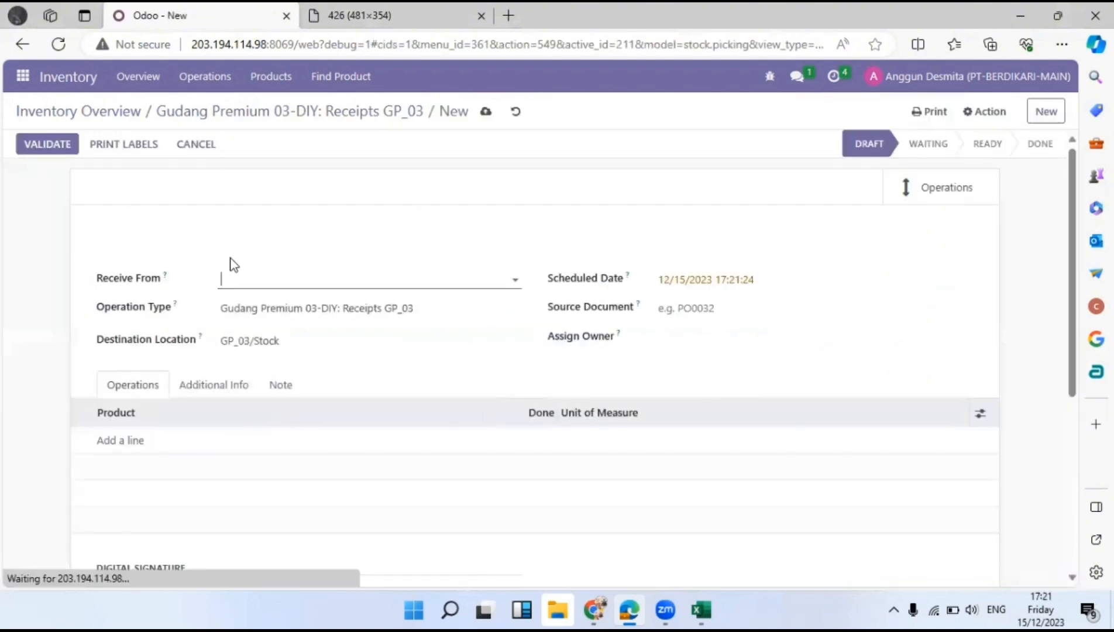
Set Receive From to PT. Sritex after checking the delivery note image.
left_click(253, 272)
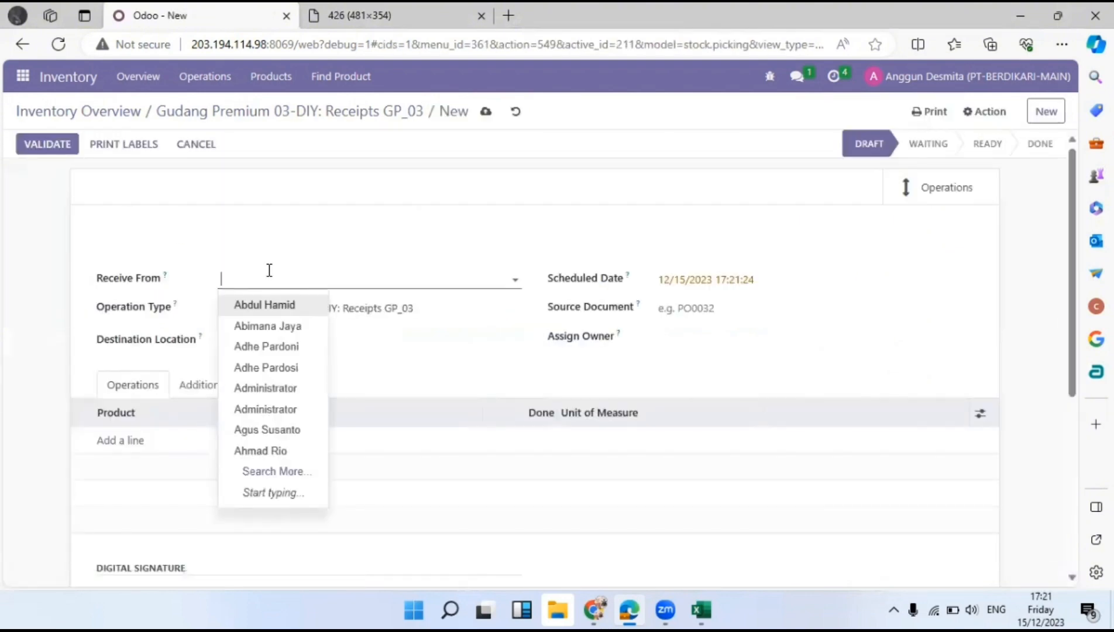
left_click(475, 11)
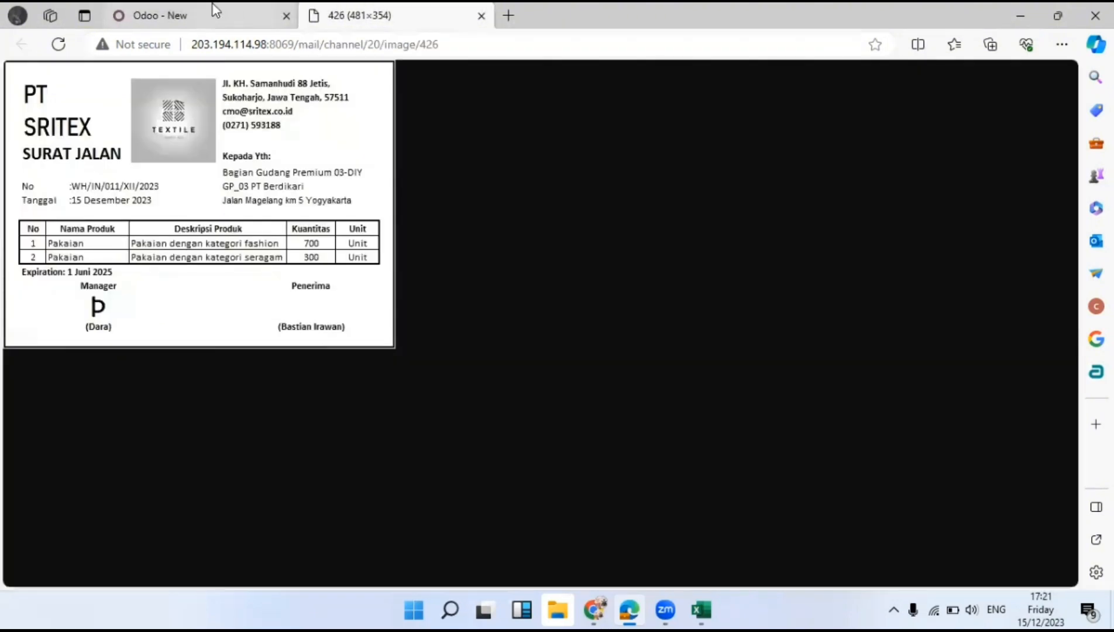
left_click(211, 6)
type("srit")
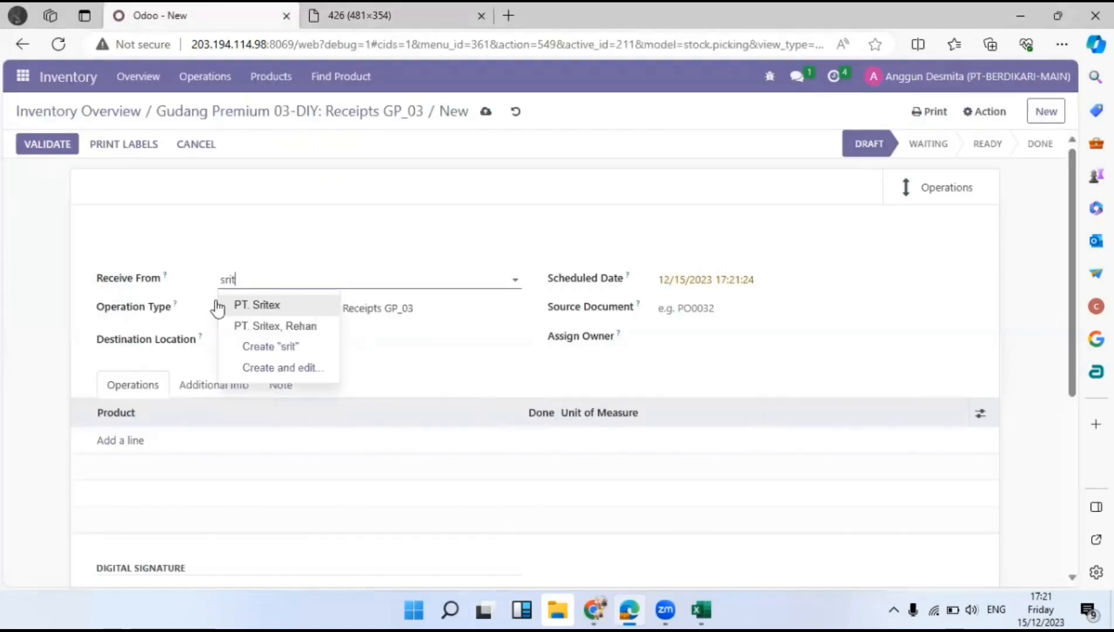
left_click(219, 305)
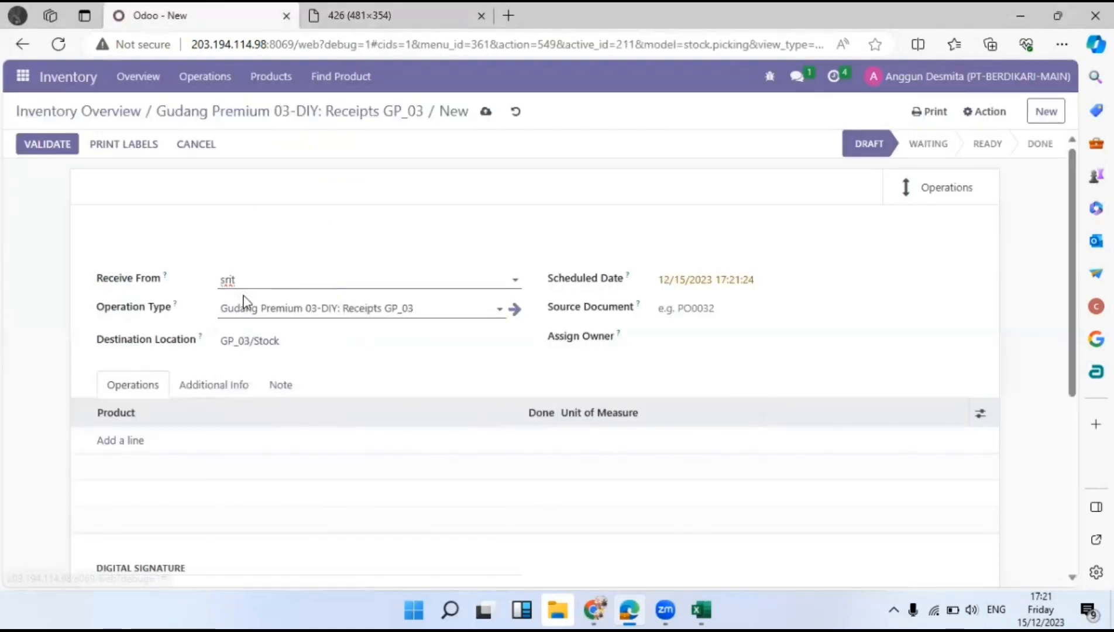
Assign PT. Sritex as owner and enter source document WH/IN/011/XII/2023.
left_click(707, 331)
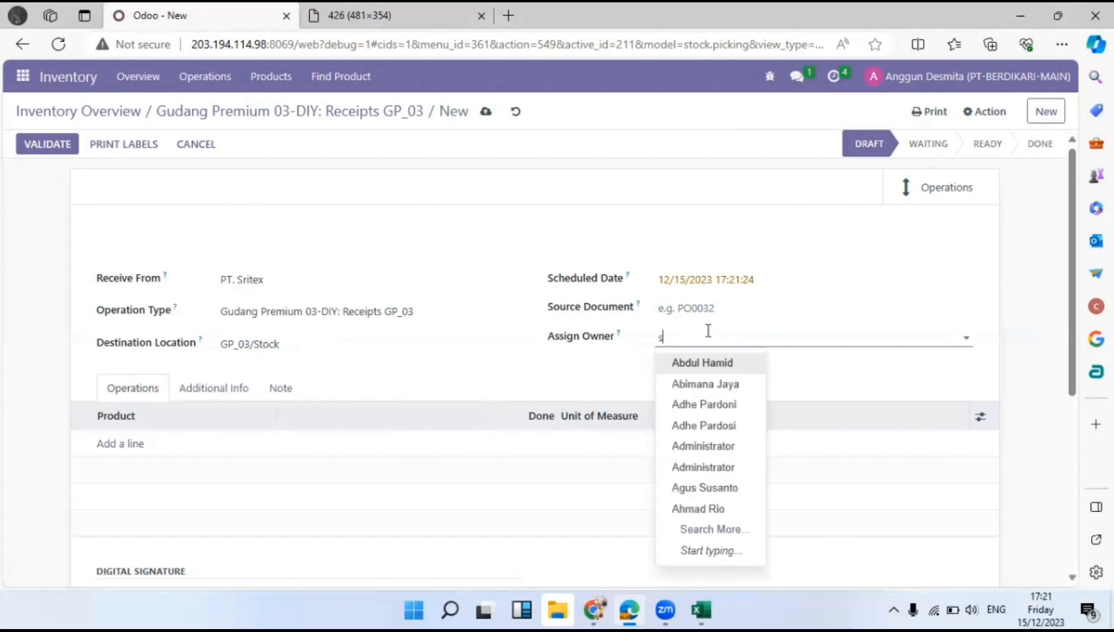
type("sri")
left_click(702, 367)
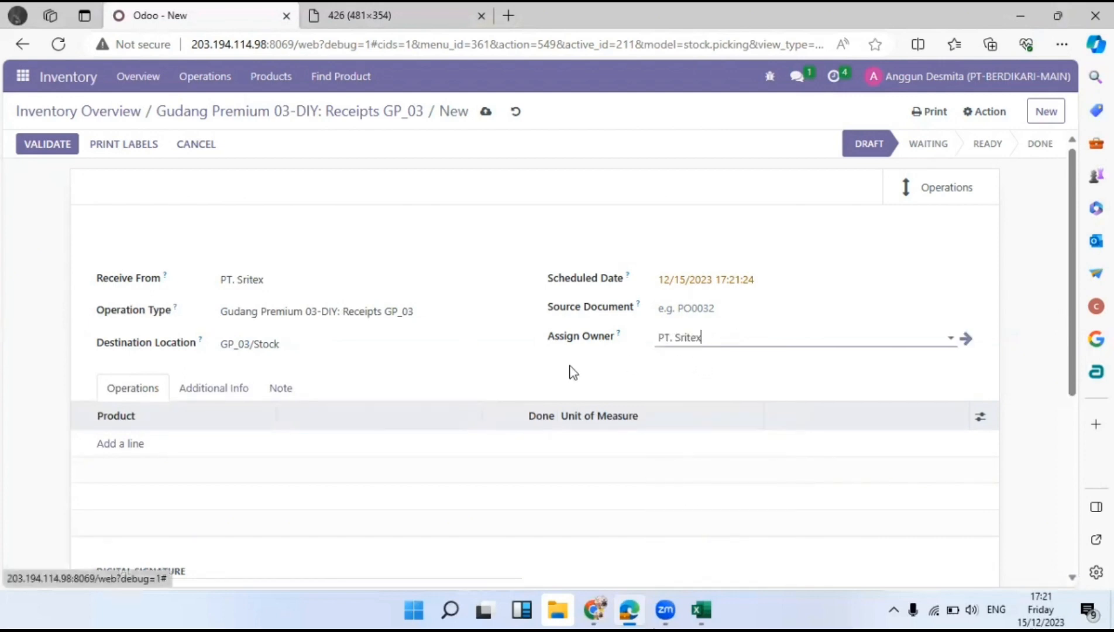
left_click(711, 311)
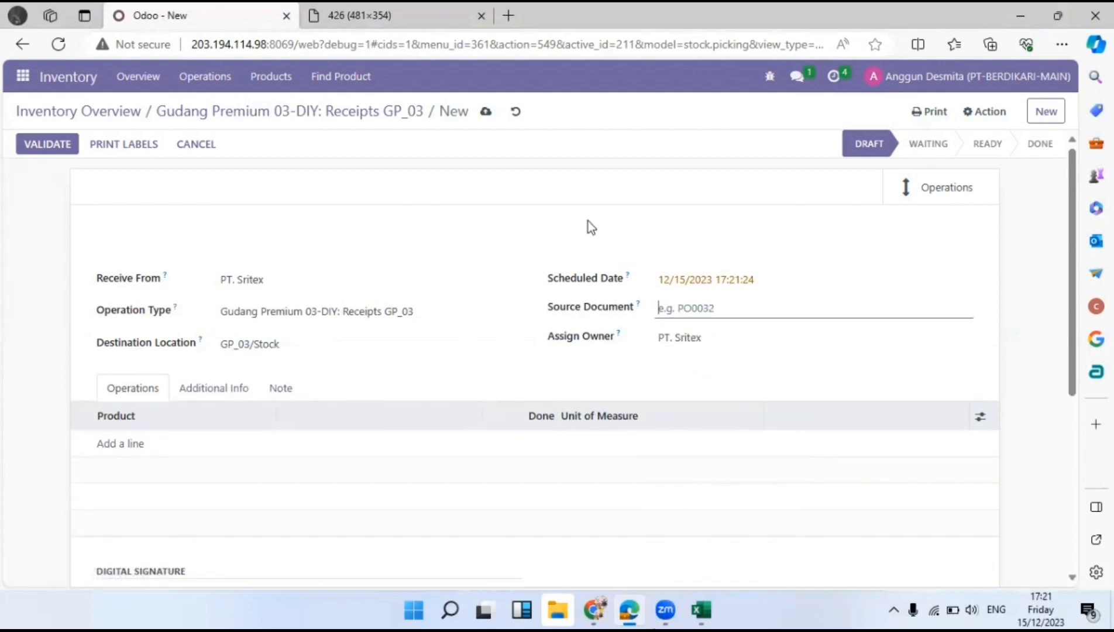
left_click(358, 16)
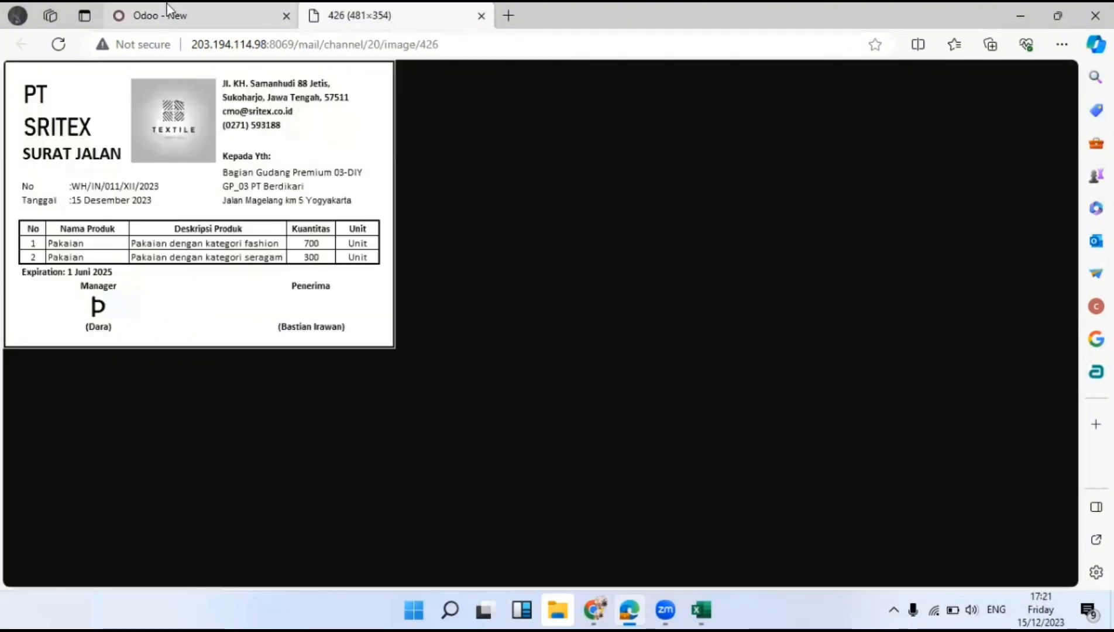
left_click(170, 16)
type("WH")
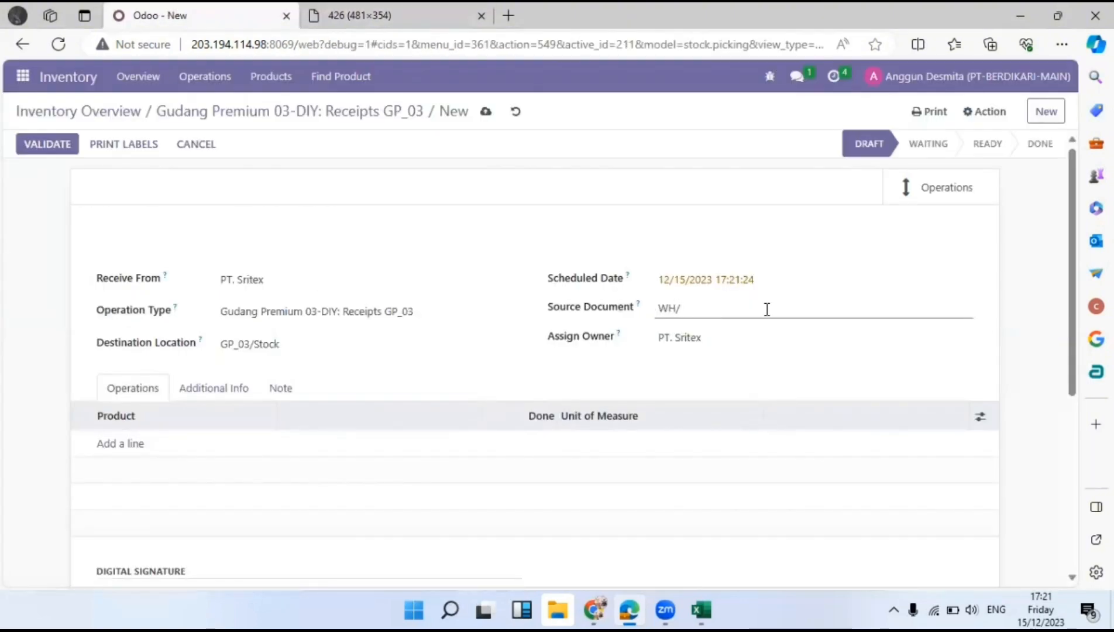
type("/IN/011/XII/2023")
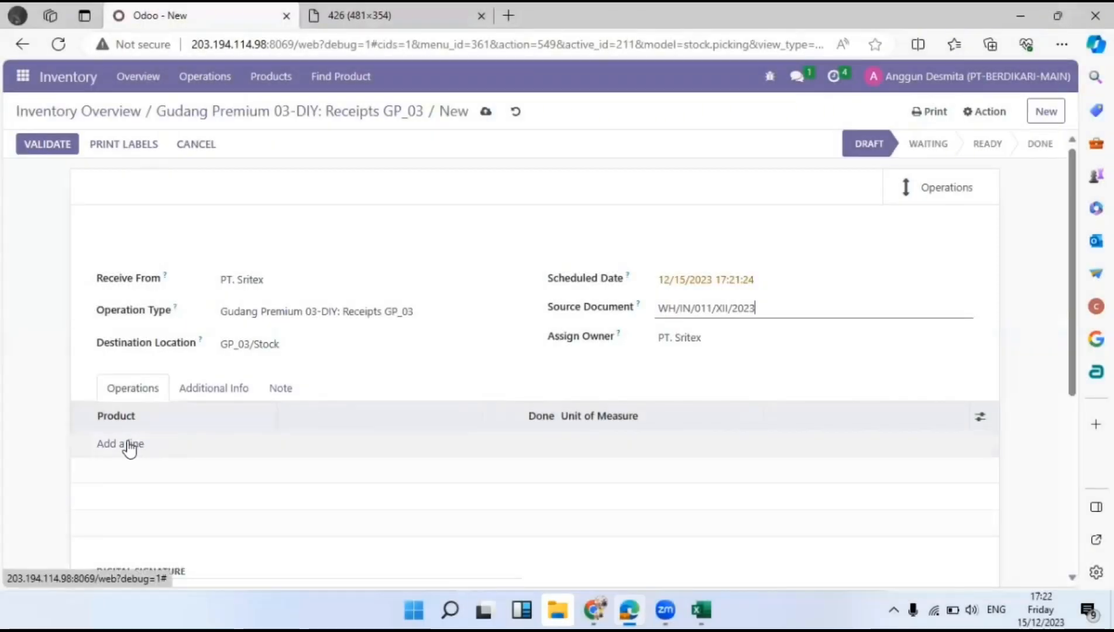
Add a Pakaian (Fashion) line with 700 Units done.
left_click(127, 446)
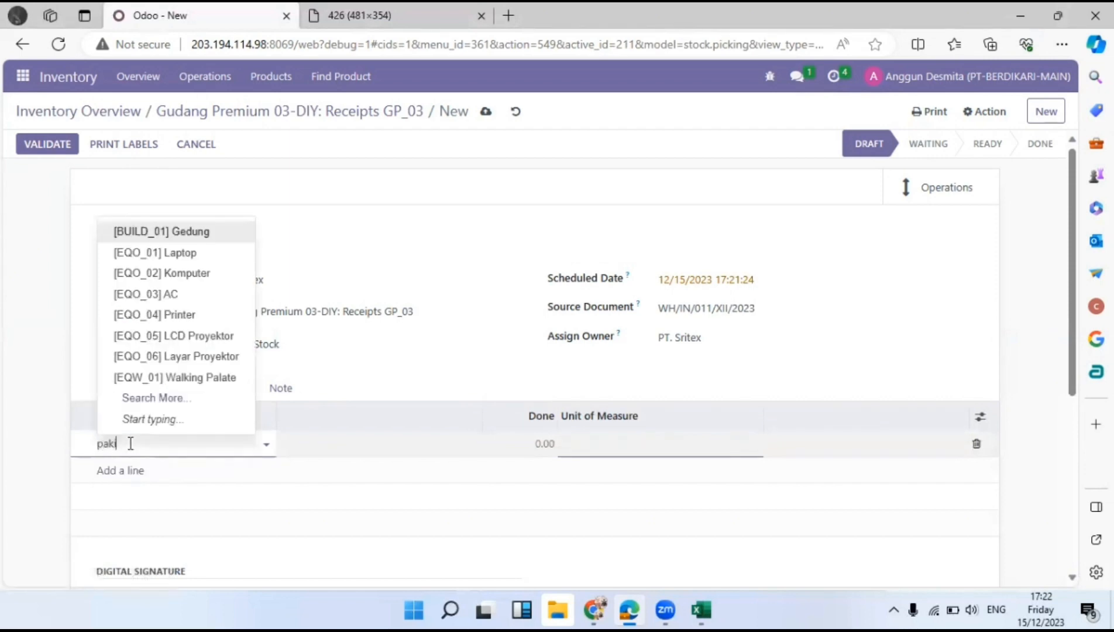
type("pakia")
key("BackSpace")
key("BackSpace")
type("ain")
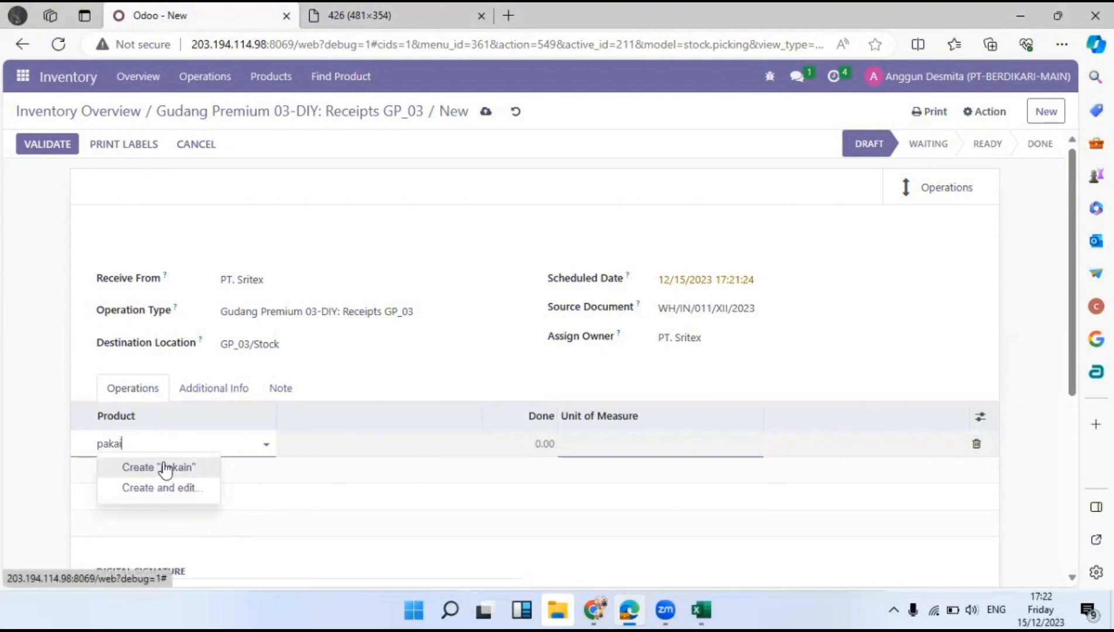
left_click(157, 467)
left_click(508, 441)
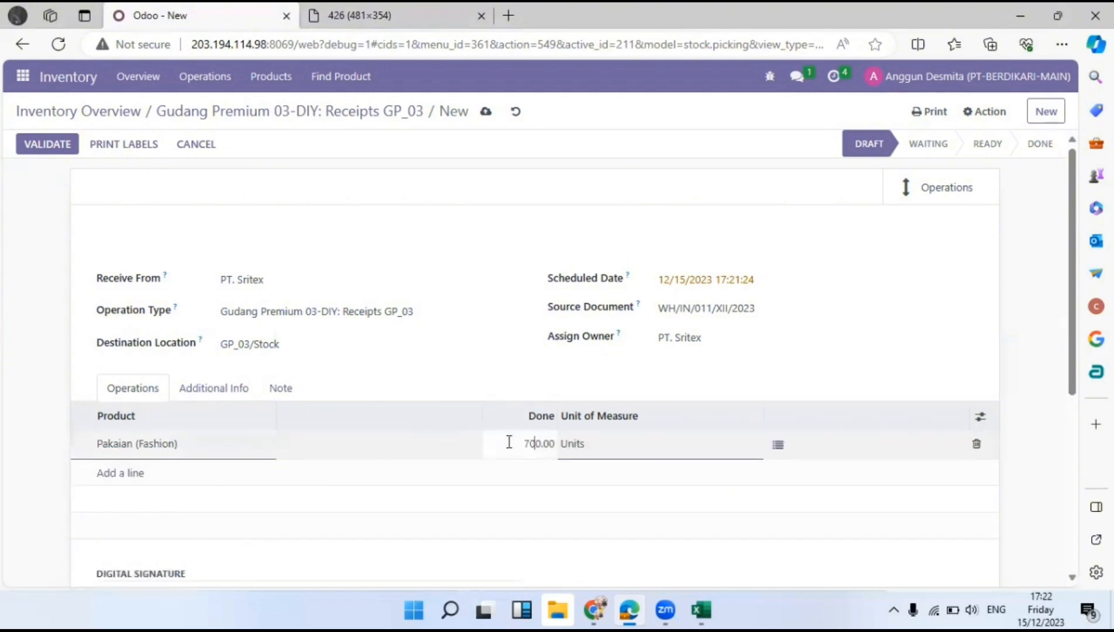
Add a second line for Pakaian (Seragam) with 300 Units done.
left_click(116, 472)
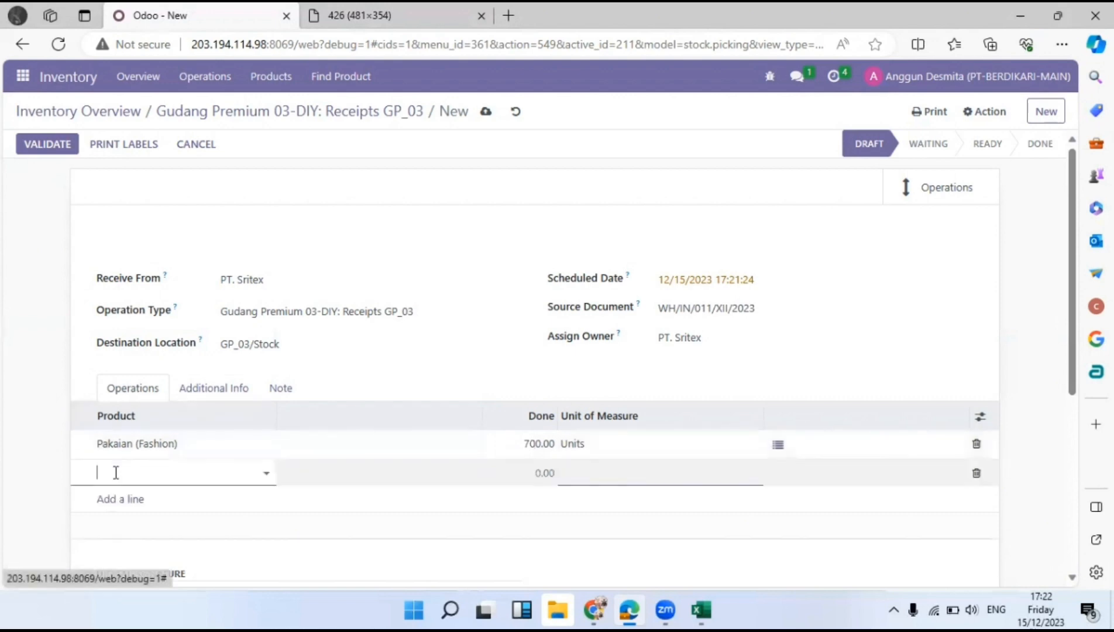
type("pakai")
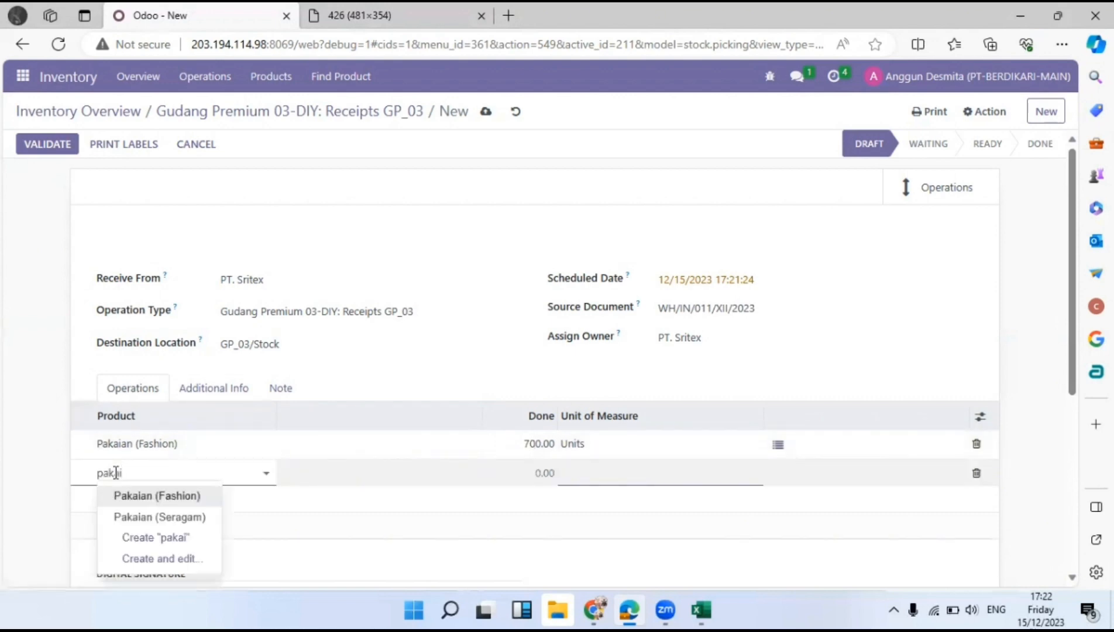
left_click(159, 515)
left_click(511, 468)
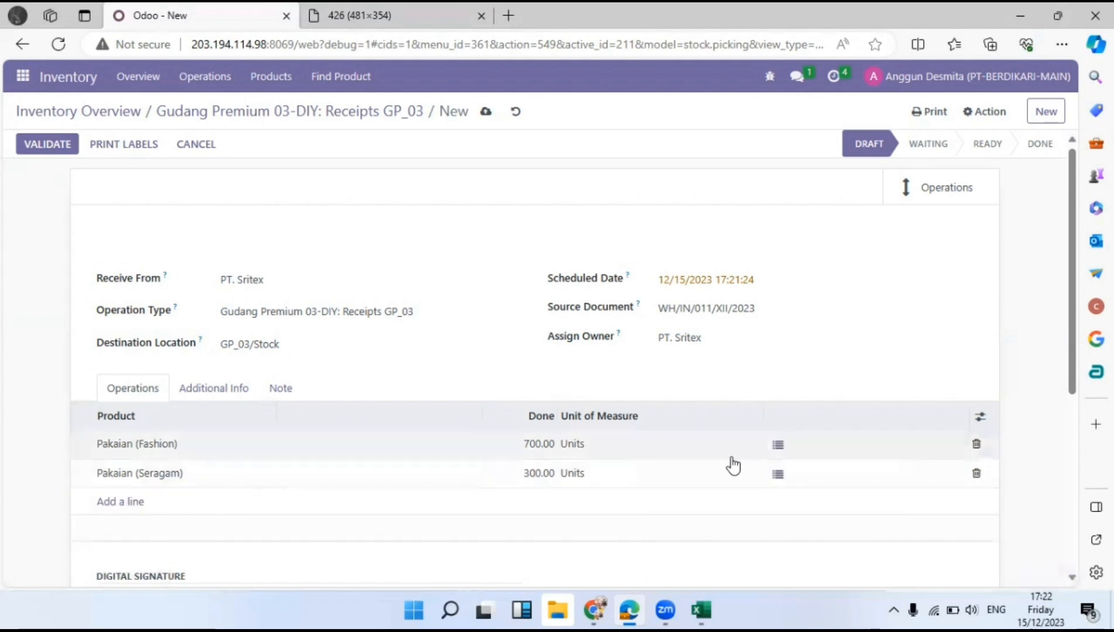
left_click(778, 444)
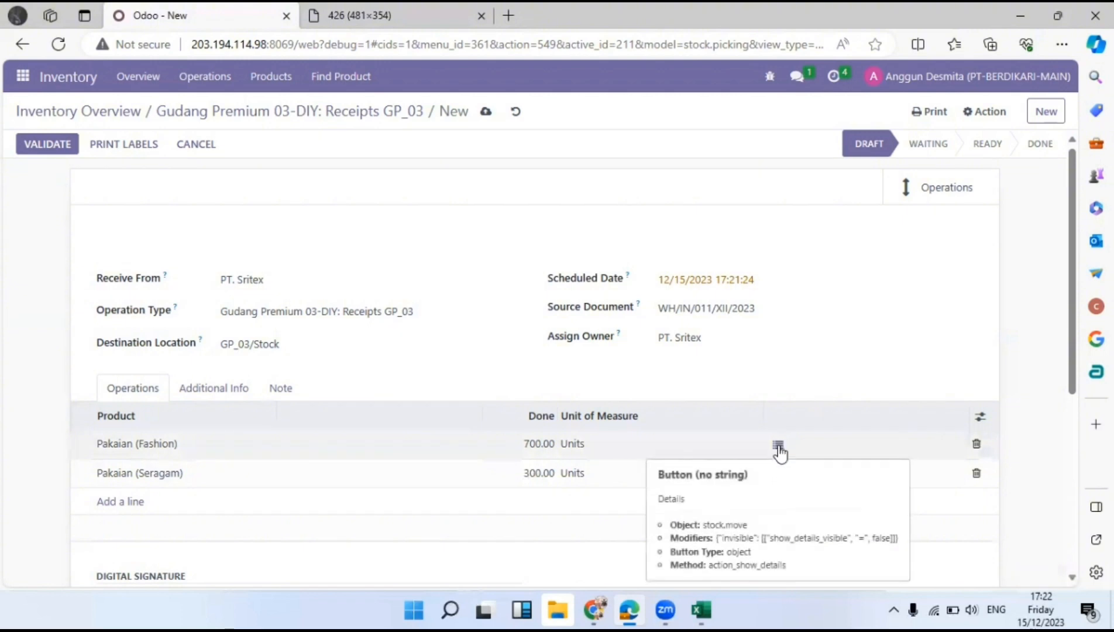
In Pakaian (Fashion) detailed operations, enter lot number 20231215.
left_click(778, 449)
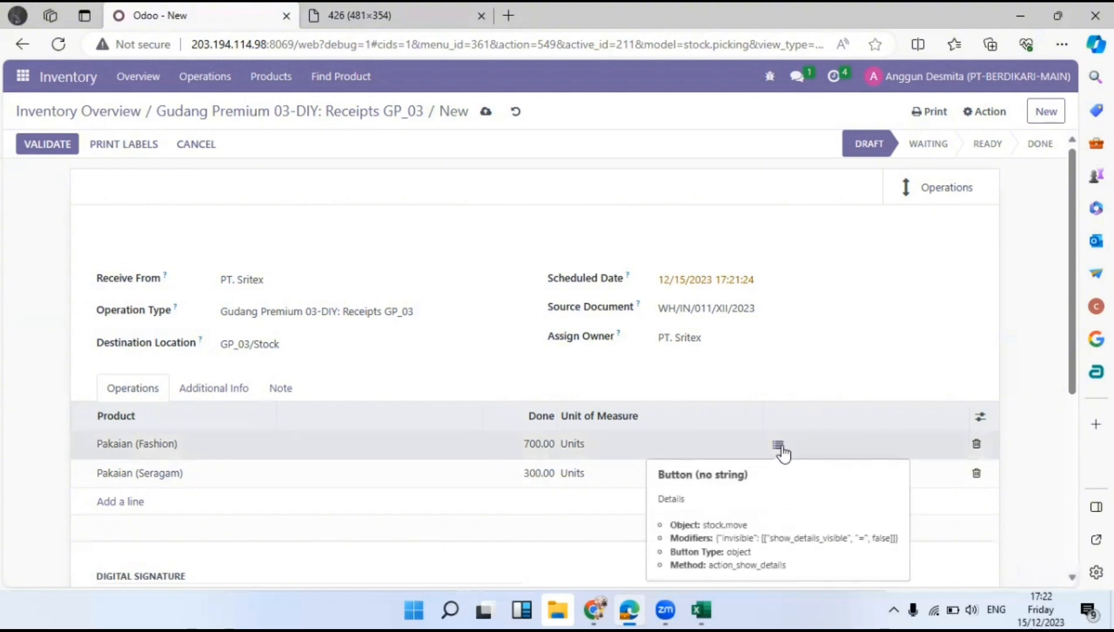
left_click(778, 438)
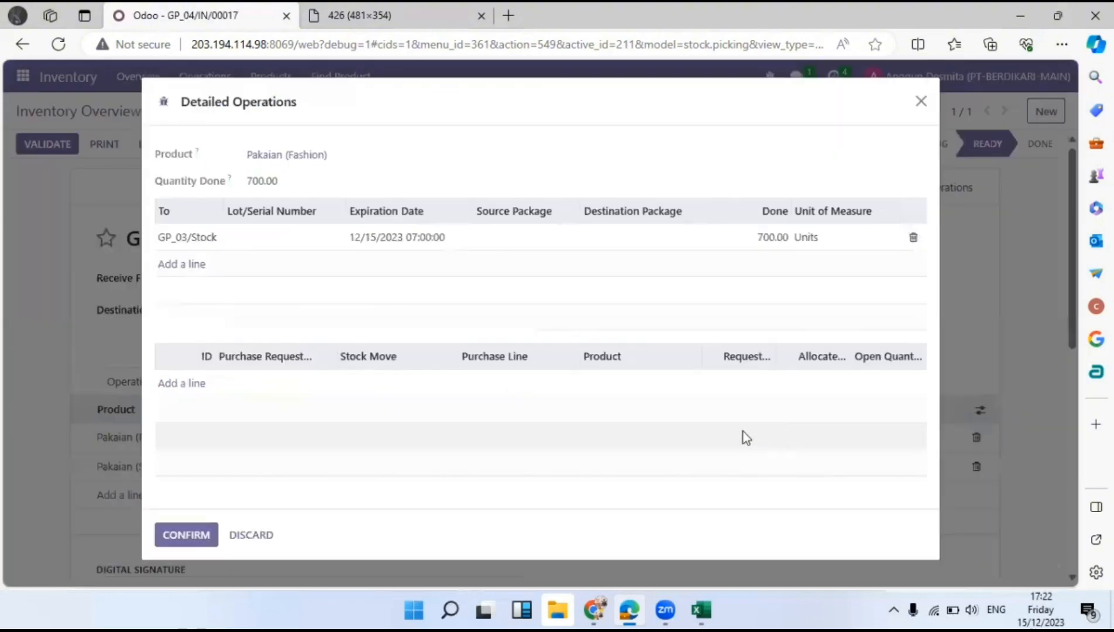
left_click(277, 237)
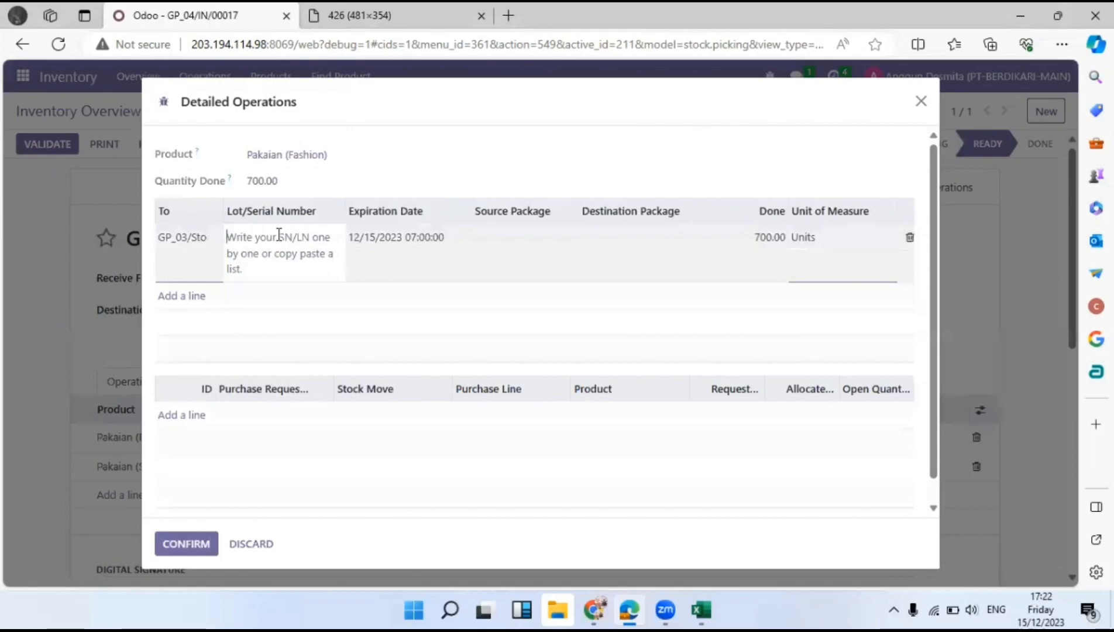
type("20231215")
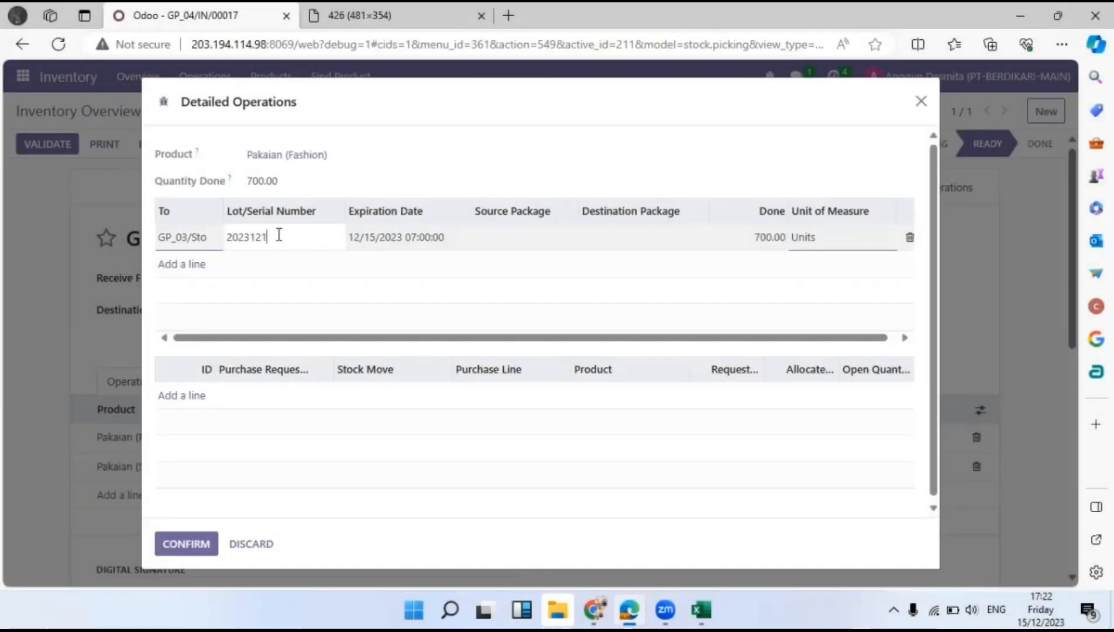
Set the Pakaian (Fashion) expiration date in the date picker, checking the delivery note.
left_click(412, 241)
left_click(333, 15)
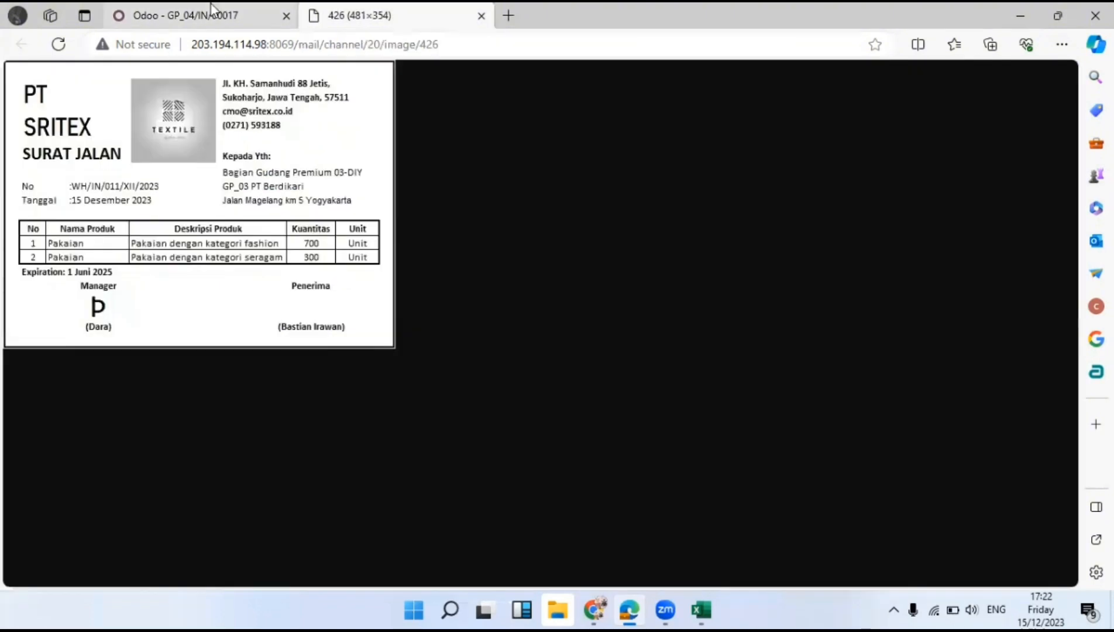
left_click(211, 9)
left_click(486, 261)
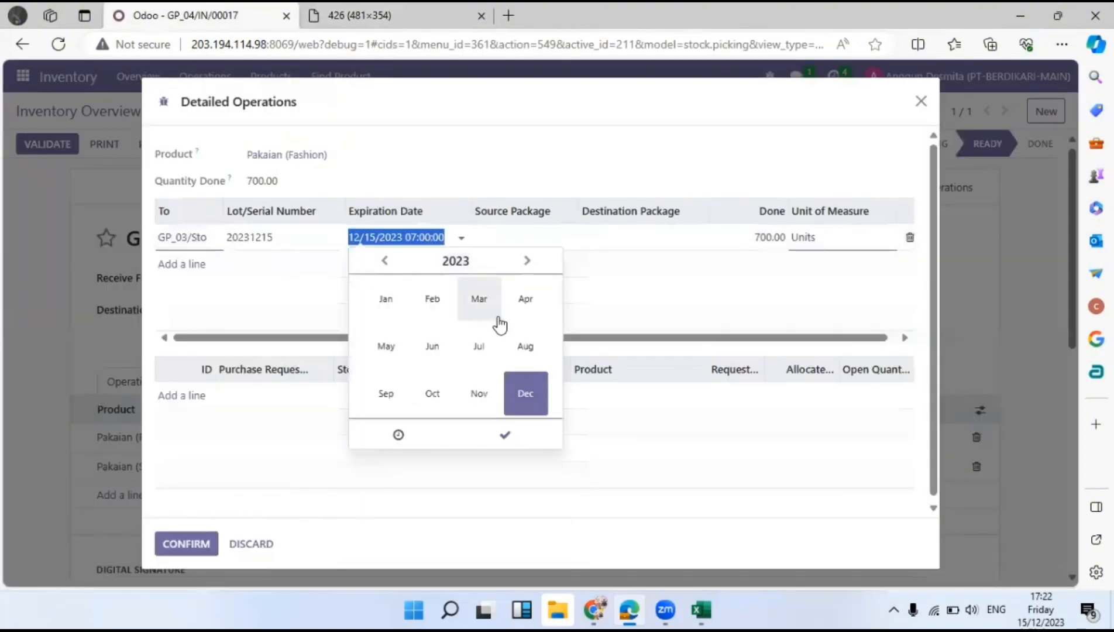
left_click(526, 260)
left_click(526, 260)
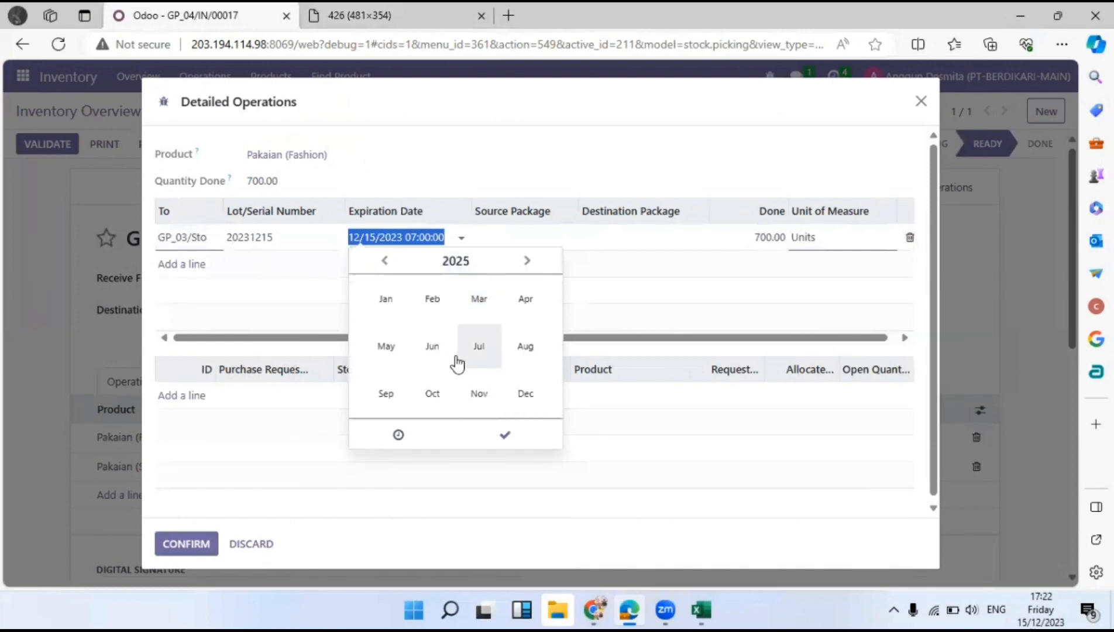
left_click(432, 346)
left_click(506, 535)
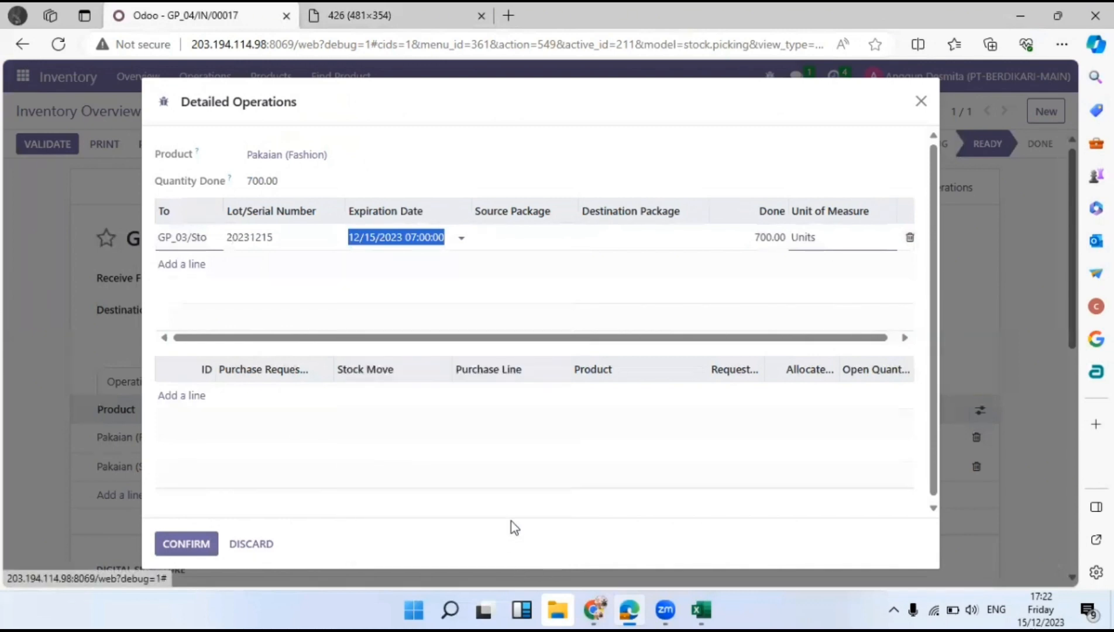
Choose destination package GP01040001 and confirm the detailed operations.
left_click(517, 189)
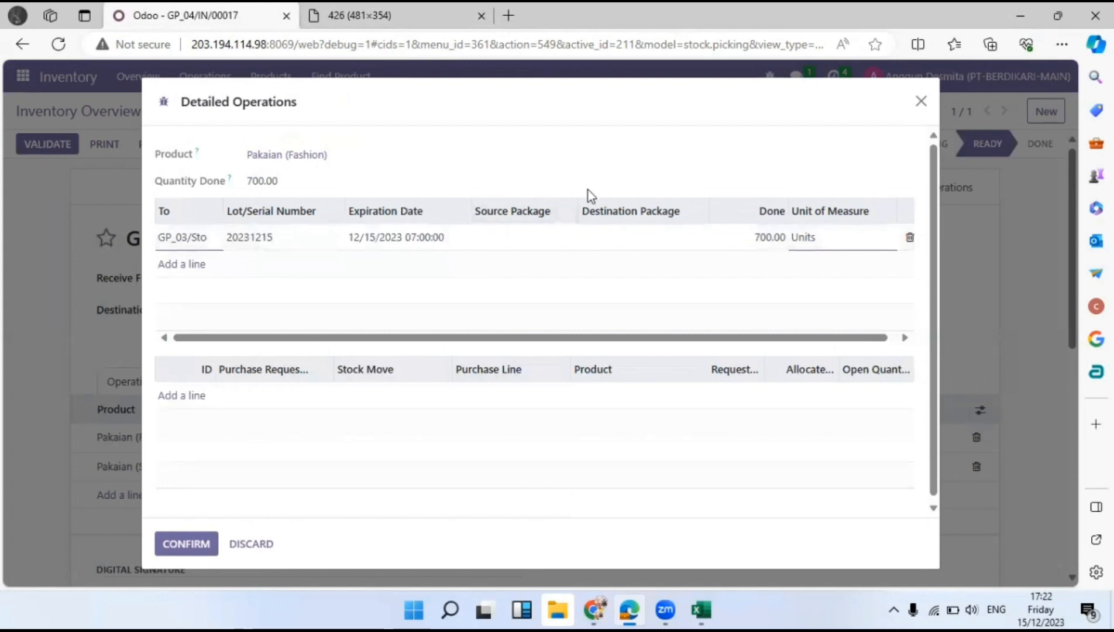
left_click(649, 234)
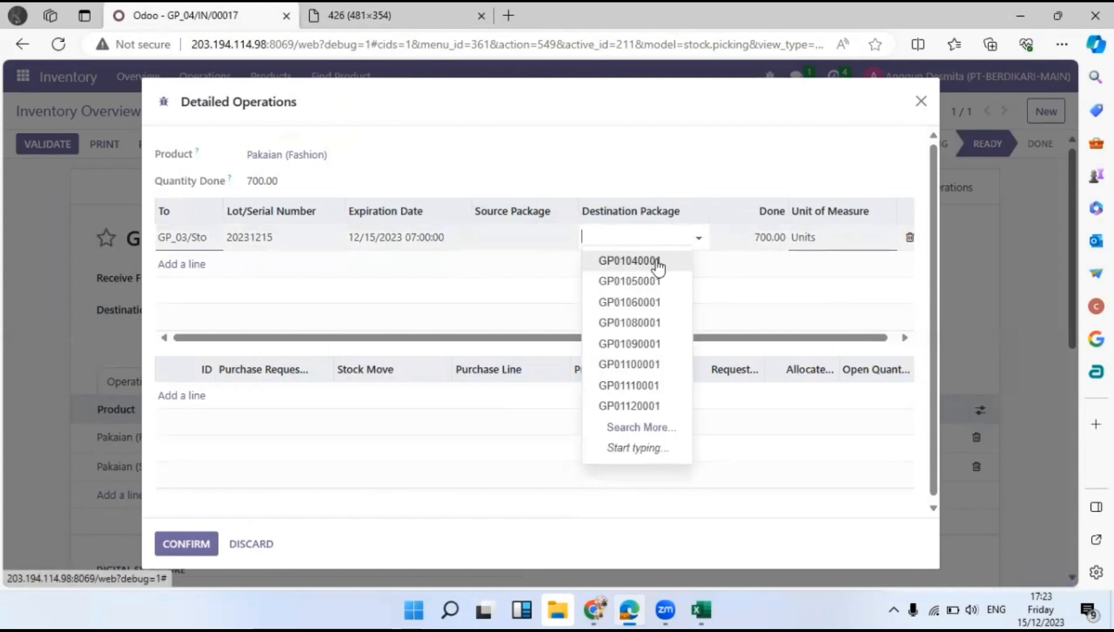
left_click(656, 261)
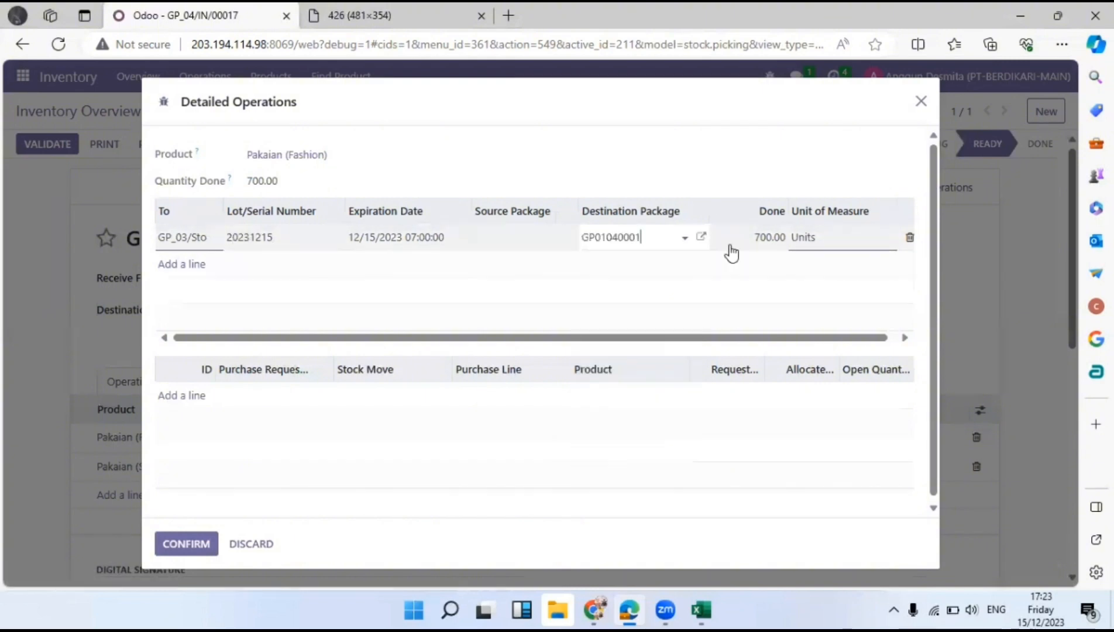
left_click(187, 549)
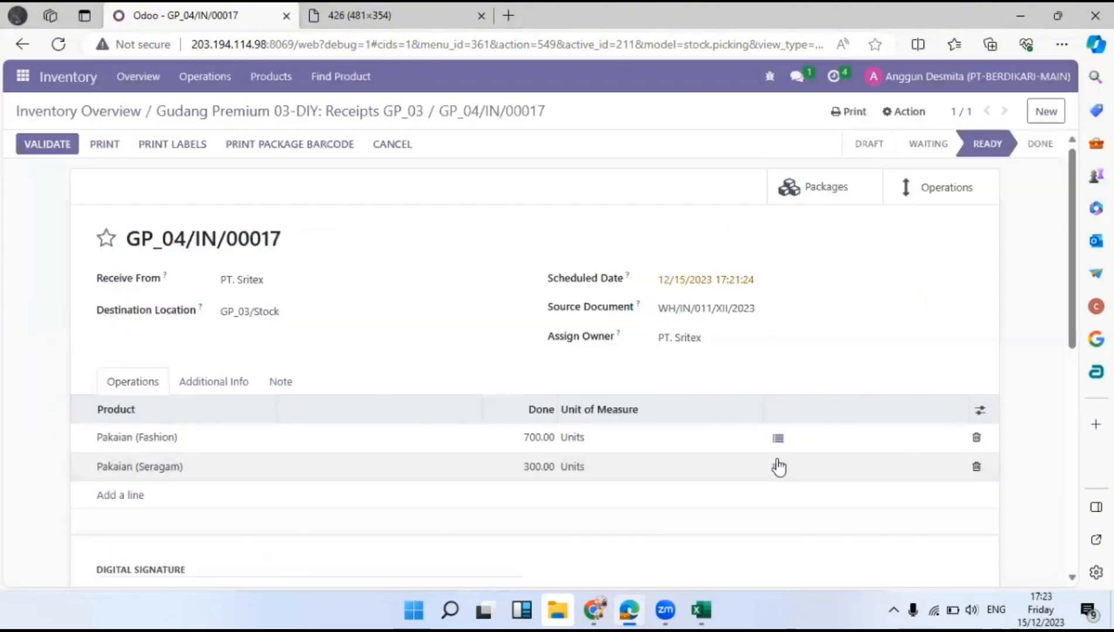
Give the Pakaian (Seragam) line lot 20231215 and expiry date 06/01/2025.
left_click(778, 466)
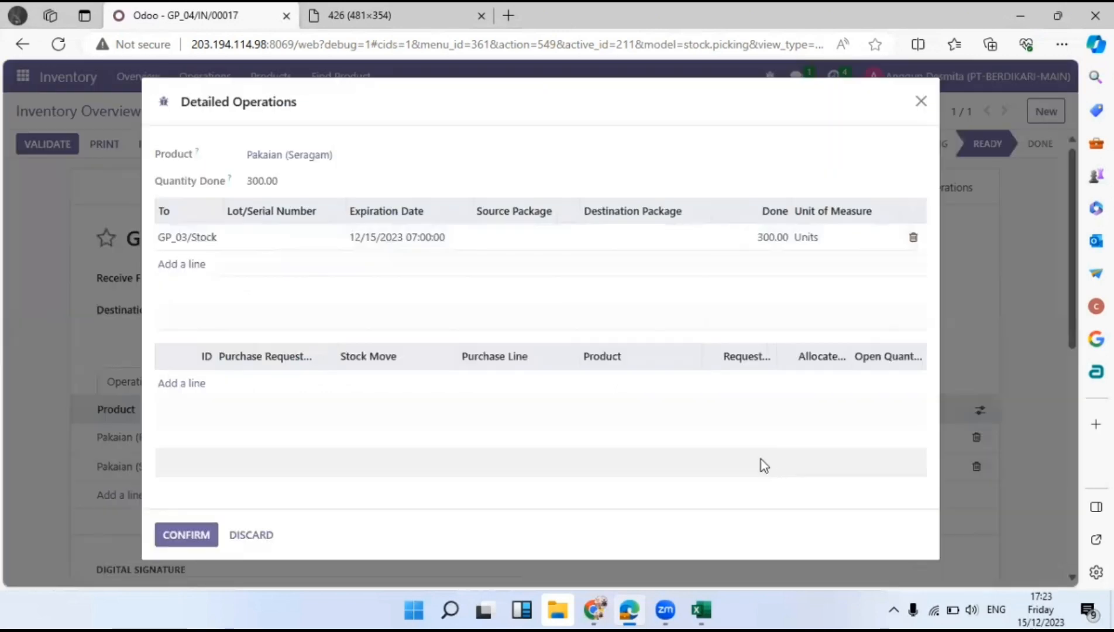
left_click(287, 246)
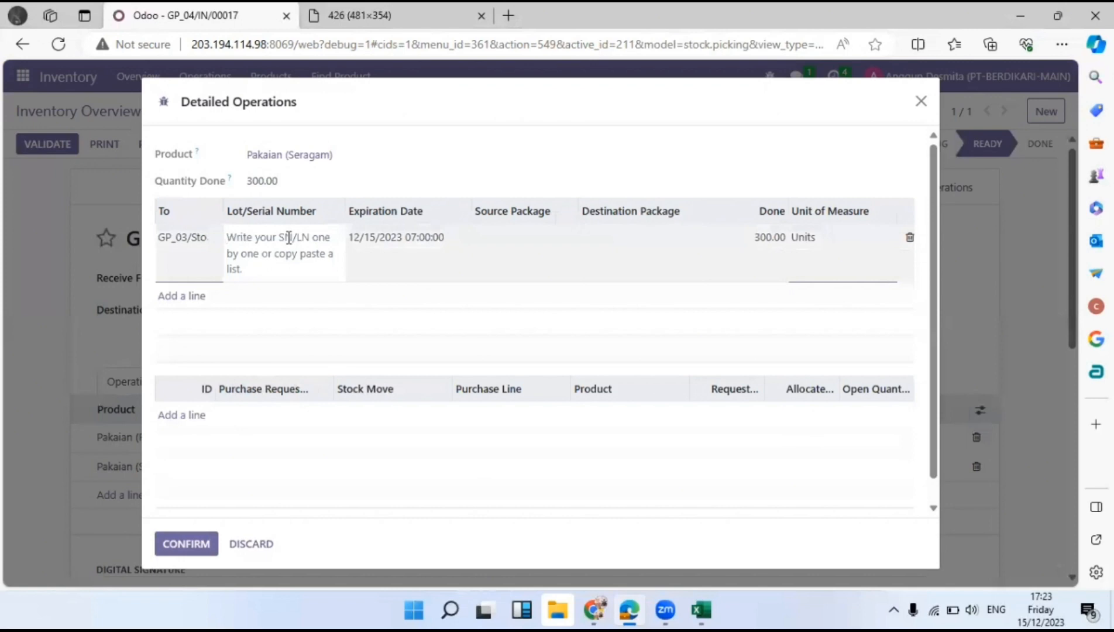
type("2023")
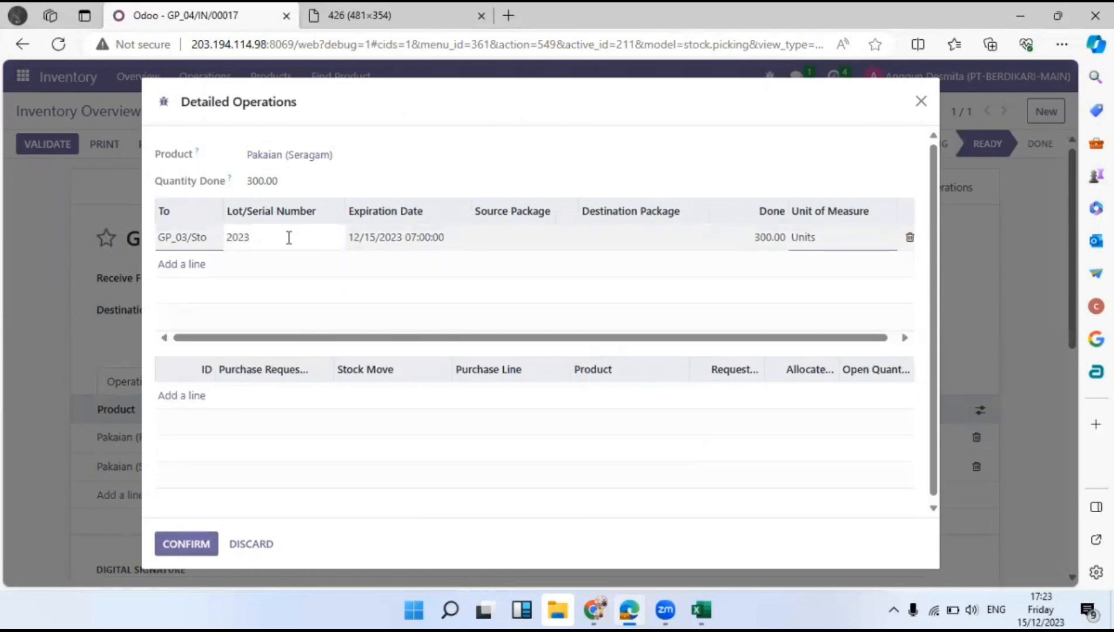
type("1215")
left_click(378, 240)
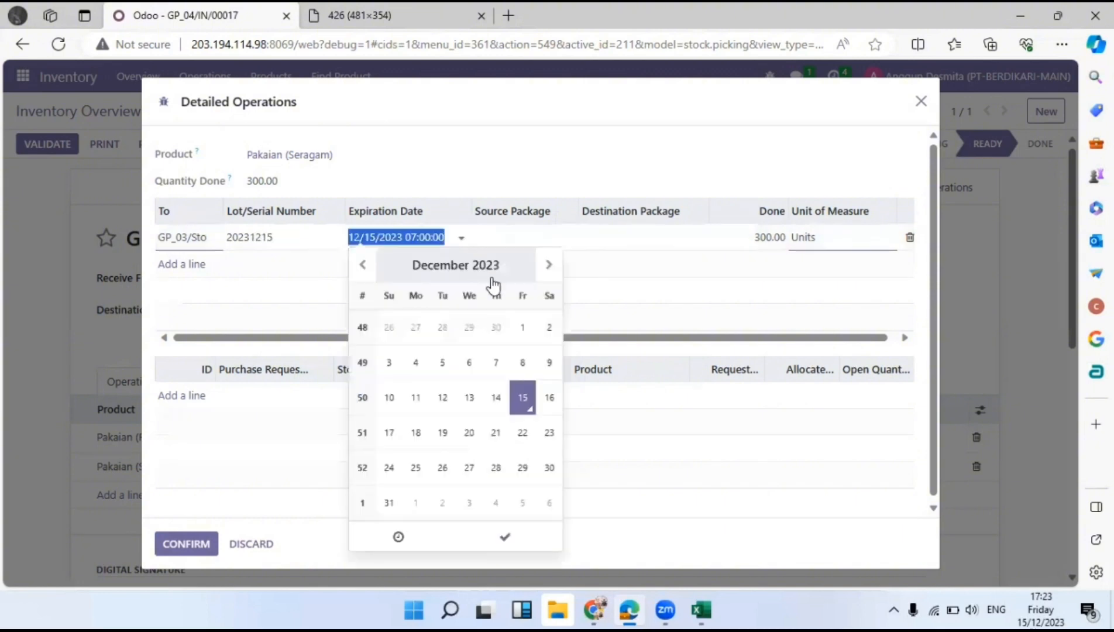
left_click(549, 264)
left_click(549, 265)
left_click(549, 264)
left_click(462, 264)
left_click(546, 264)
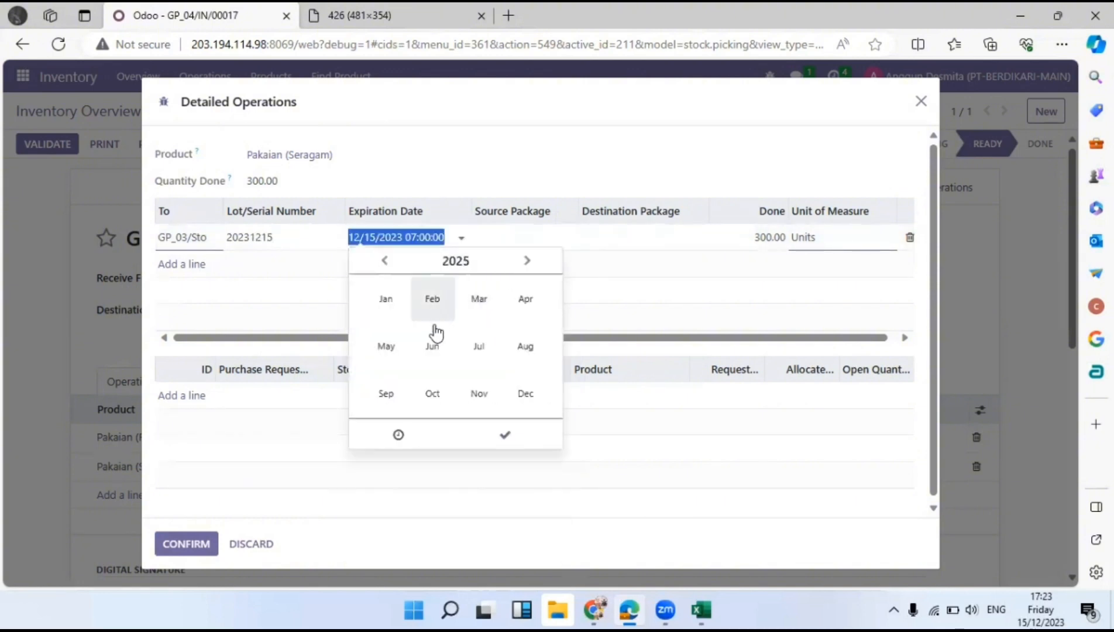
left_click(436, 344)
left_click(389, 327)
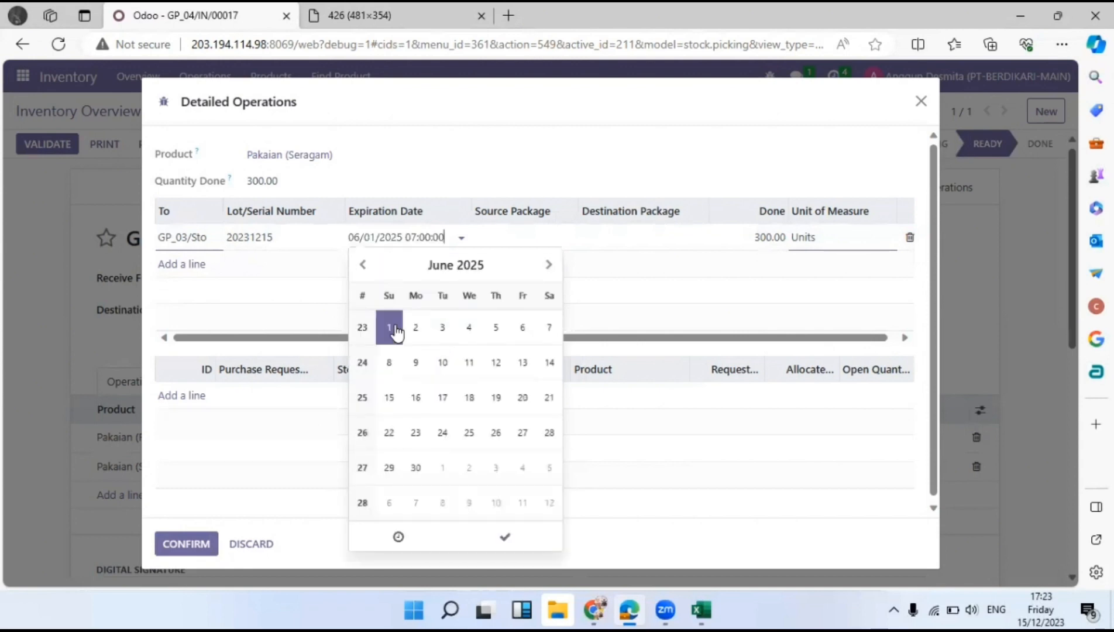
Choose destination package GP01050001 and confirm the detailed operations.
left_click(619, 233)
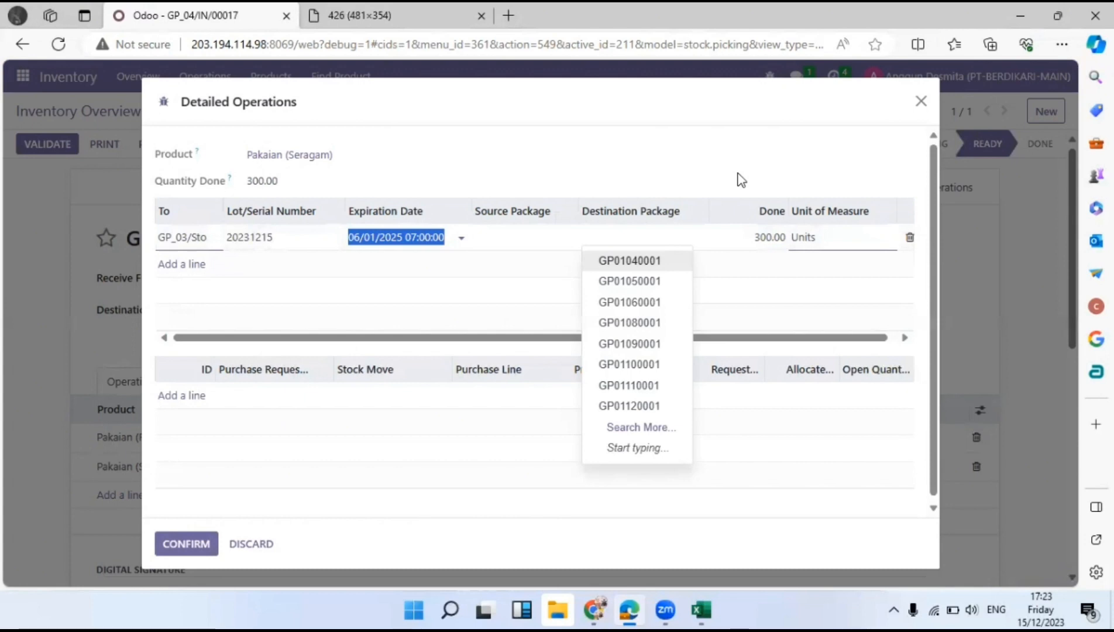
left_click(660, 282)
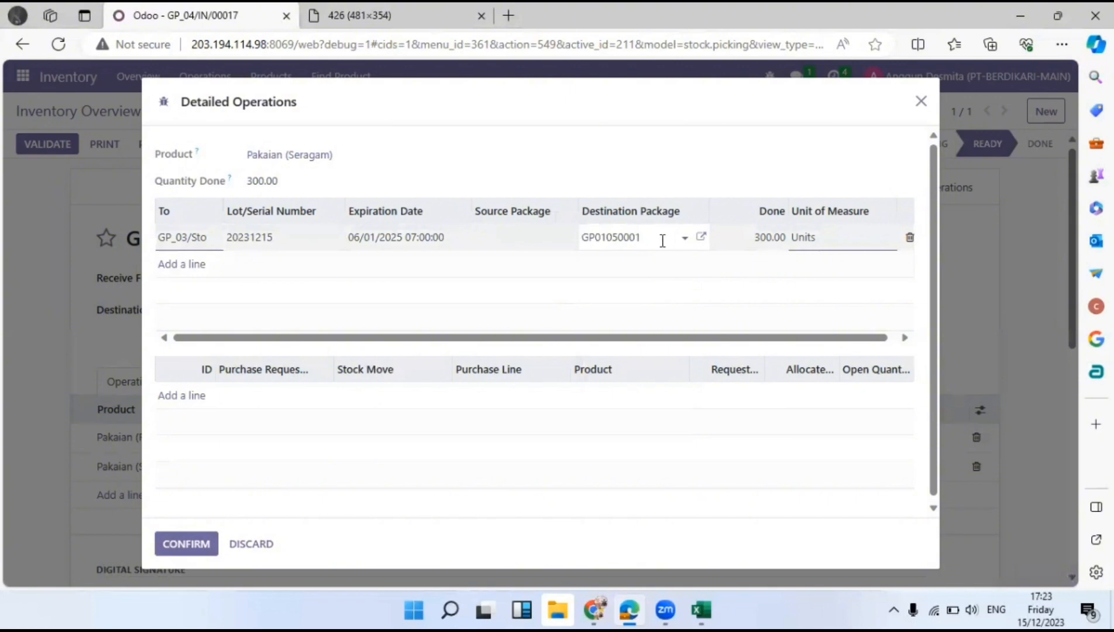
left_click(179, 544)
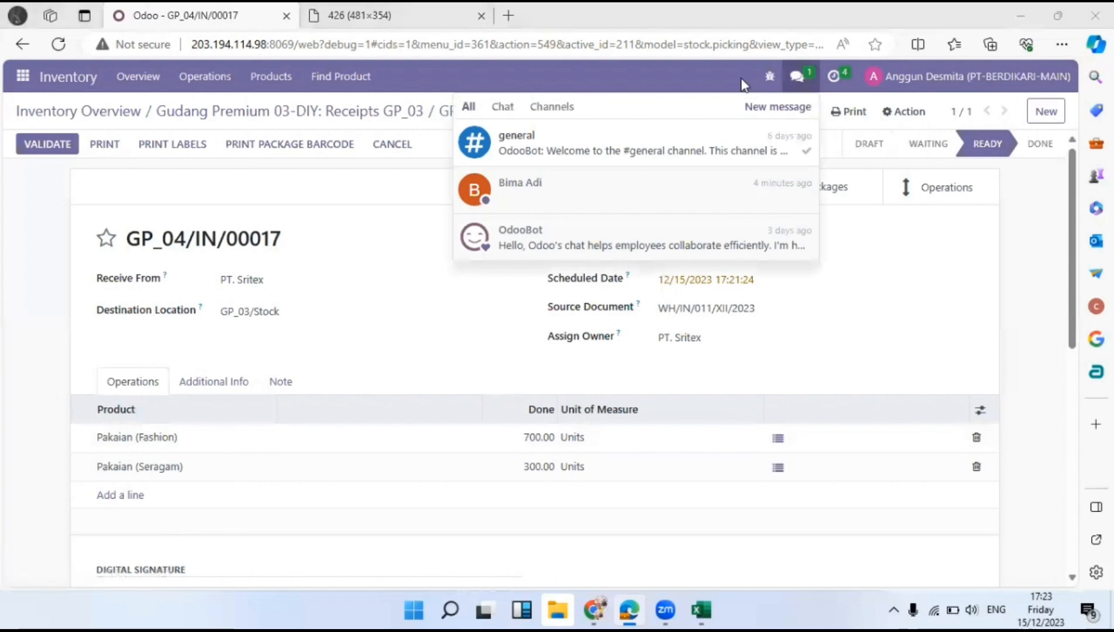
Open the colleague's chat about validating GP_04/IN/00017, then switch to the recipient's Discuss page.
left_click(589, 193)
scroll(913, 362, "up", 2)
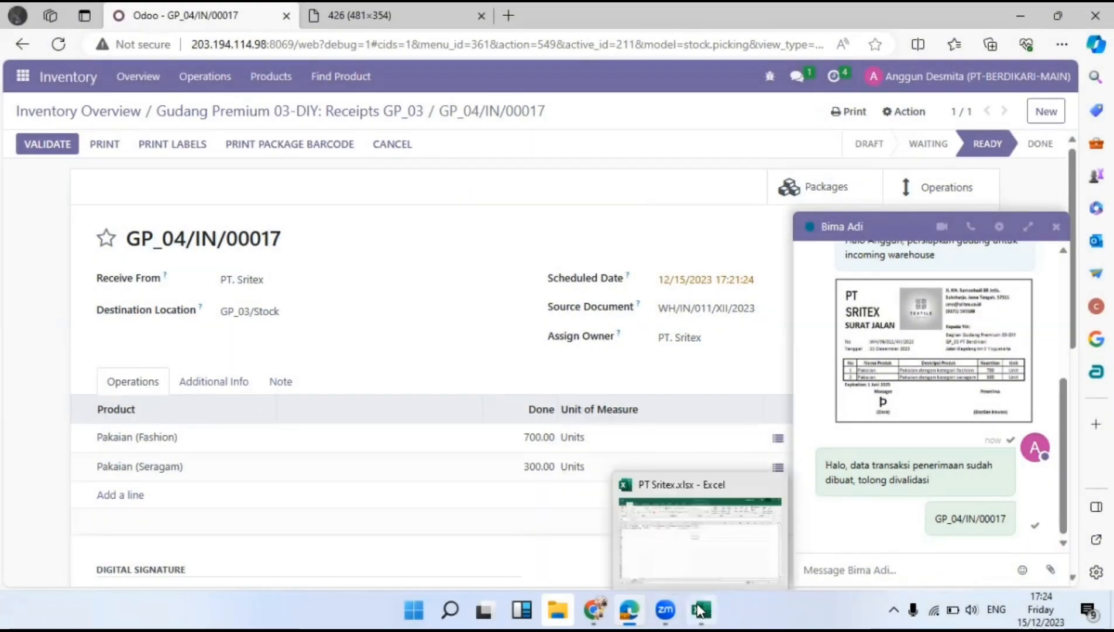
mouse_move(632, 612)
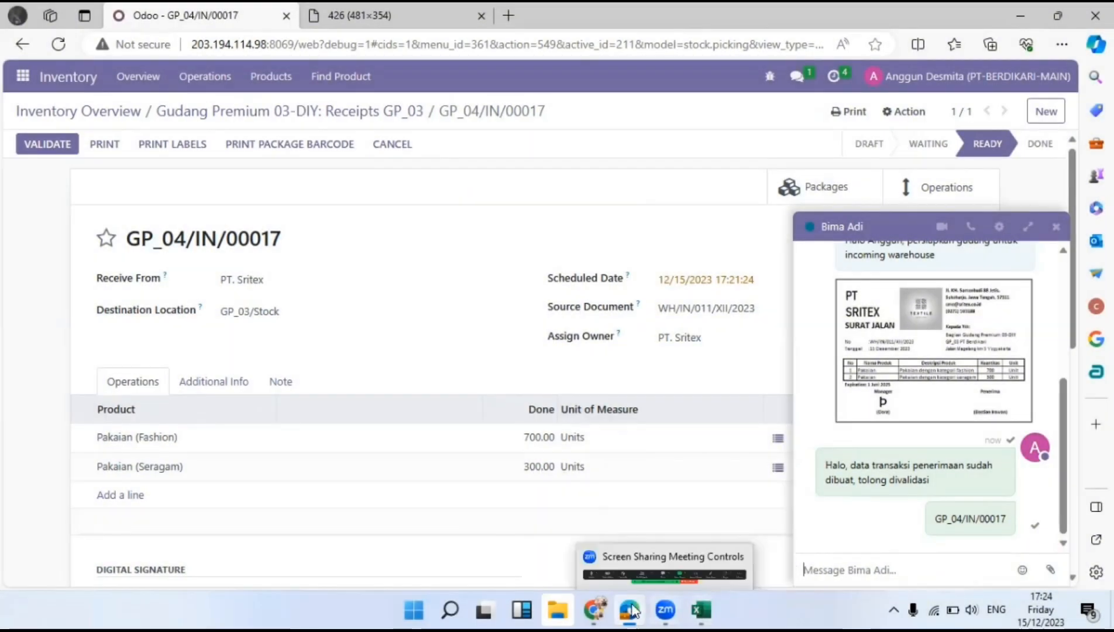
left_click(566, 563)
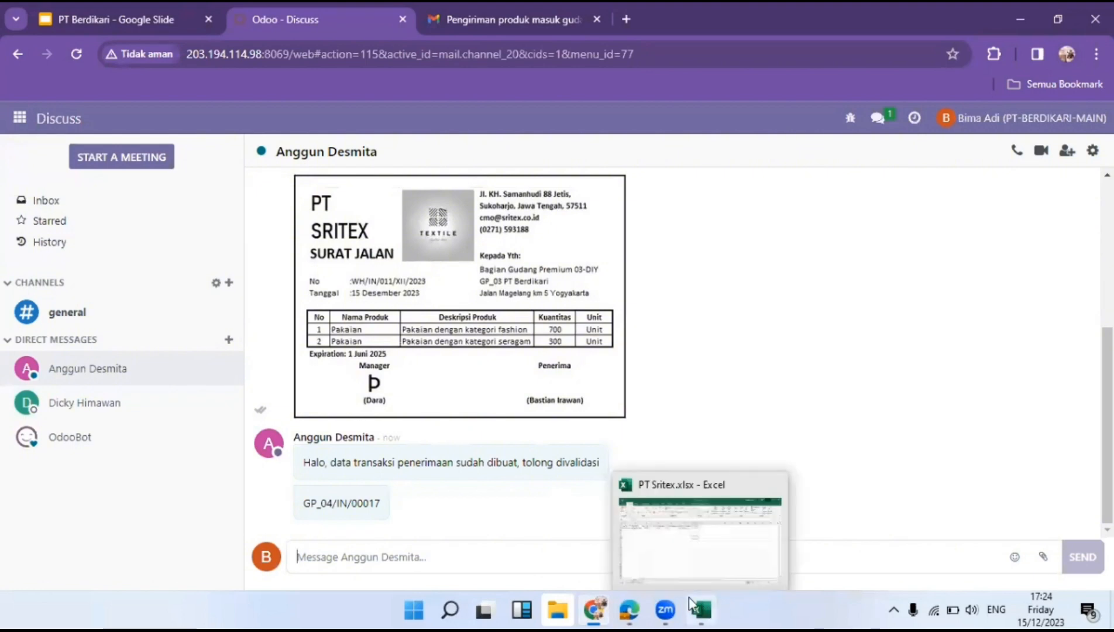
Switch from the receipt window back to the chat and check the GP_04/IN/00017 reference.
mouse_move(629, 610)
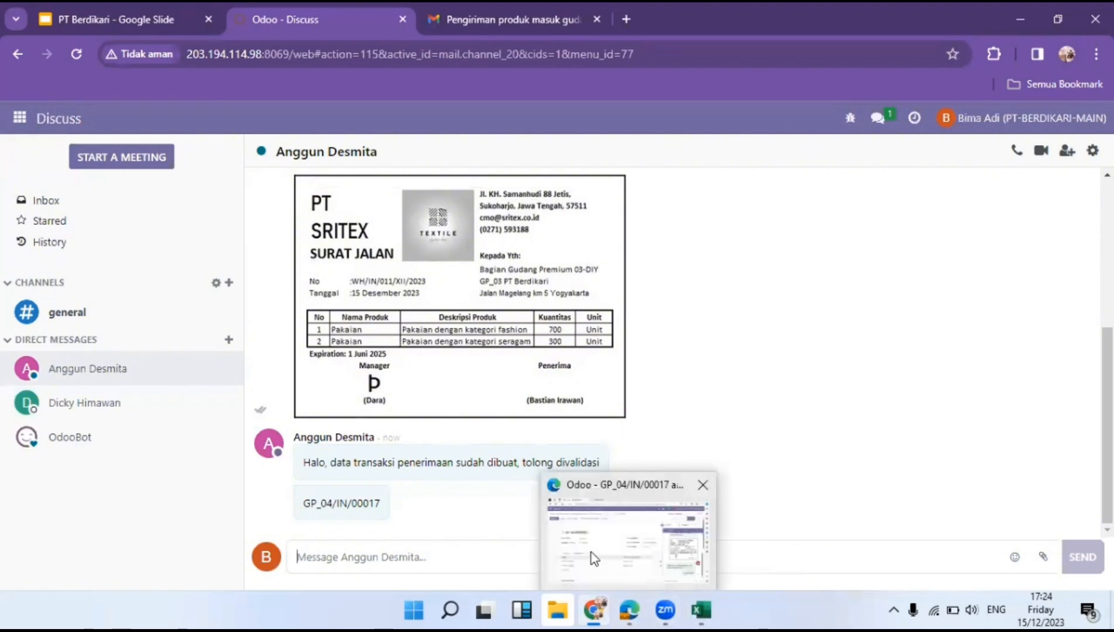
left_click(629, 610)
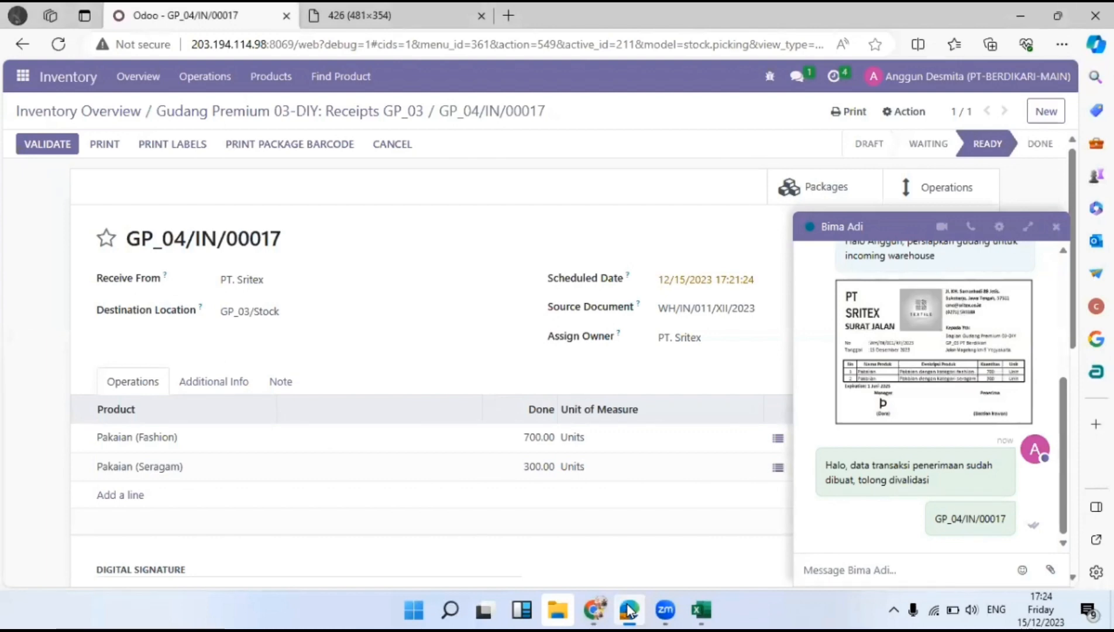
left_click(629, 610)
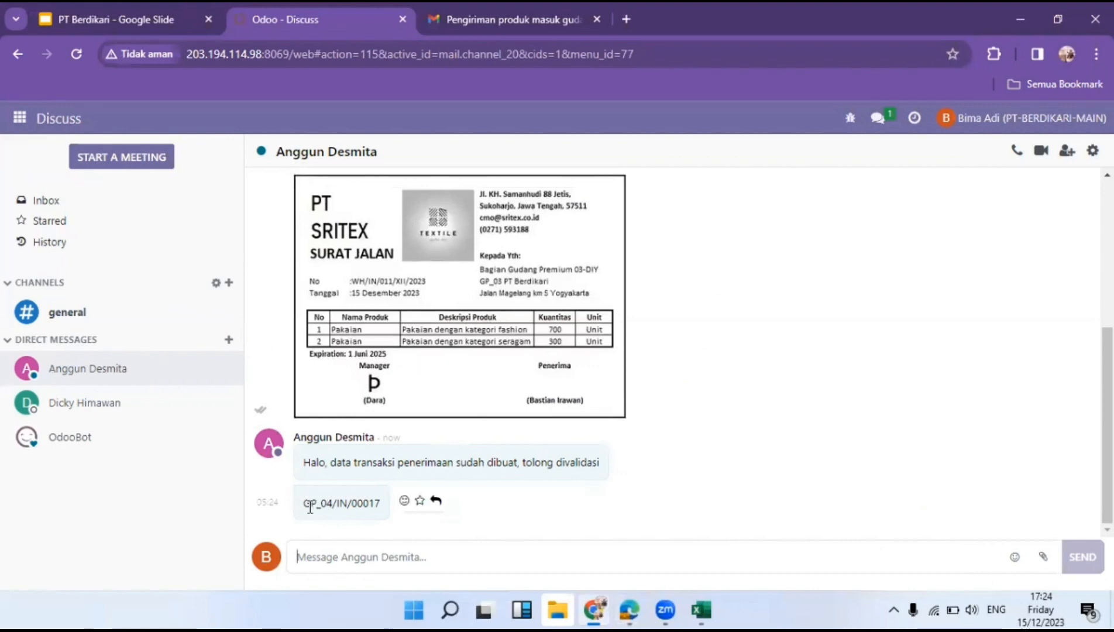
left_click_drag(303, 504, 380, 504)
left_click(388, 510)
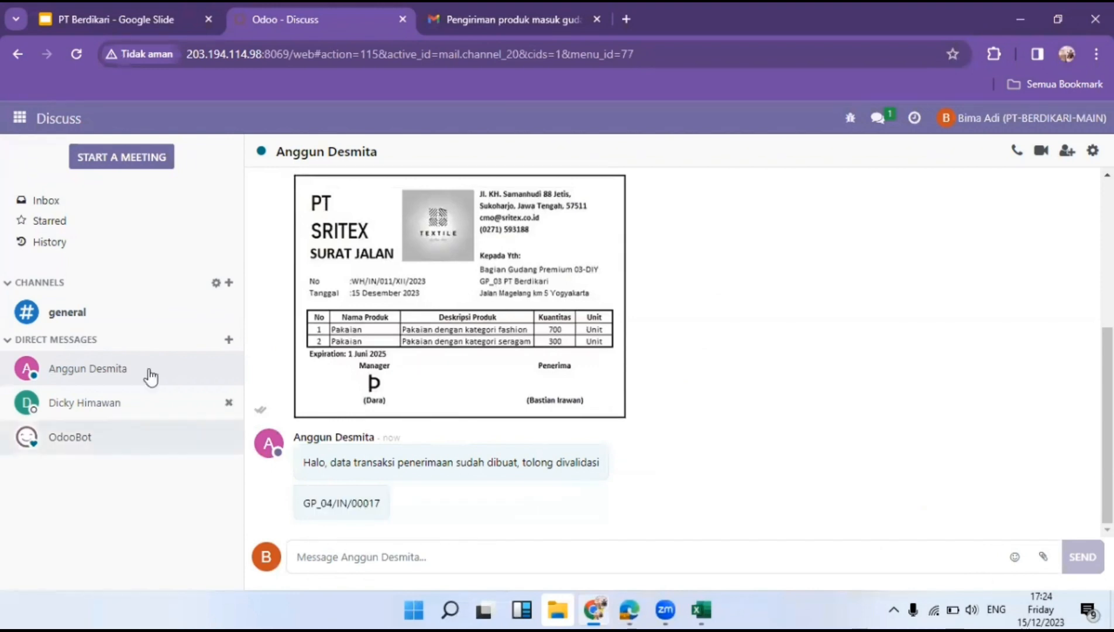
Go to the Inventory Overview, dismiss the chat, and open Receipts GP_03's 1 to-process receipt.
left_click(20, 117)
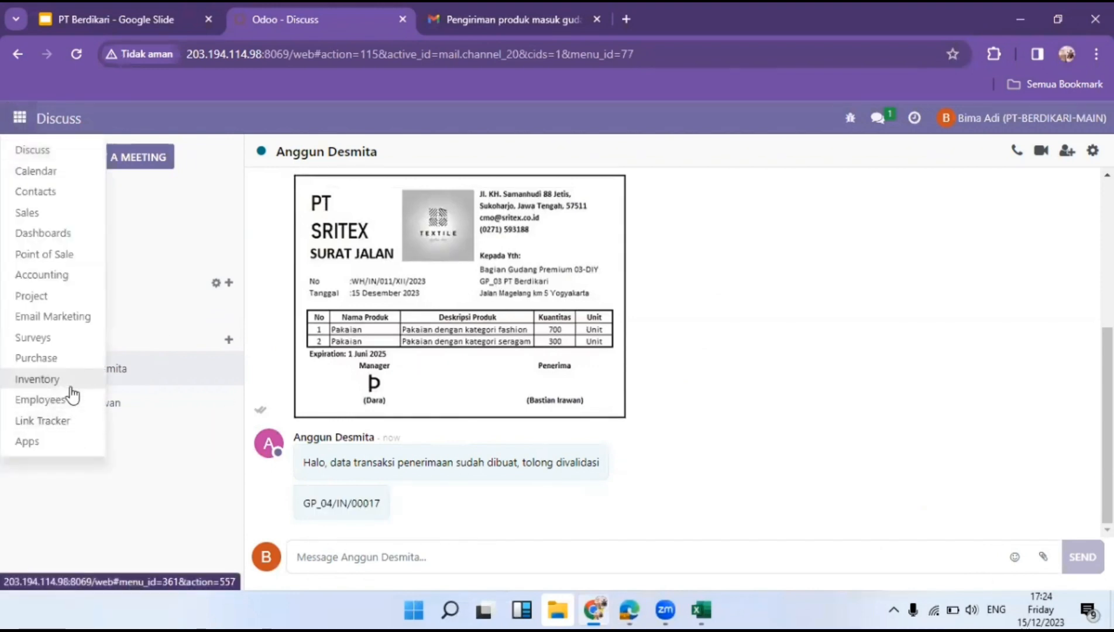
left_click(70, 387)
scroll(599, 427, "down", 5)
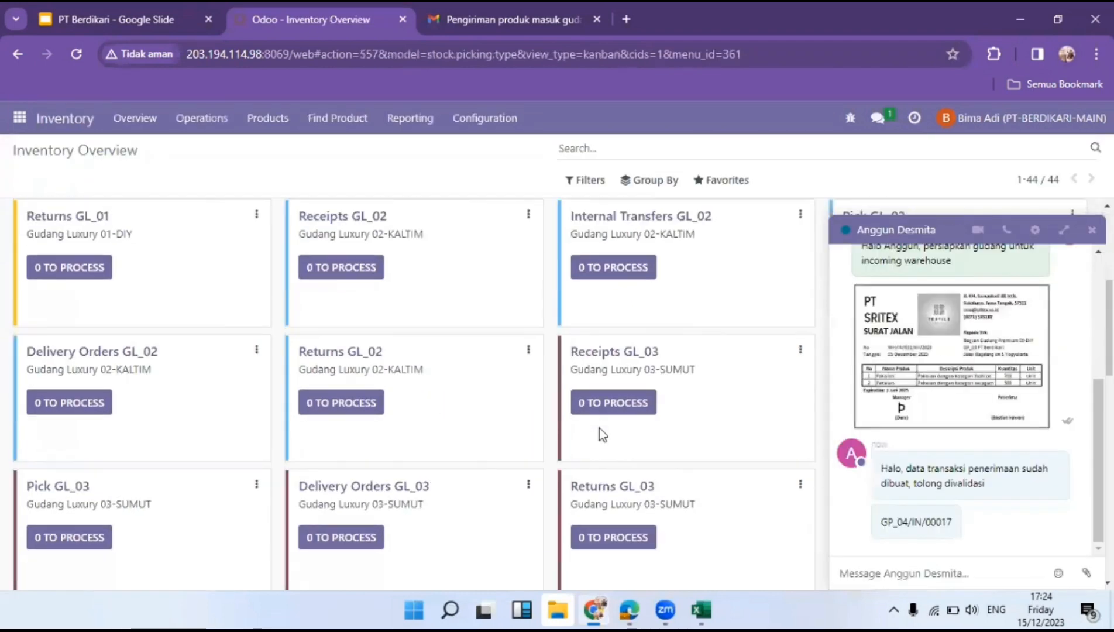
scroll(598, 435, "down", 3)
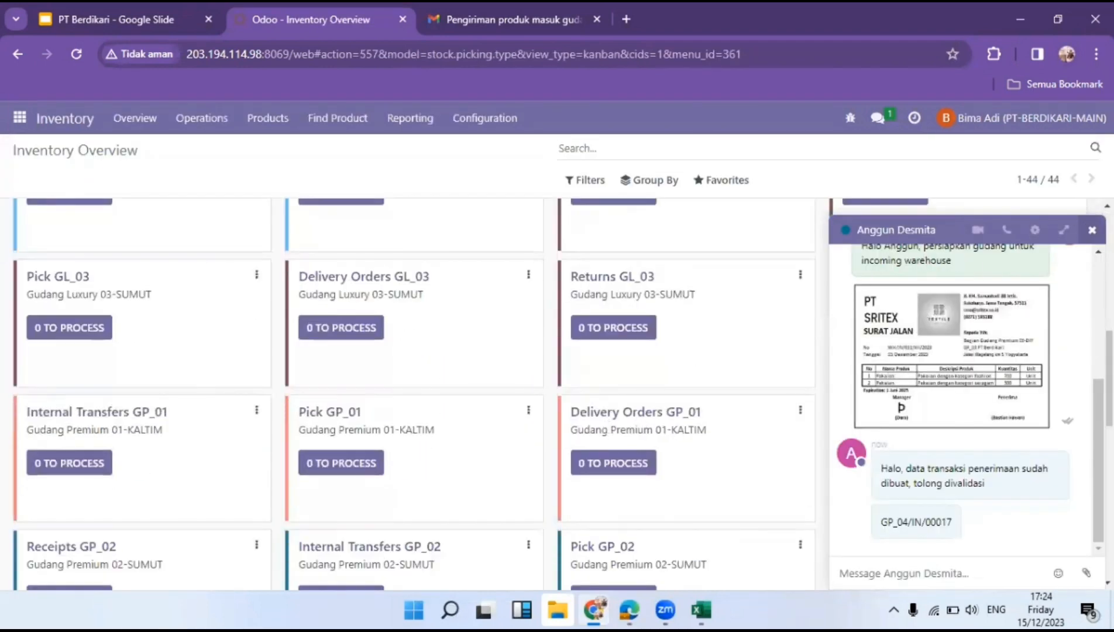
left_click(1092, 230)
scroll(901, 335, "down", 3)
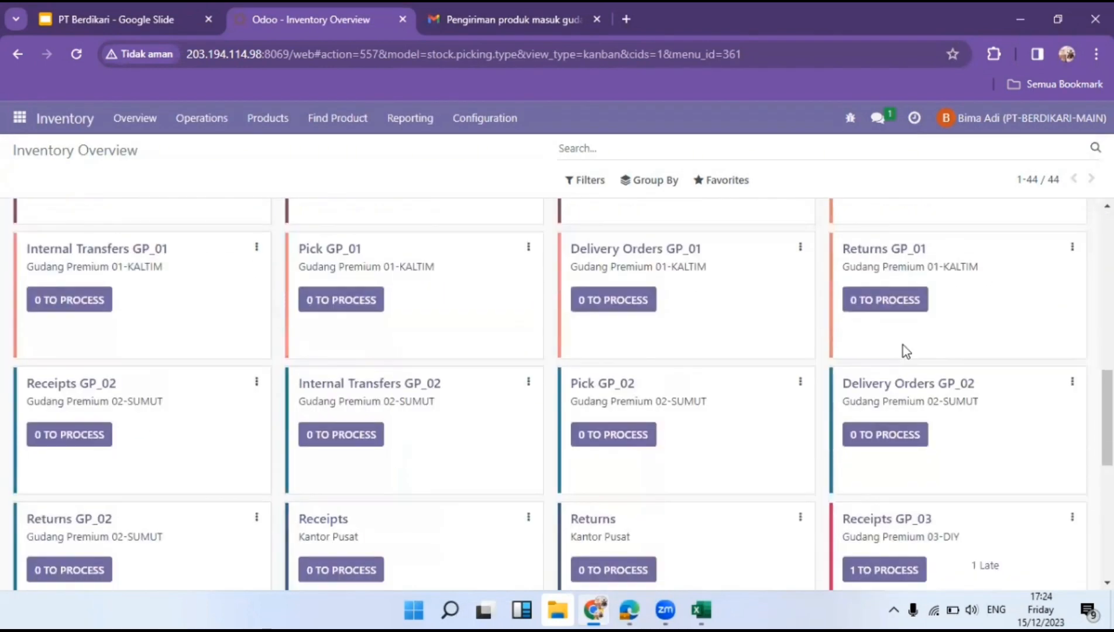
scroll(902, 346, "down", 2)
scroll(907, 360, "down", 4)
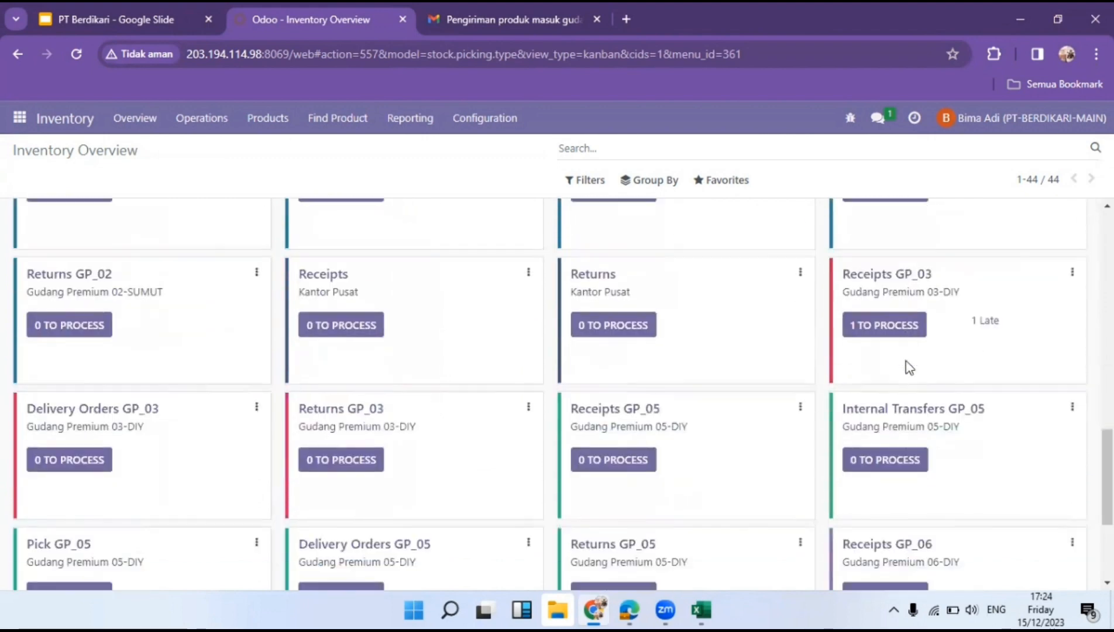
left_click(890, 331)
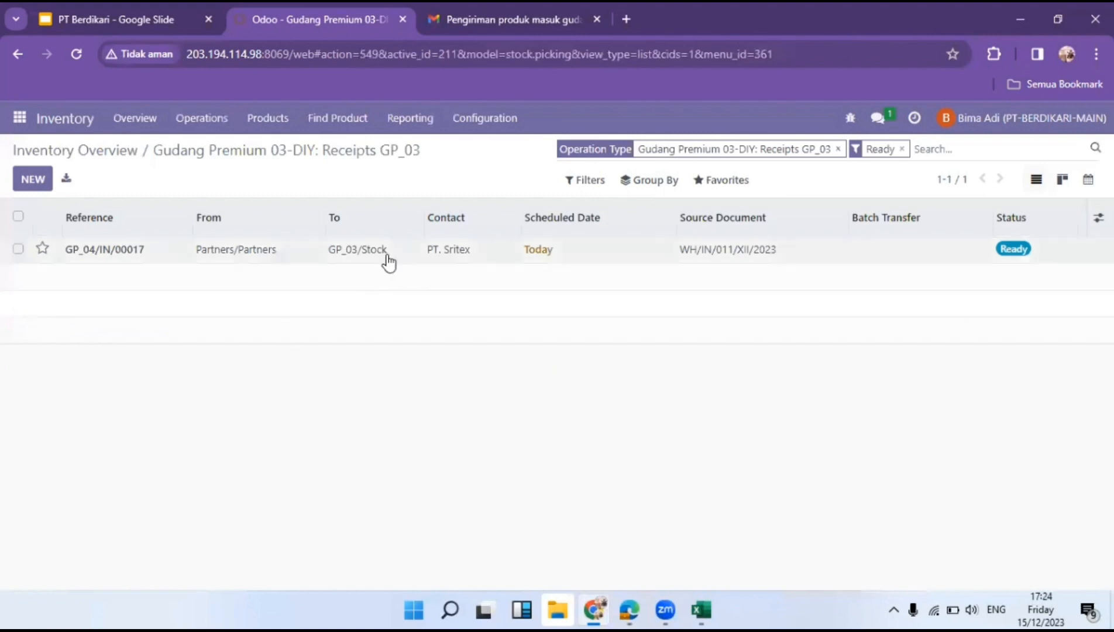
Open receipt GP_04/IN/00017 and compare it with the Surat Jalan image in Gmail.
left_click(391, 258)
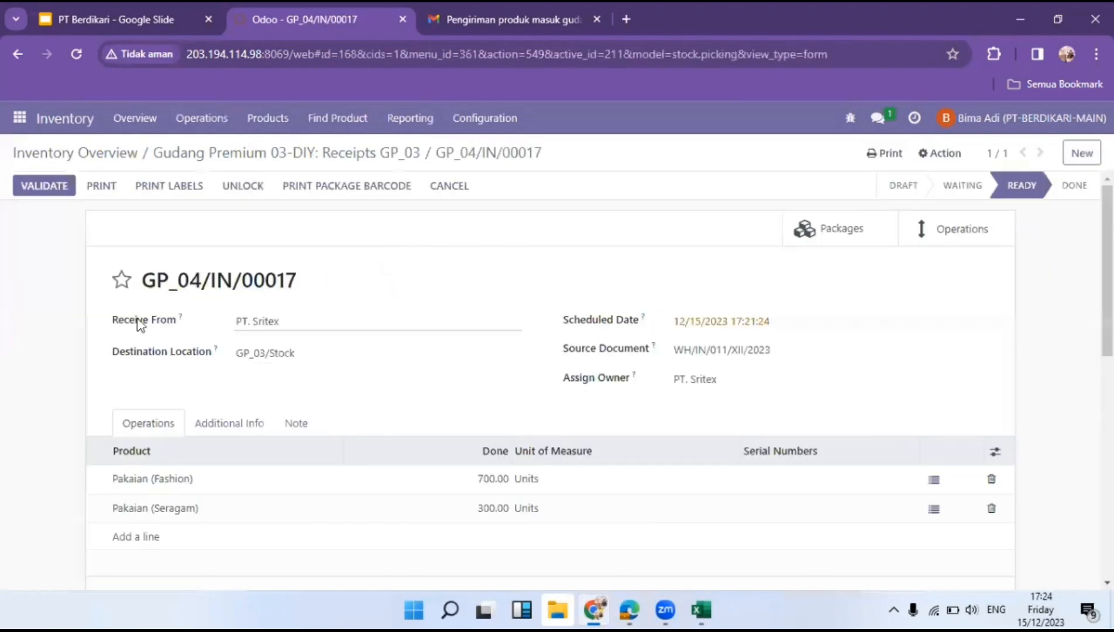
scroll(202, 319, "down", 2)
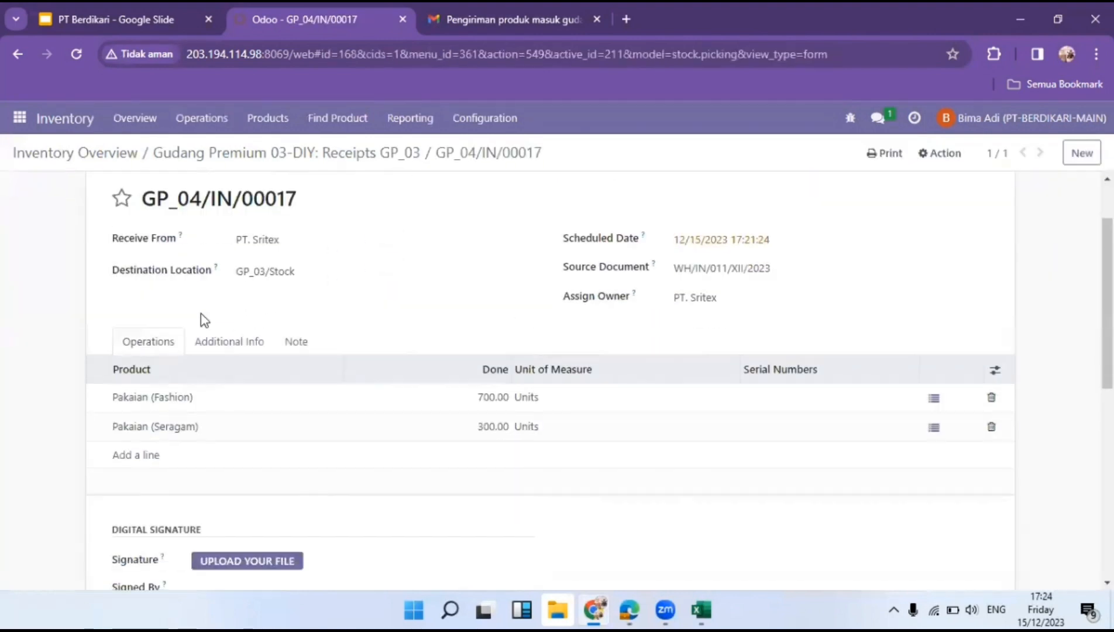
scroll(202, 318, "up", 2)
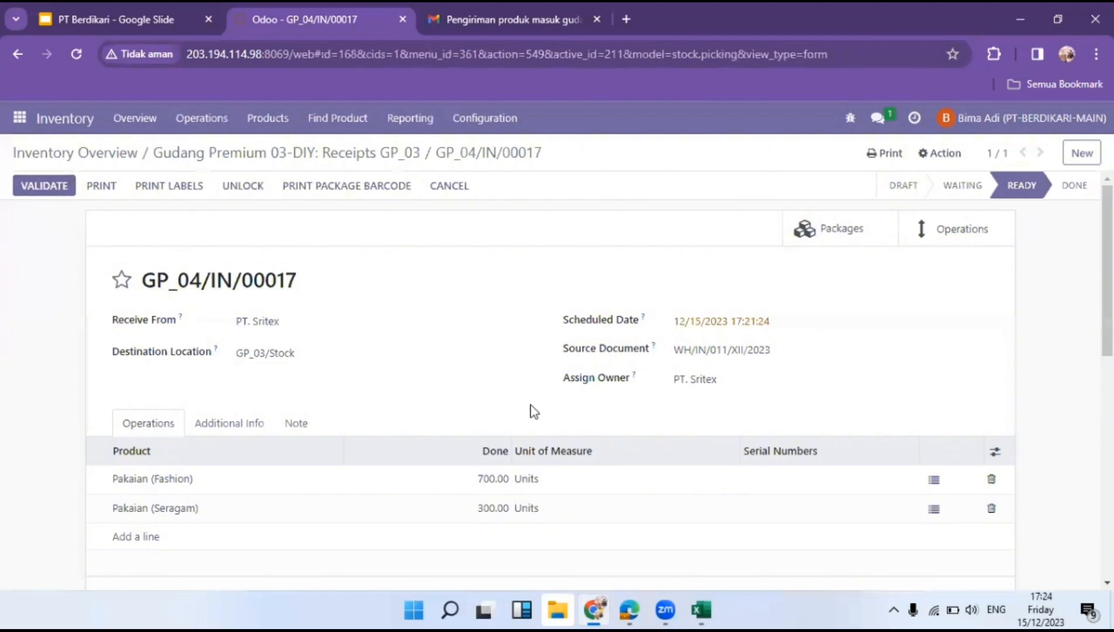
scroll(530, 410, "down", 1)
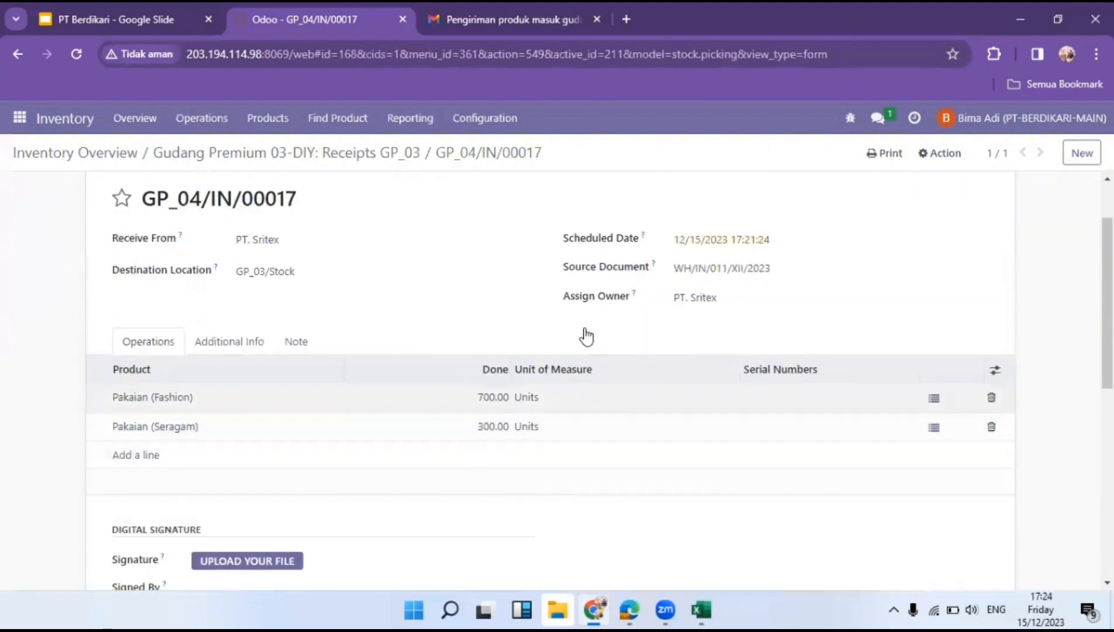
left_click(503, 18)
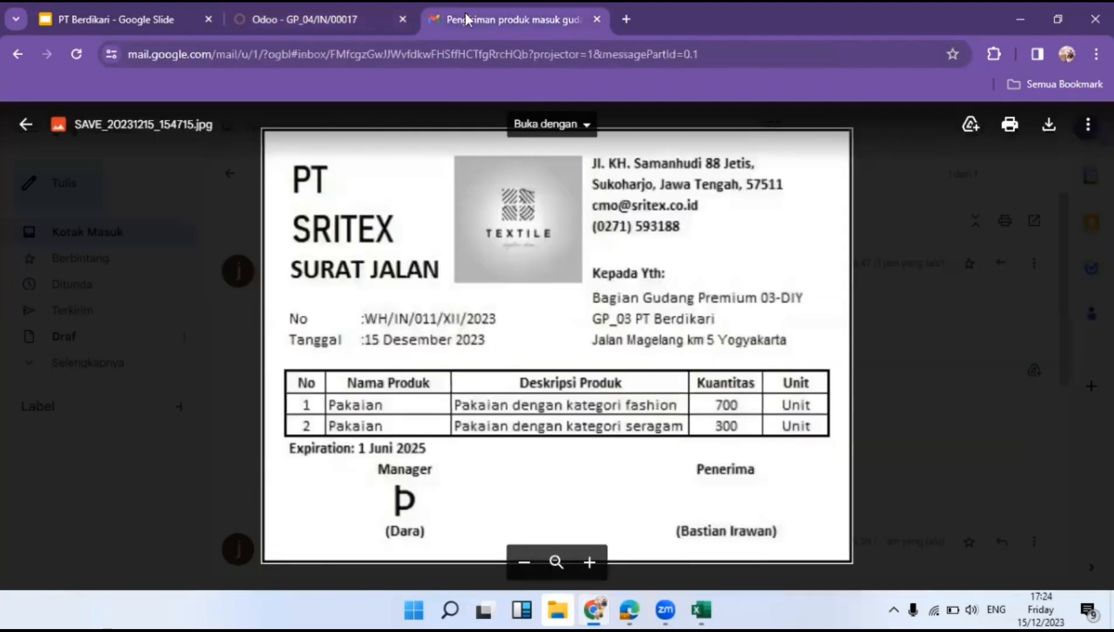
left_click(305, 3)
Upload the signature file, enter the signer's name and designation Manager Gudang DIY.
scroll(316, 519, "down", 1)
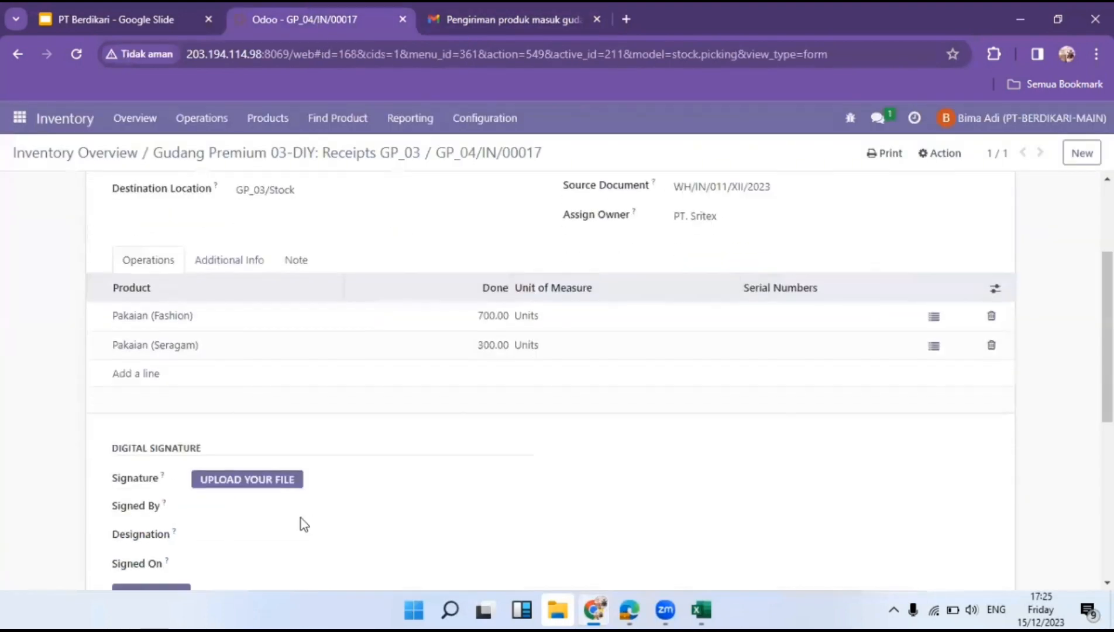
left_click(262, 481)
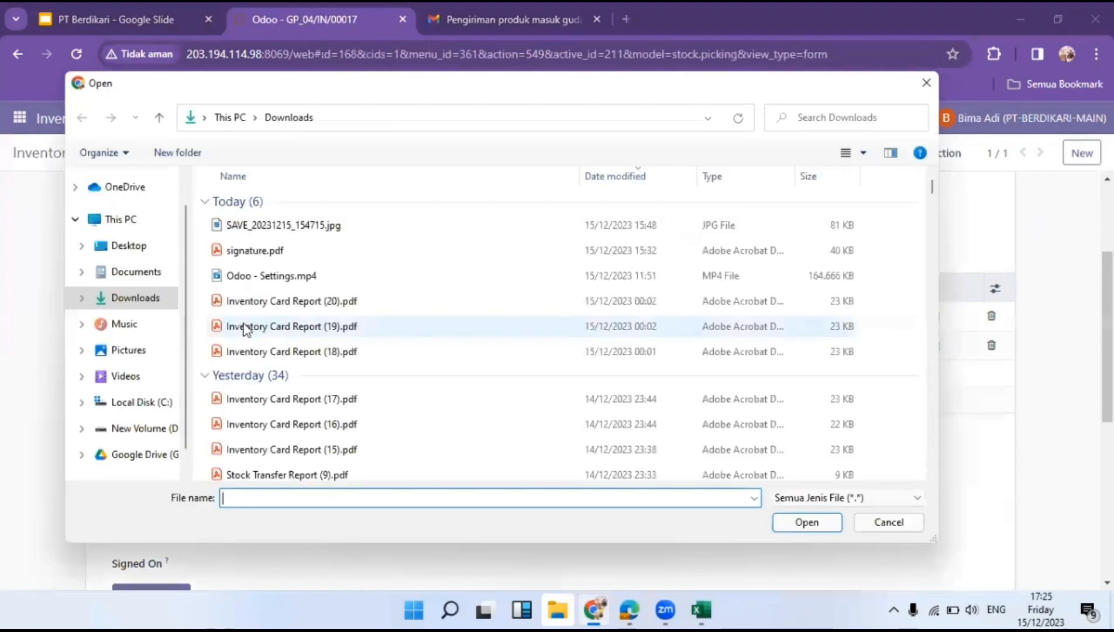
left_click(139, 272)
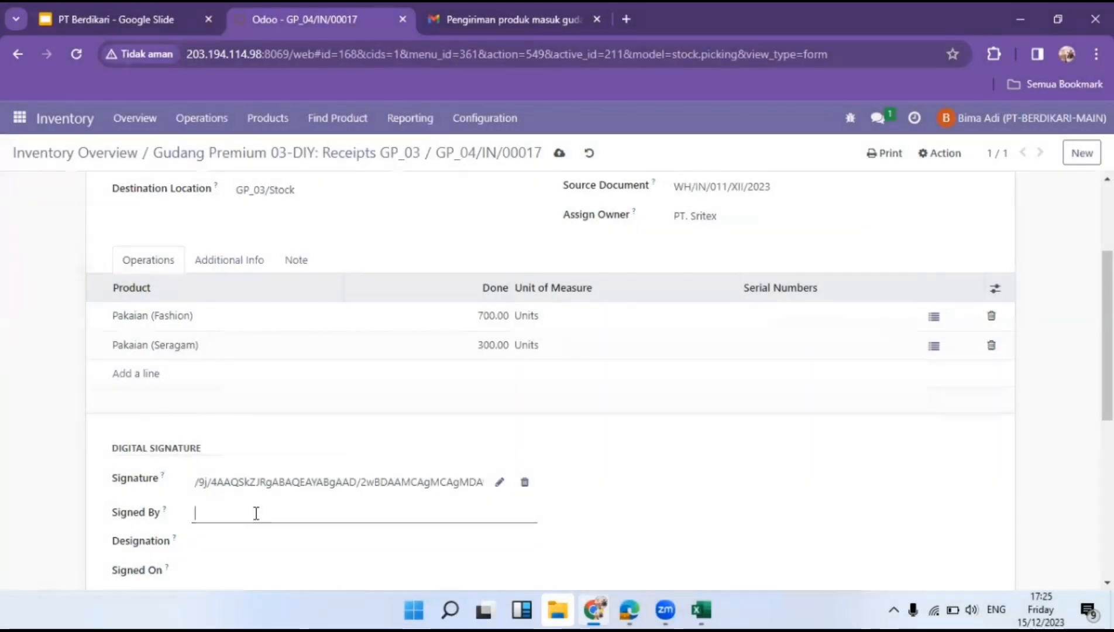
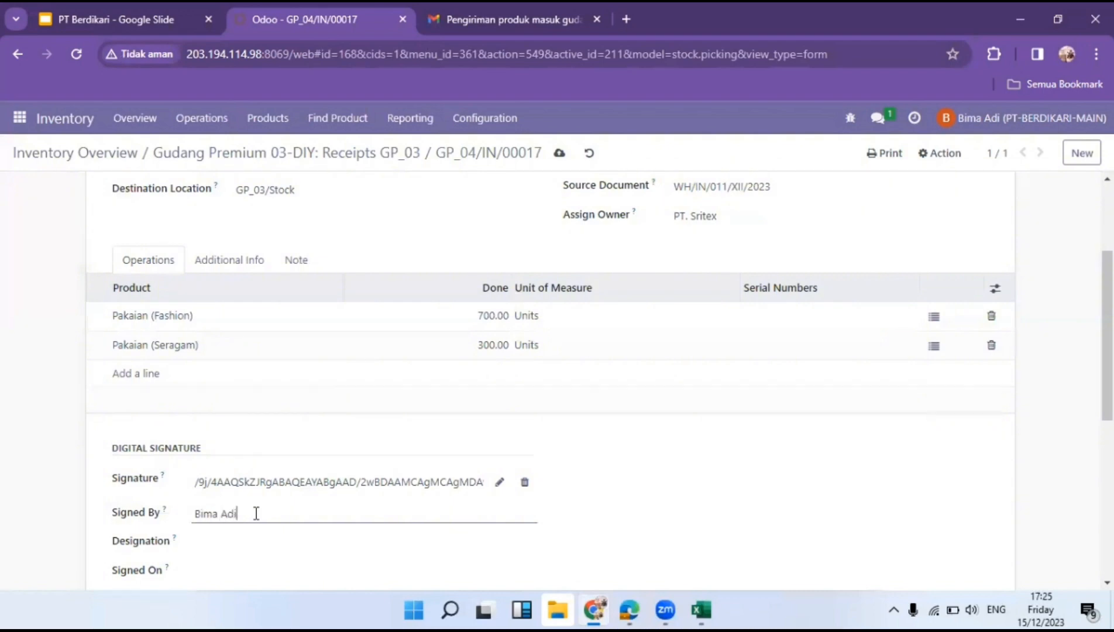
left_click(206, 547)
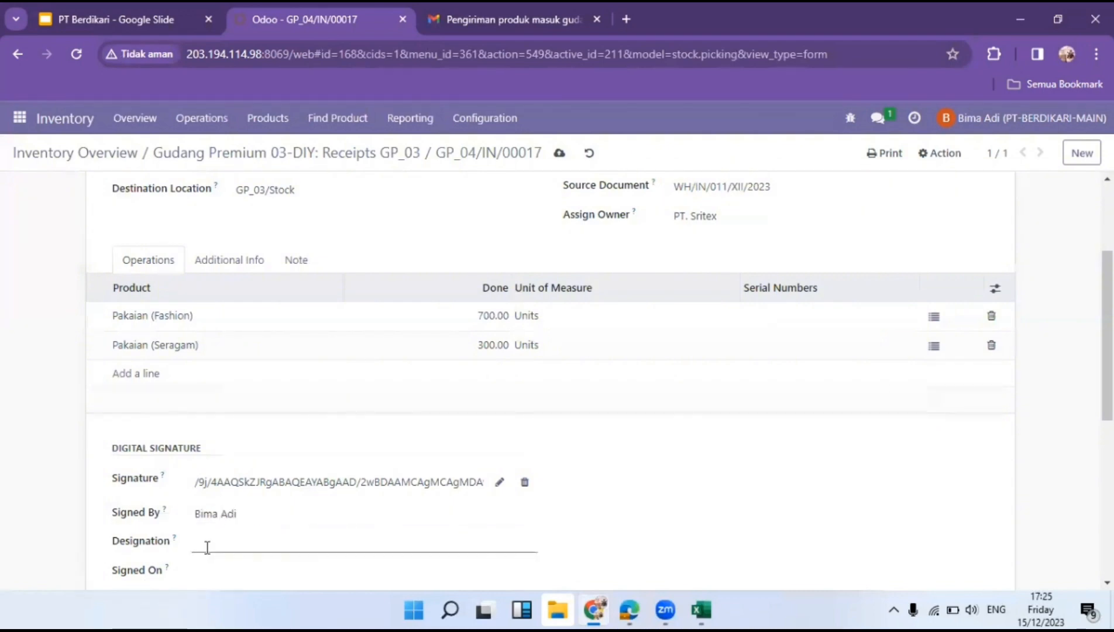
type("Manager Gudang DIY")
Set Signed On to 12/15/2023 and validate the receipt.
scroll(199, 485, "down", 4)
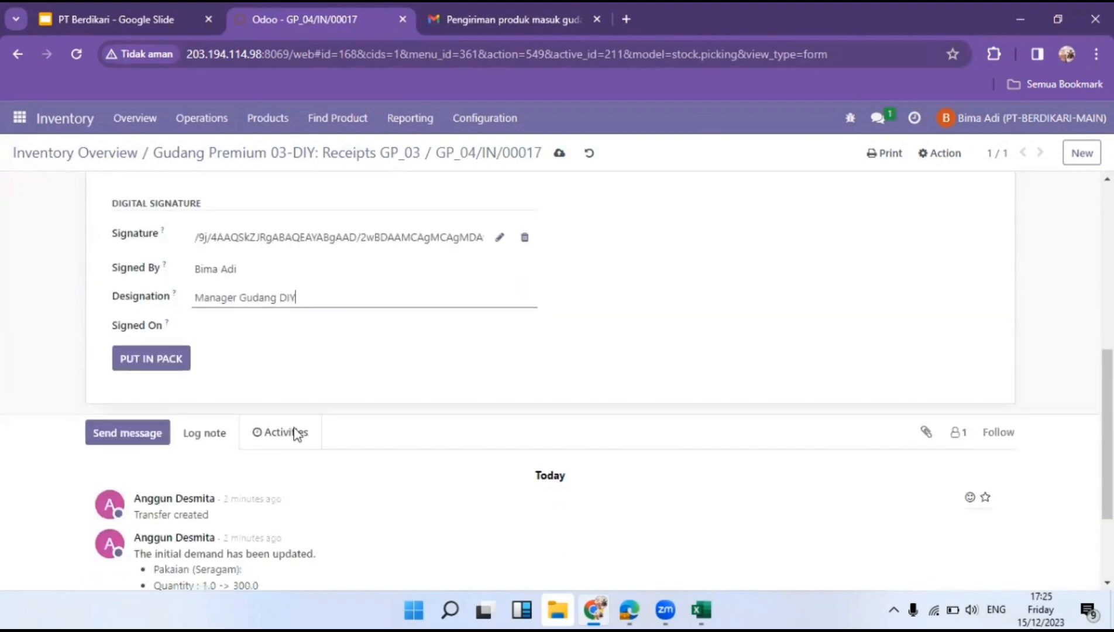
left_click(324, 338)
left_click(365, 488)
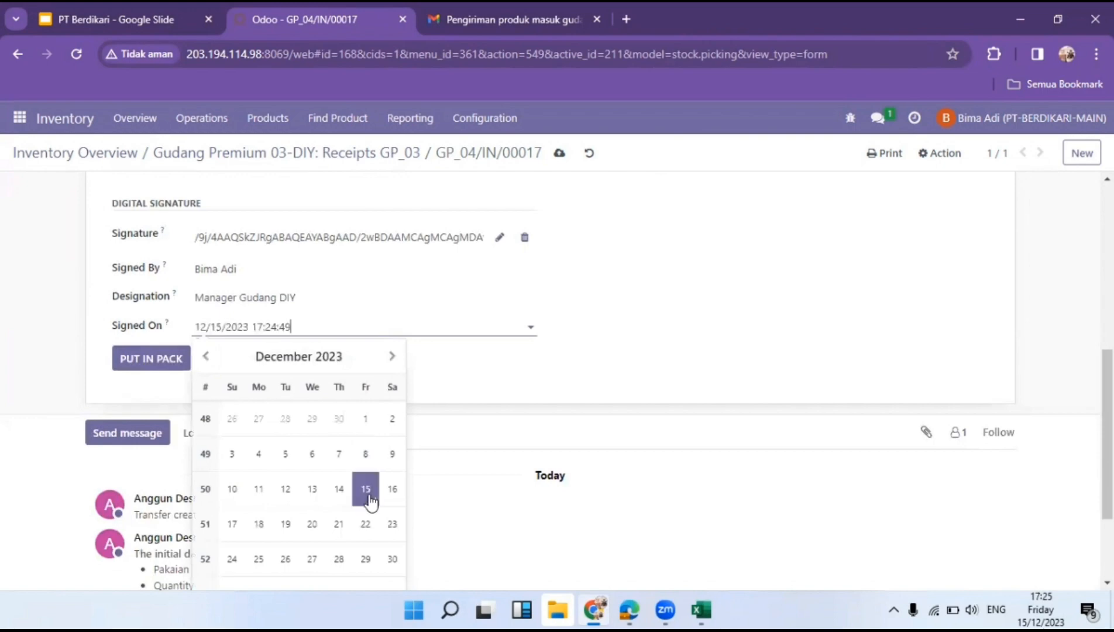
scroll(536, 411, "up", 10)
scroll(92, 316, "down", 3)
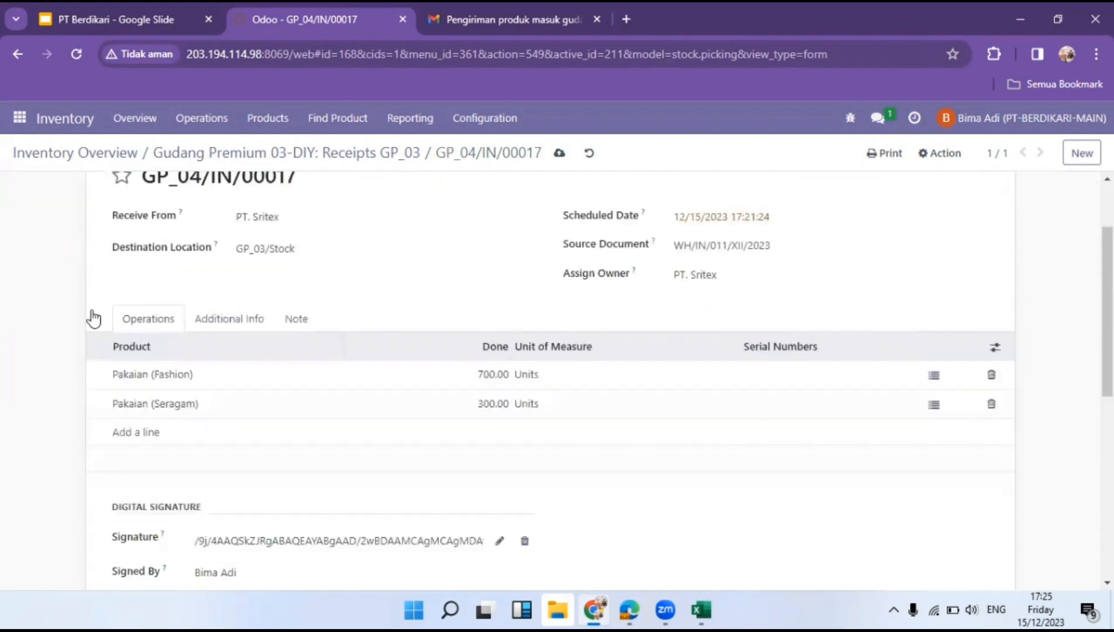
scroll(66, 298, "up", 3)
left_click(46, 186)
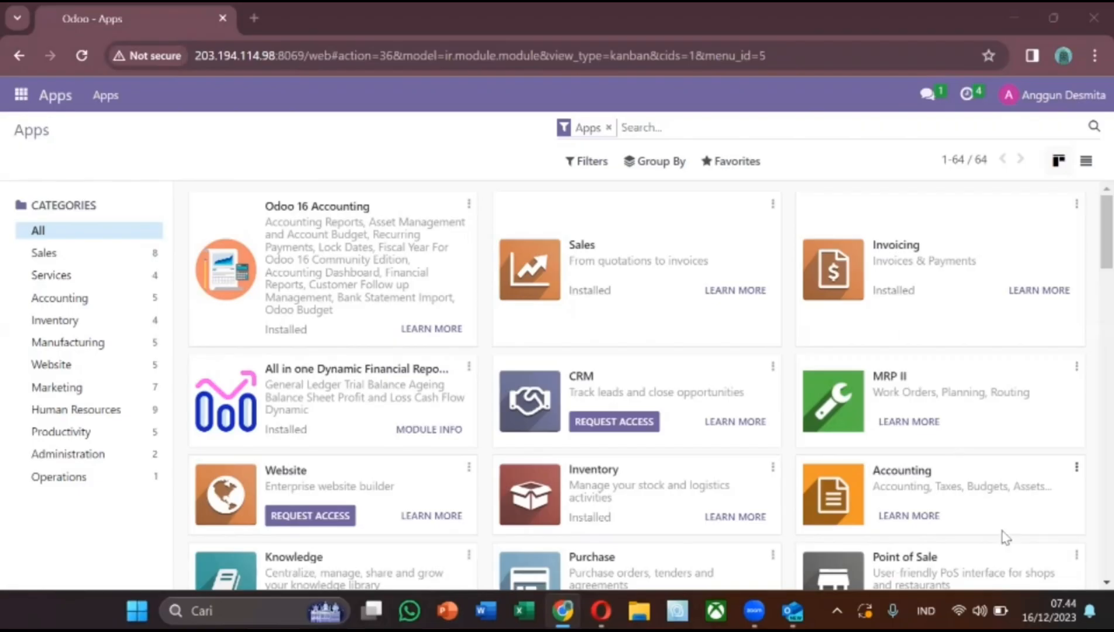
Check the Surat Jalan image in Outlook, then open Odoo's Inventory Overview.
left_click(792, 611)
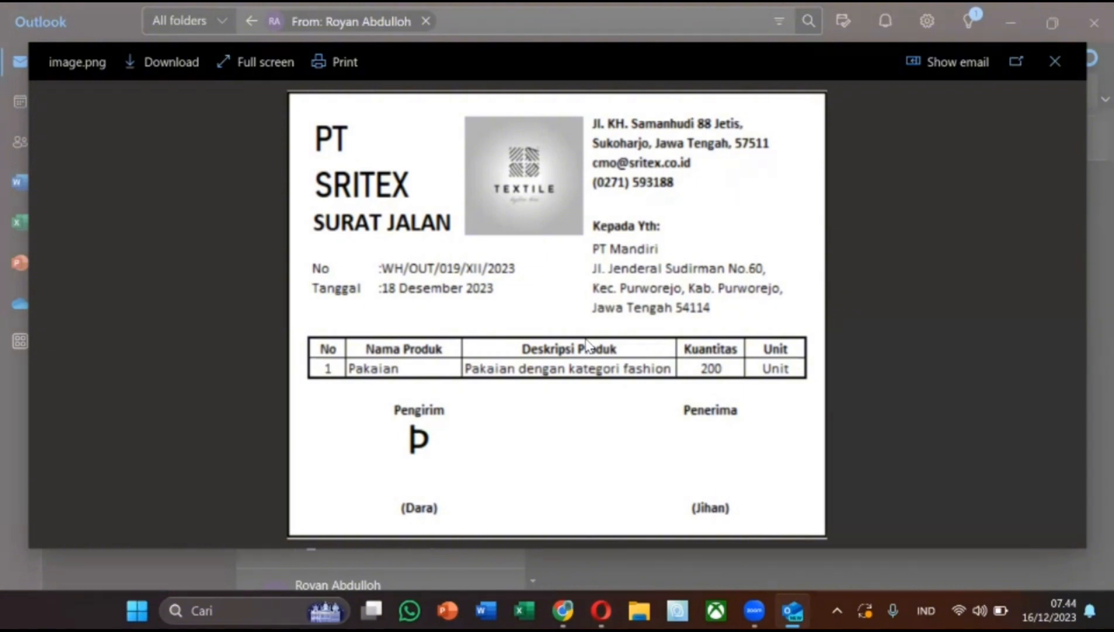
left_click(562, 610)
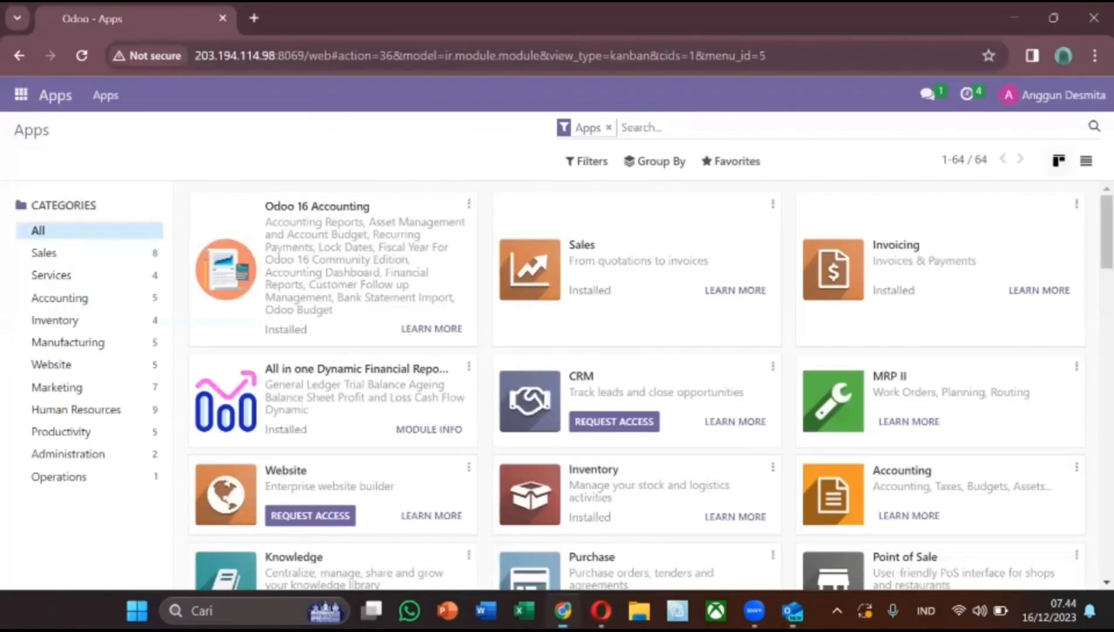
left_click(59, 299)
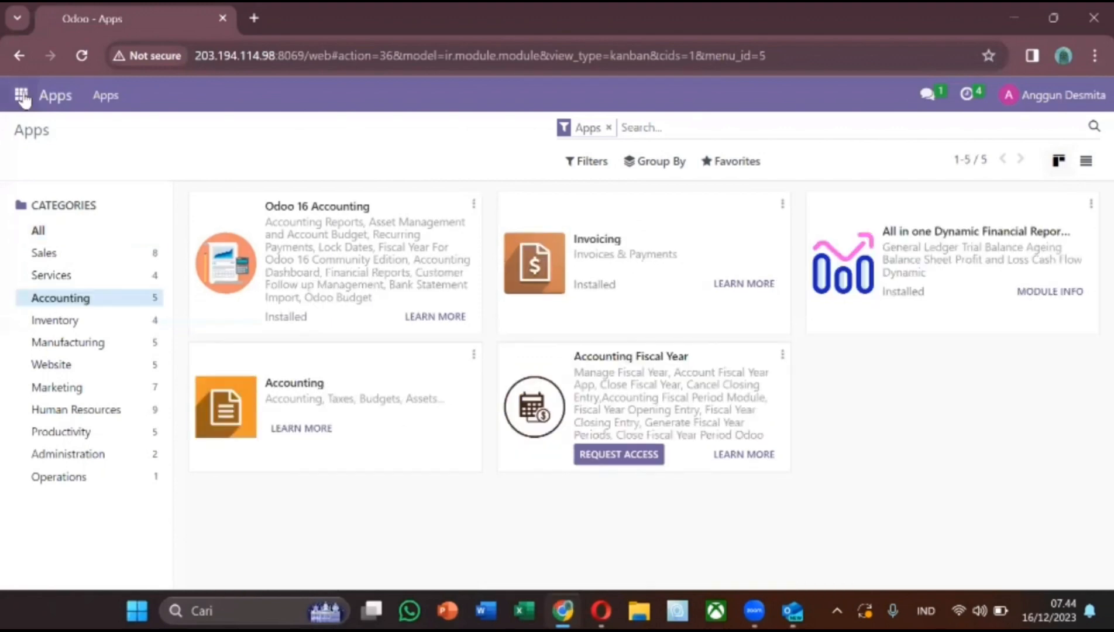
left_click(21, 95)
left_click(40, 374)
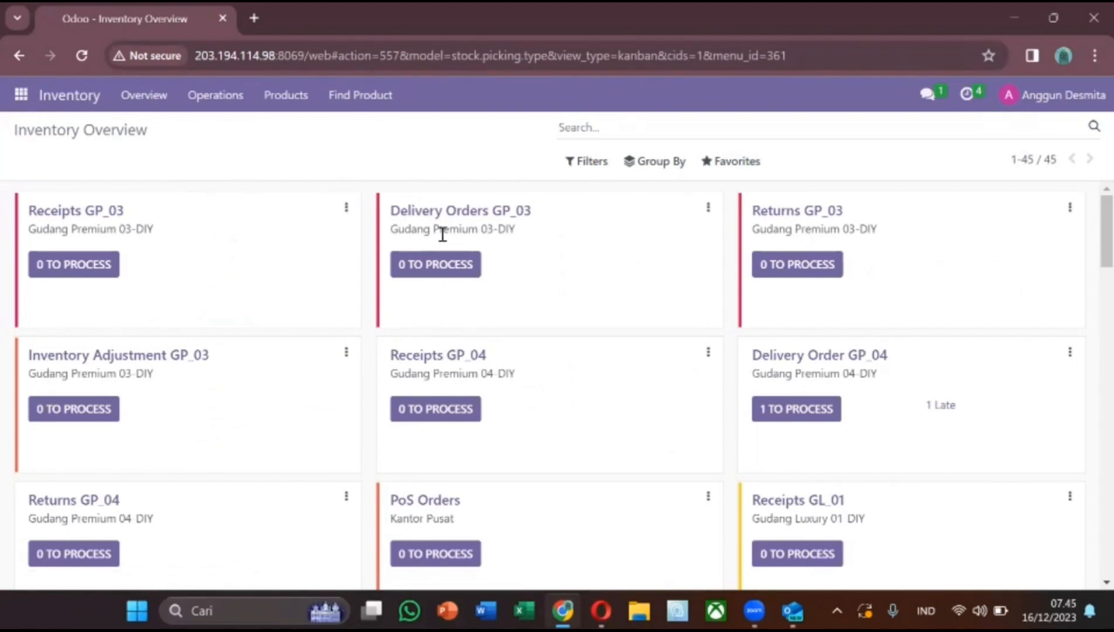
Start a GP_03 delivery order to PT. Sritex with source document WH/OUT/019/XII/2023.
left_click(446, 275)
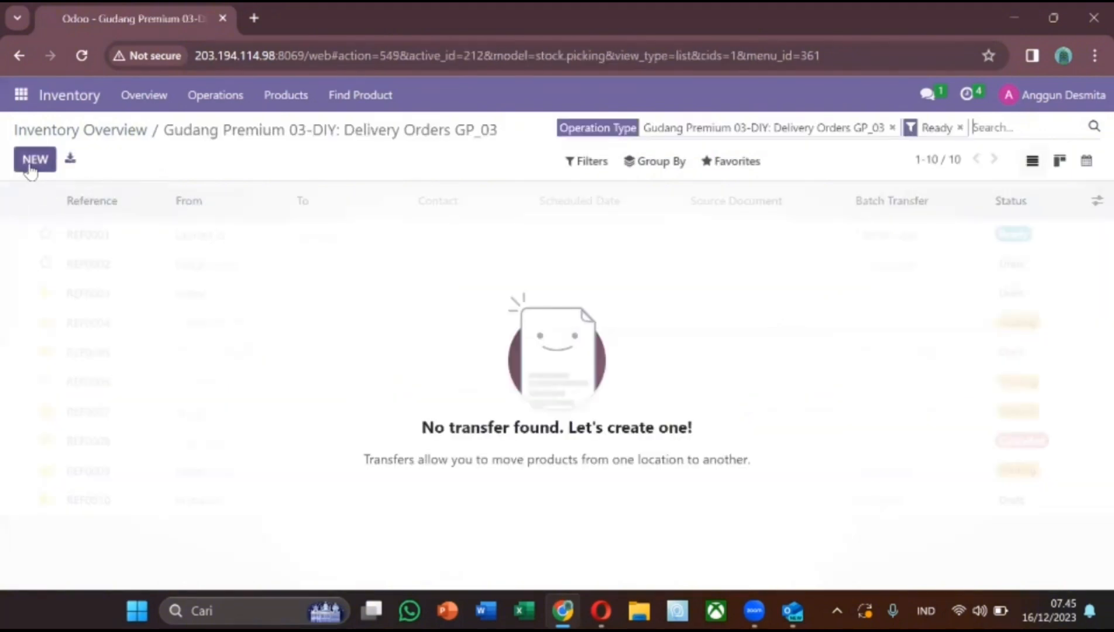
left_click(30, 169)
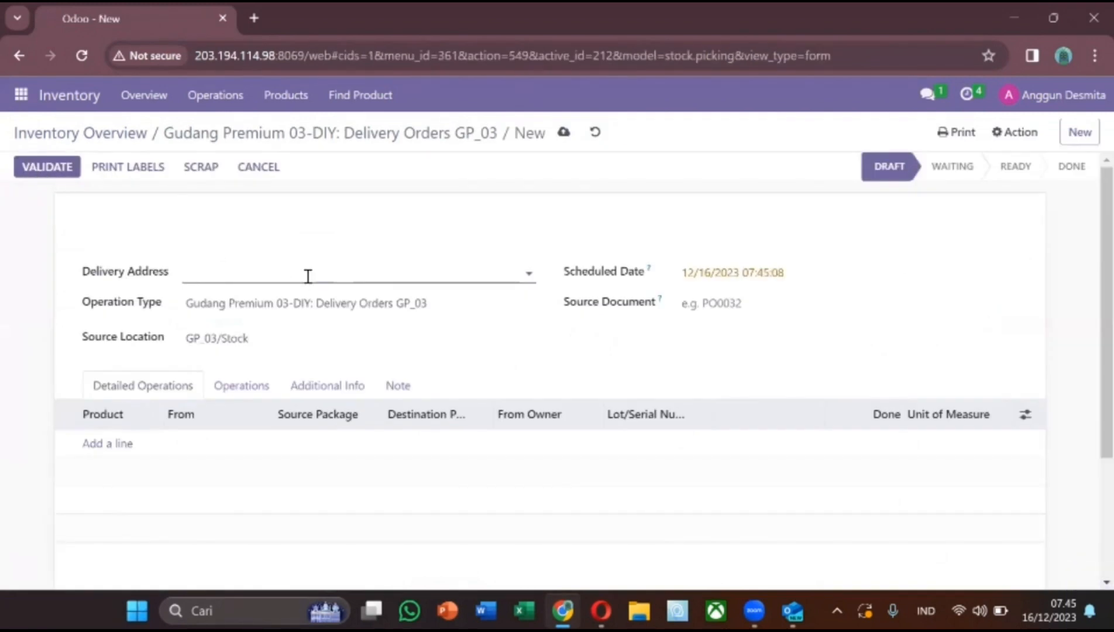
left_click(308, 276)
type("sr")
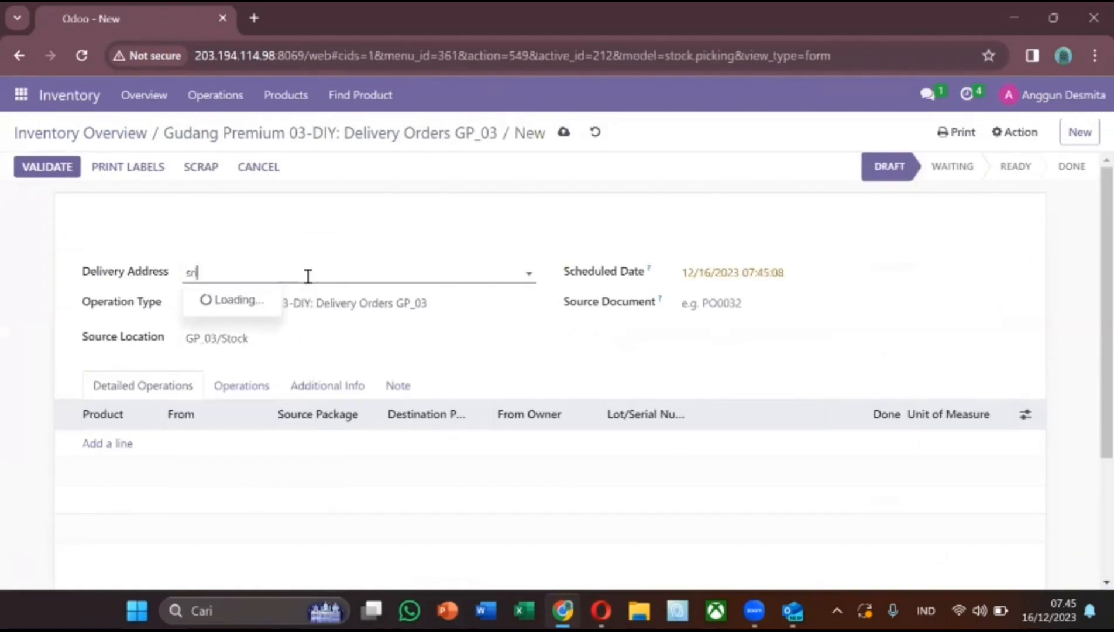
type("i")
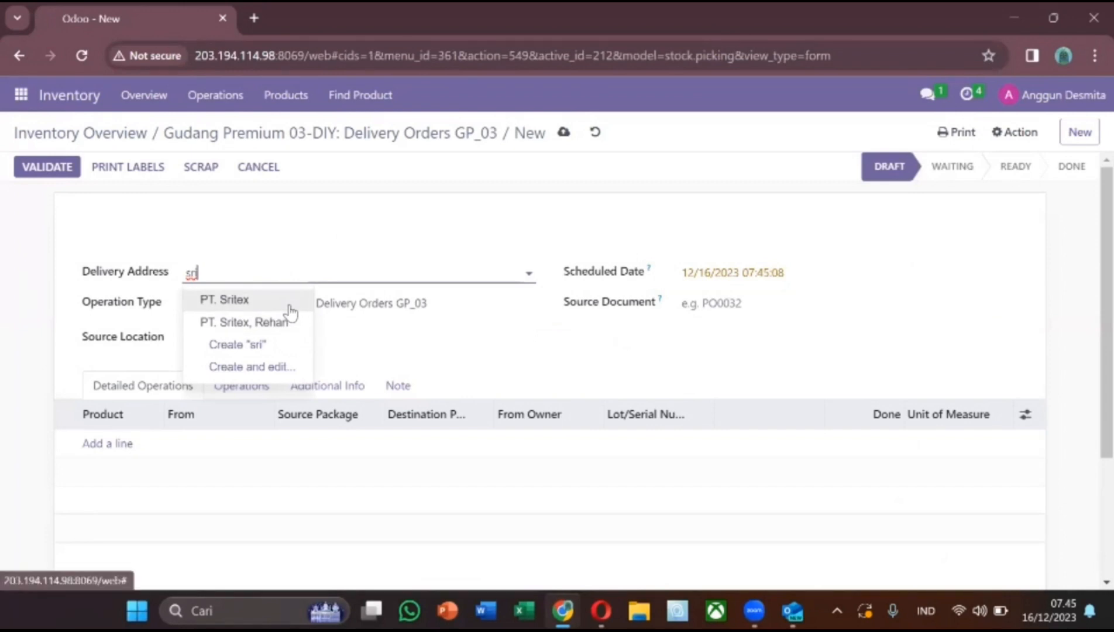
left_click(291, 304)
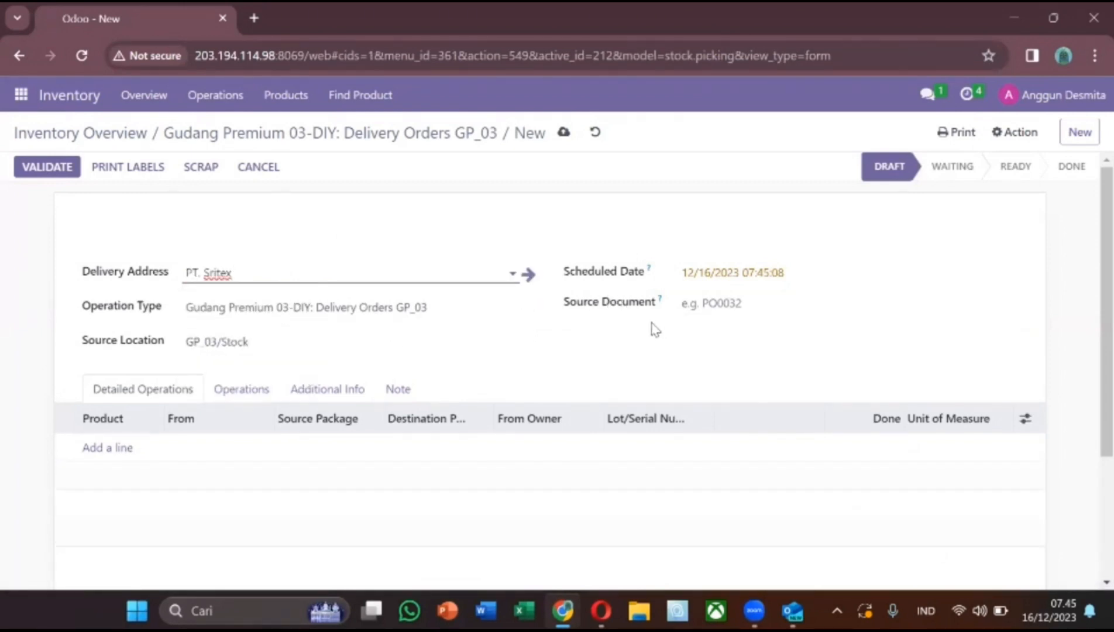
left_click(719, 301)
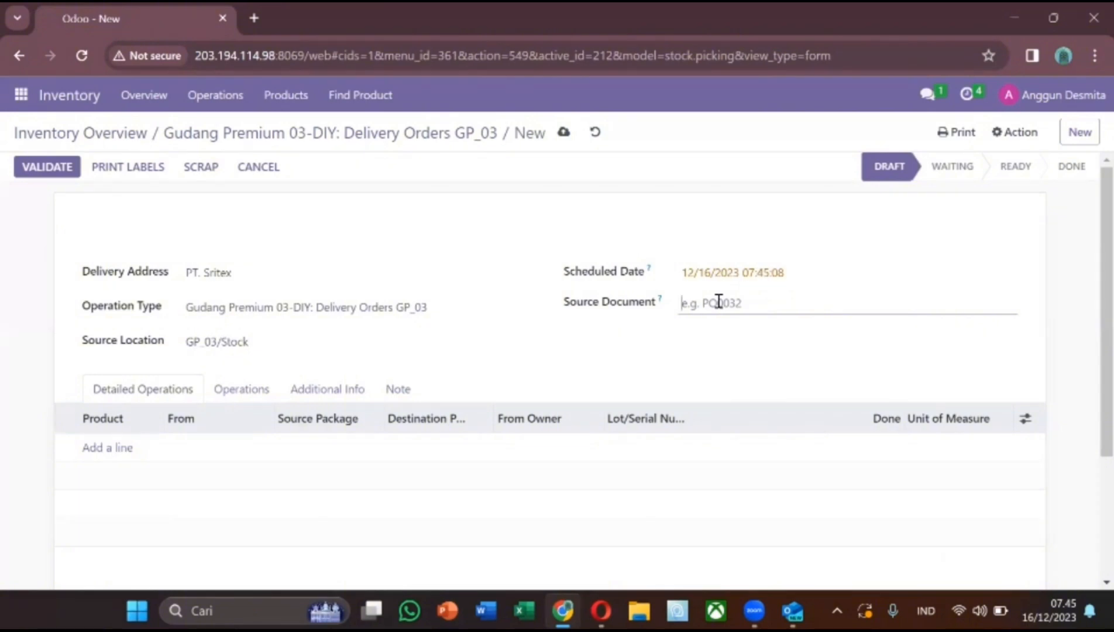
type("WH/OUT/019/XII/2023")
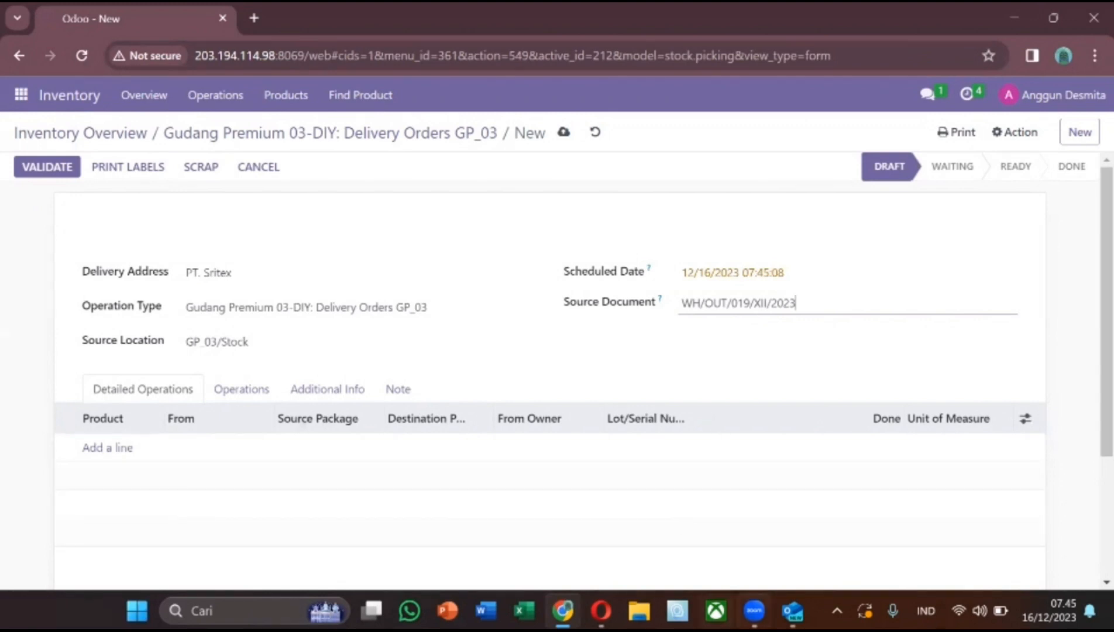
After checking the delivery note, add a Pakaian (Fashion) line with 200 units done.
mouse_move(792, 610)
left_click(792, 514)
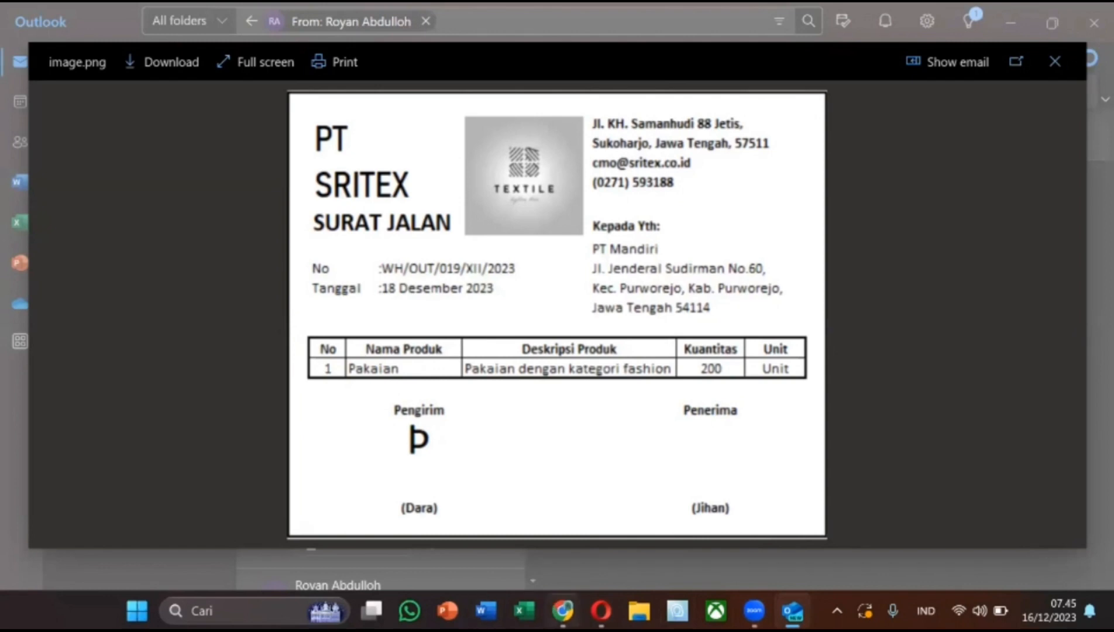
left_click(563, 610)
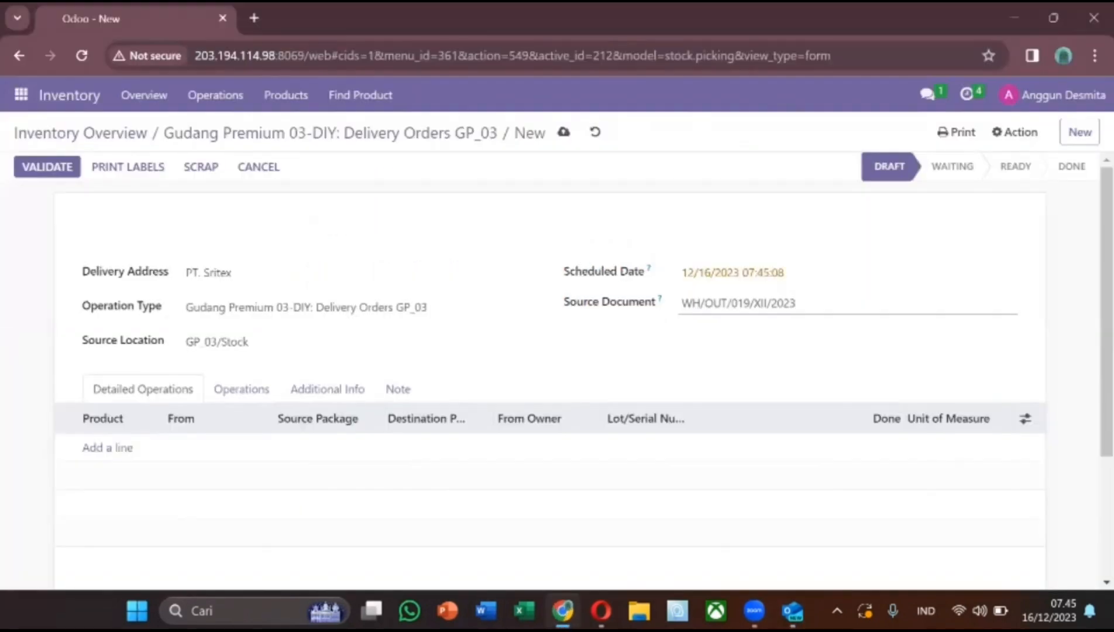
left_click(116, 452)
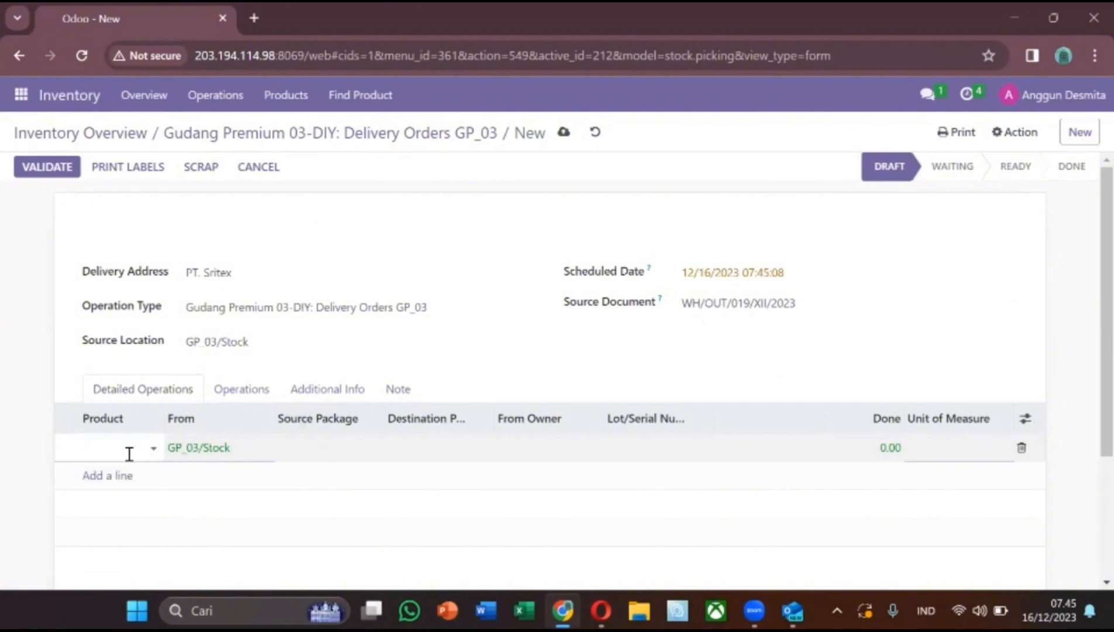
left_click(129, 454)
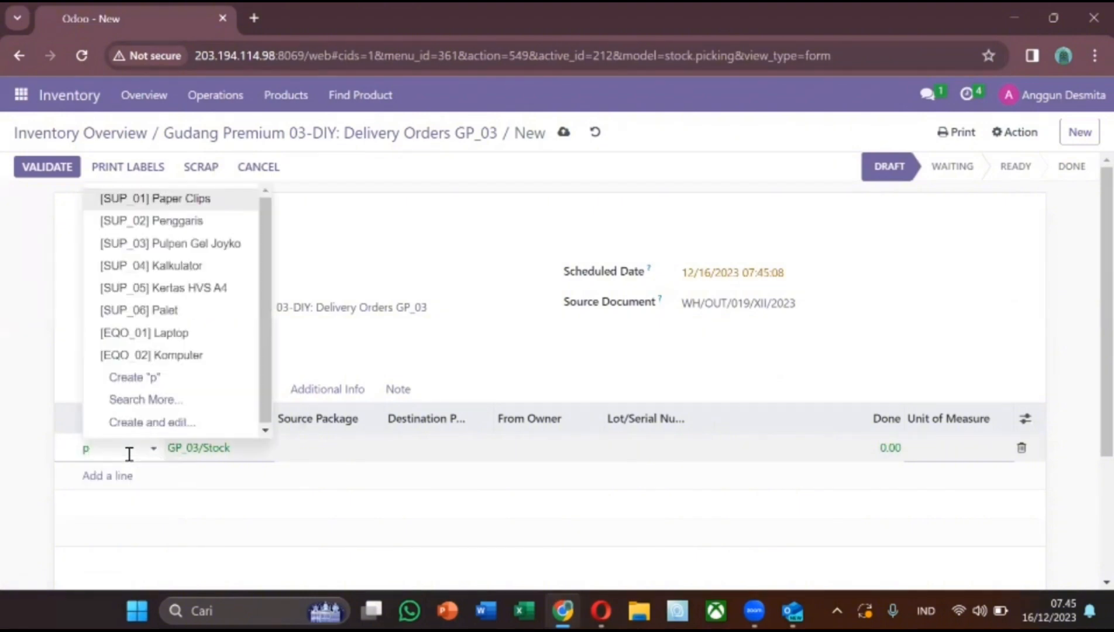
type("ak")
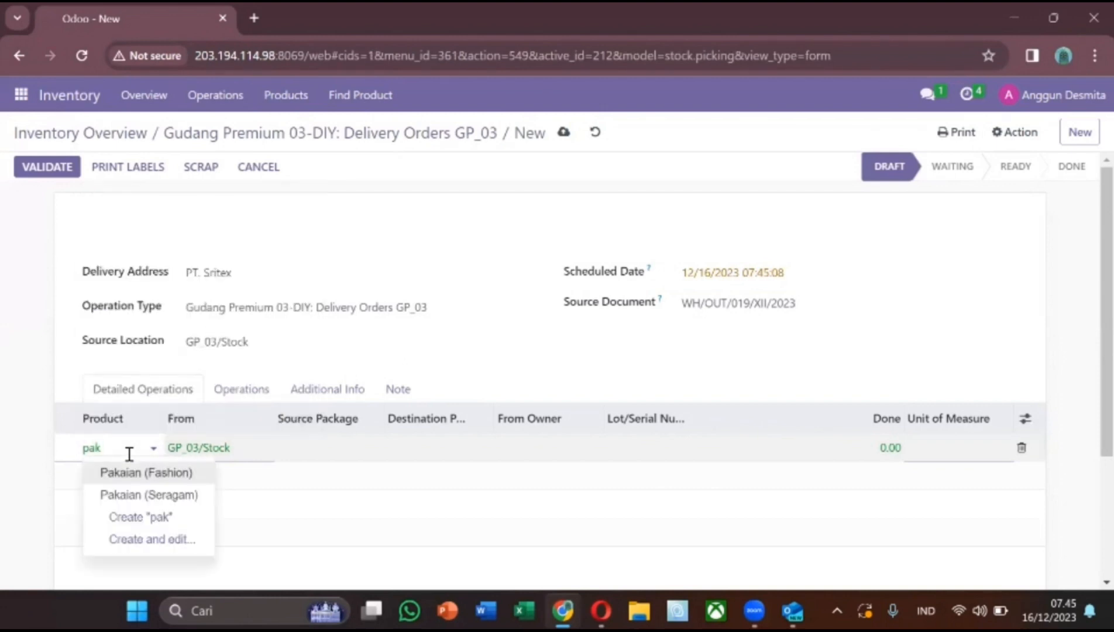
left_click(138, 474)
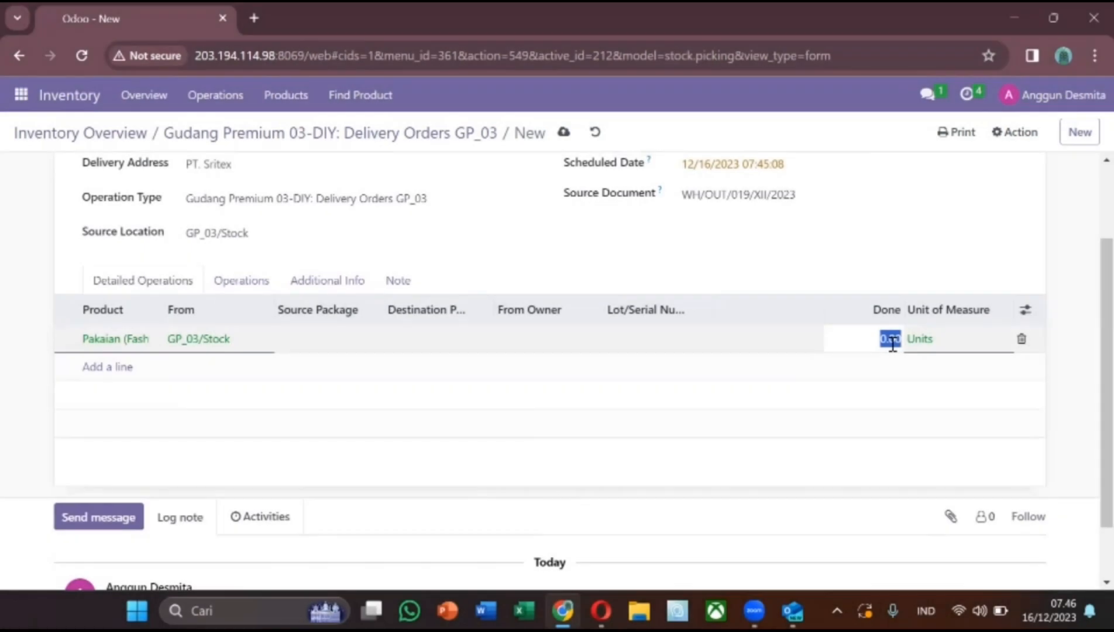
type("1")
type("00")
left_click(893, 246)
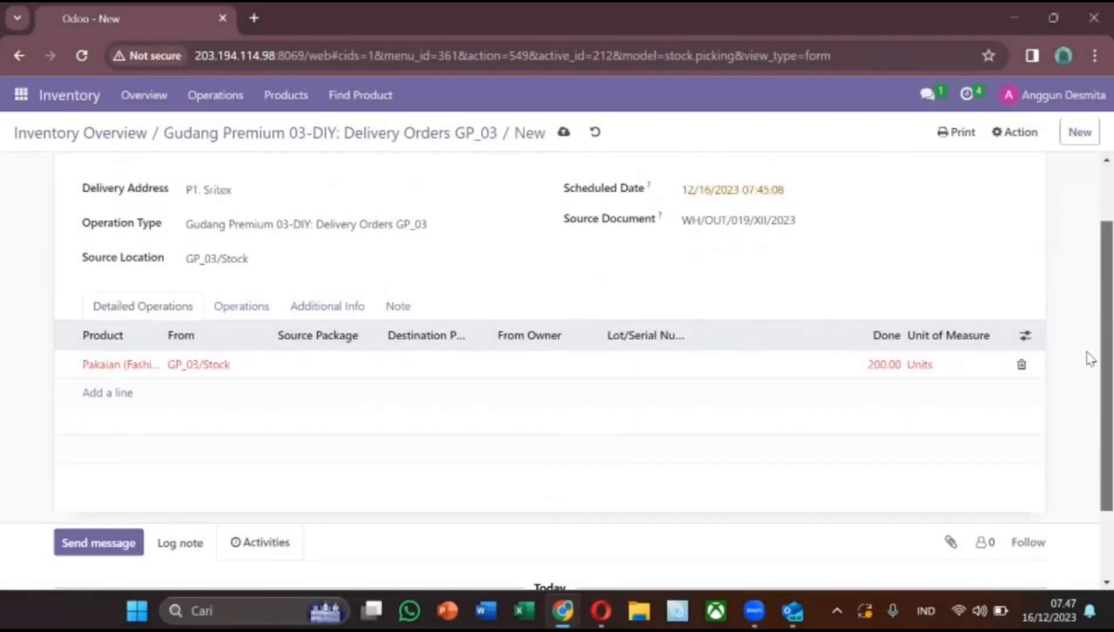
scroll(1089, 359, "down", 2)
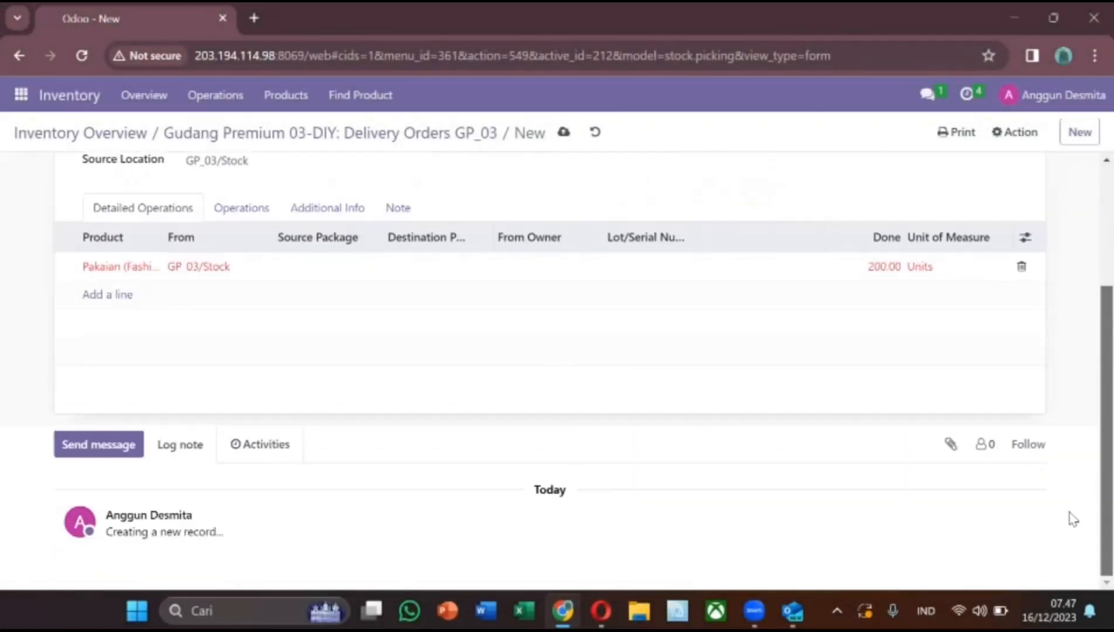
scroll(1088, 409, "up", 3)
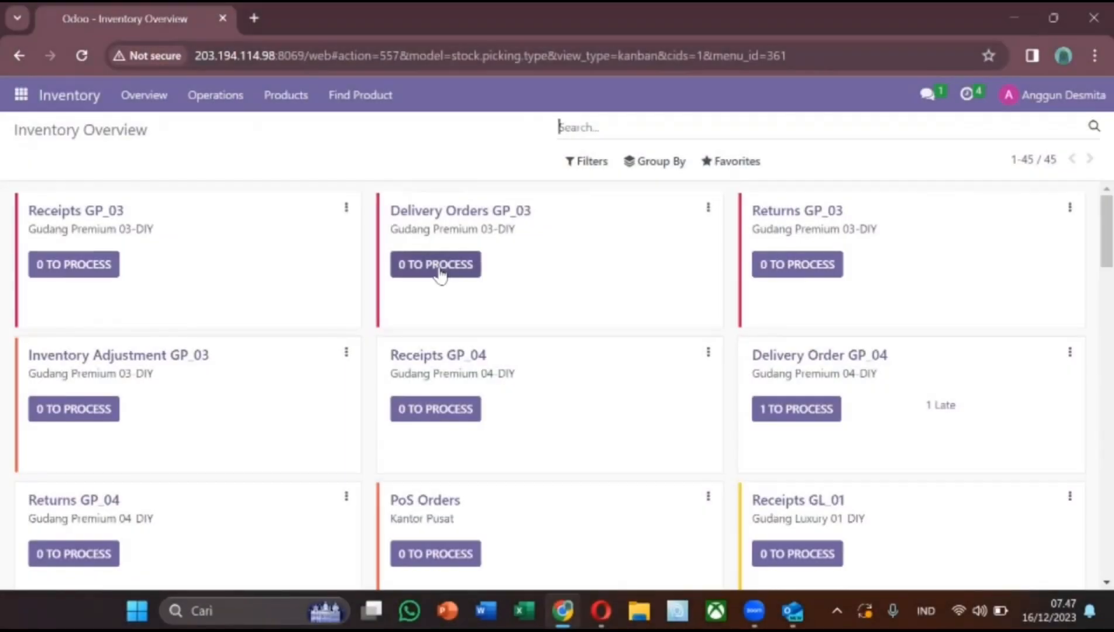
Create a new Delivery Orders GP_03 transfer with PT. Sritex as the Delivery Address.
left_click(438, 267)
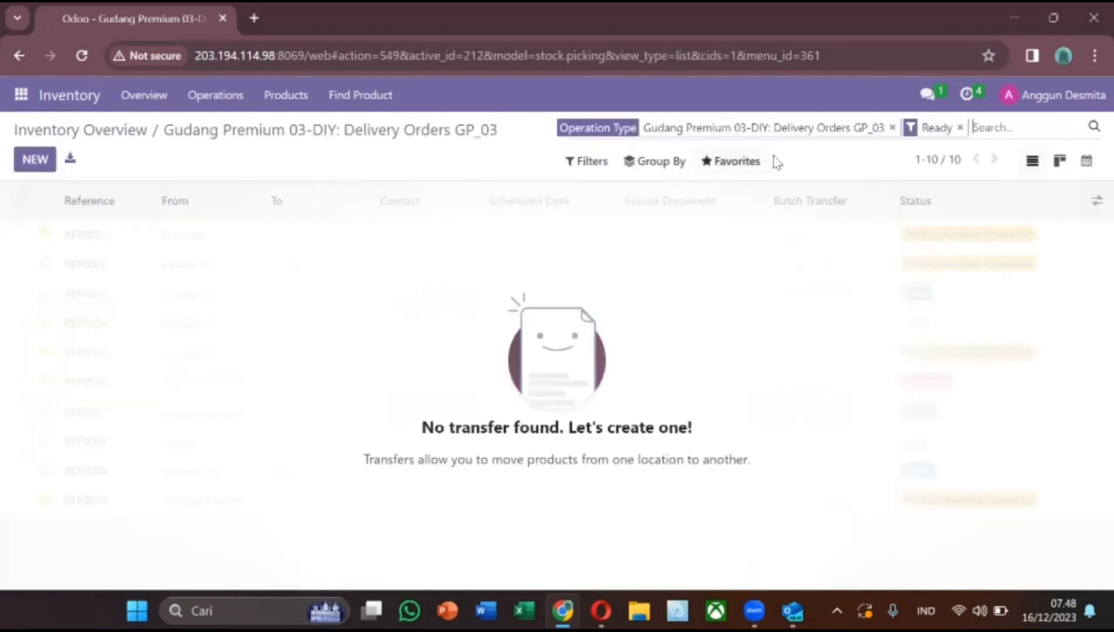
left_click(960, 128)
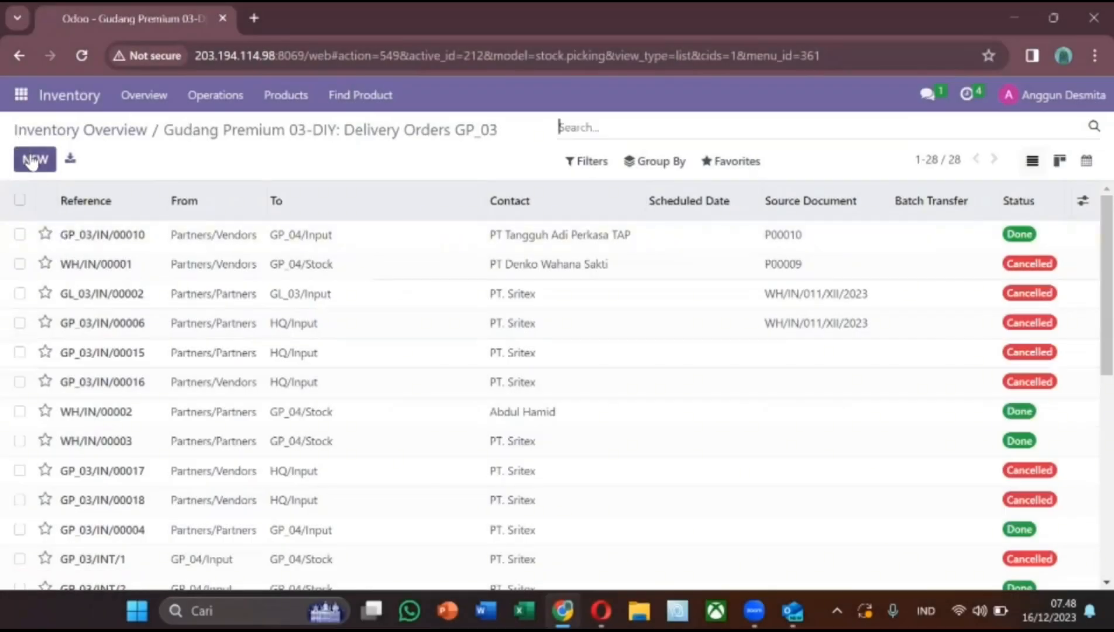
left_click(32, 163)
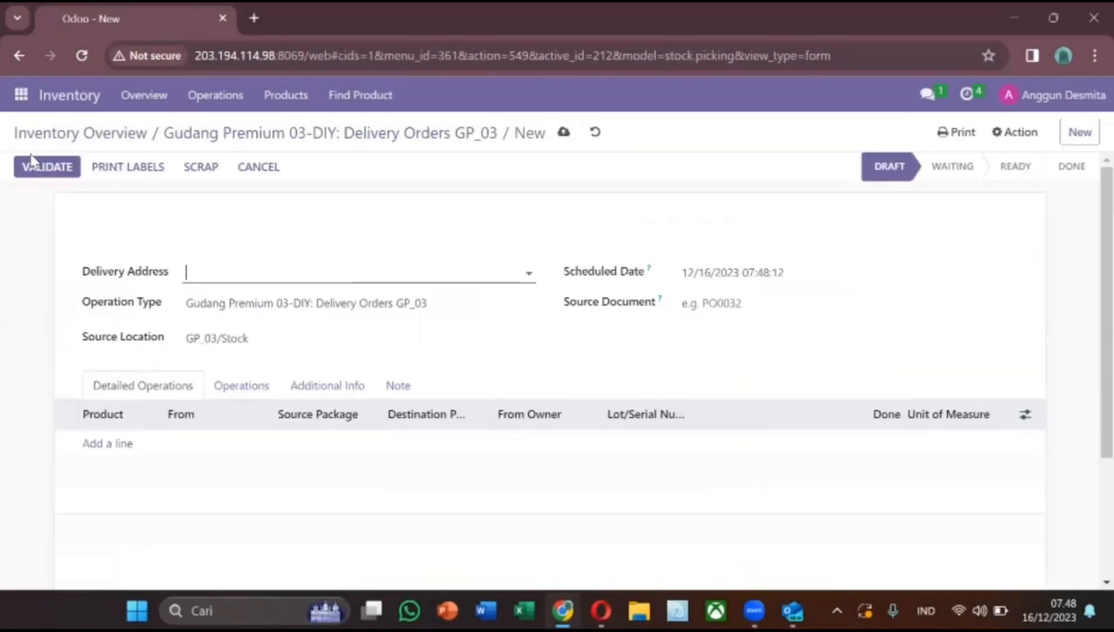
left_click(281, 276)
type("s")
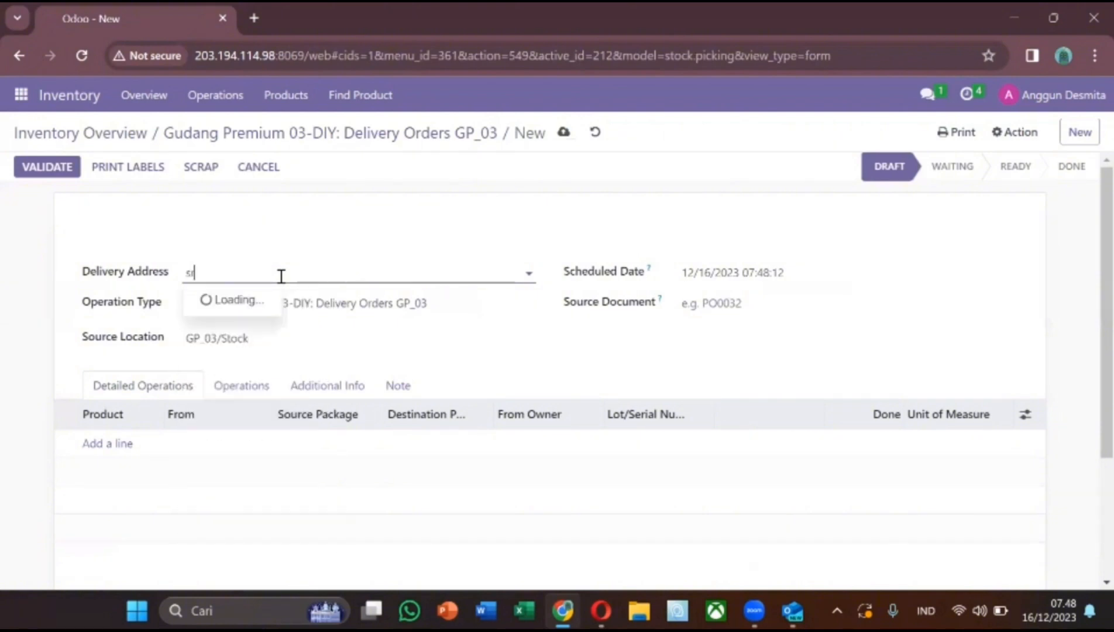
type("rit")
left_click(268, 300)
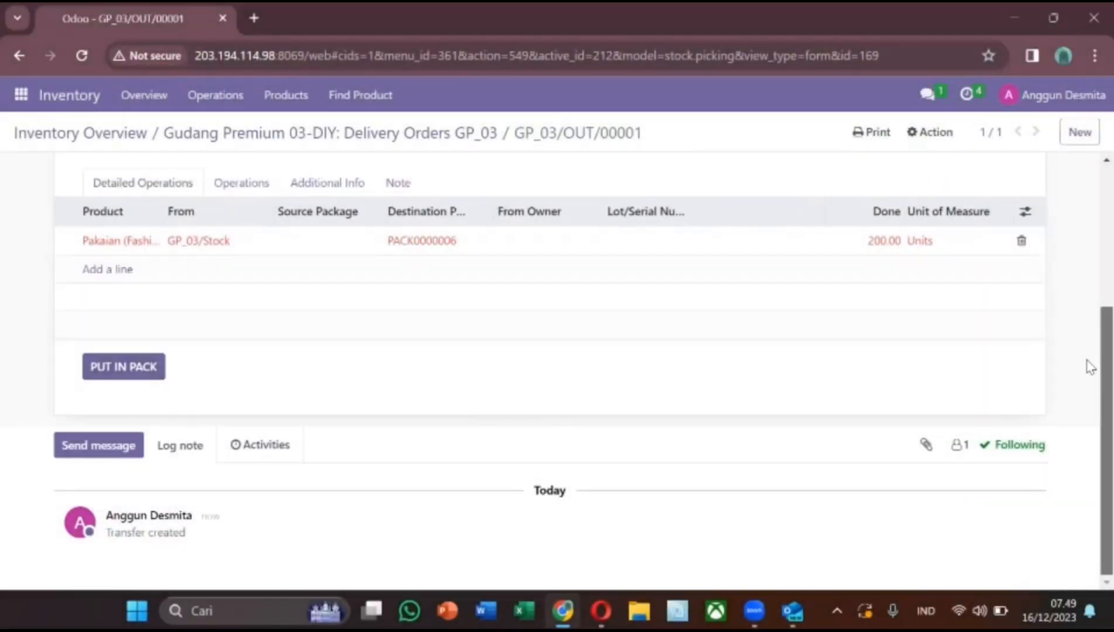
scroll(1088, 366, "up", 4)
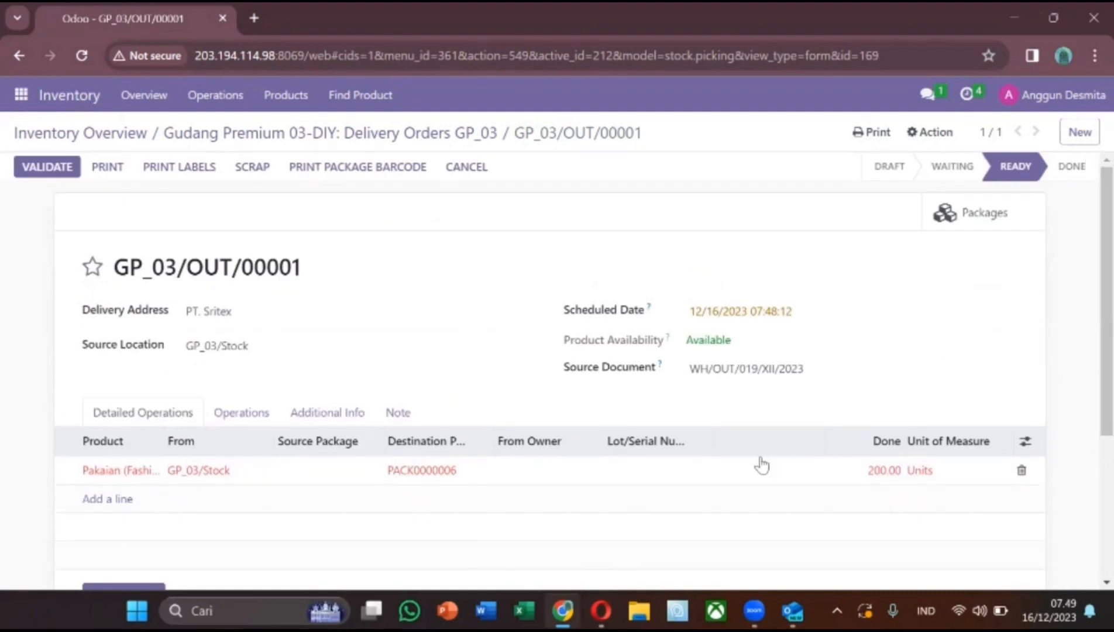
mouse_move(600, 611)
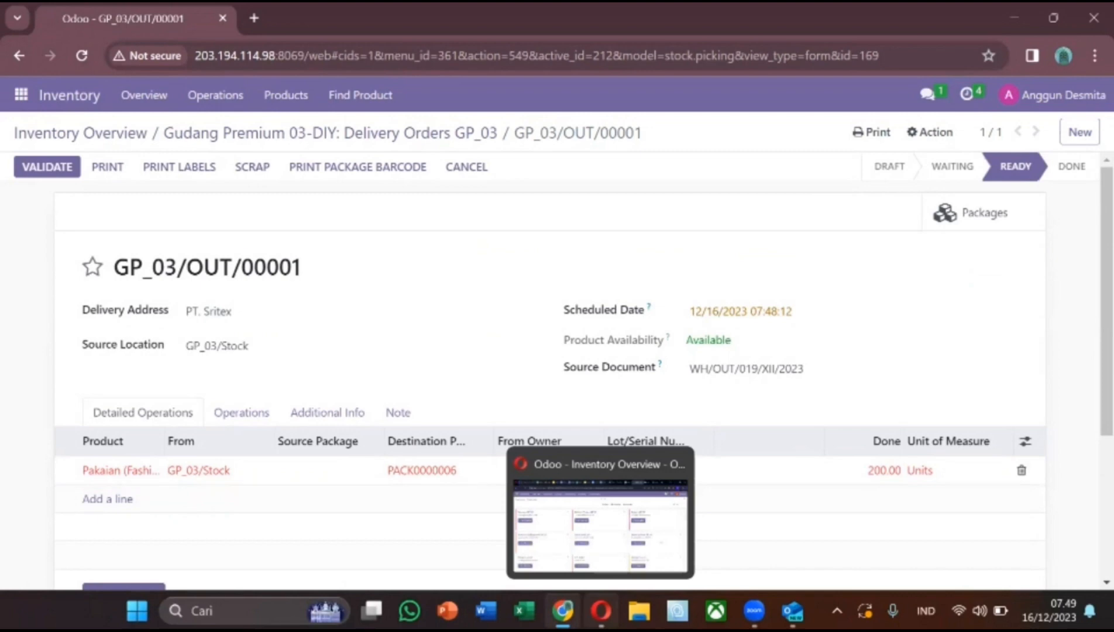
Open the direct chat with the colleague in the Discuss app.
left_click(21, 95)
left_click(26, 130)
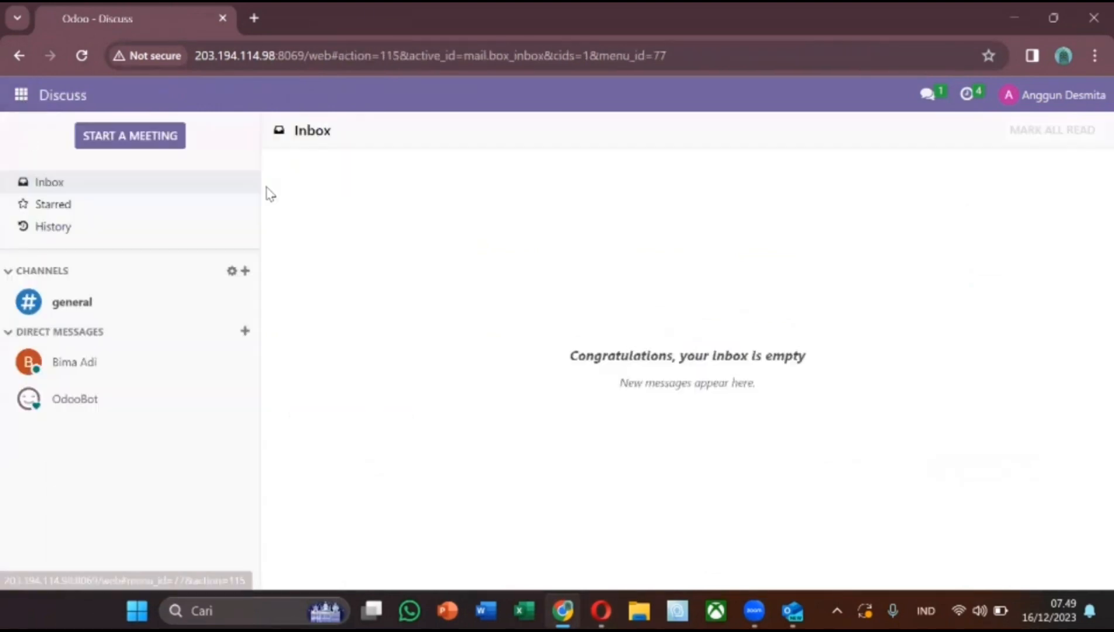
left_click(95, 367)
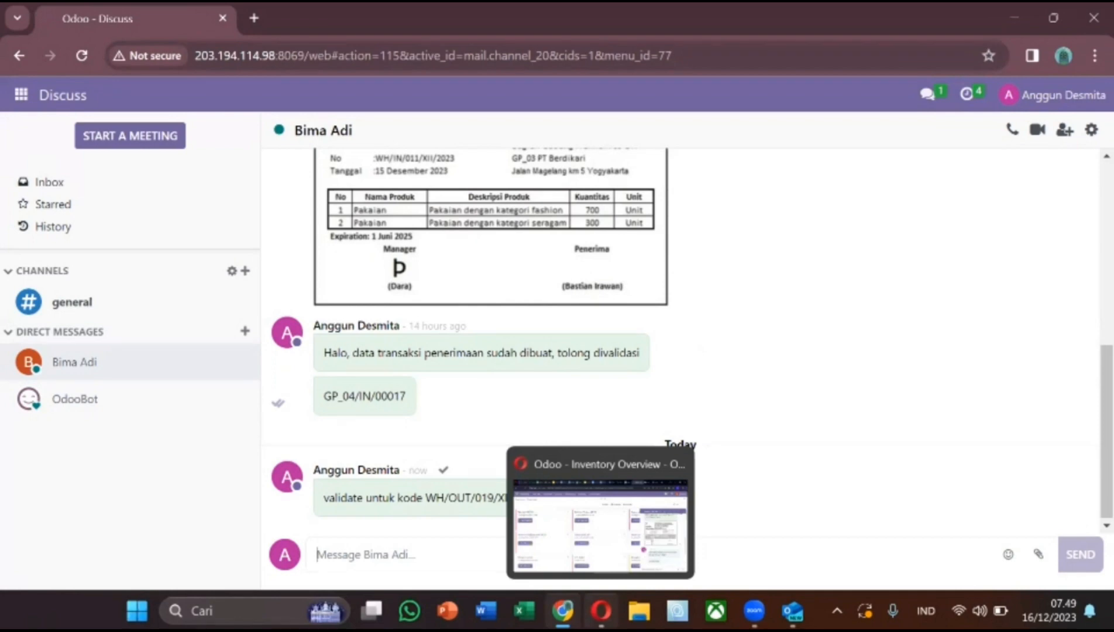
In the colleague's Opera session, copy the WH/OUT/019/XII/2023 reference and close the chat.
left_click(585, 521)
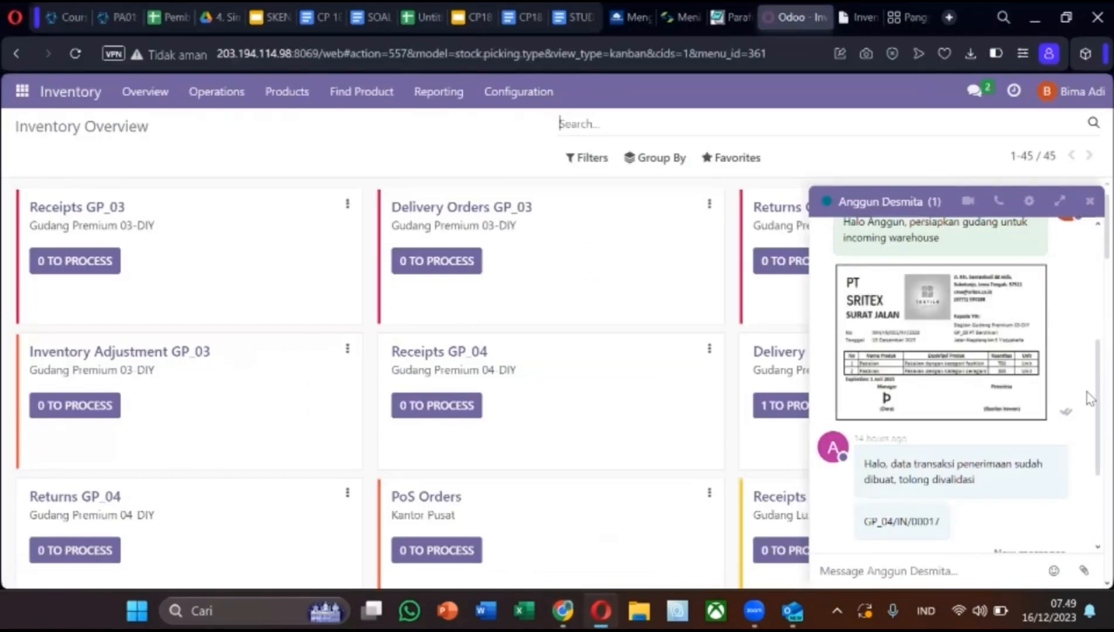
scroll(1087, 512, "down", 3)
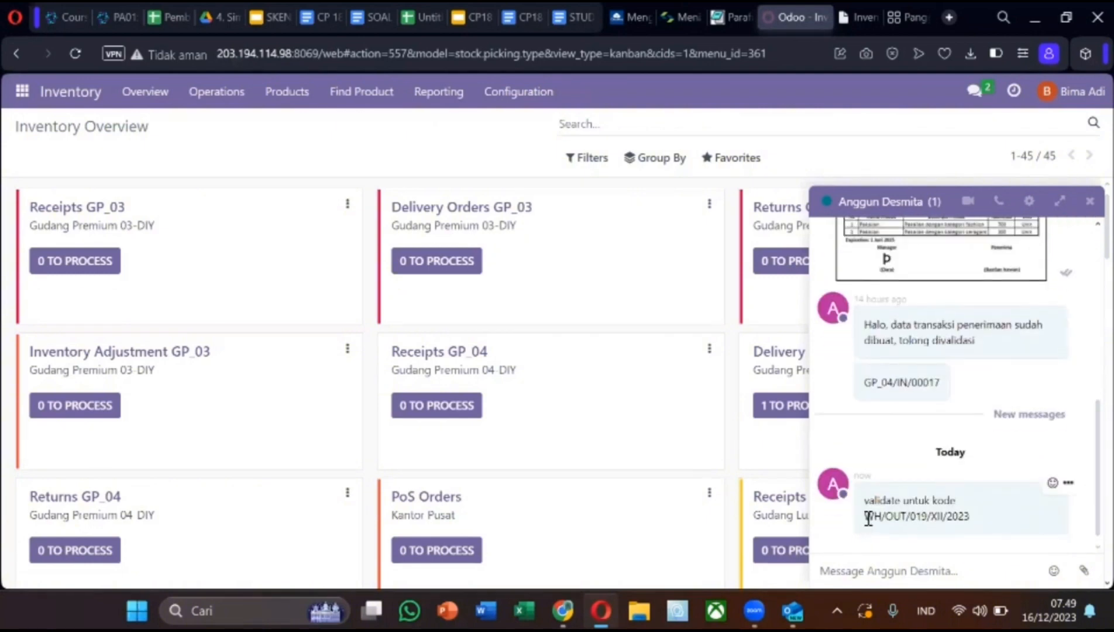
left_click_drag(868, 518, 982, 522)
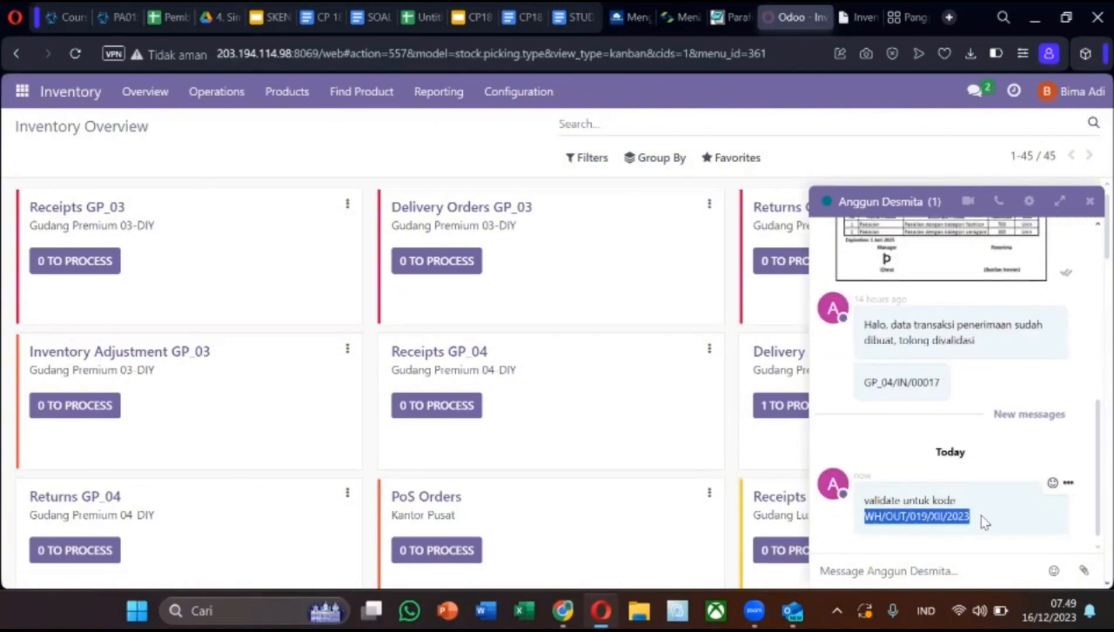
left_click(1091, 204)
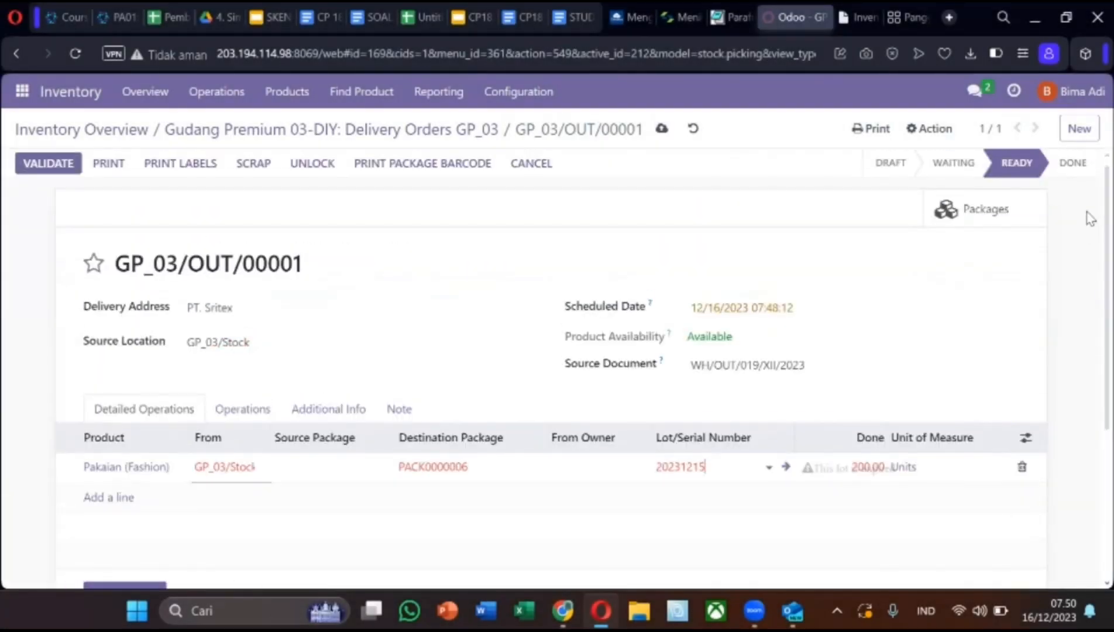
Try validating delivery order GP_03/OUT/00001 and review the form.
left_click(49, 168)
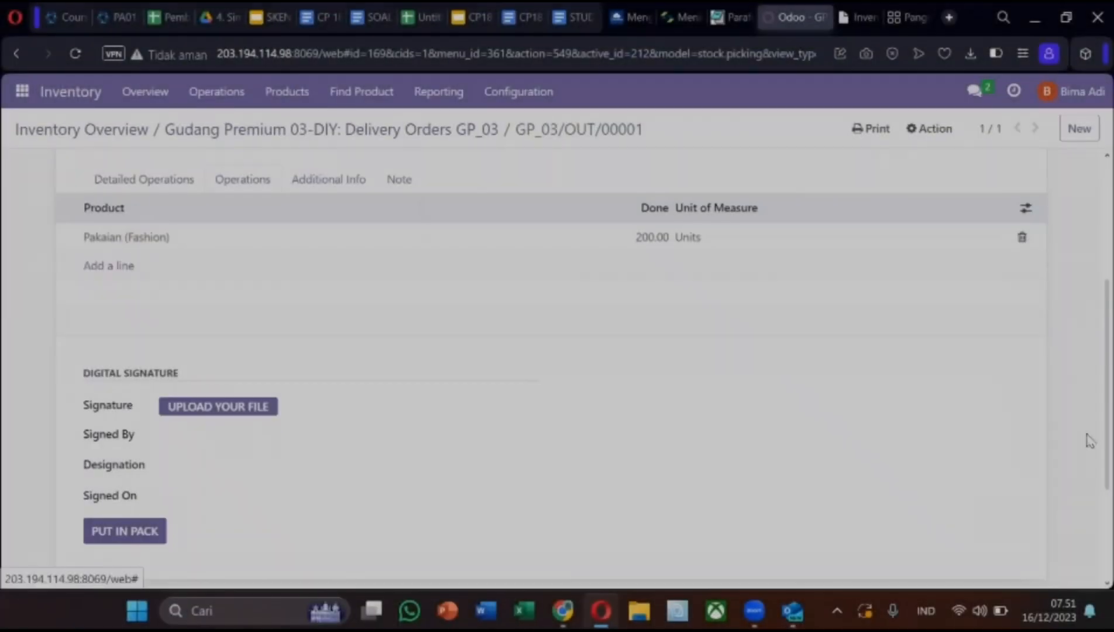
scroll(1089, 446, "up", 4)
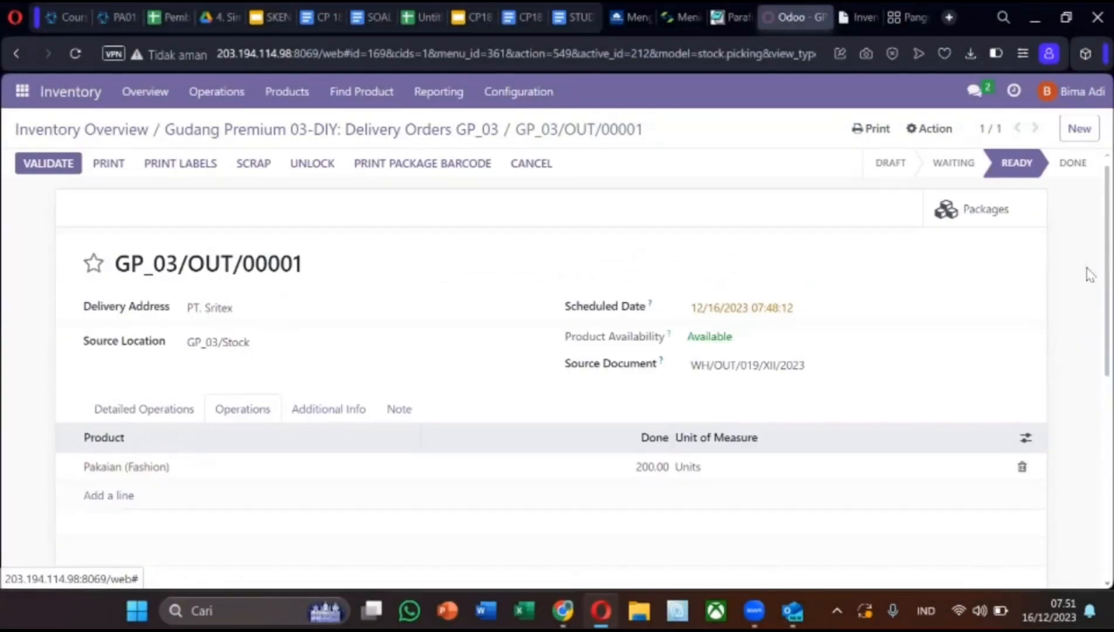
scroll(1087, 345, "down", 1)
scroll(1086, 311, "up", 1)
scroll(1093, 502, "down", 7)
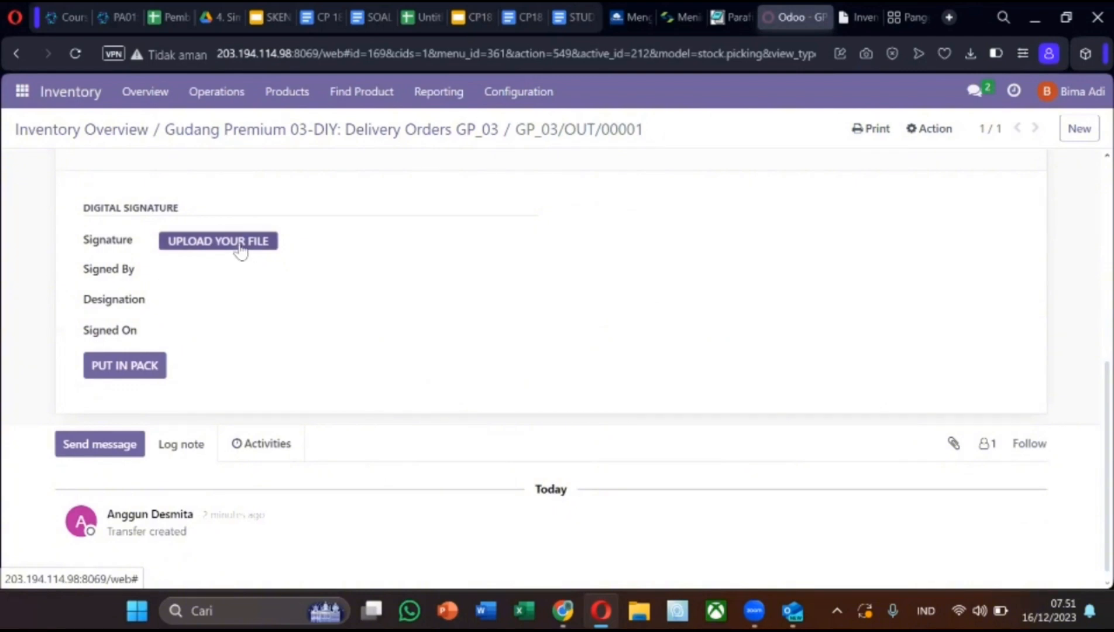
Upload signature.pdf as the order's digital signature.
left_click(239, 245)
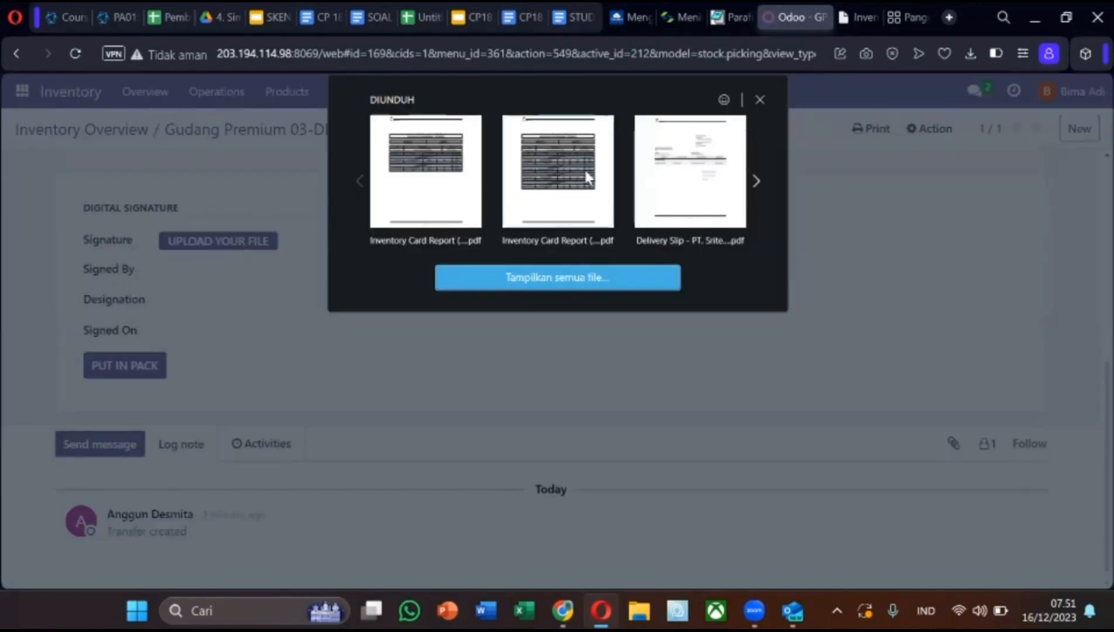
left_click(570, 281)
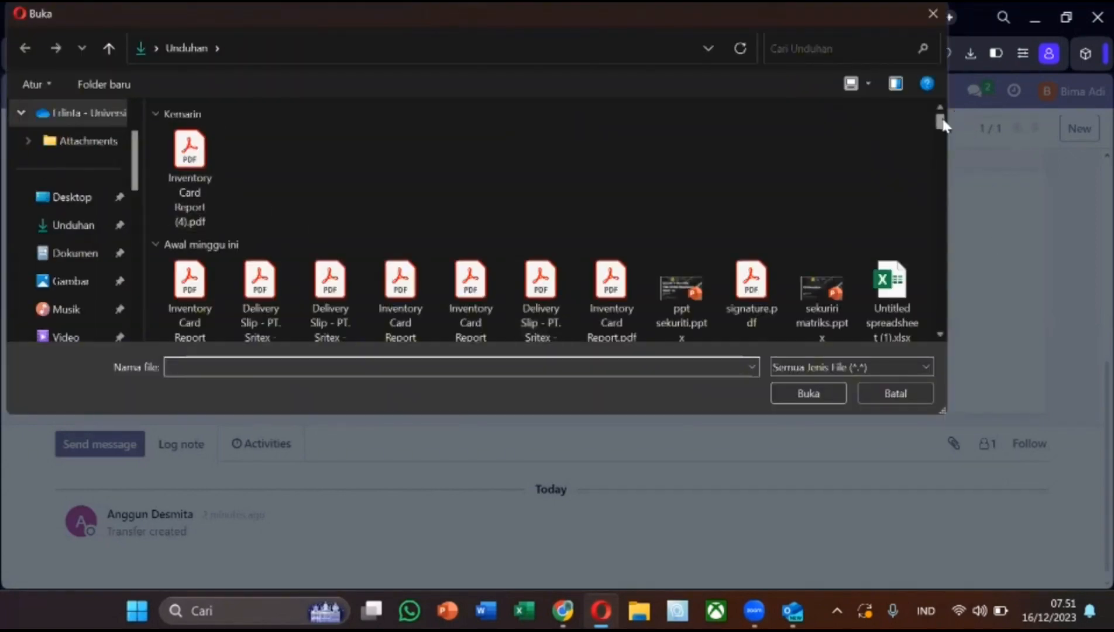
mouse_move(942, 120)
left_mouse_down()
mouse_move(943, 135)
mouse_move(939, 120)
left_mouse_up()
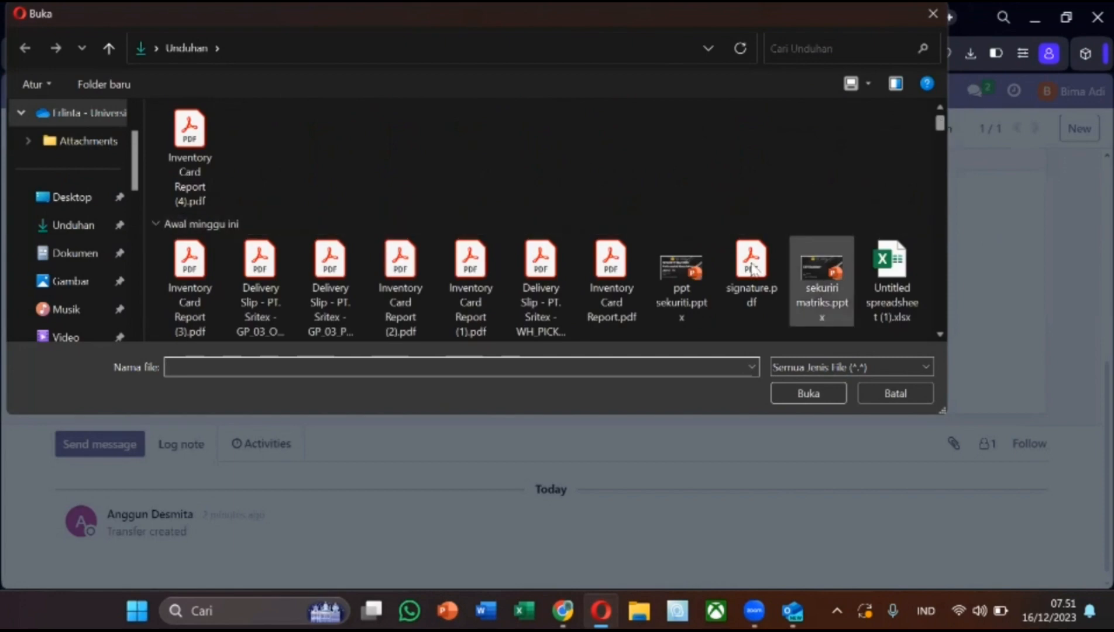
left_click(752, 268)
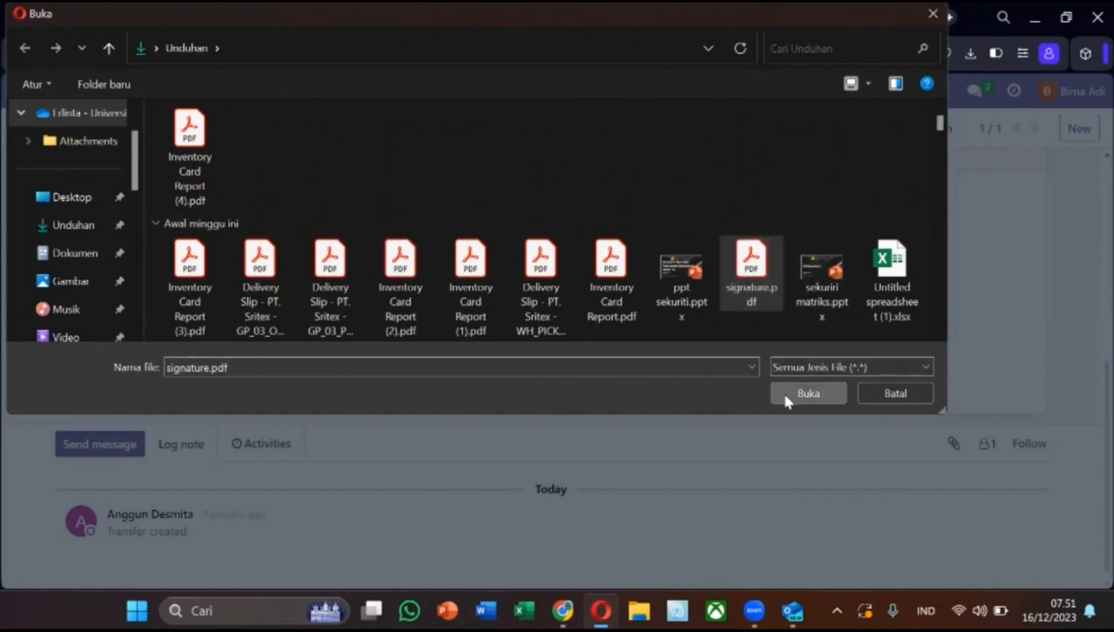
left_click(808, 393)
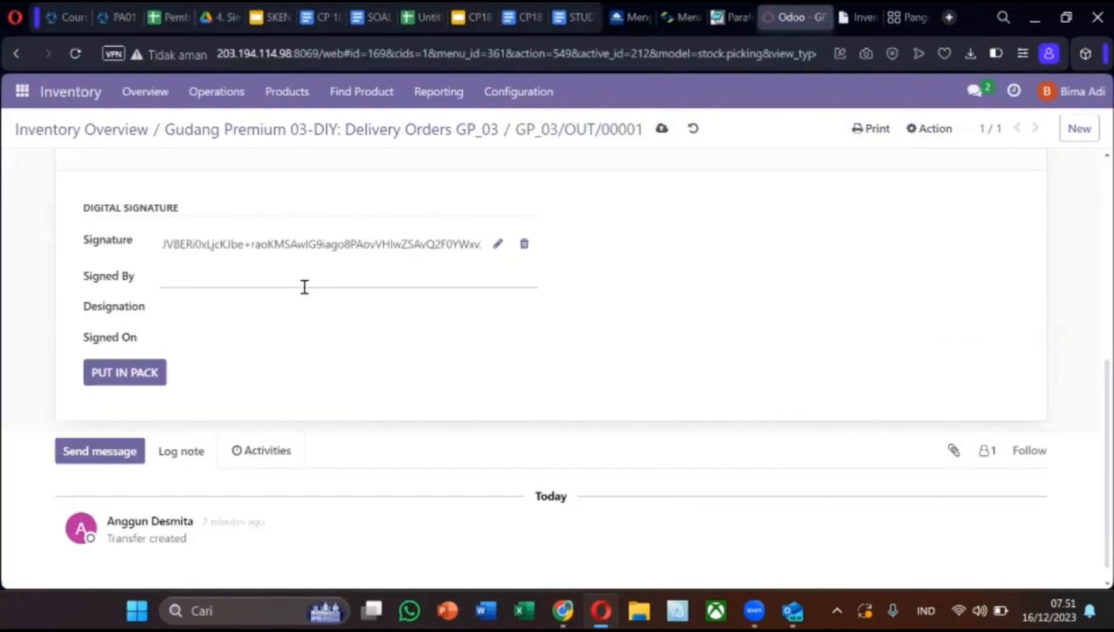
Set signer Manager Gudang DIY and Signed On 16 Dec, then dismiss the Put in Pack error.
left_click(303, 286)
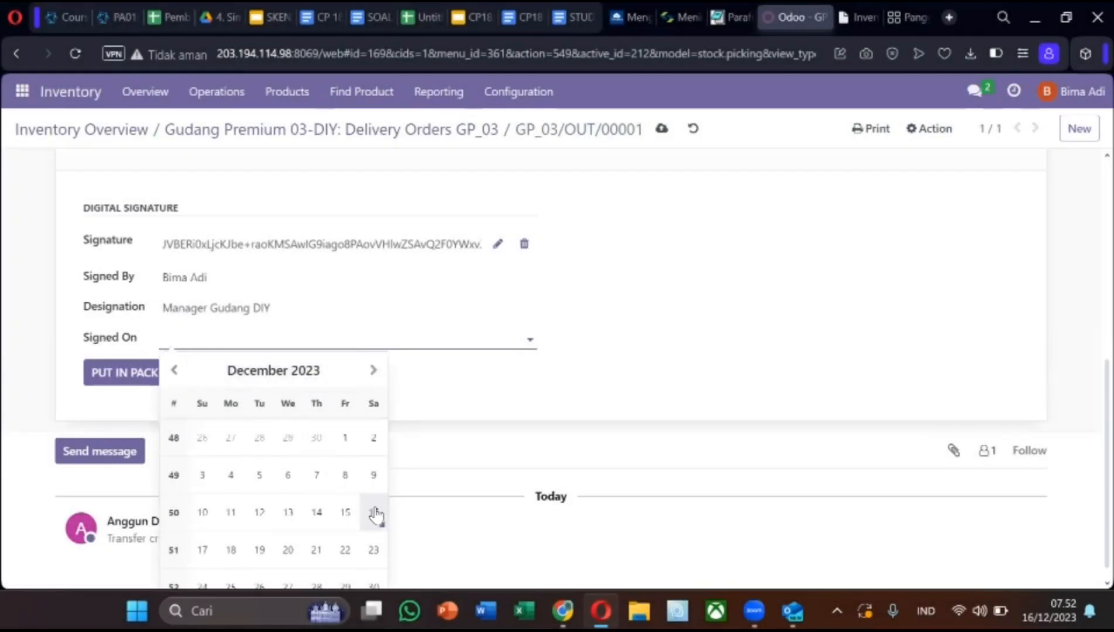
left_click(375, 514)
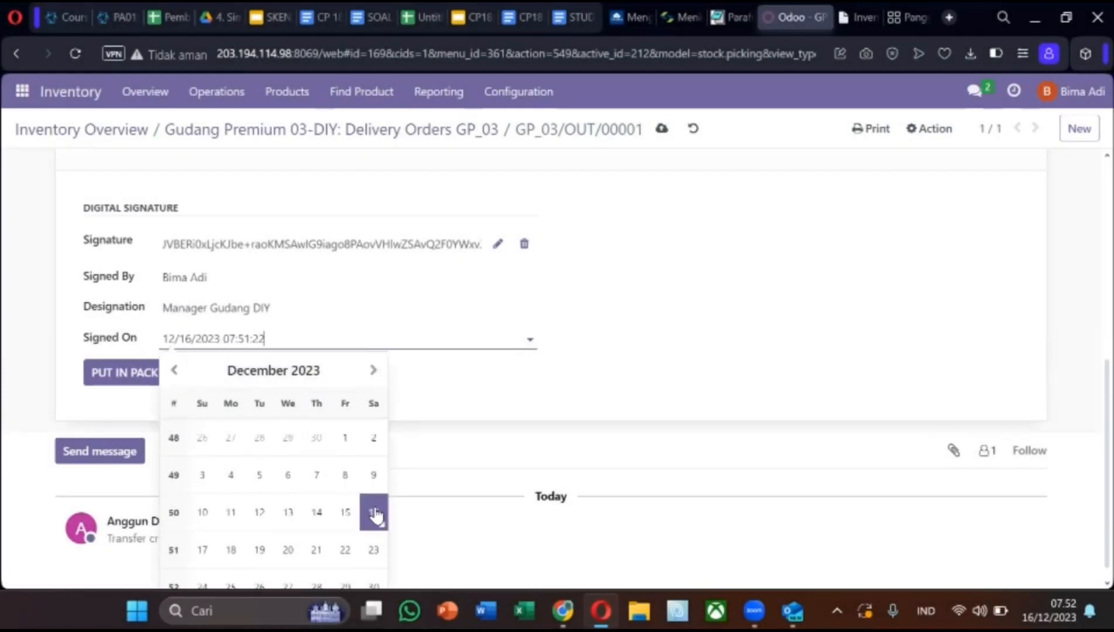
left_click(136, 380)
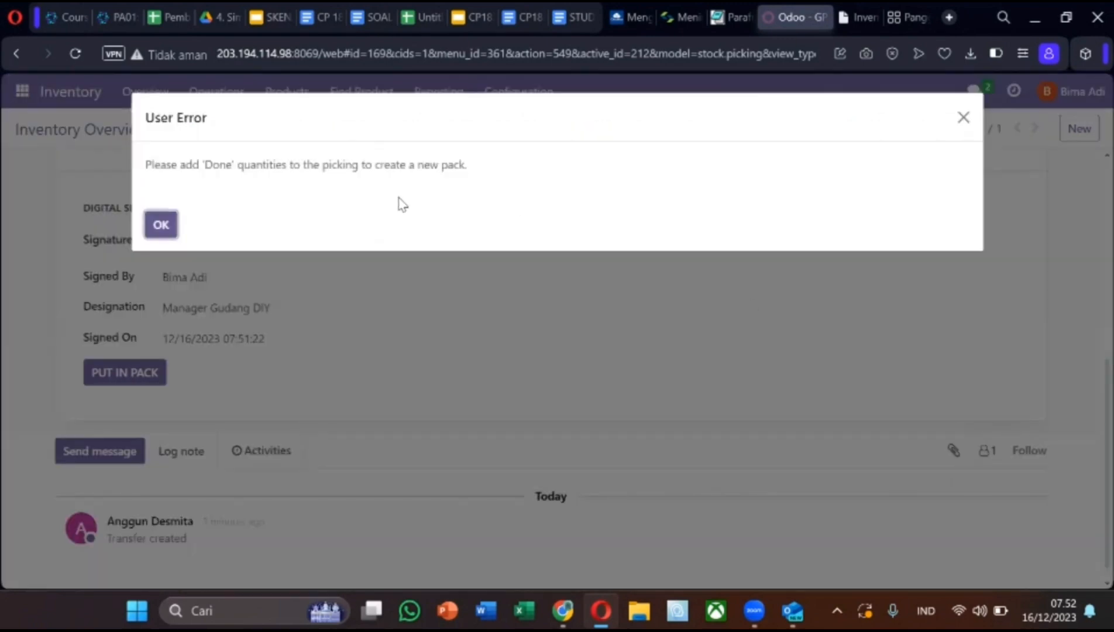
left_click(160, 225)
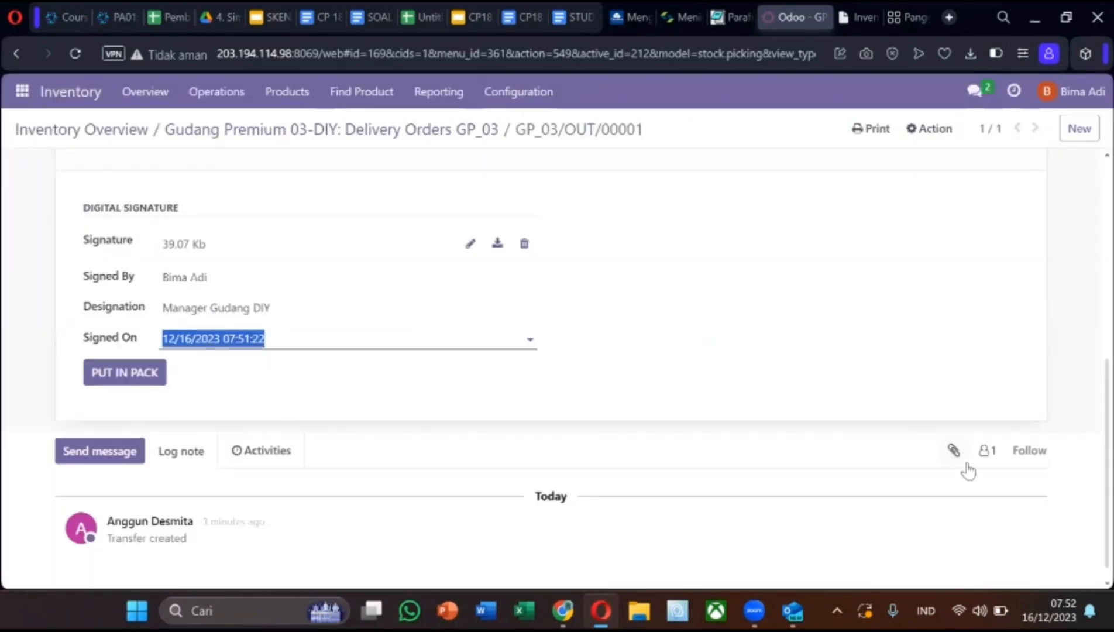
left_click_drag(1090, 484, 1094, 291)
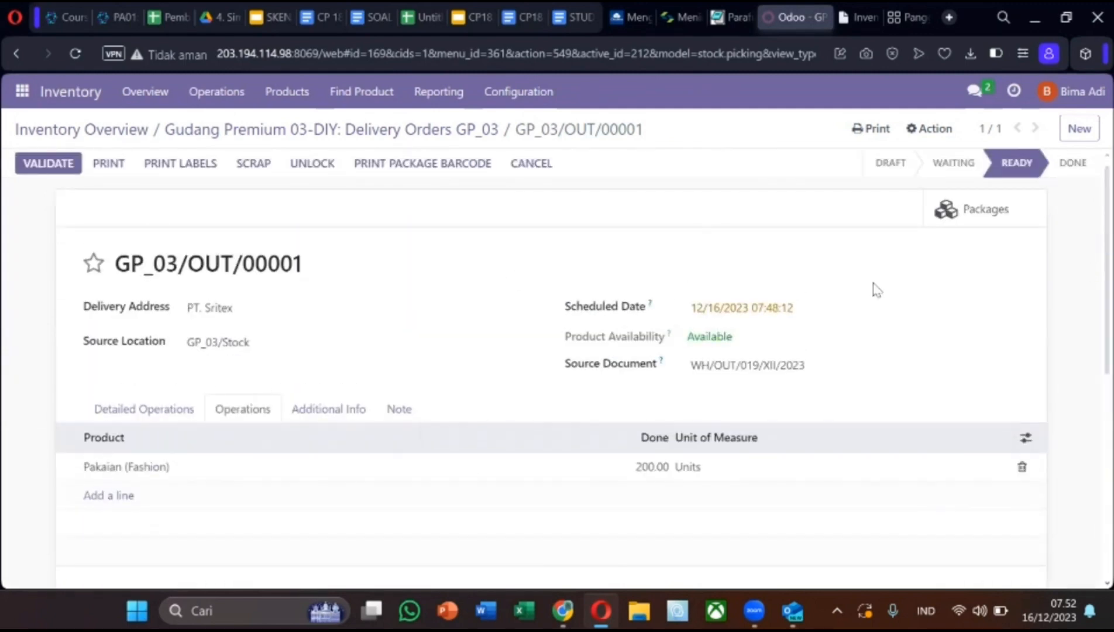
Validate GP_03/OUT/00001 to Done, confirming delivery of the expired lot 20231215.
left_click(71, 164)
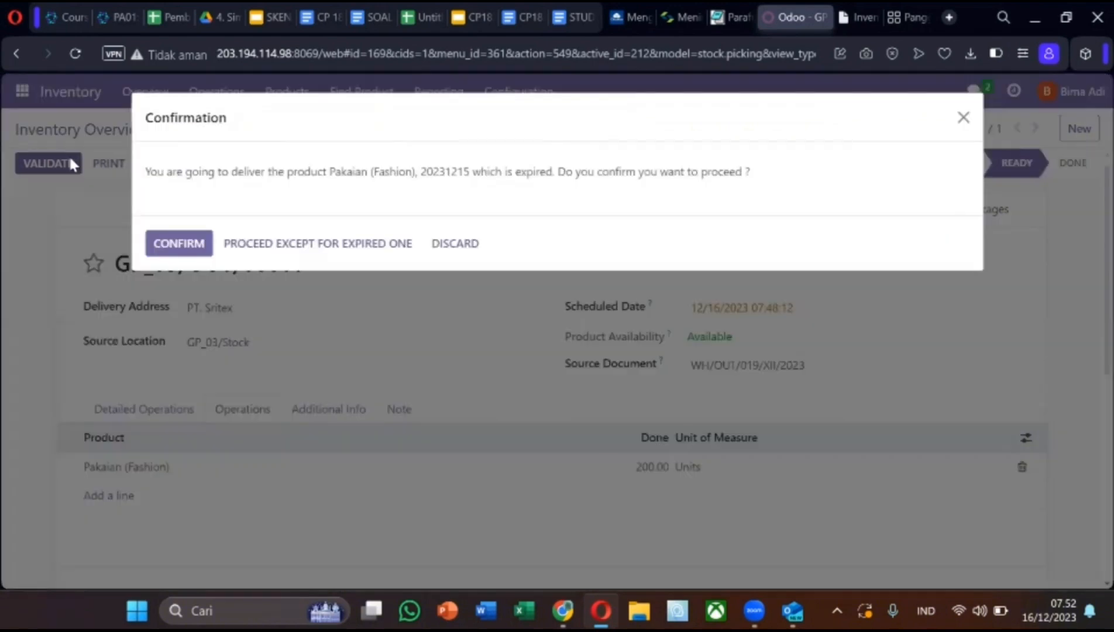
left_click(186, 254)
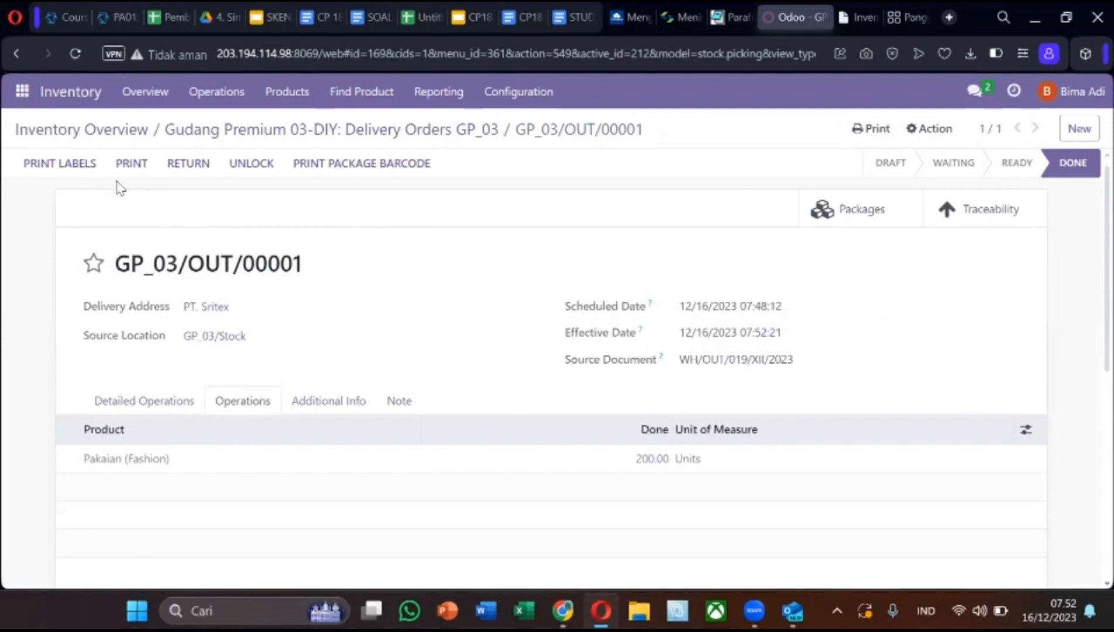
Download and review the GP_03/OUT/00001 delivery slip PDF, then return to the order.
left_click(131, 167)
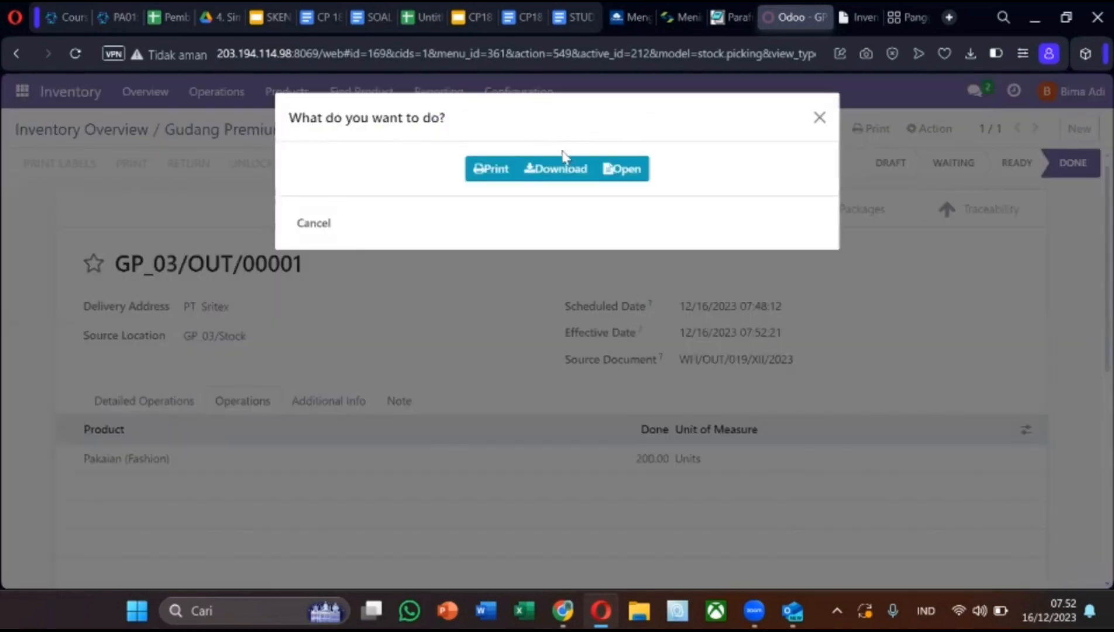
left_click(550, 176)
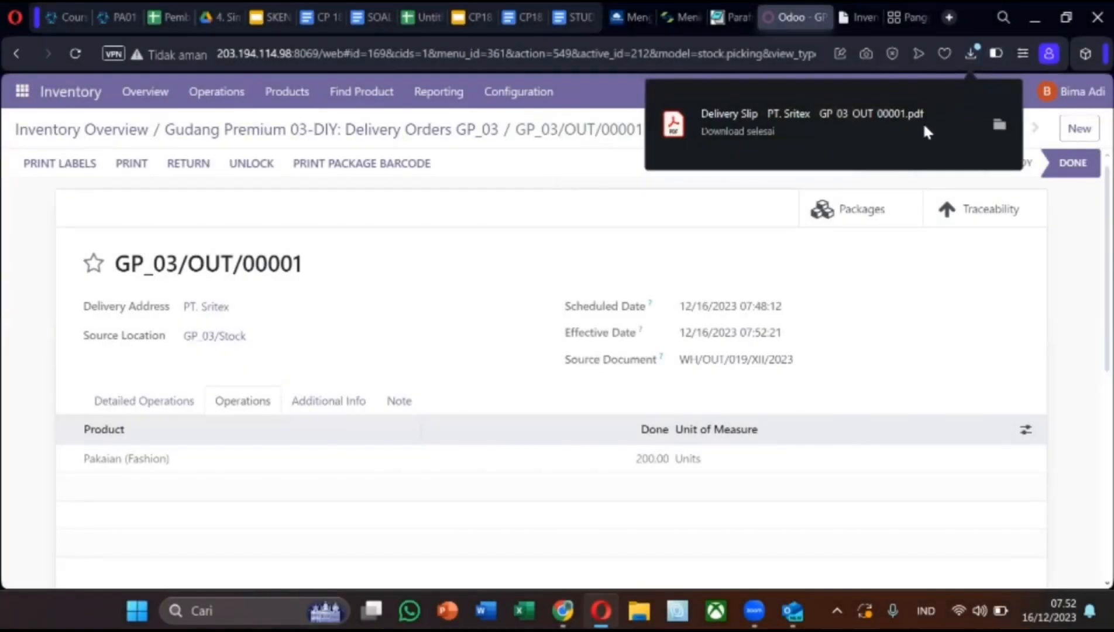
left_click(917, 126)
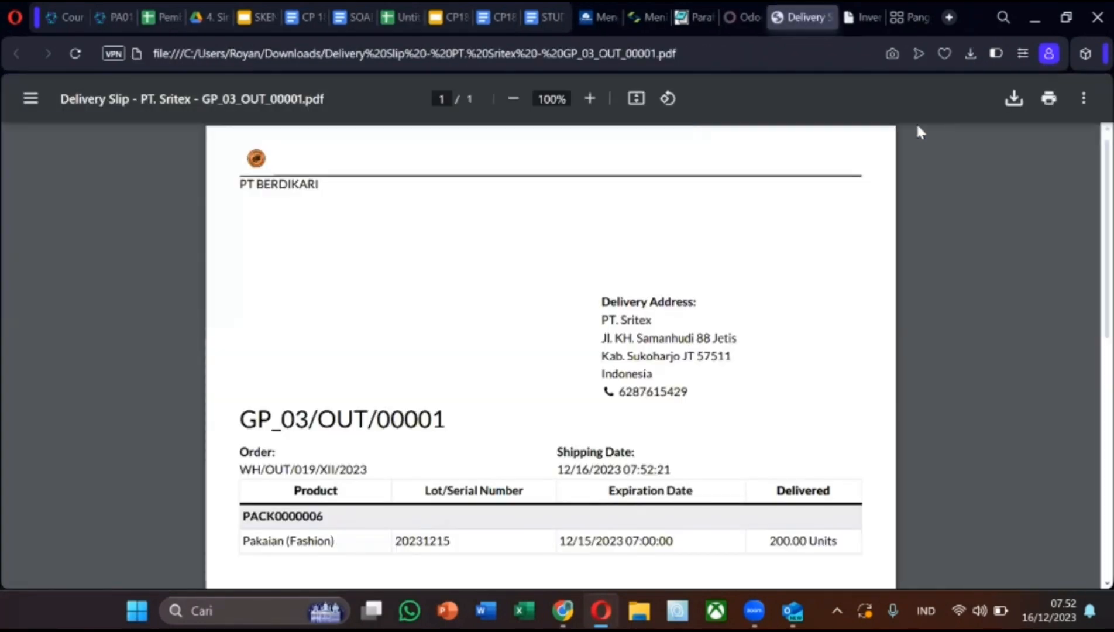
scroll(1086, 239, "down", 1)
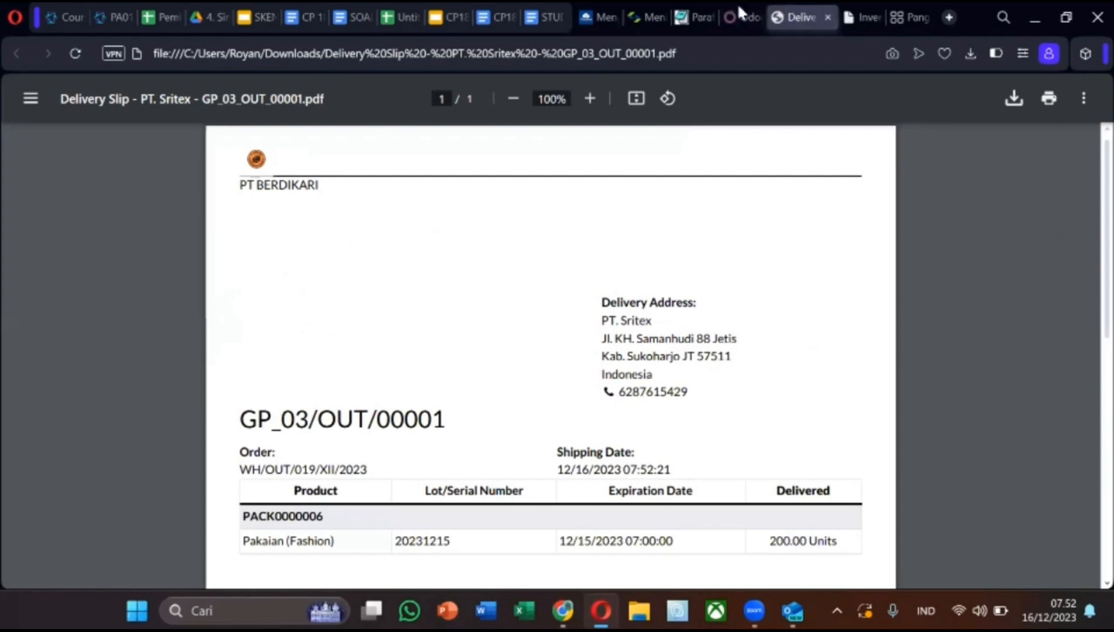
left_click(732, 16)
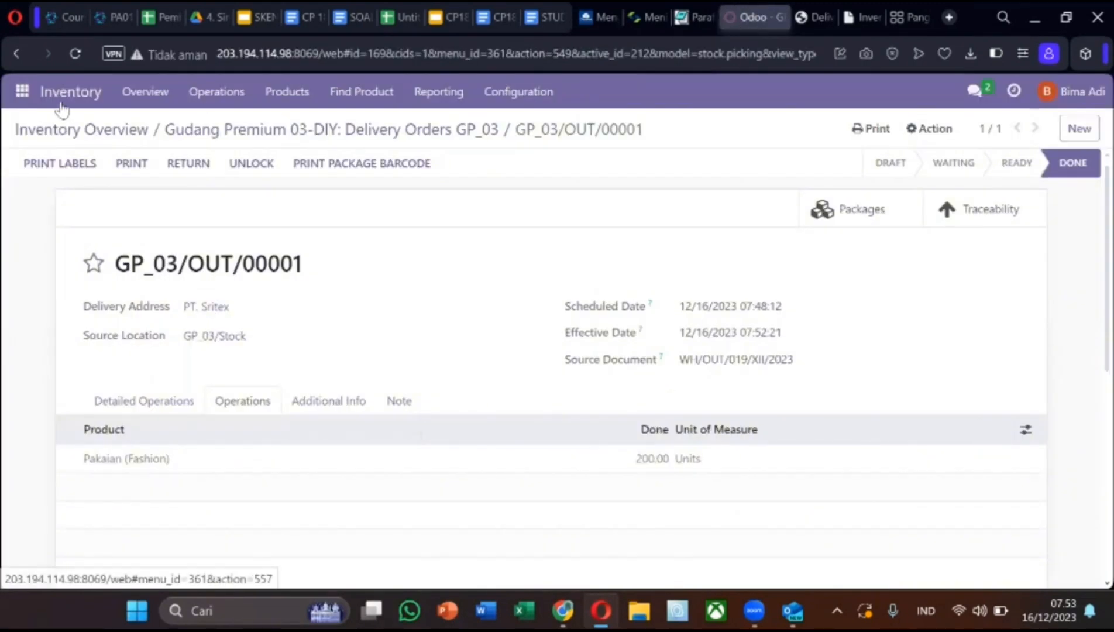
Find and open the PT. Sritex company record in Contacts.
left_click(21, 94)
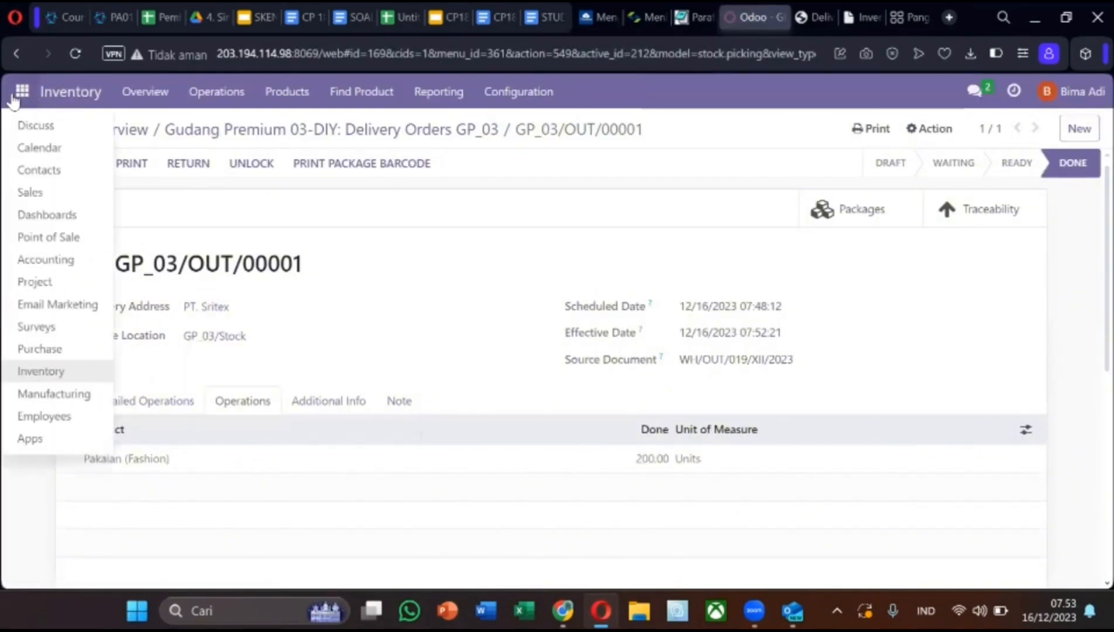
left_click(22, 174)
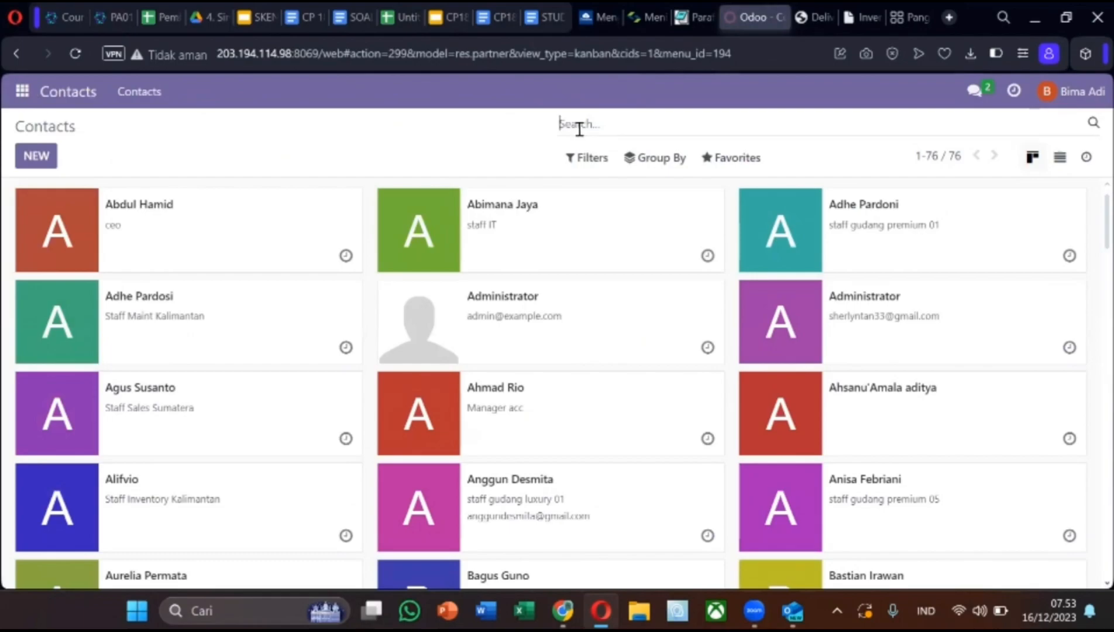
type("audit")
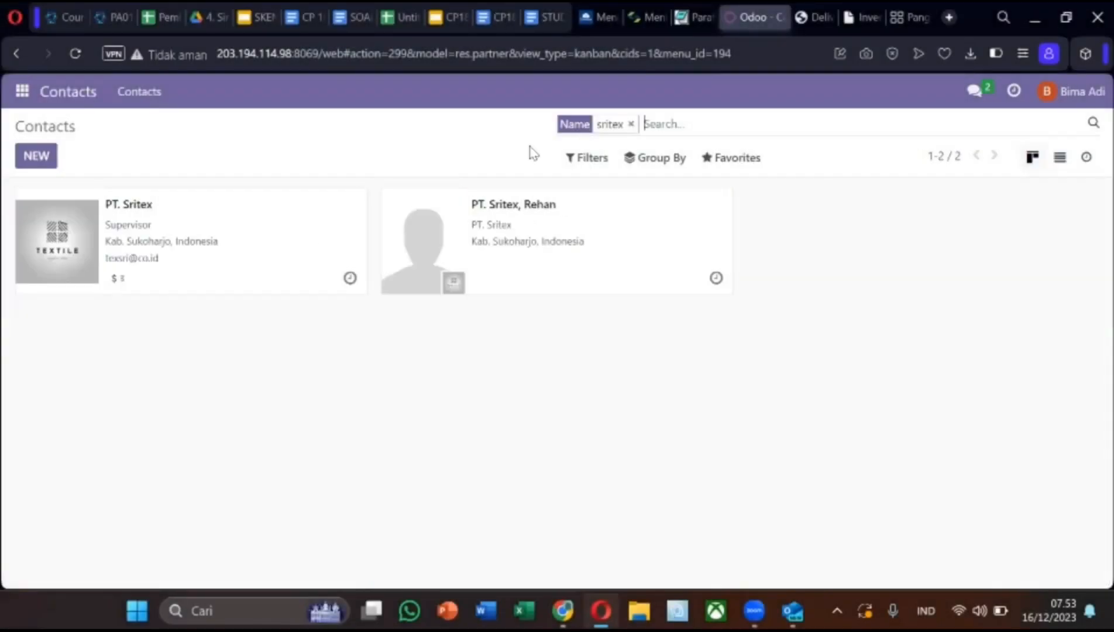
left_click(55, 253)
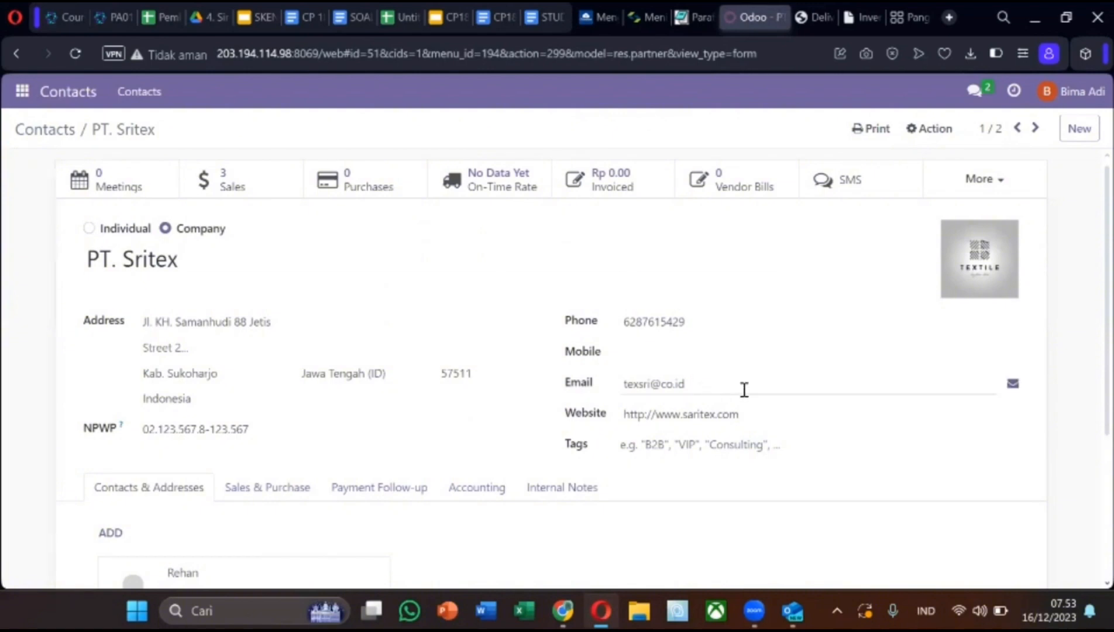
Email PT. Sritex 'Delivery order PT . Sritex' with the delivery slip PDF and a thank-you note.
left_click(1015, 384)
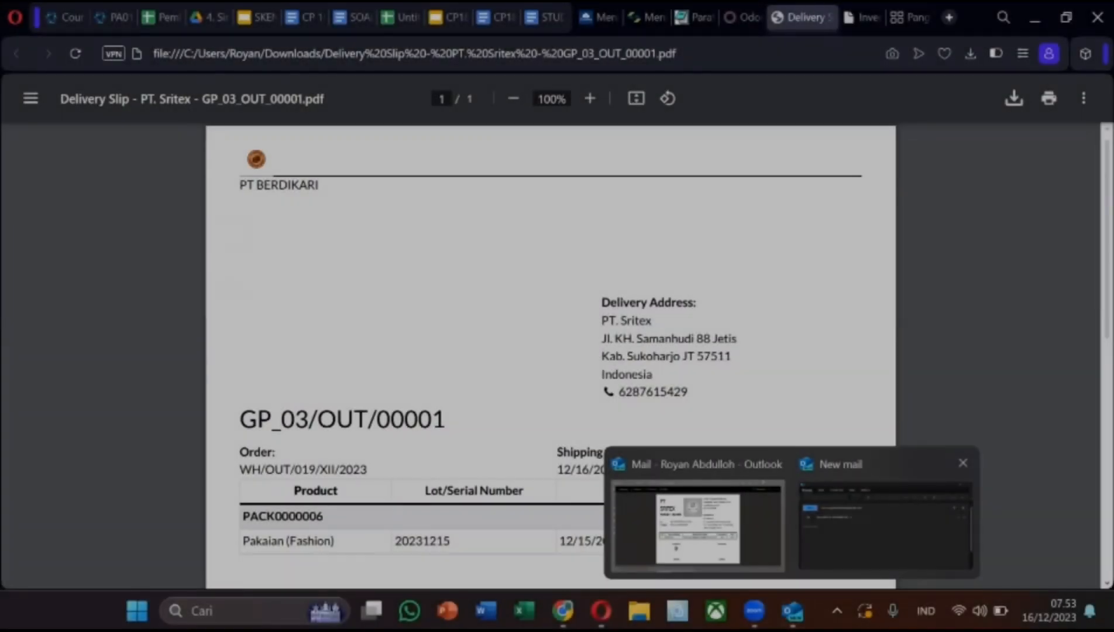
left_click(878, 533)
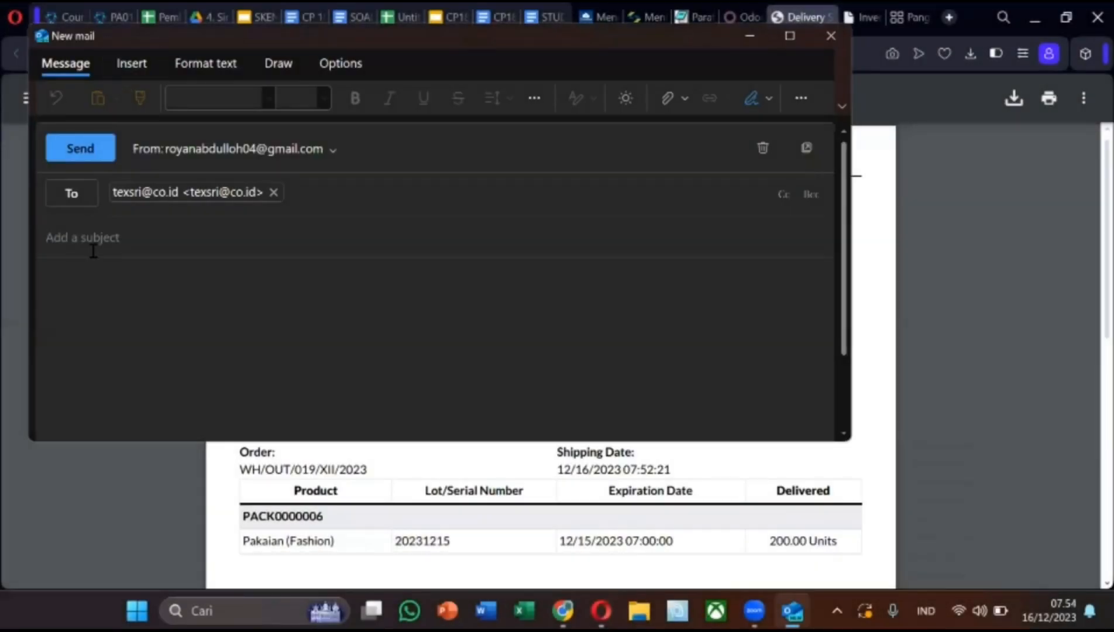
left_click(111, 244)
type("Delivery order PT . Sritex")
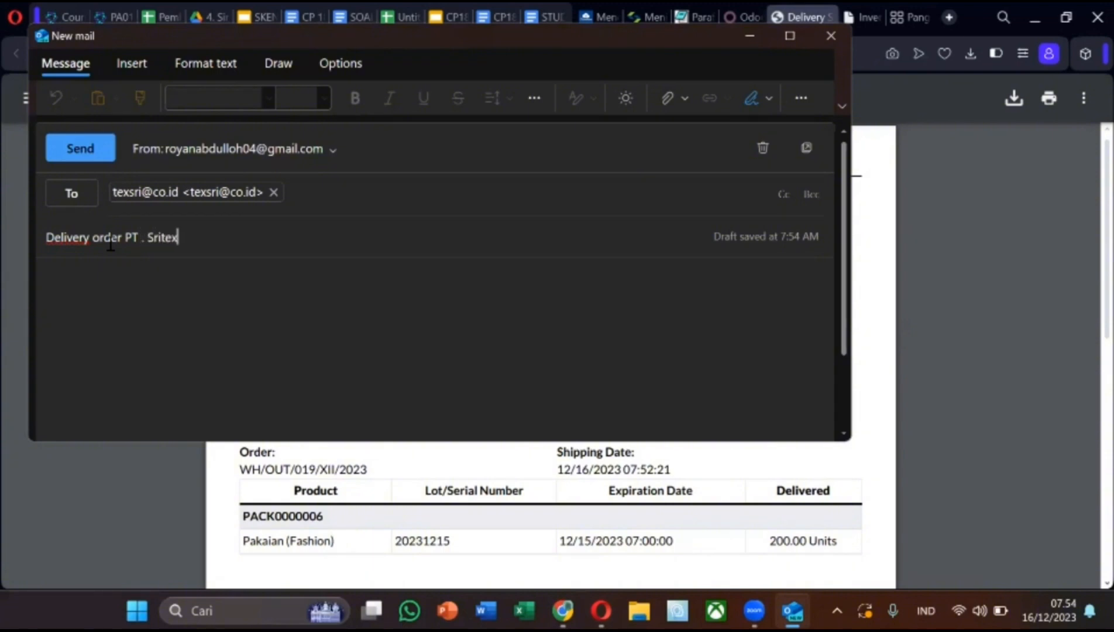
left_click(140, 282)
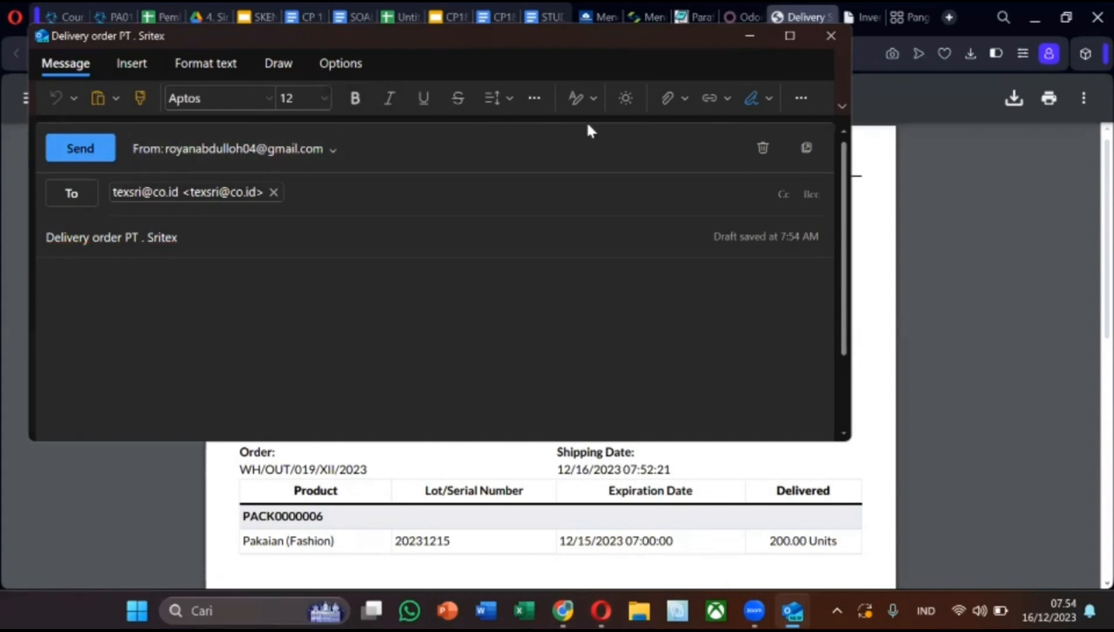
left_click(671, 99)
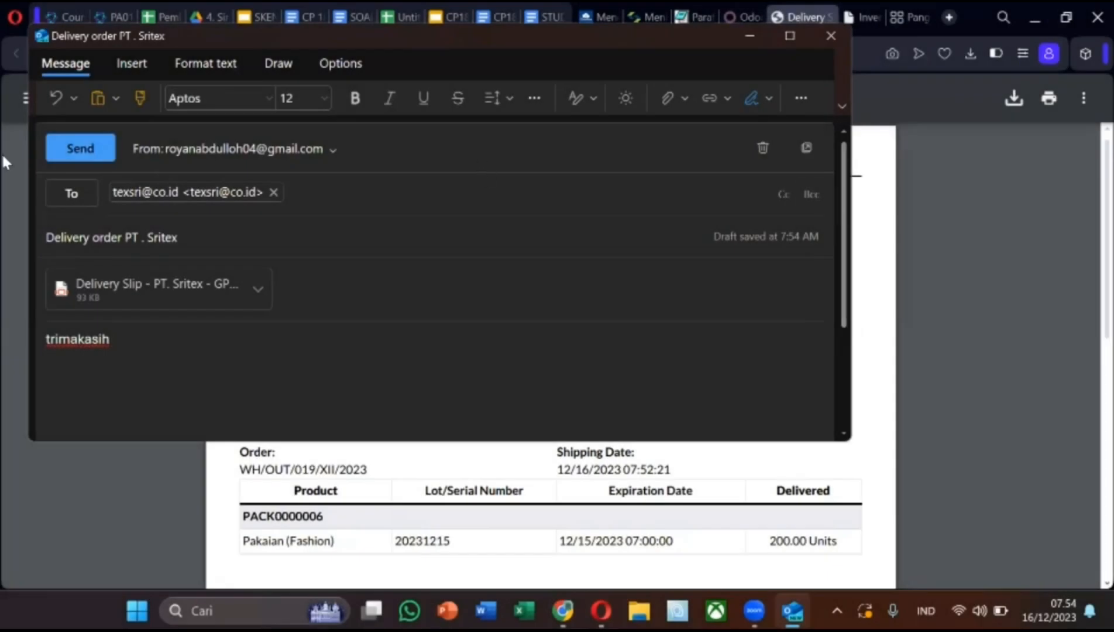
left_click(63, 151)
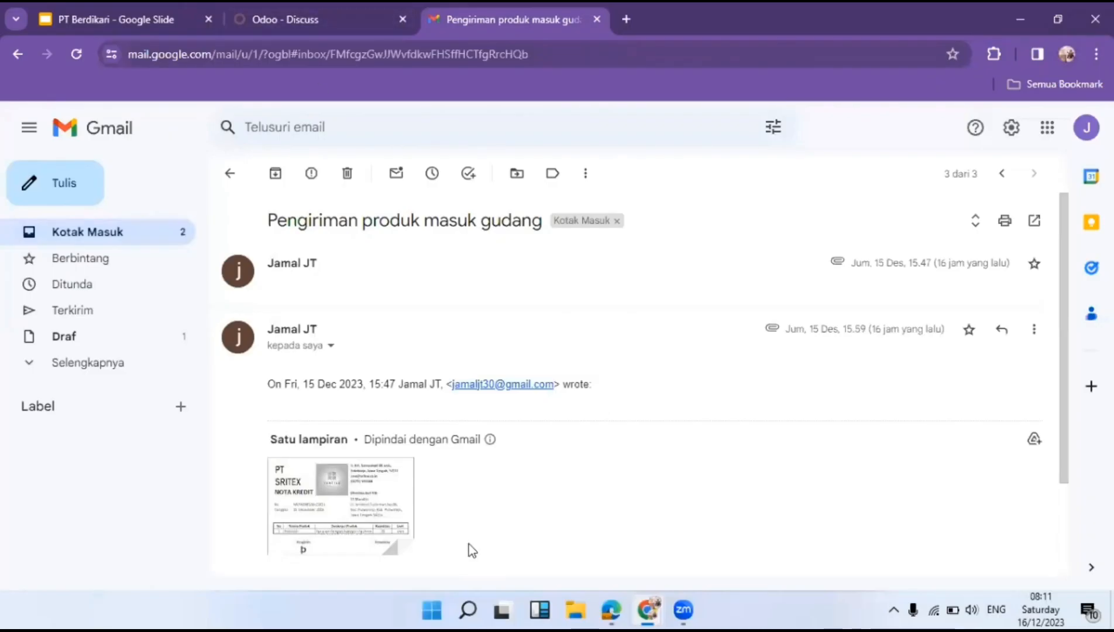
Preview the SRITEX Nota Kredit image for 20 Pakaian units, then go to Odoo Discuss.
scroll(468, 544, "down", 2)
mouse_move(358, 386)
scroll(356, 373, "up", 2)
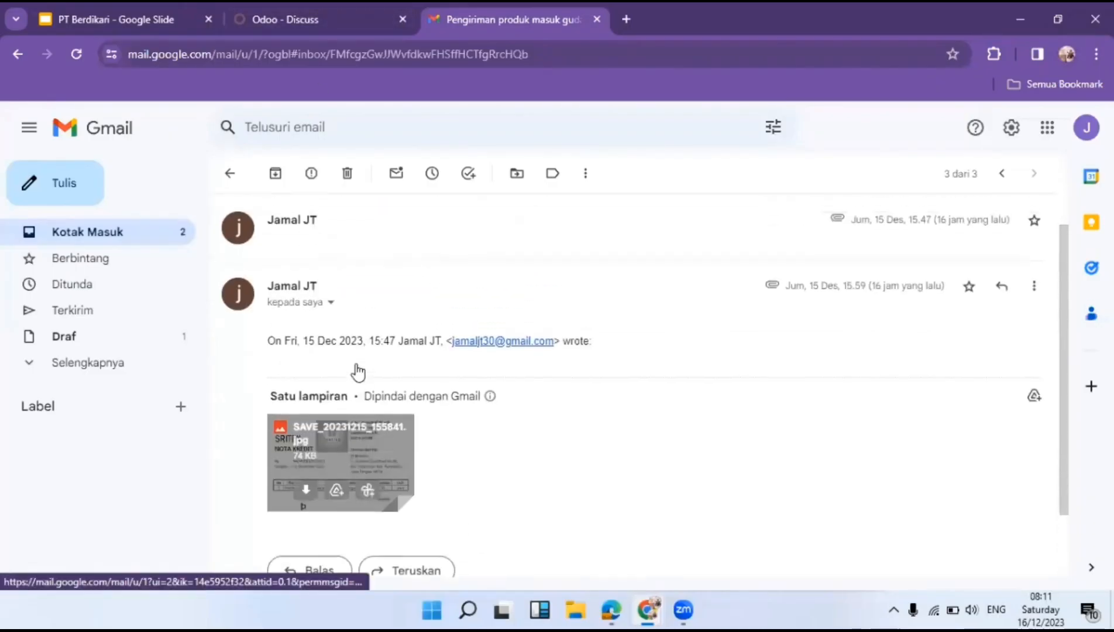
scroll(351, 372, "down", 2)
left_click(347, 368)
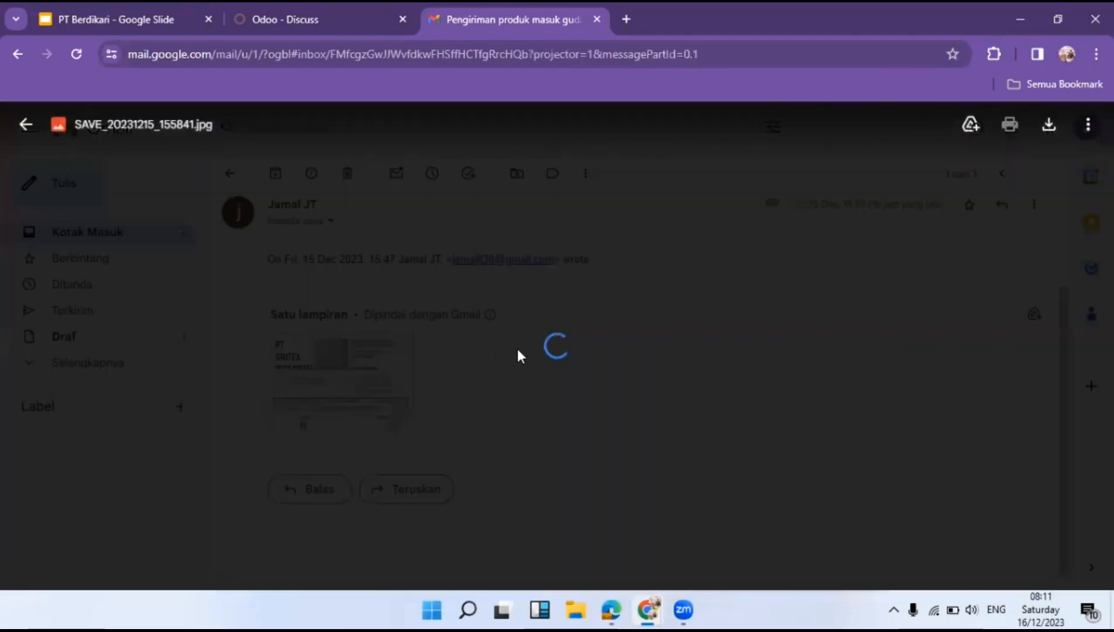
scroll(527, 339, "up", 3)
scroll(527, 335, "down", 3)
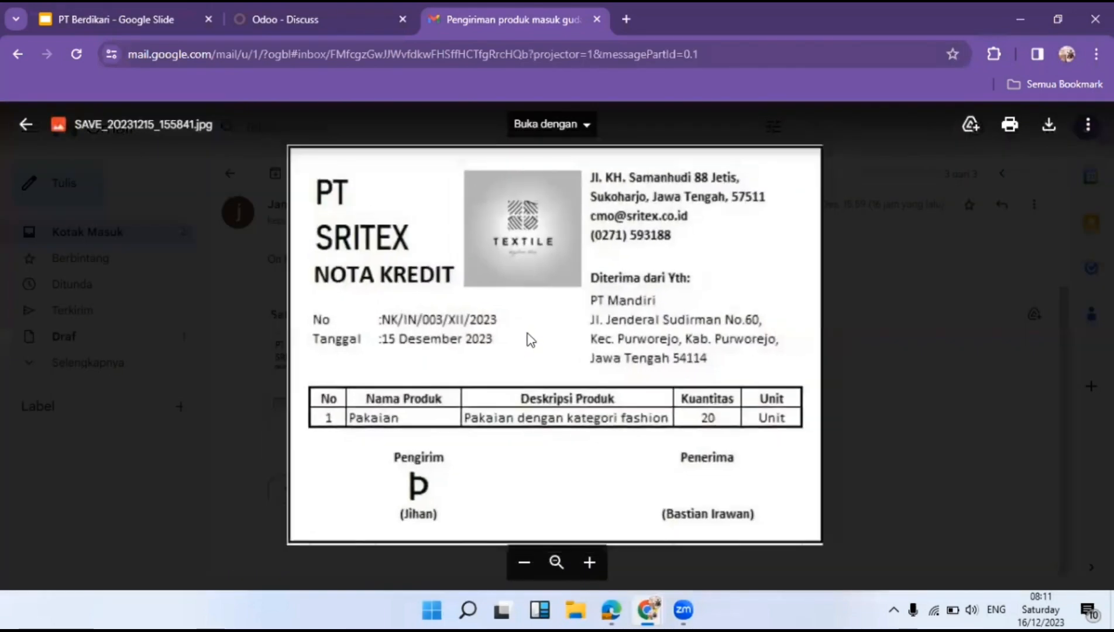
scroll(491, 365, "up", 3)
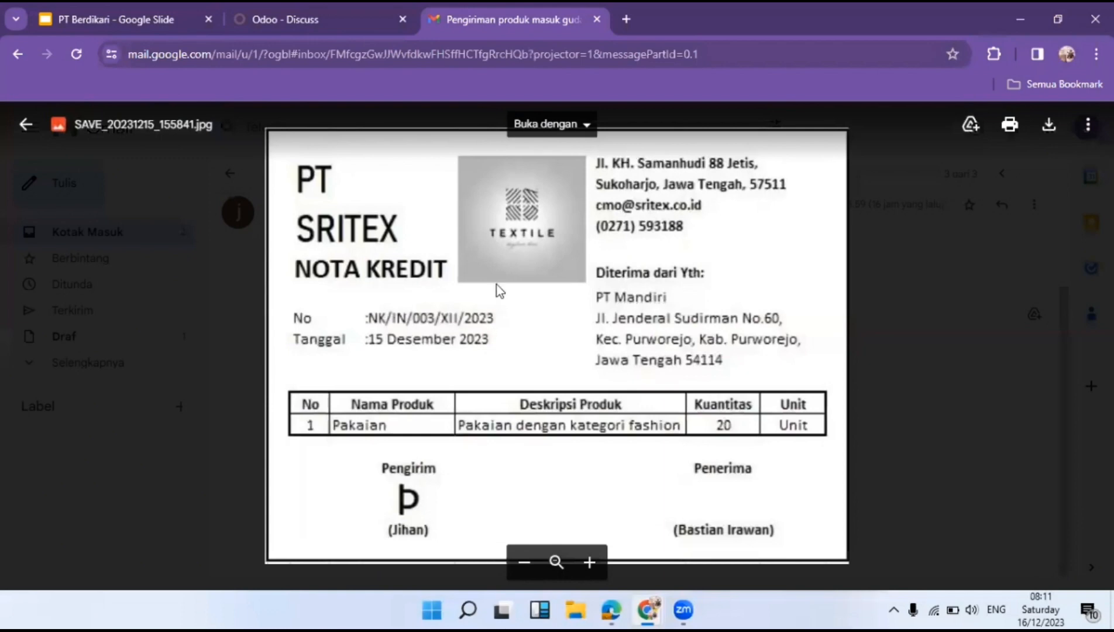
scroll(498, 290, "down", 3)
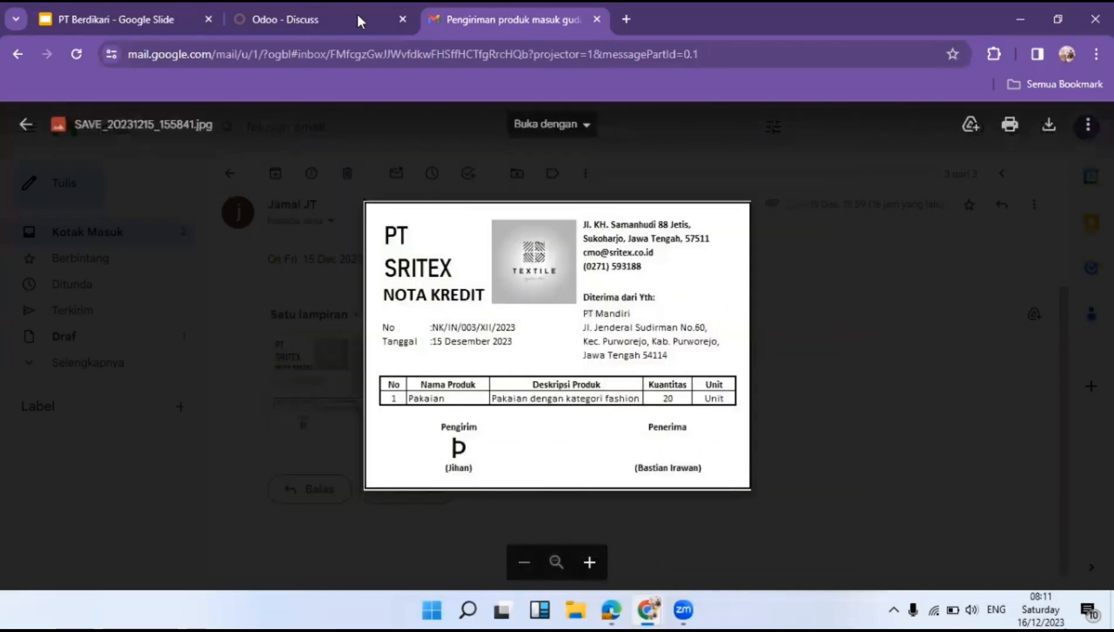
left_click(294, 4)
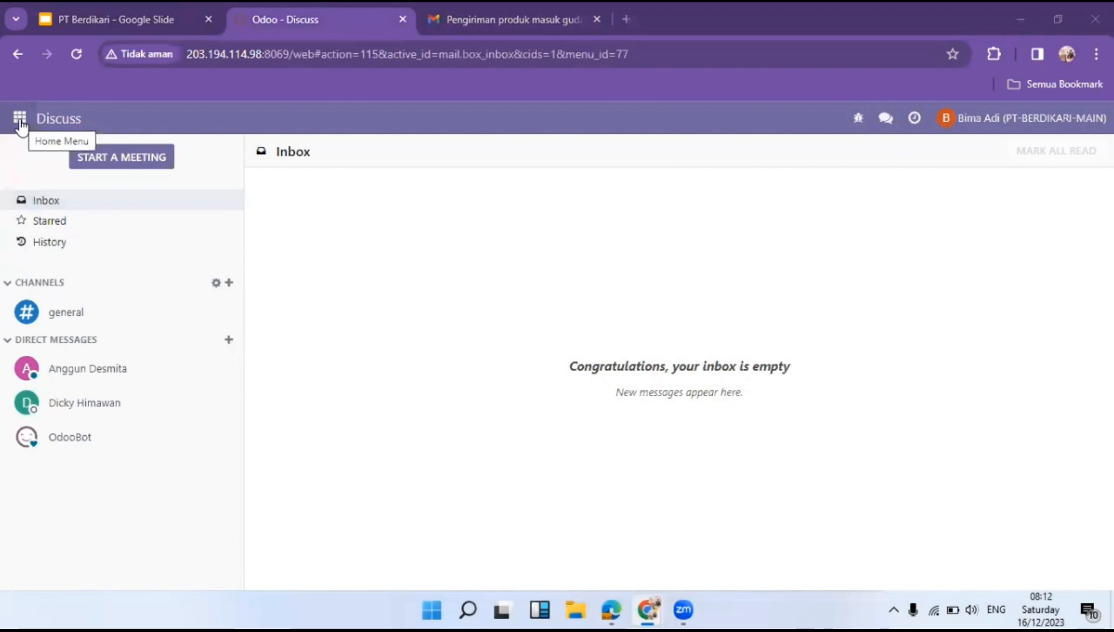
In the colleague's Discuss, open the credit-note chat and open the Nota Kredit image in a new tab.
left_click(89, 378)
mouse_move(648, 610)
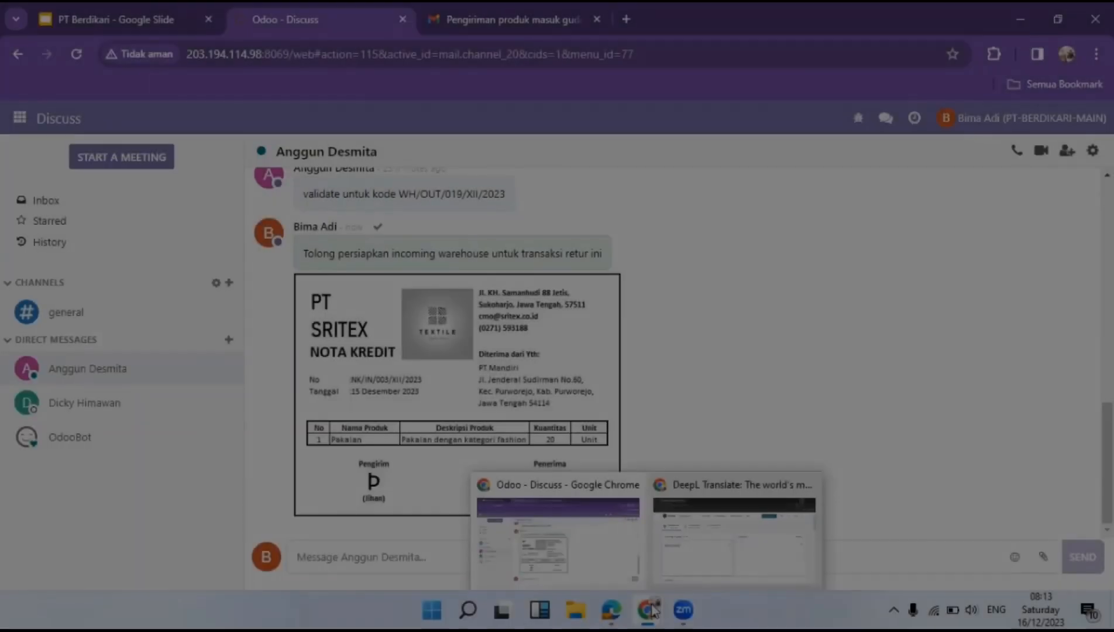
mouse_move(611, 610)
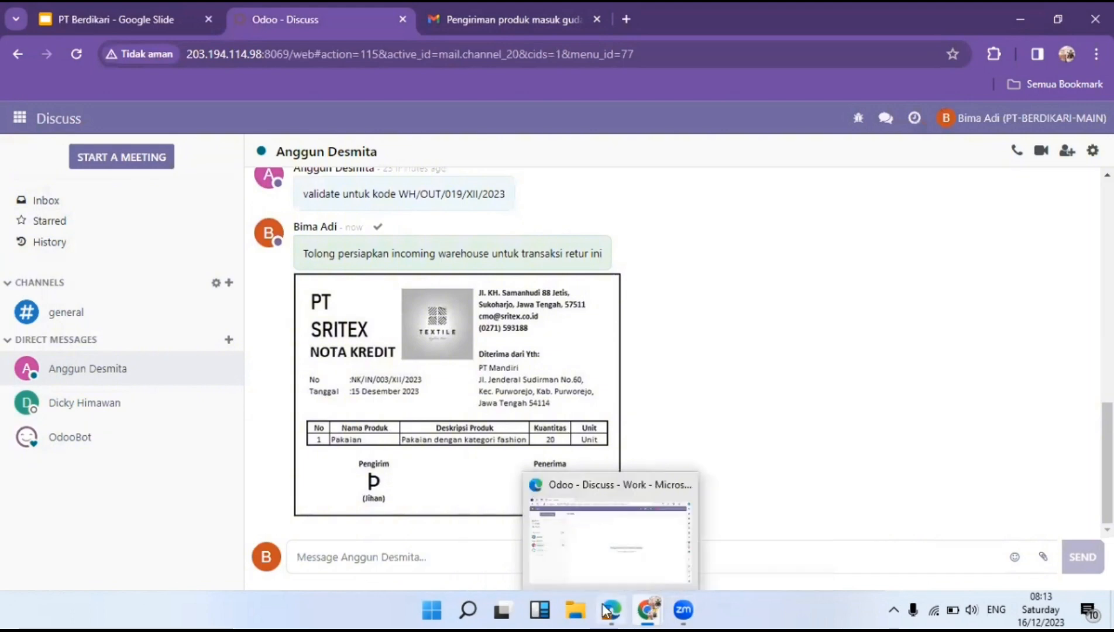
left_click(600, 532)
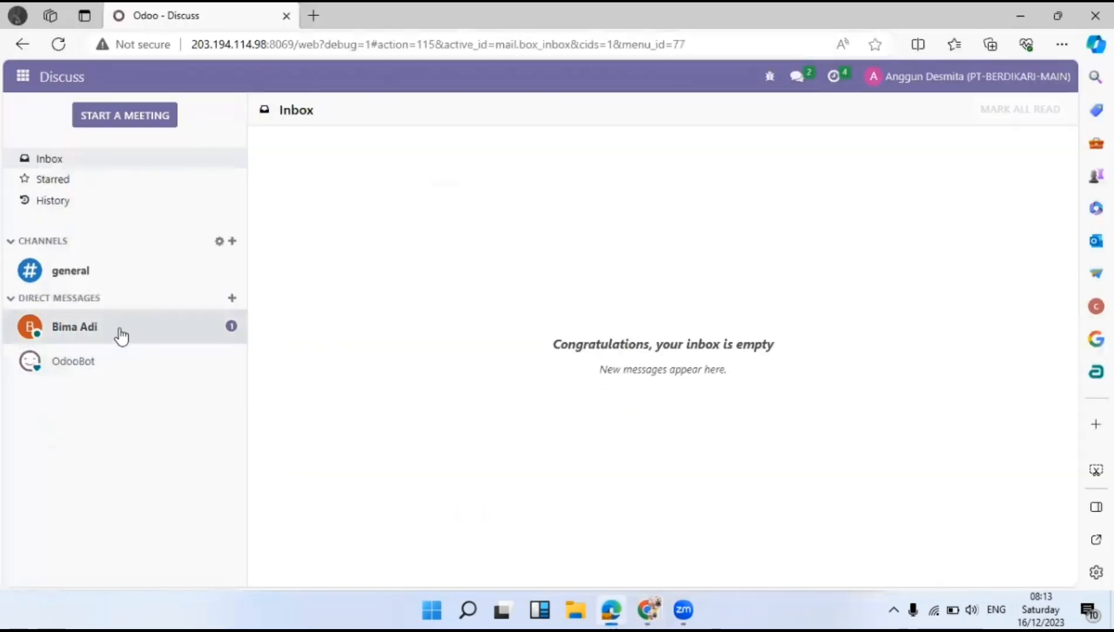
left_click(118, 334)
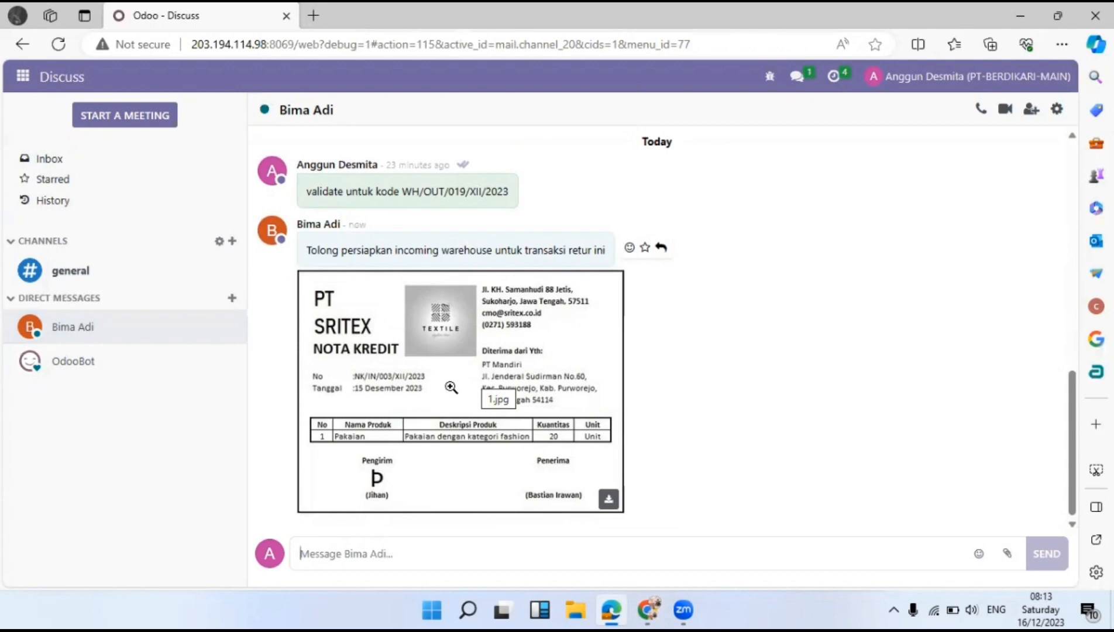
right_click(451, 387)
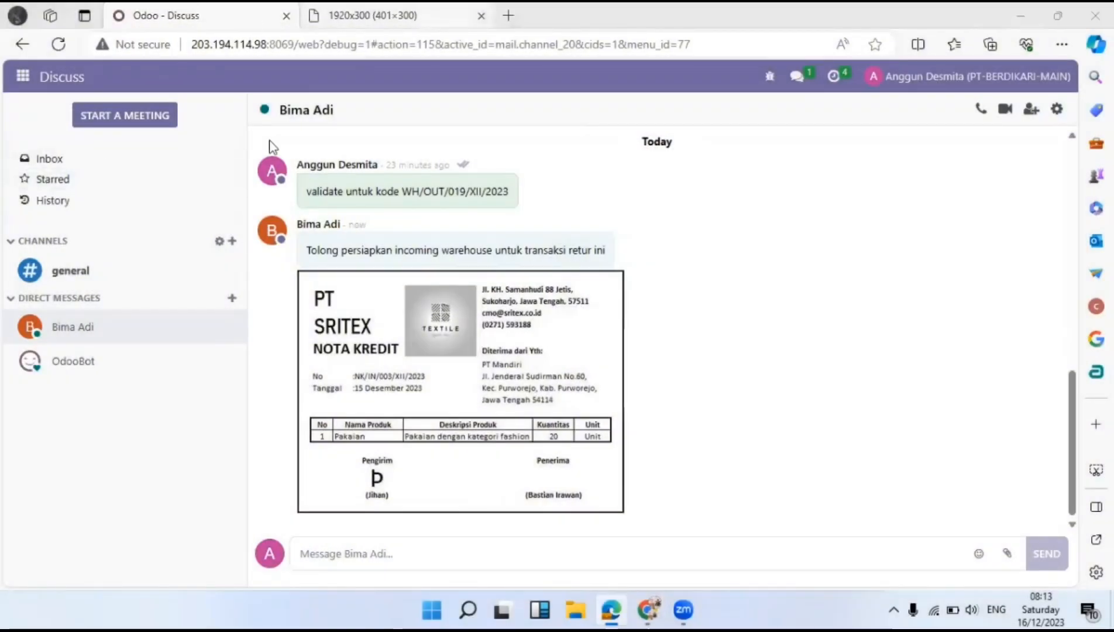
Start a new Returns GP_03 transfer from the unfiltered returns list.
left_click(23, 76)
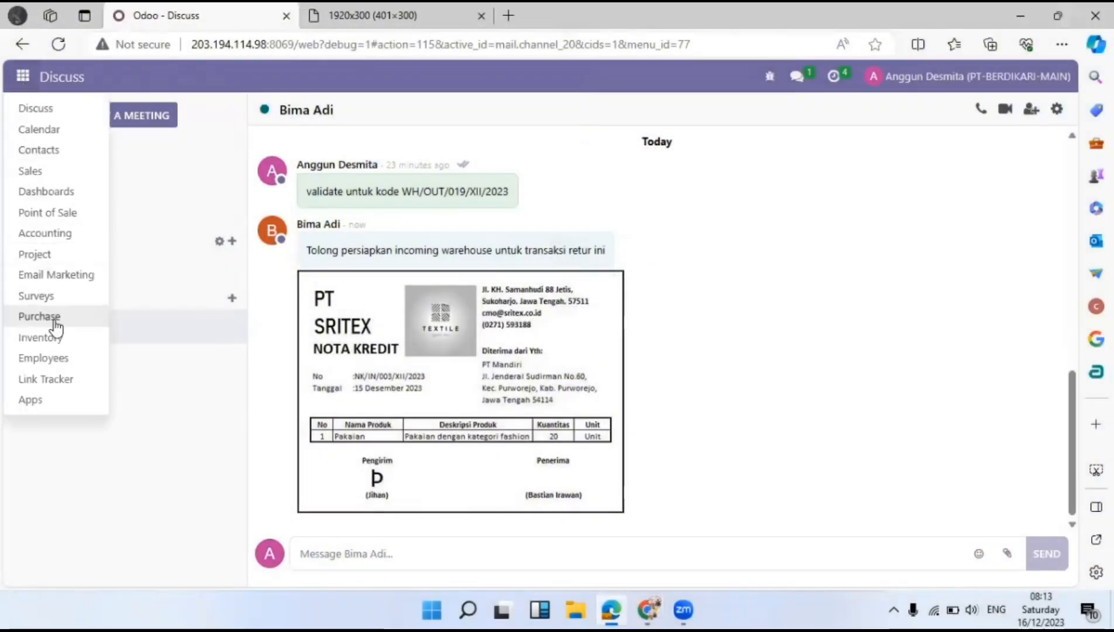
left_click(58, 339)
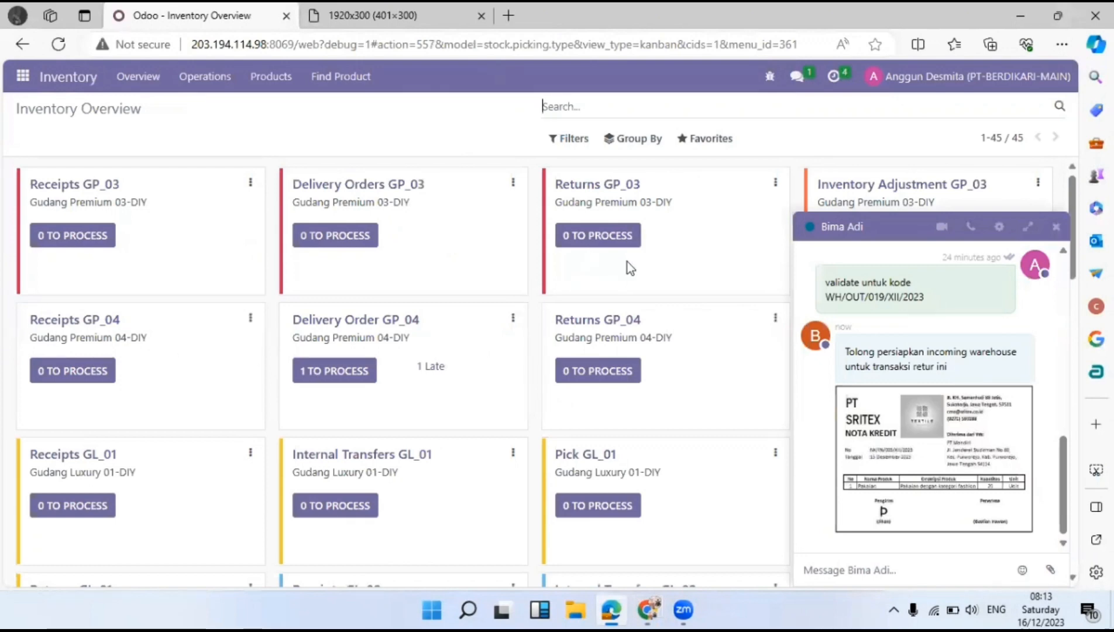
left_click(1056, 226)
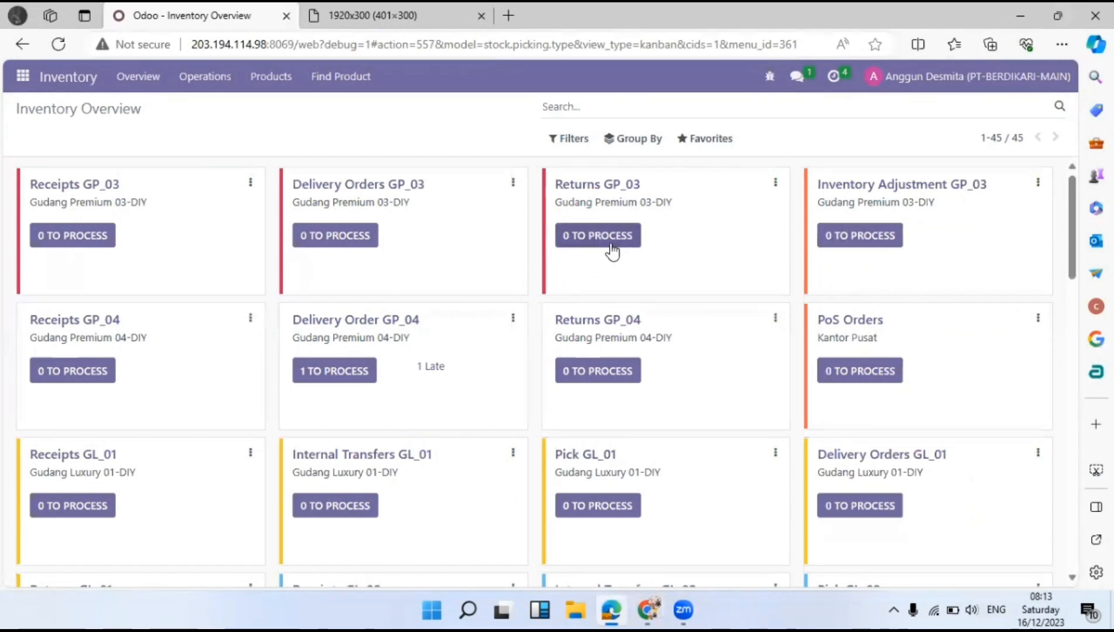
left_click(612, 240)
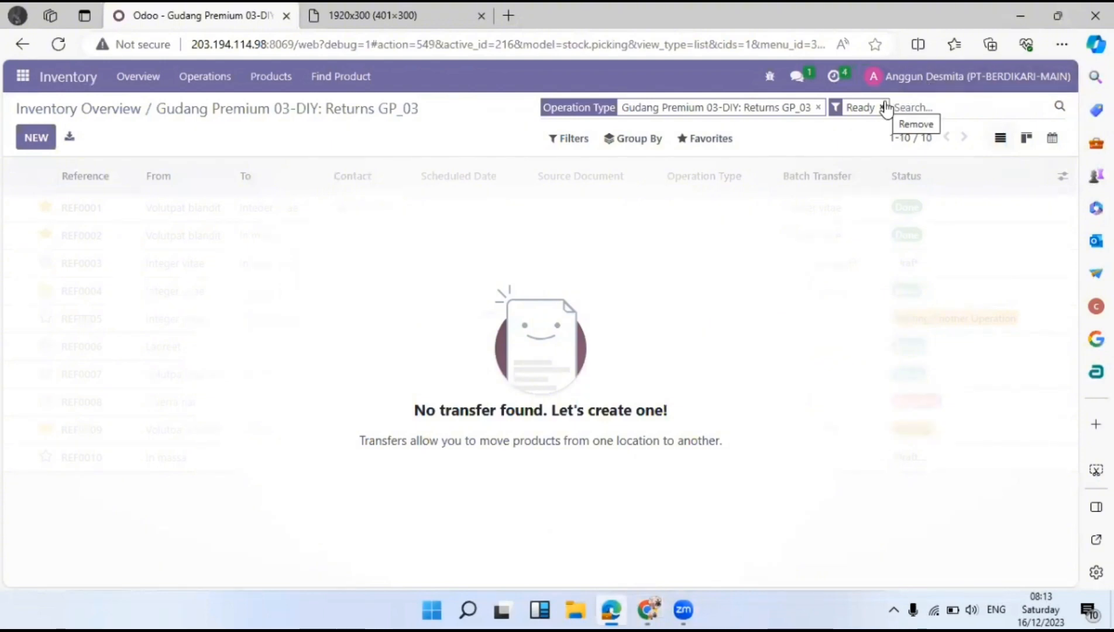
left_click(883, 107)
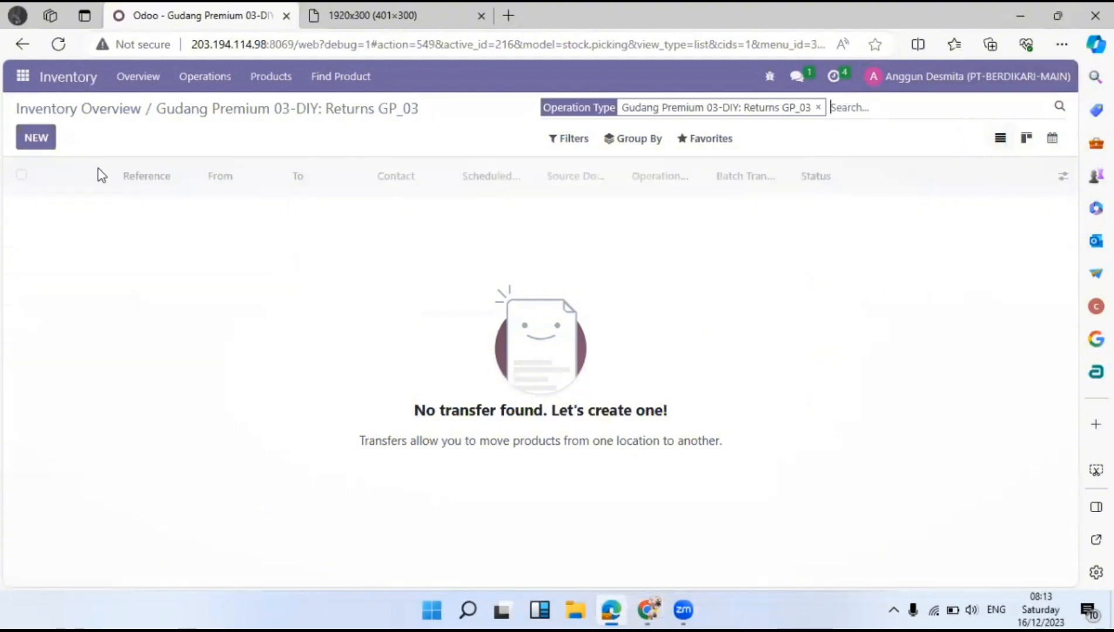
left_click(36, 138)
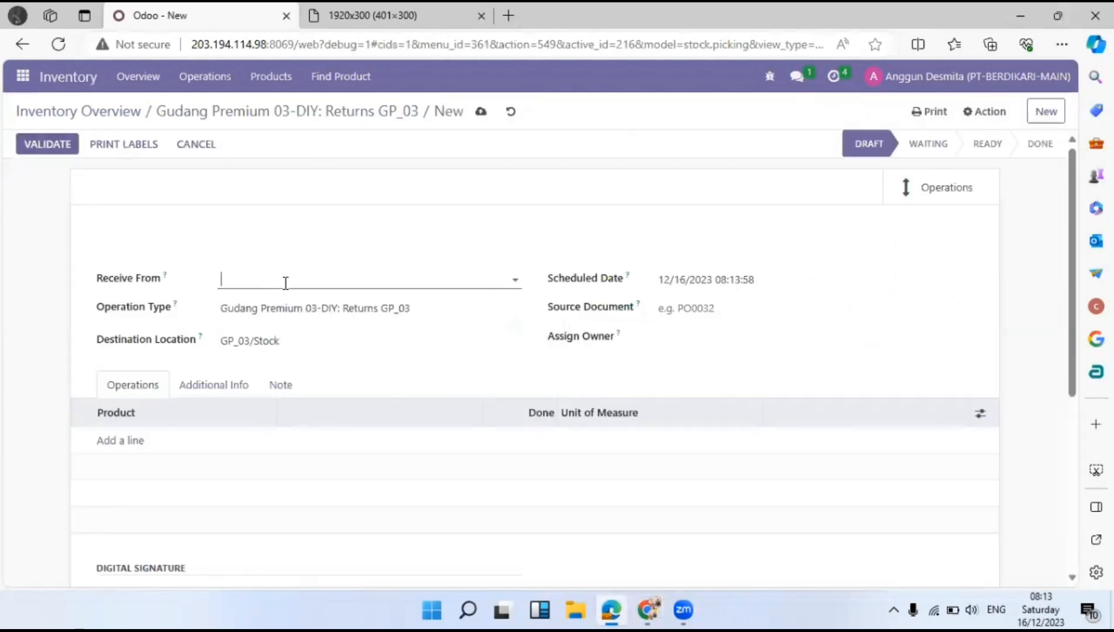
Set both Receive From and Assign Owner to PT. Sritex.
left_click(286, 283)
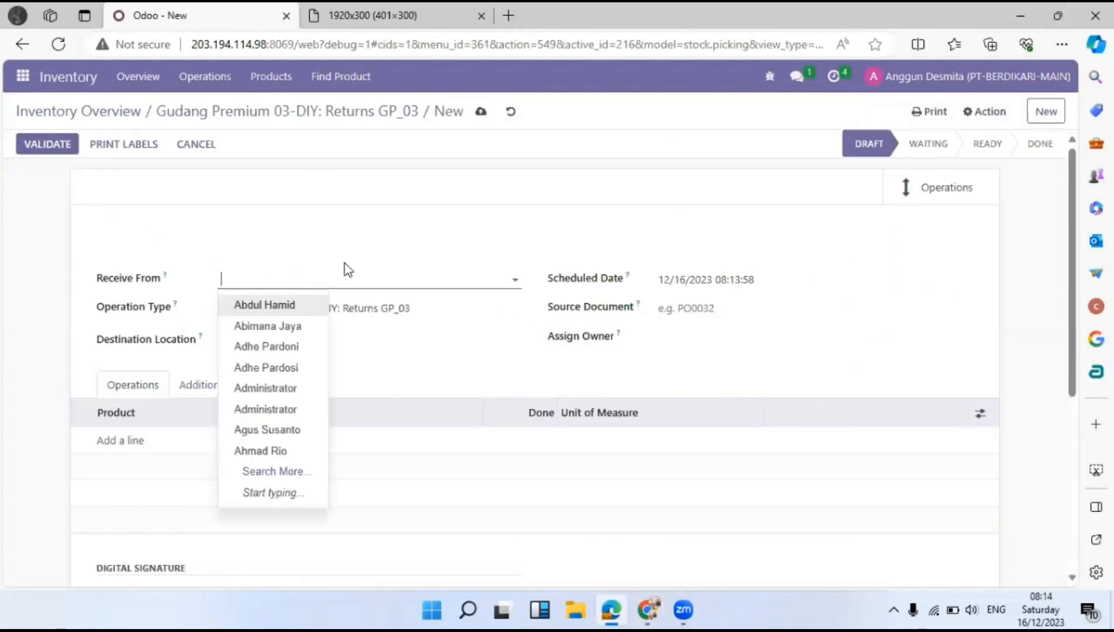
type("pt s")
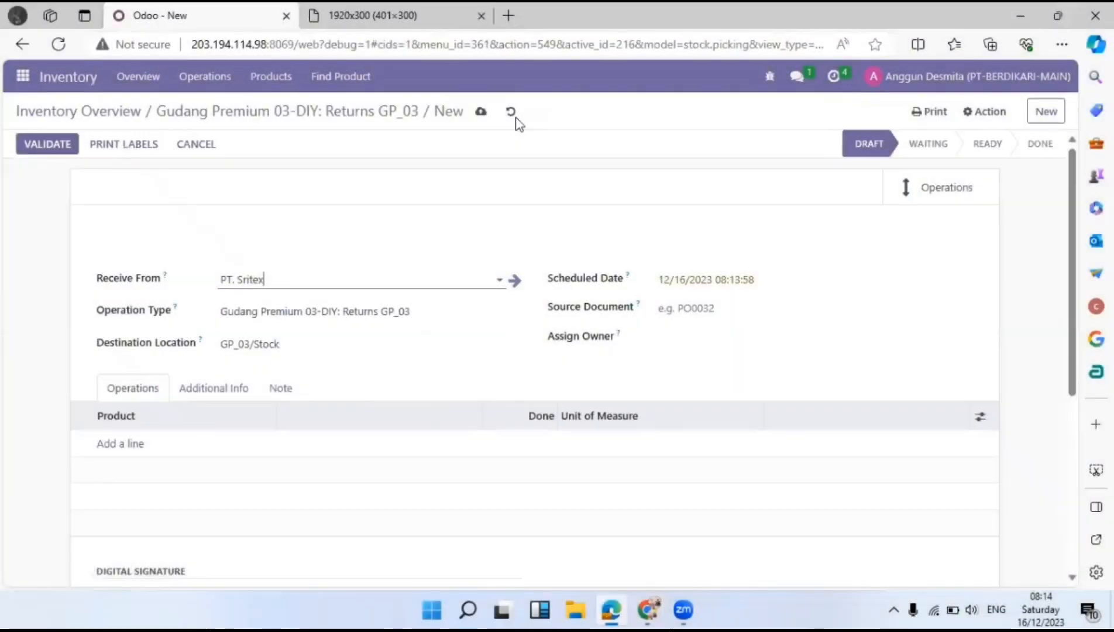
left_click(718, 332)
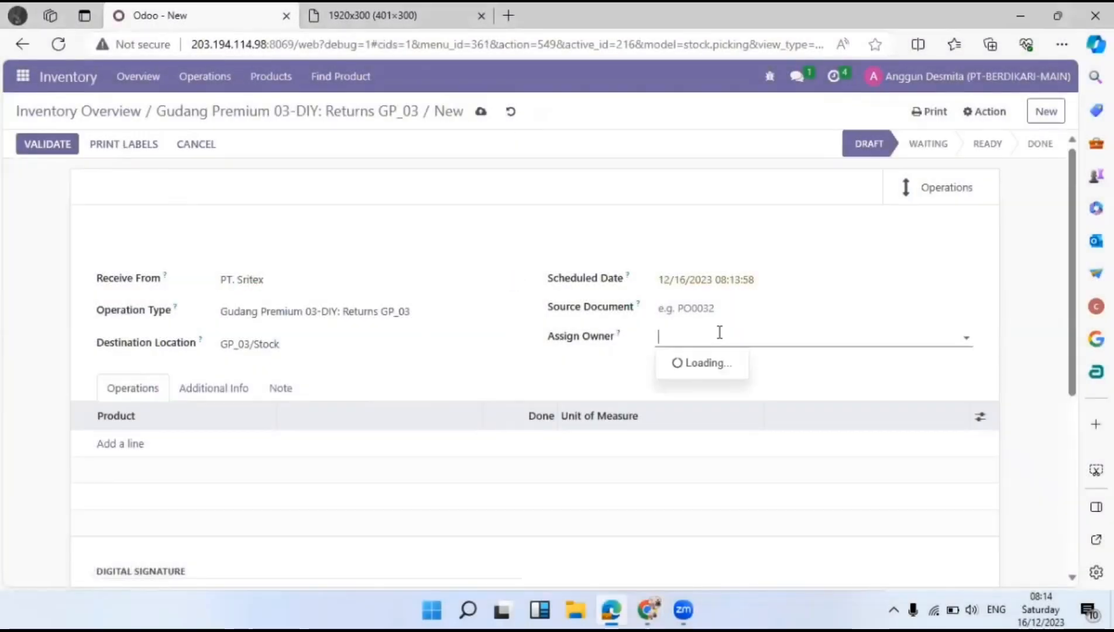
type("sri")
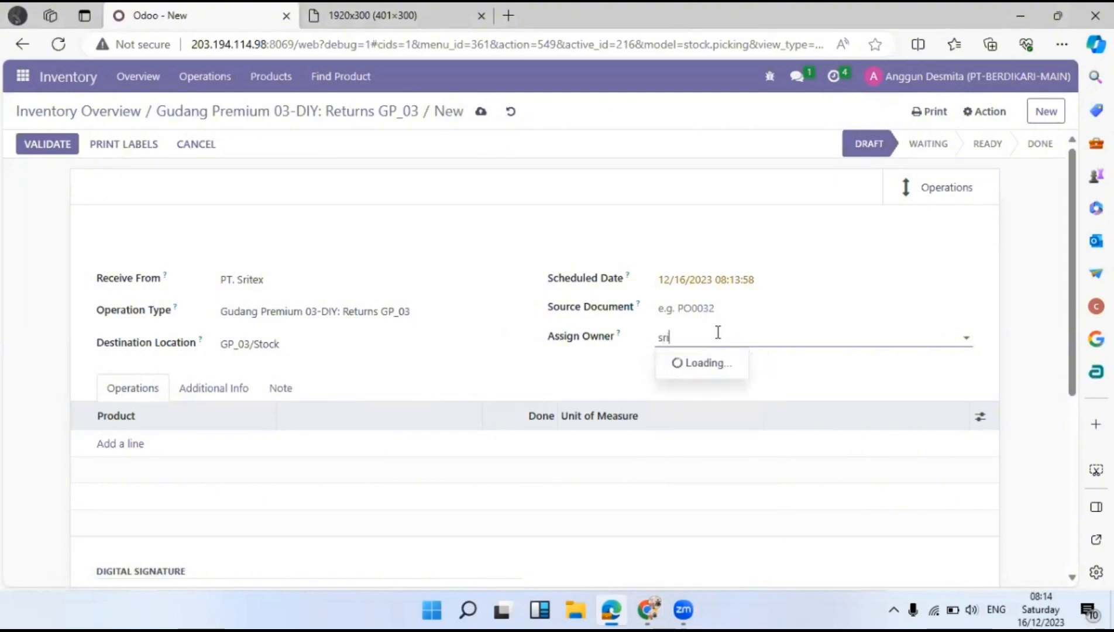
left_click(726, 368)
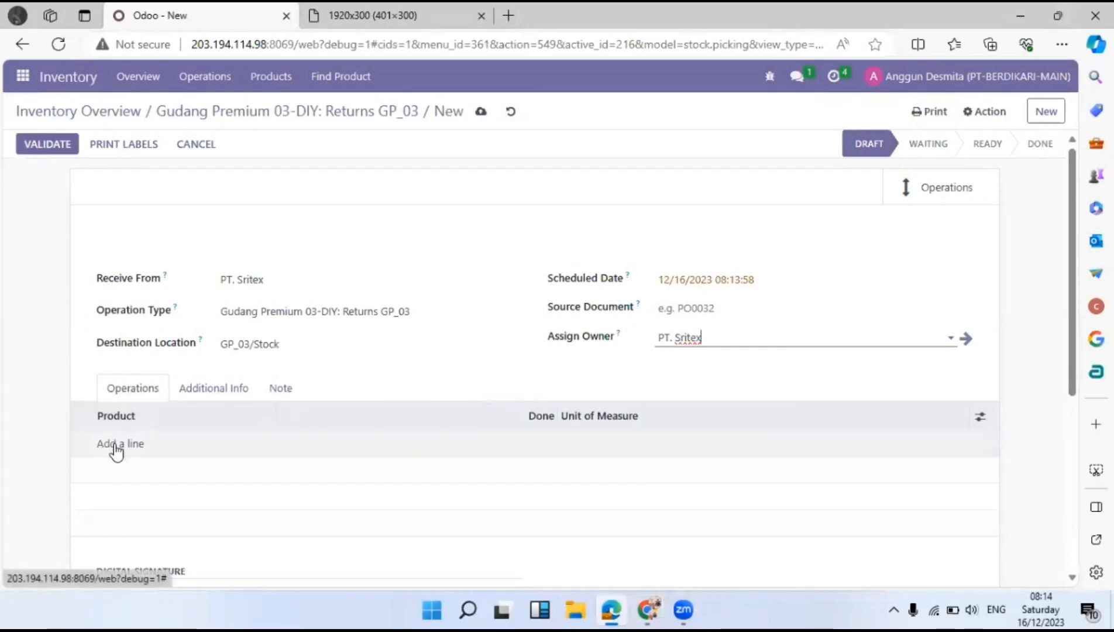
Add a Pakaian (Fashion) product line, checking it against the credit note image.
left_click(115, 440)
left_click(145, 446)
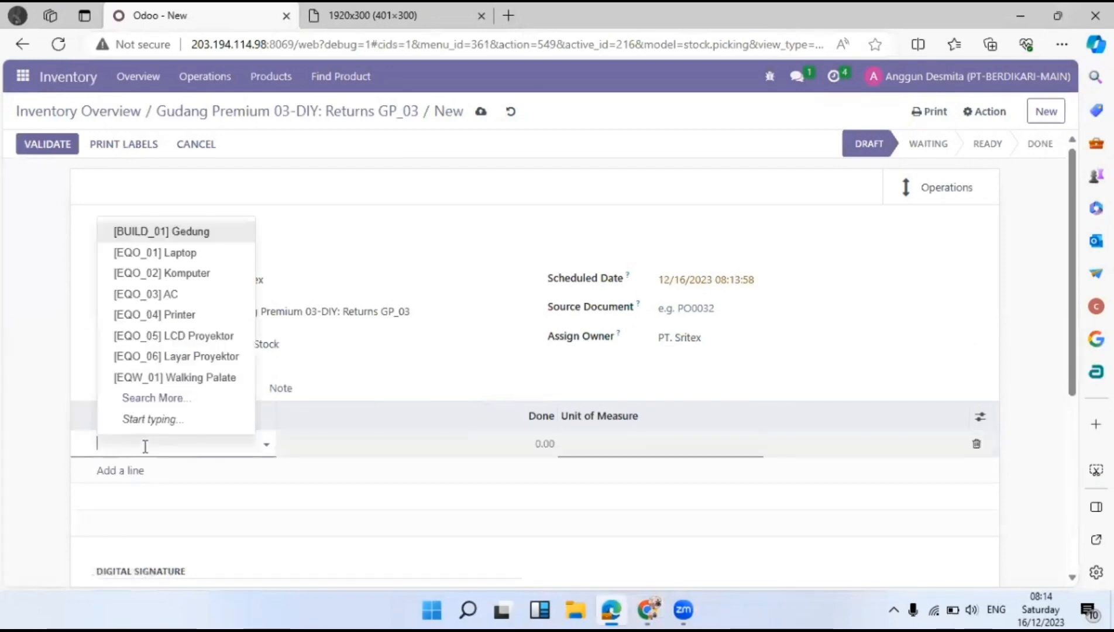
left_click(354, 12)
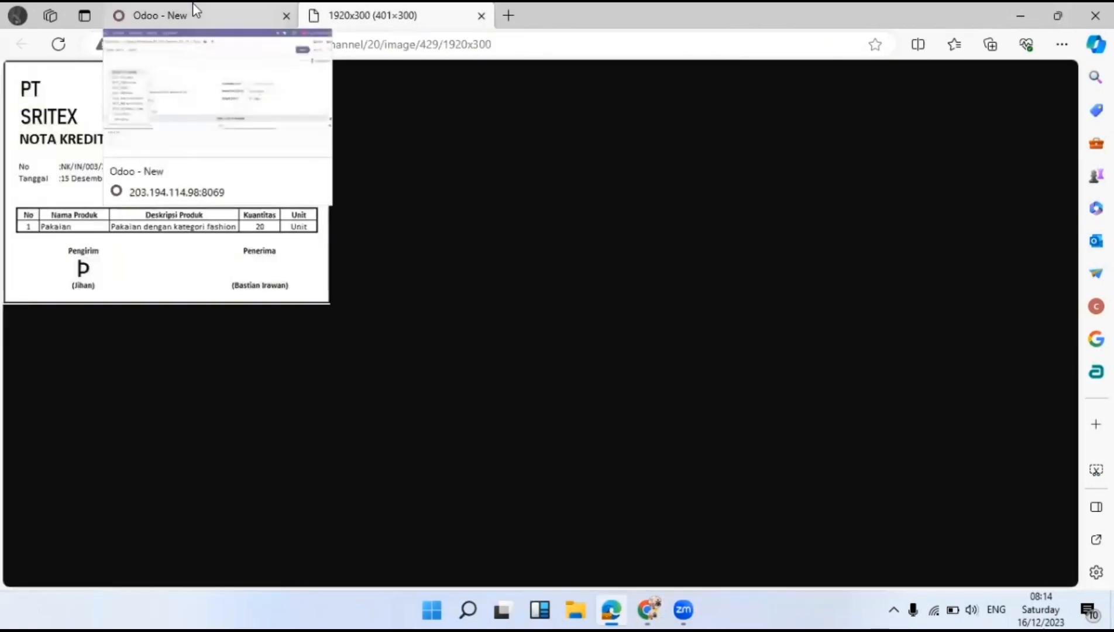
left_click(195, 10)
left_click(443, 9)
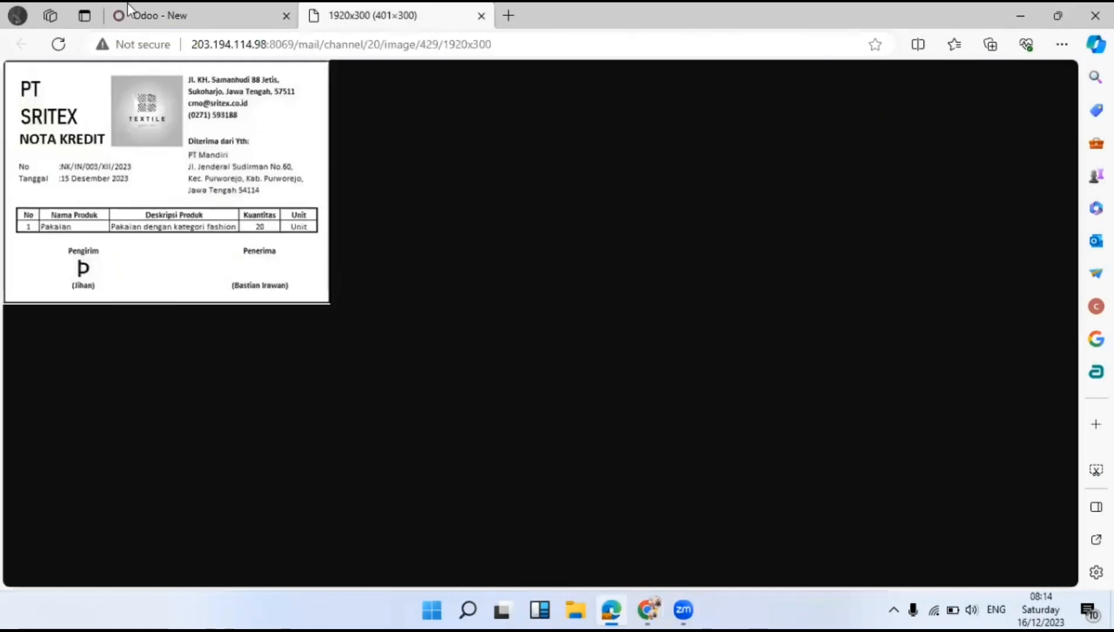
left_click(162, 9)
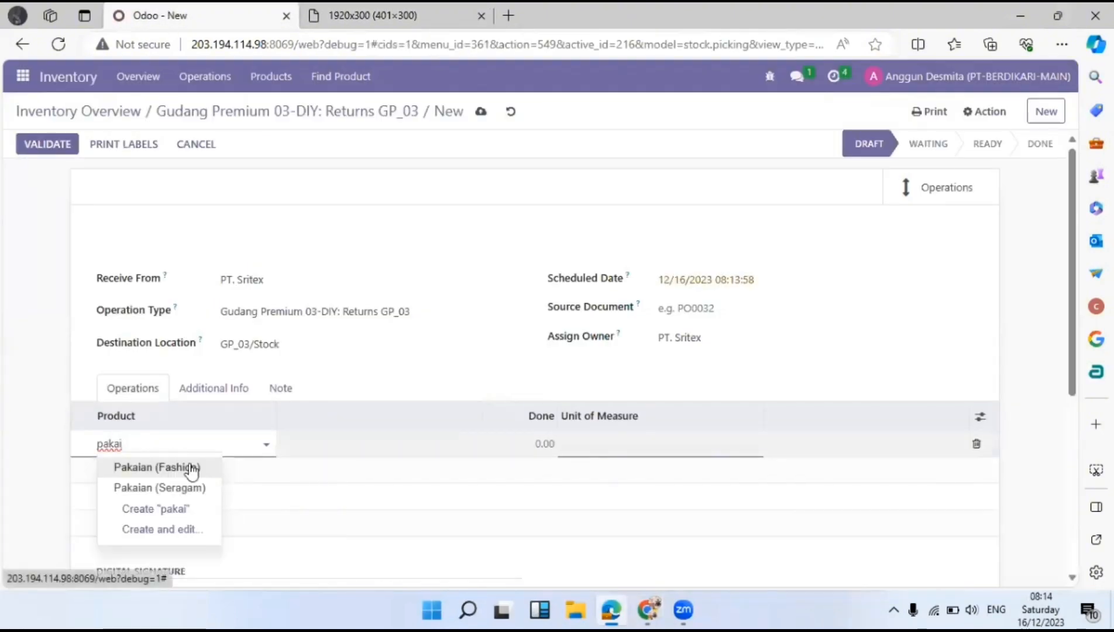
left_click(192, 465)
left_click(363, 9)
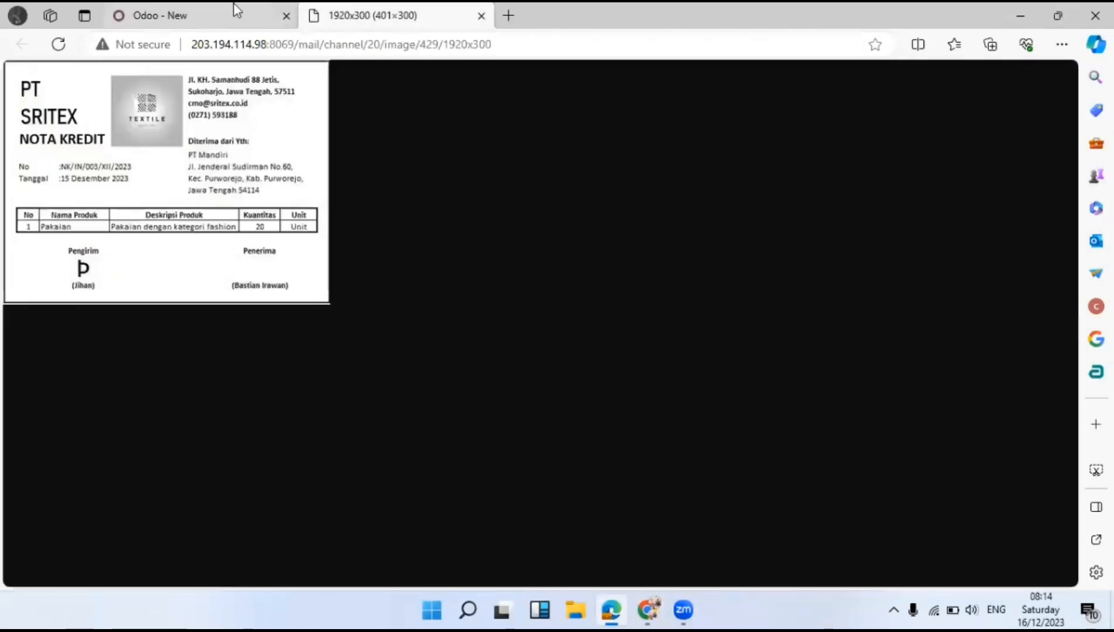
left_click(189, 3)
Set the line's done quantity to 20 Units and show the Serial Numbers column.
left_click(534, 443)
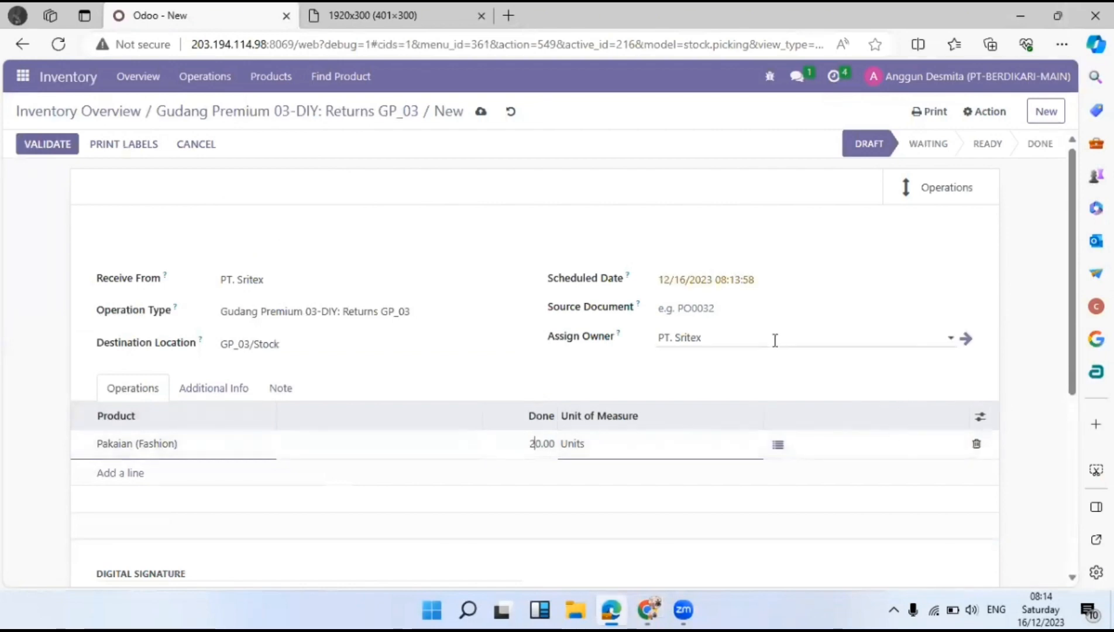
left_click(832, 384)
scroll(702, 421, "down", 1)
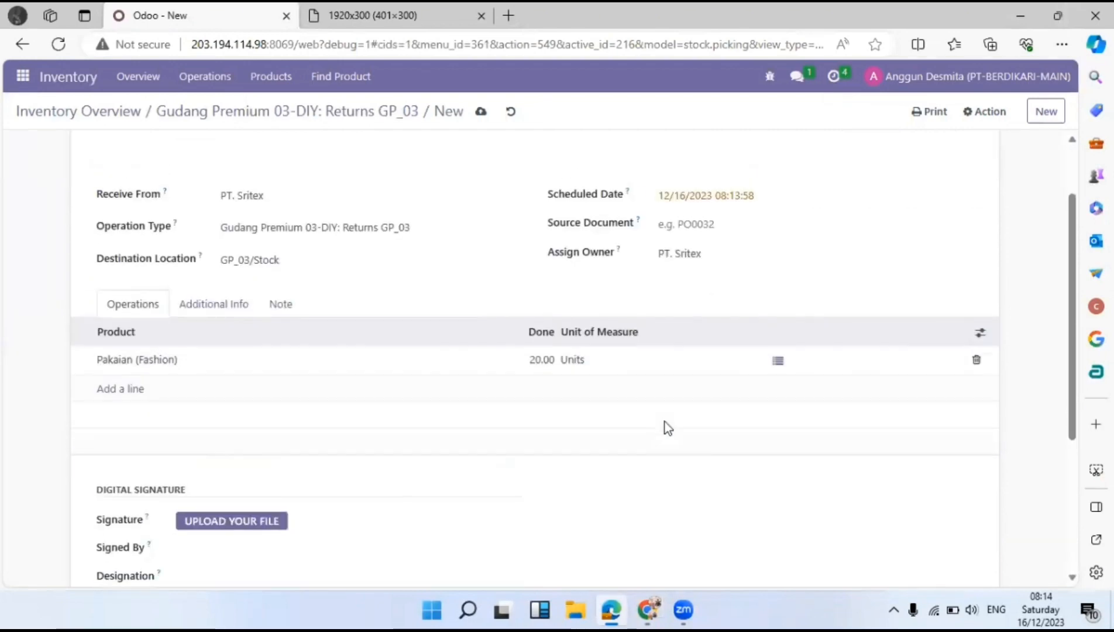
scroll(668, 422, "up", 1)
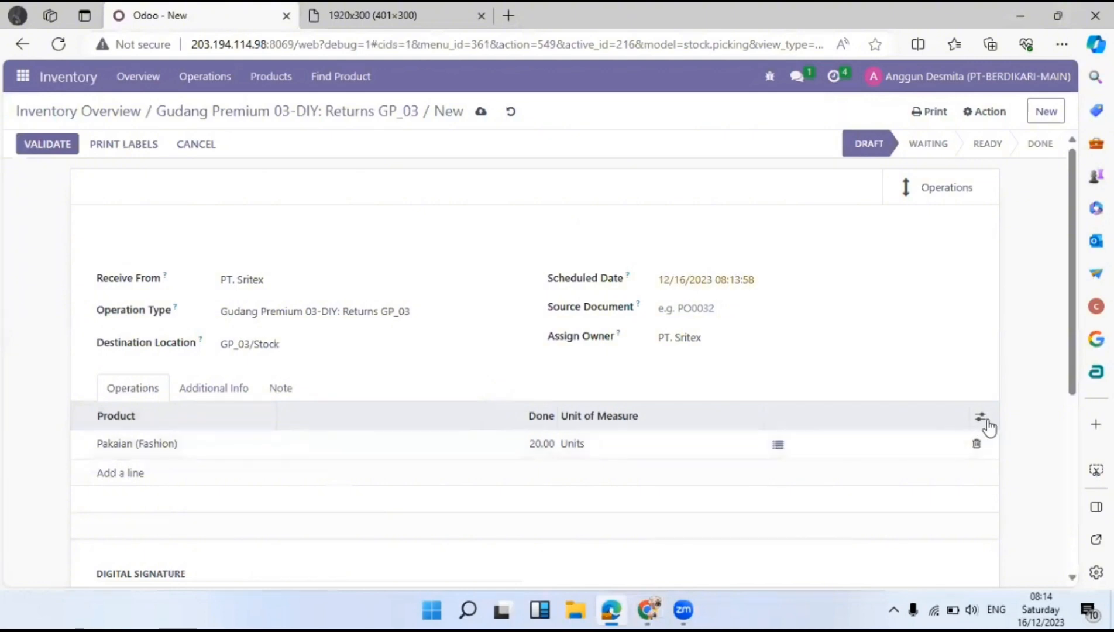
left_click(981, 418)
left_click(929, 509)
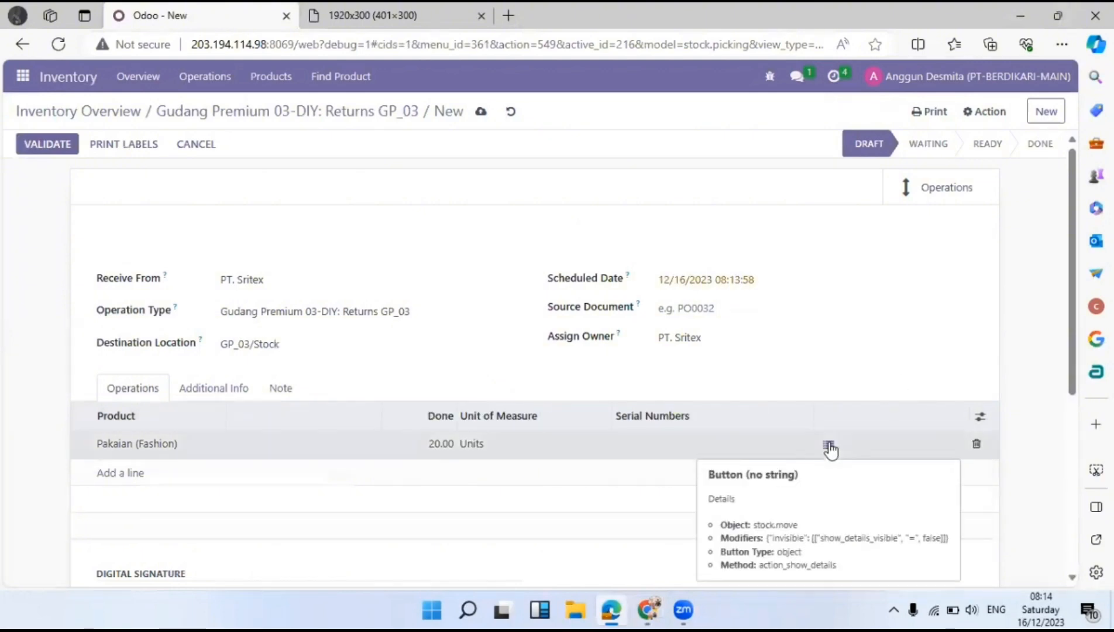
Open the Pakaian (Fashion) line's detailed operations and enter lot number 3456.
left_click(829, 445)
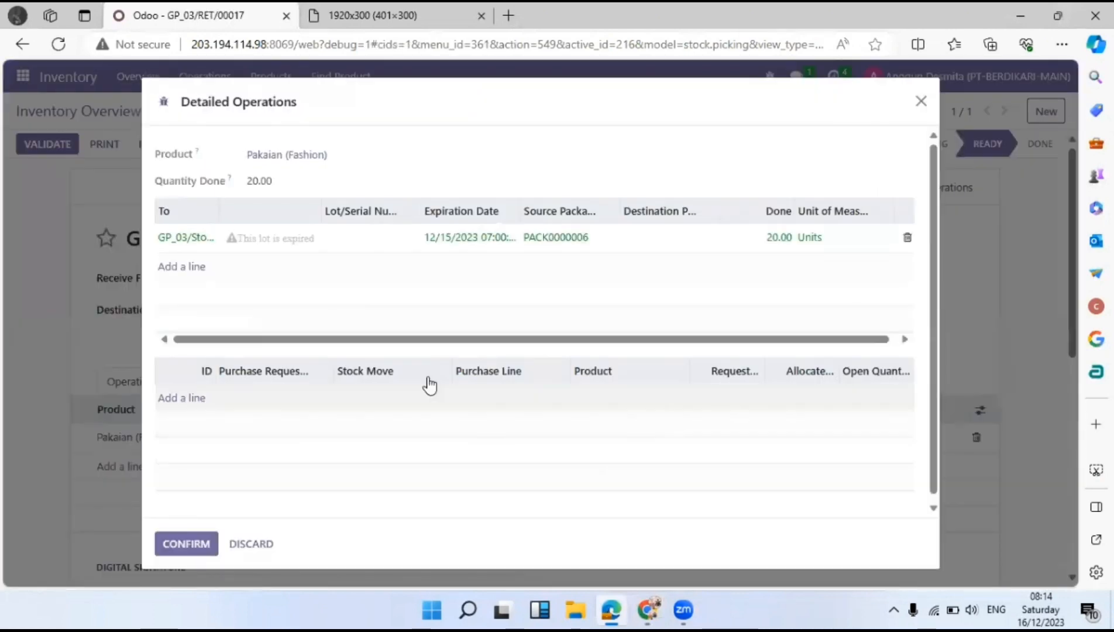
left_click(371, 250)
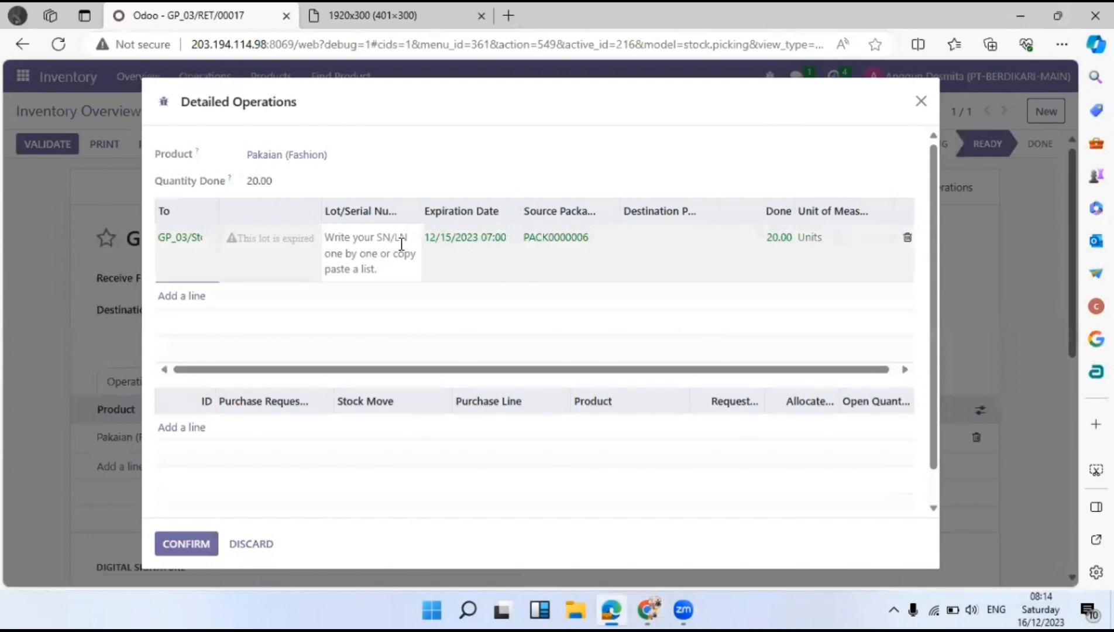
type("3456")
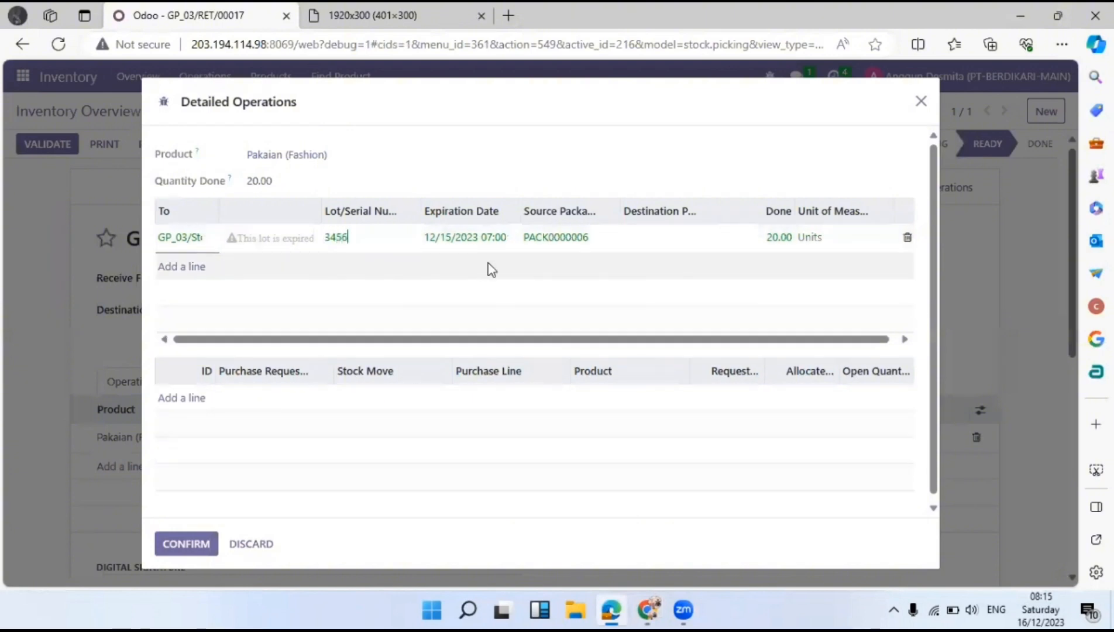
Set the lot's expiration date to 06/01/2025.
left_click(474, 237)
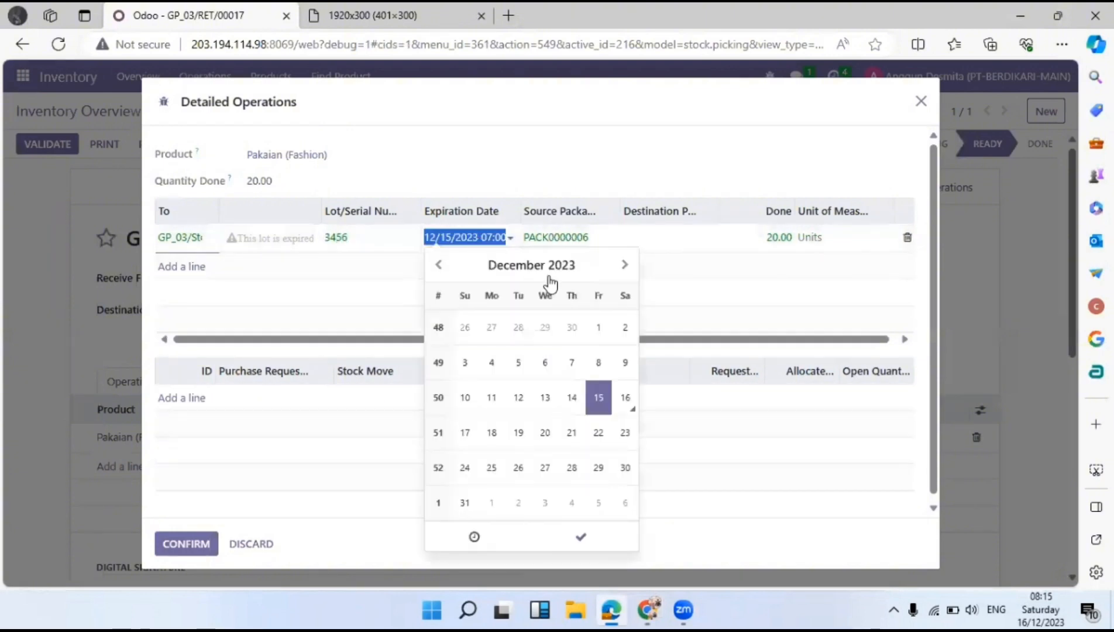
left_click(624, 265)
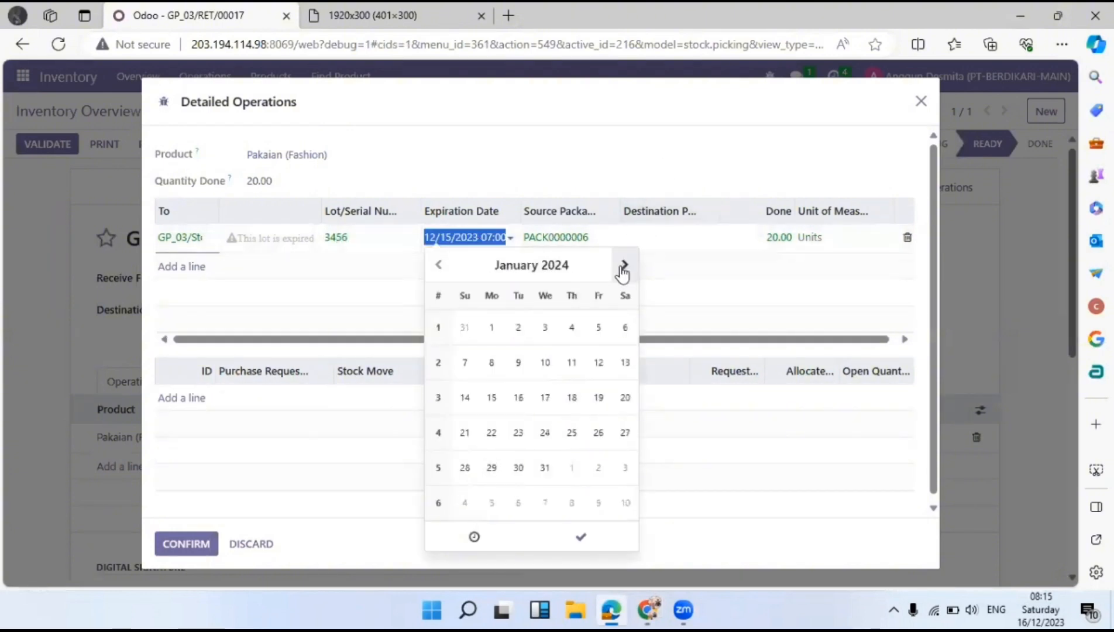
left_click(624, 265)
left_click(624, 265)
left_click(624, 265)
left_click(624, 265)
left_click(624, 265)
left_click(624, 265)
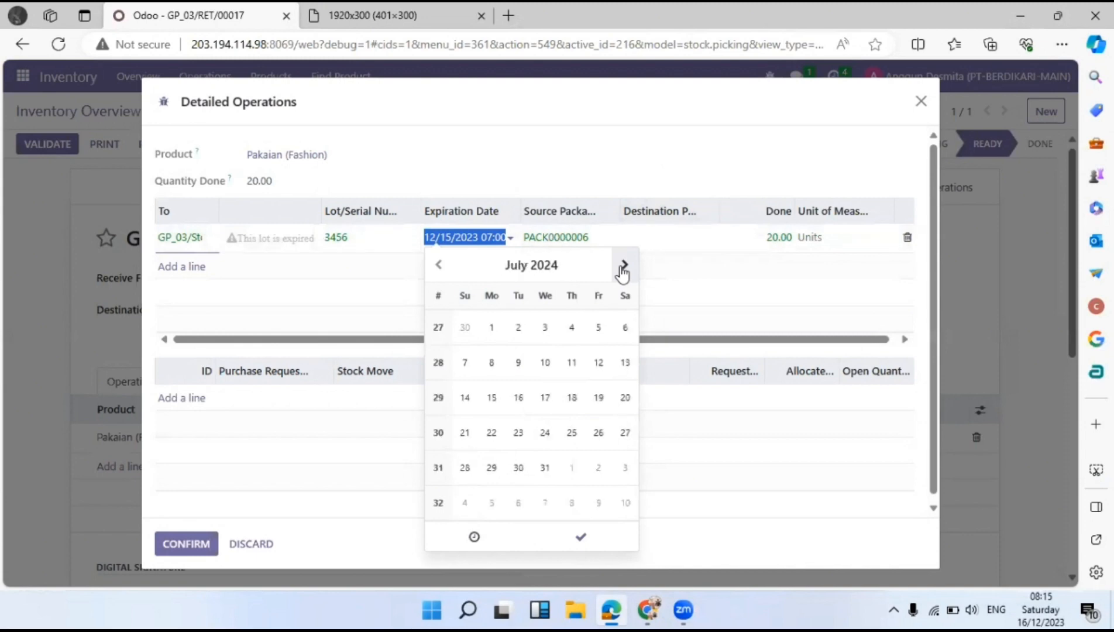
left_click(624, 265)
left_click(624, 265)
left_click(625, 265)
left_click(624, 265)
left_click(565, 270)
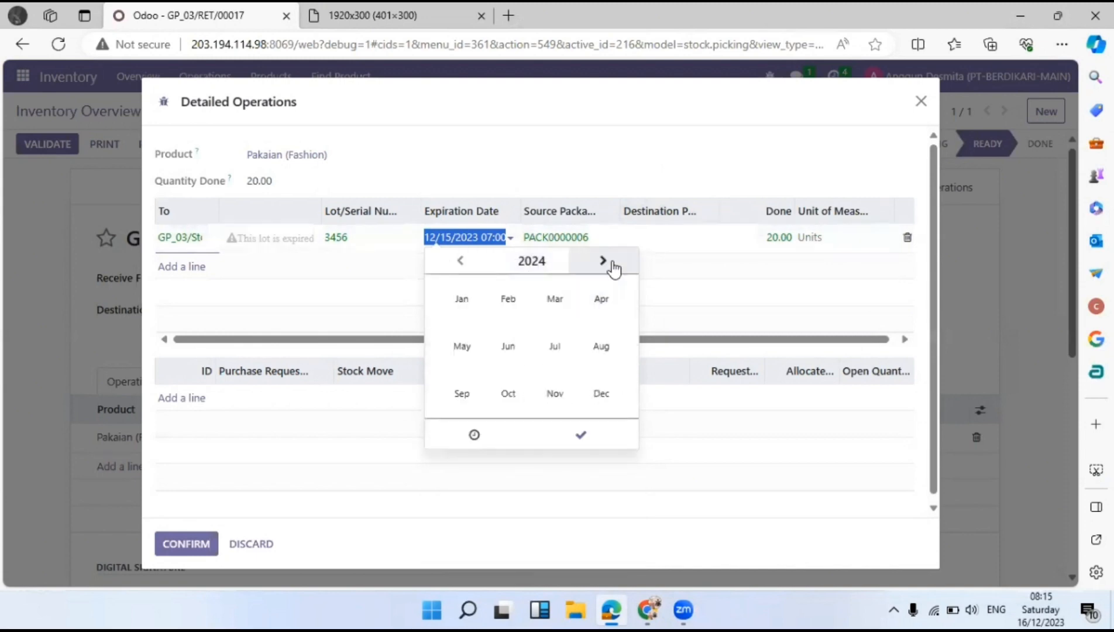
left_click(595, 266)
left_click(508, 346)
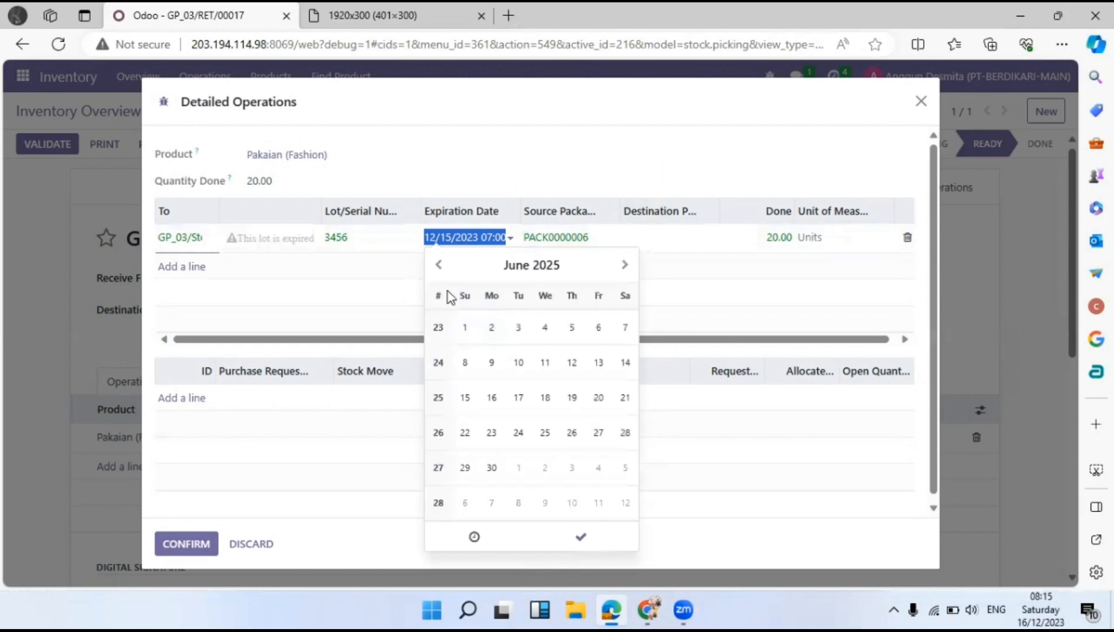
left_click(468, 327)
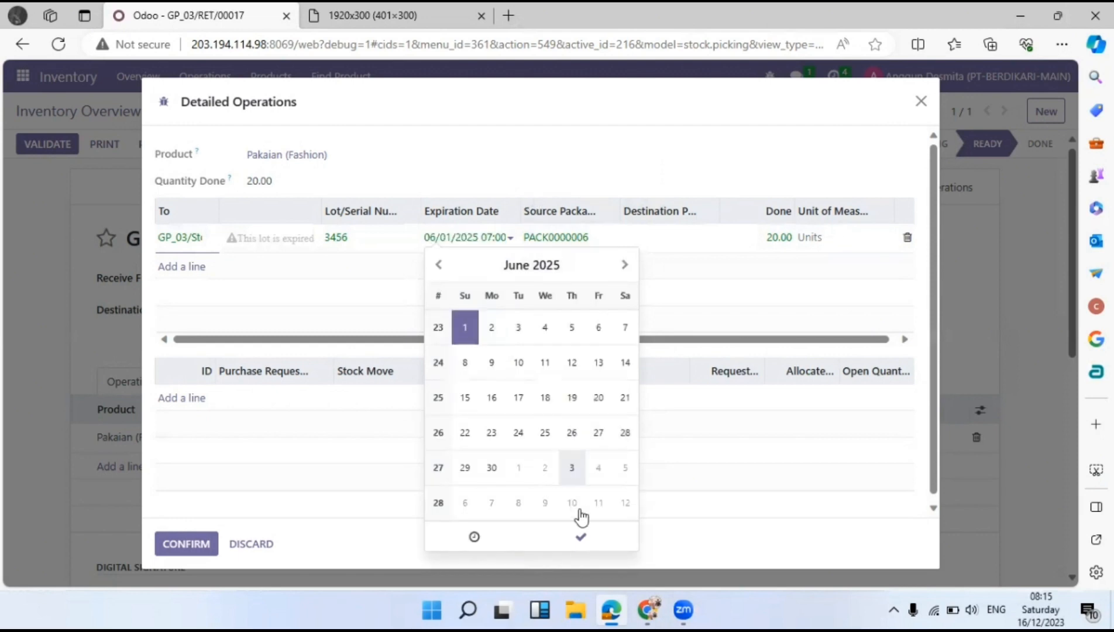
left_click(599, 544)
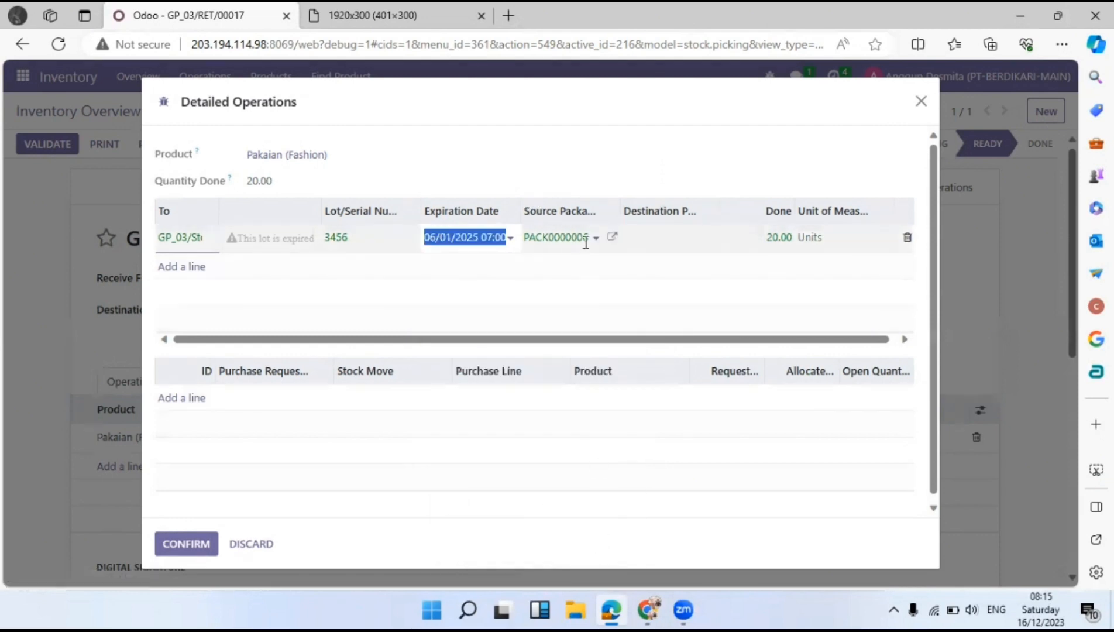
Choose GP01170001 as the destination package and save the detailed operations.
left_click(691, 241)
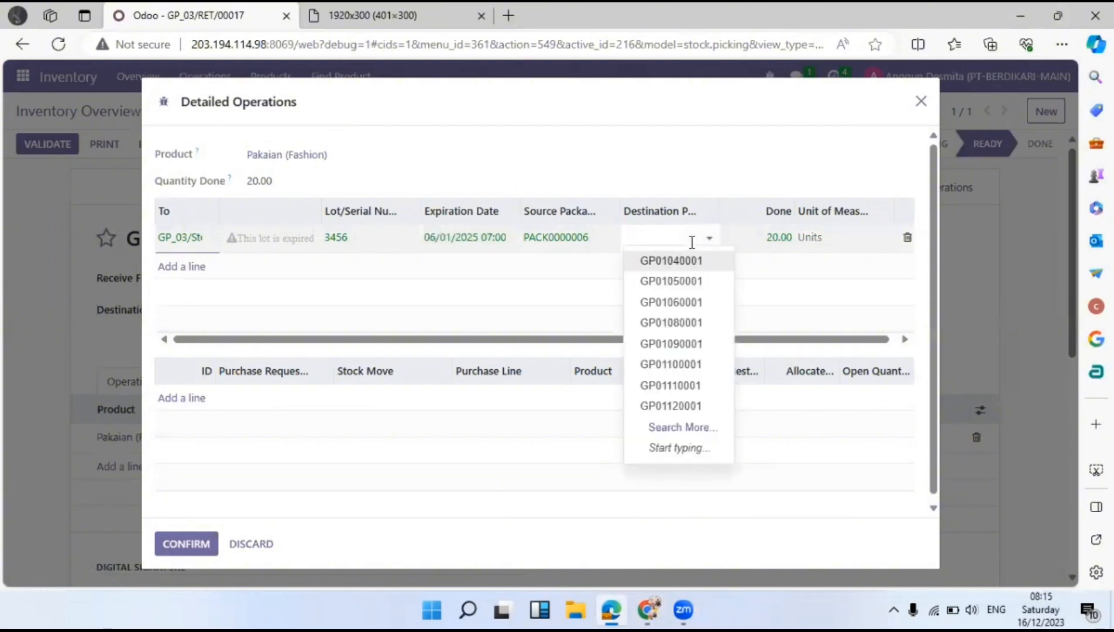
left_click(679, 432)
scroll(274, 309, "down", 5)
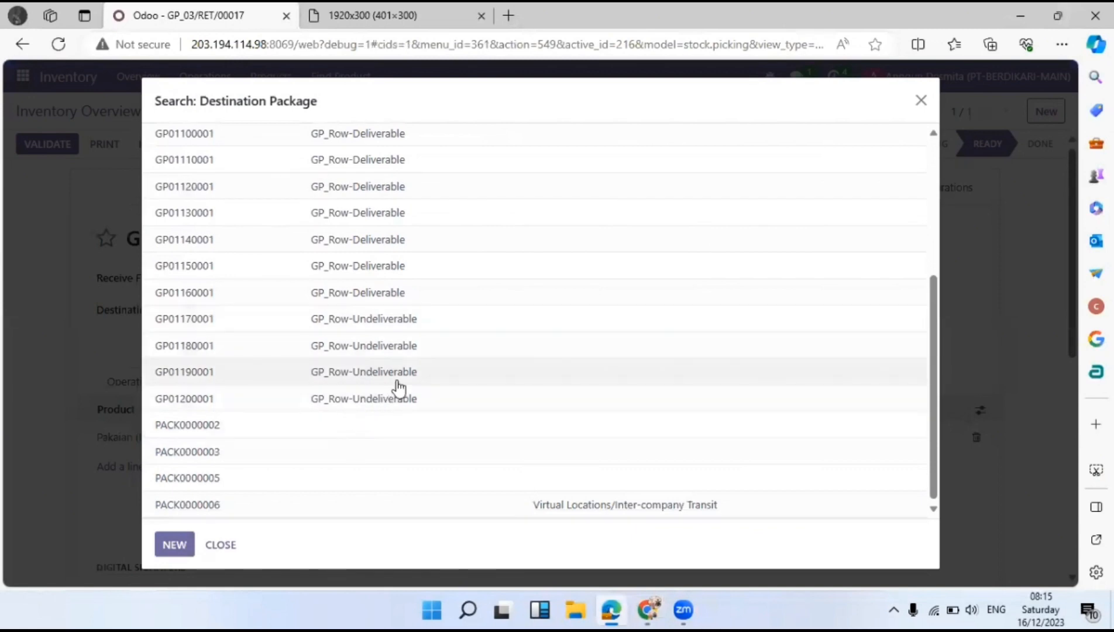
left_click(442, 323)
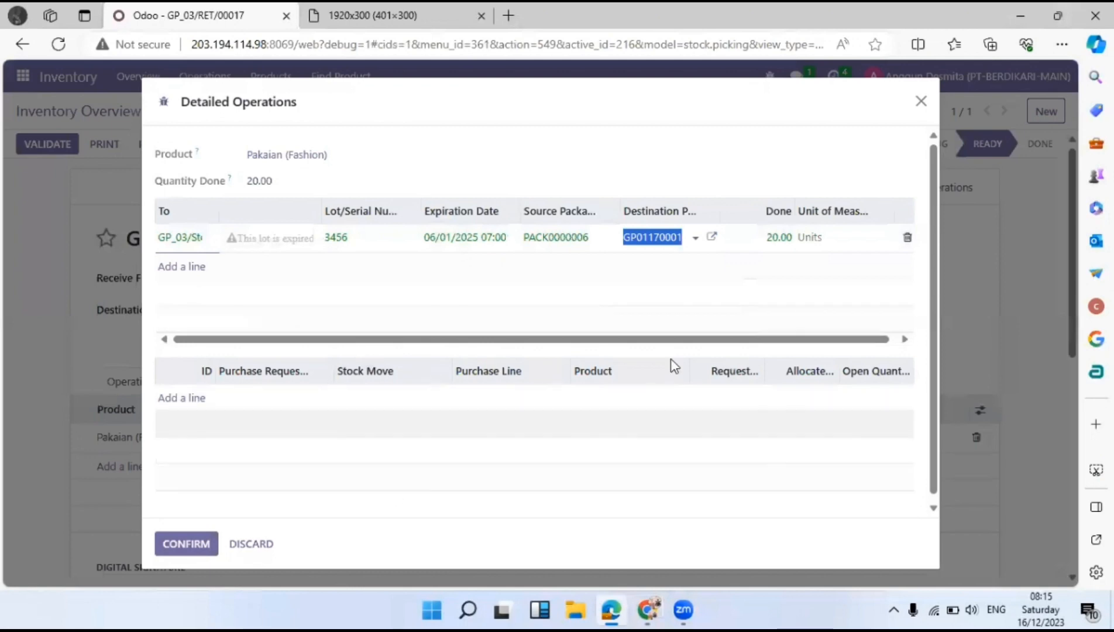
left_click(188, 544)
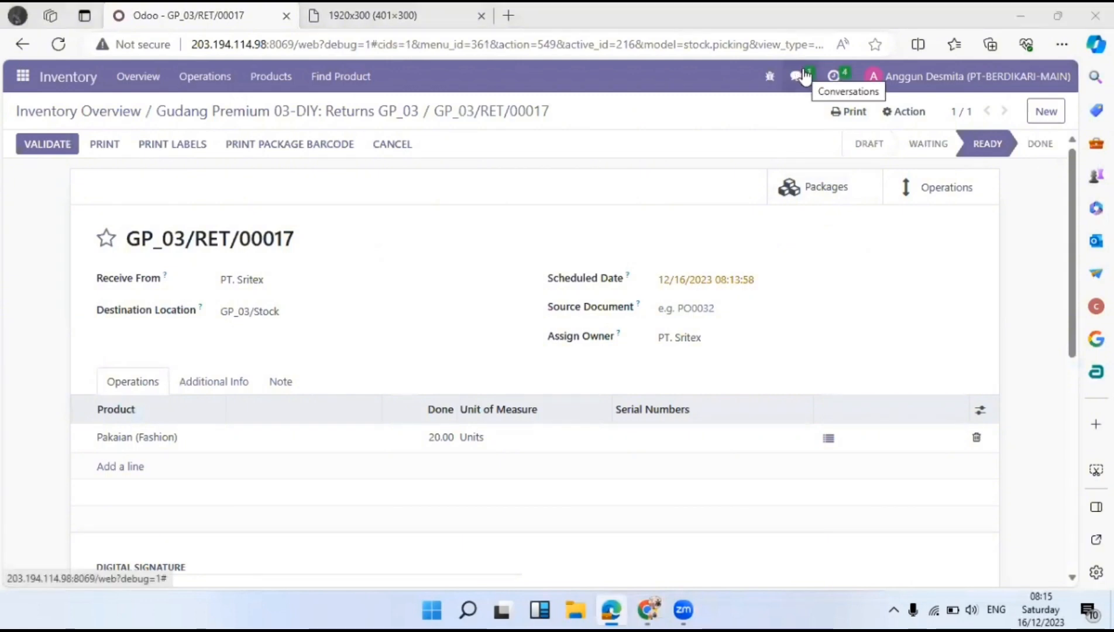
Read the Discuss message asking to validate GP_03/RET/00017, then go to the Inventory Overview.
left_click(805, 76)
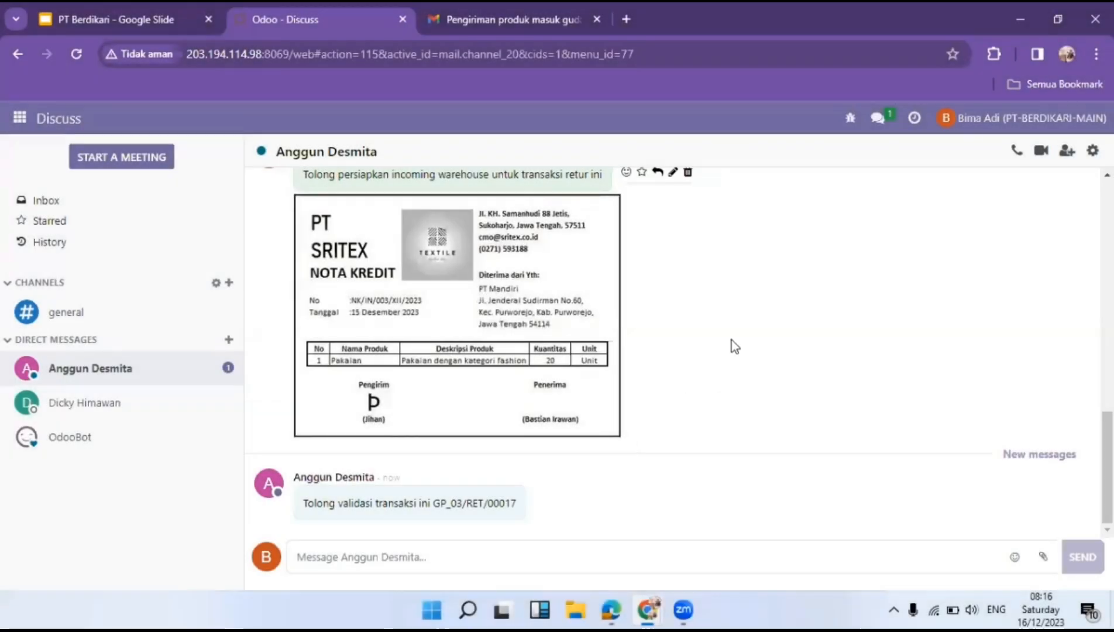
scroll(770, 426, "up", 1)
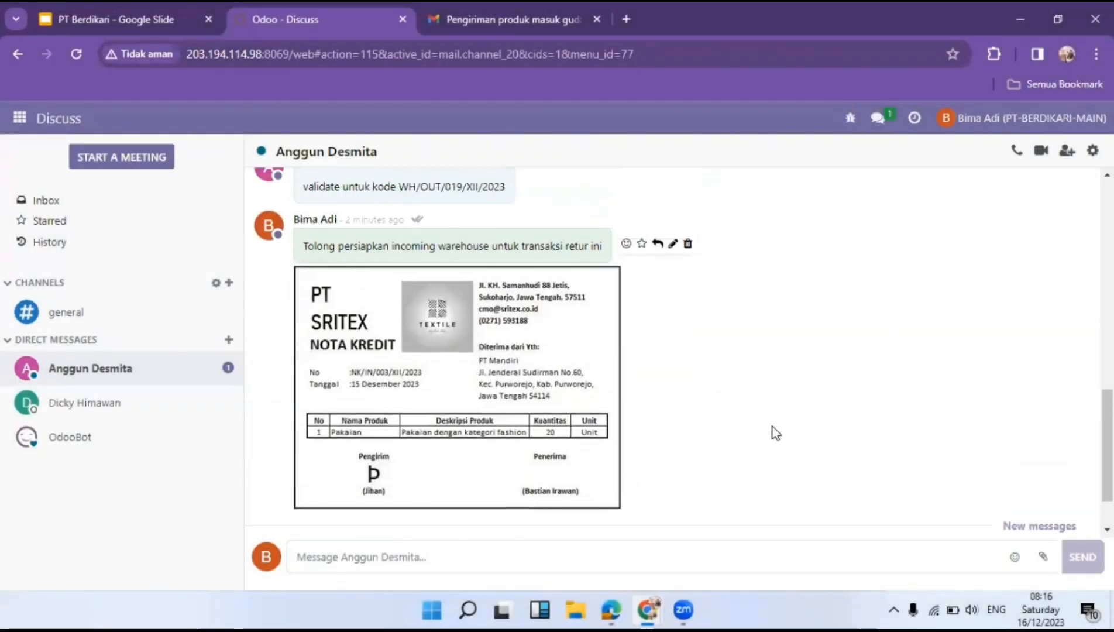
scroll(772, 427, "down", 1)
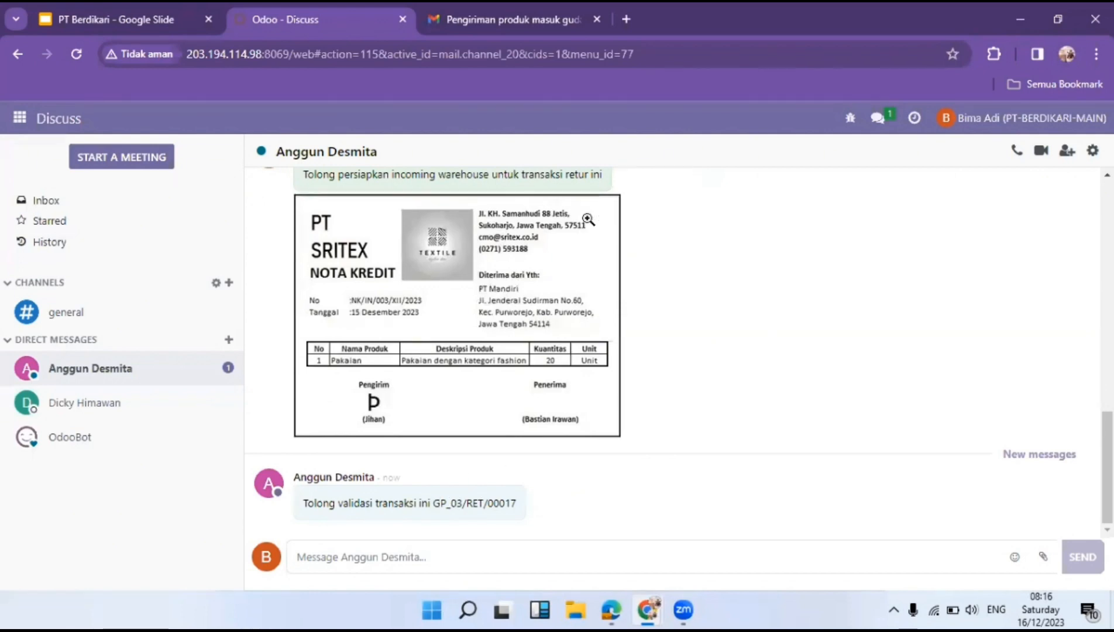
scroll(724, 356, "up", 1)
scroll(723, 356, "down", 1)
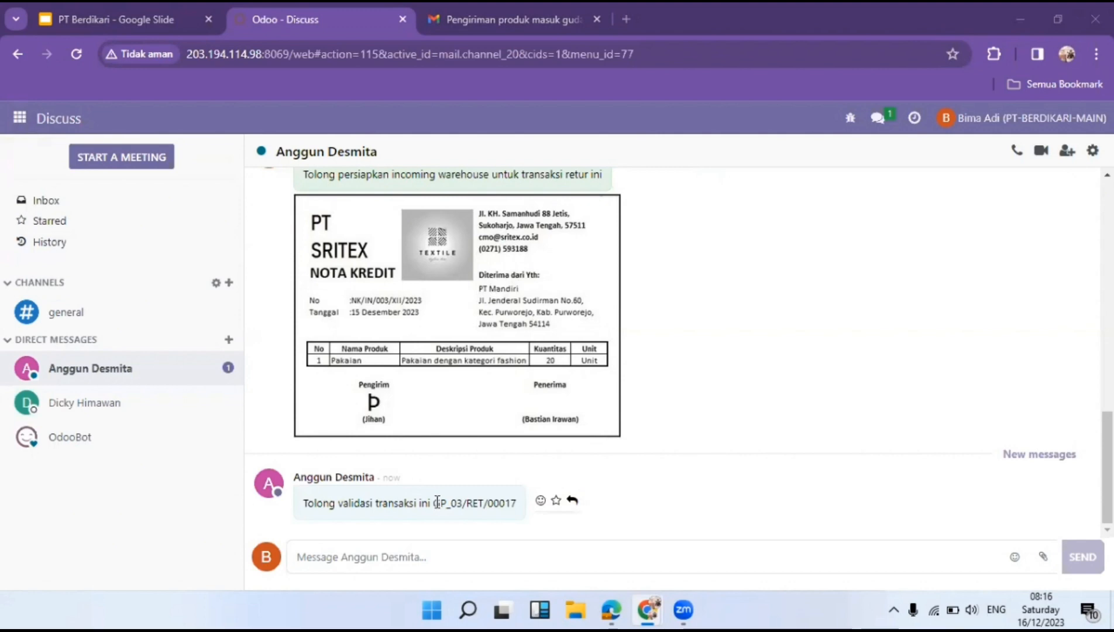
left_click(20, 119)
left_click(54, 379)
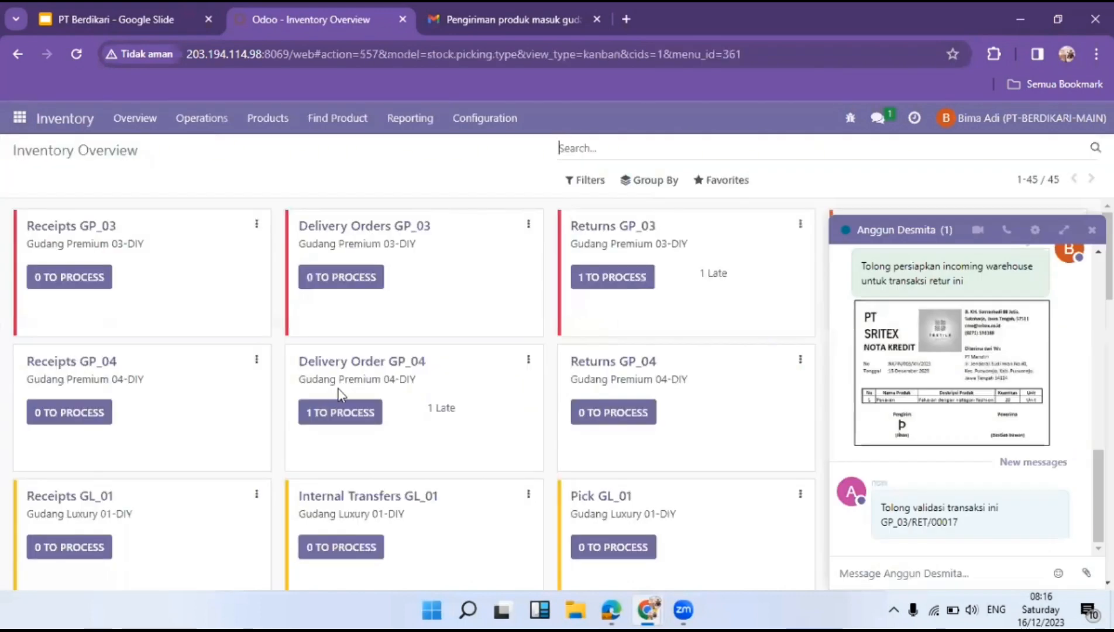
Open GP_03/RET/00017 from Returns GP_03's 1 TO PROCESS and compare it with the emailed Sritex credit note.
left_click(620, 276)
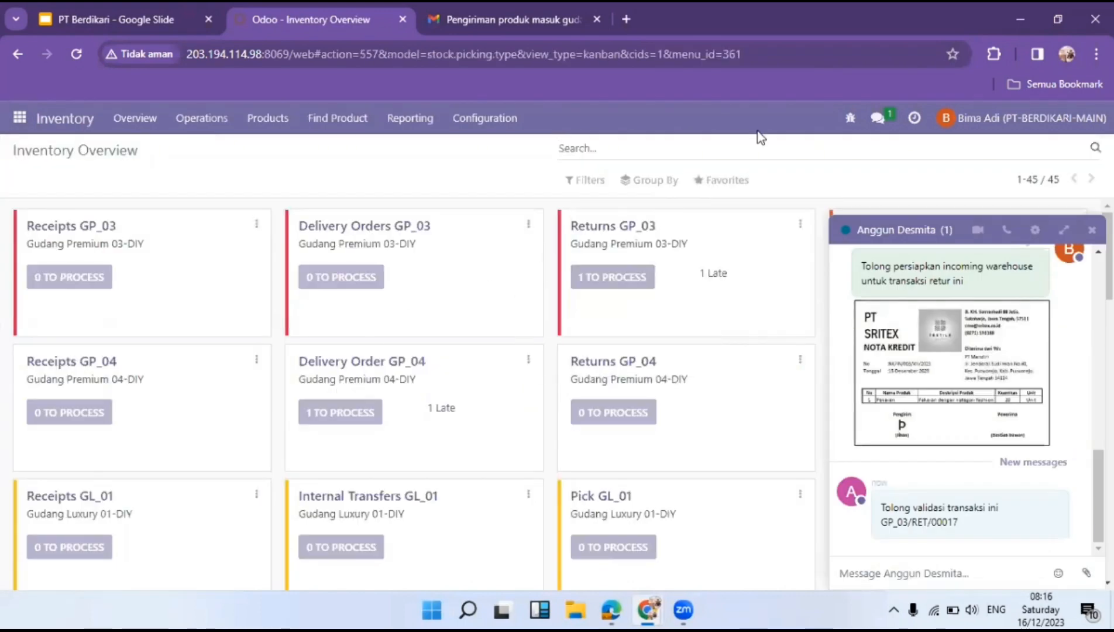
left_click(1092, 230)
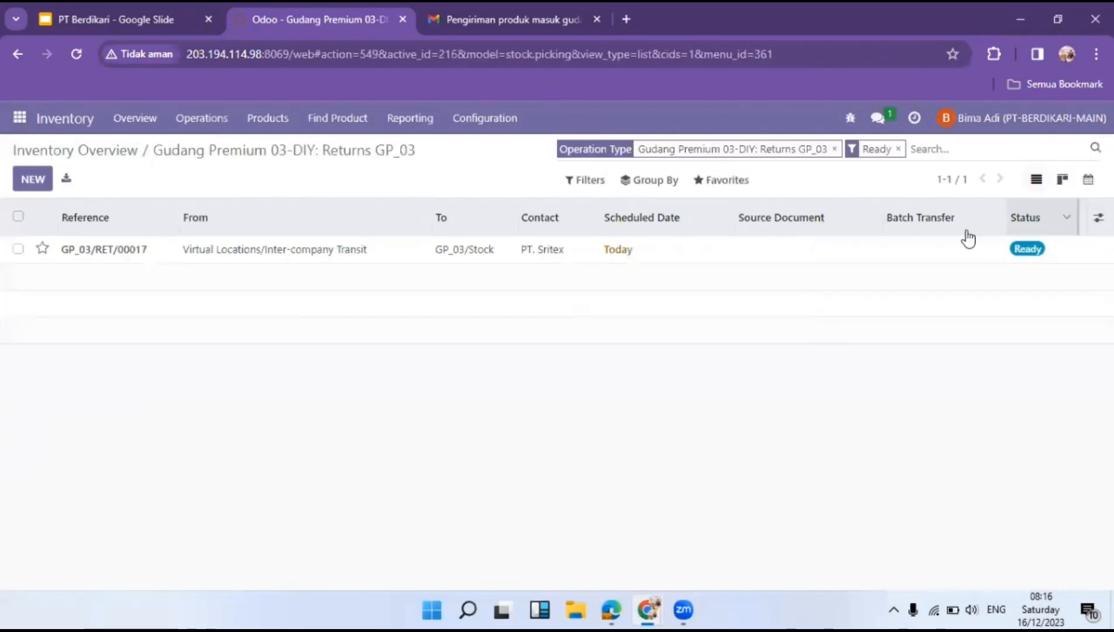
left_click(297, 252)
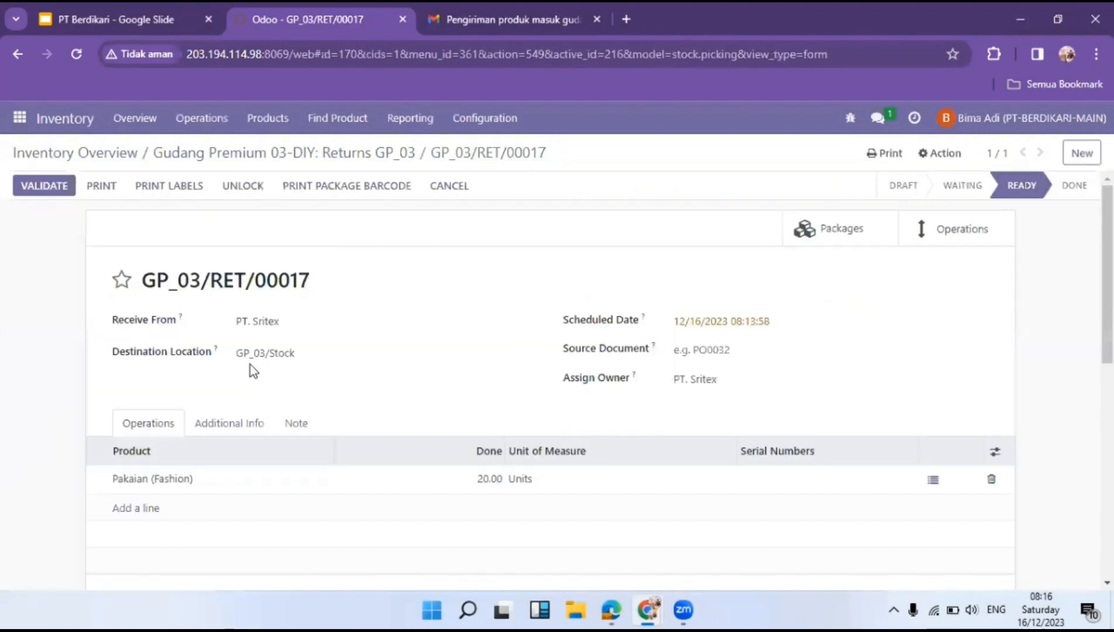
scroll(251, 374, "down", 3)
scroll(363, 351, "up", 3)
scroll(367, 351, "up", 1)
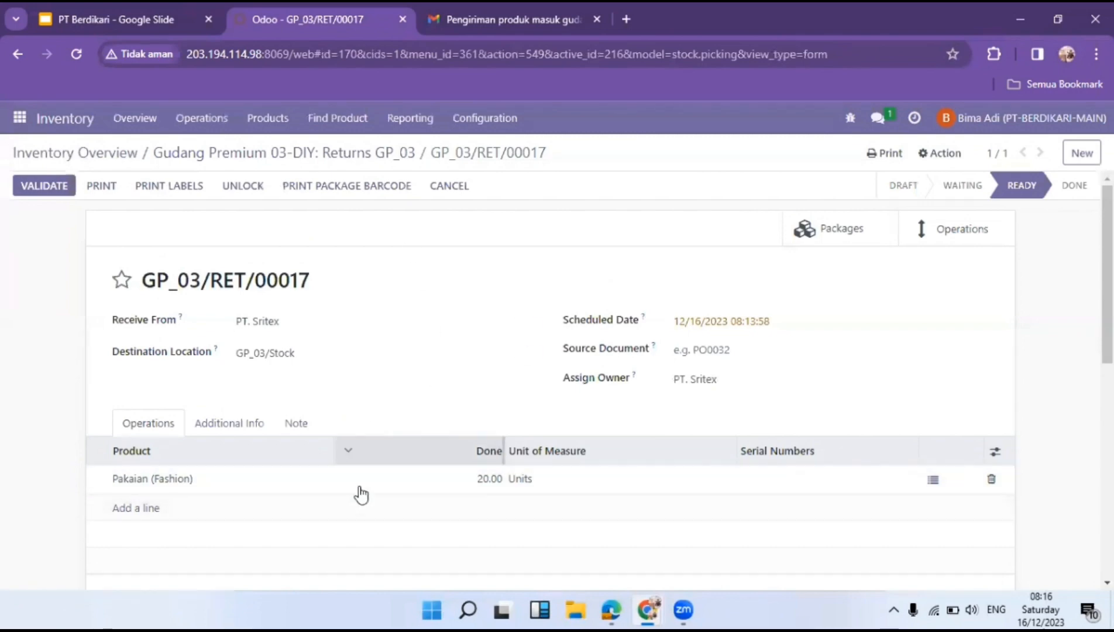
left_click(462, 19)
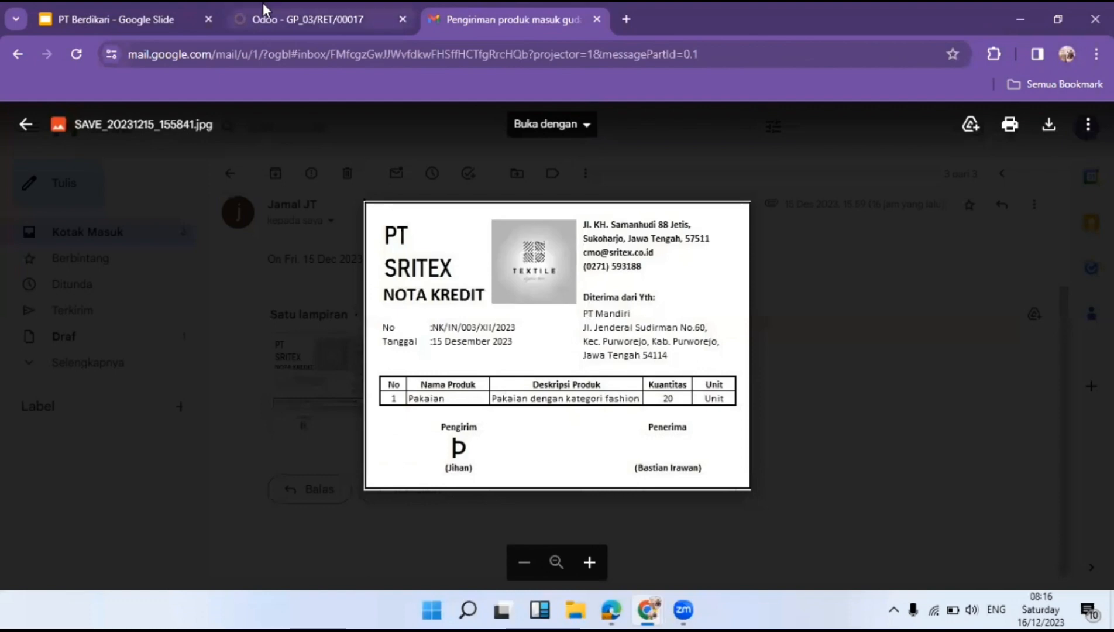
left_click(316, 23)
scroll(250, 345, "down", 4)
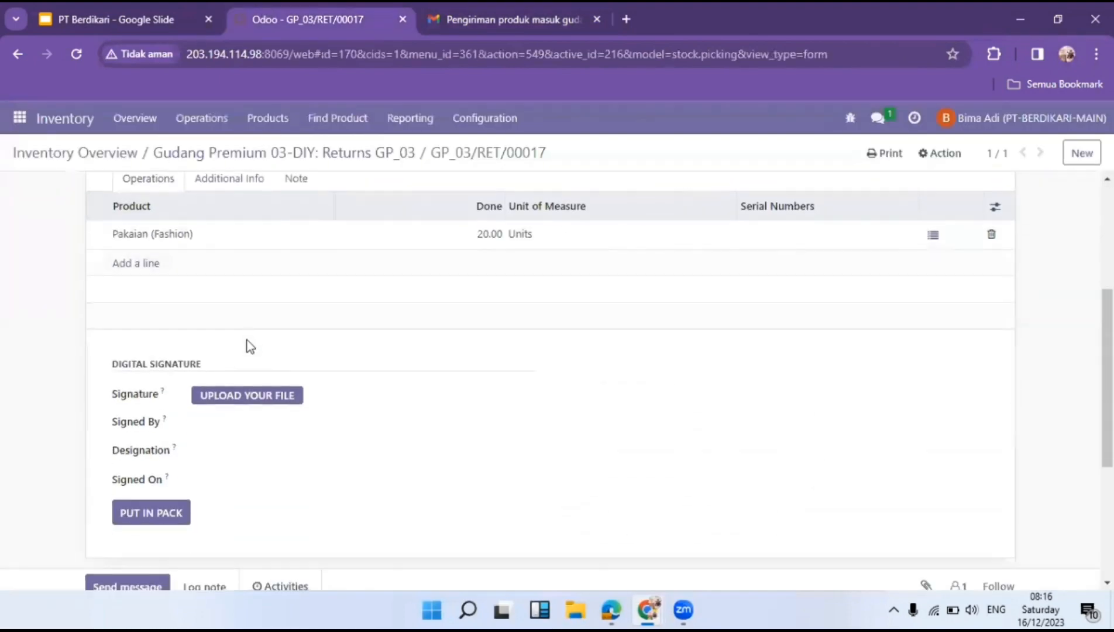
Upload the signature image and enter the signer's name and designation Manager Gudang DIY.
left_click(254, 397)
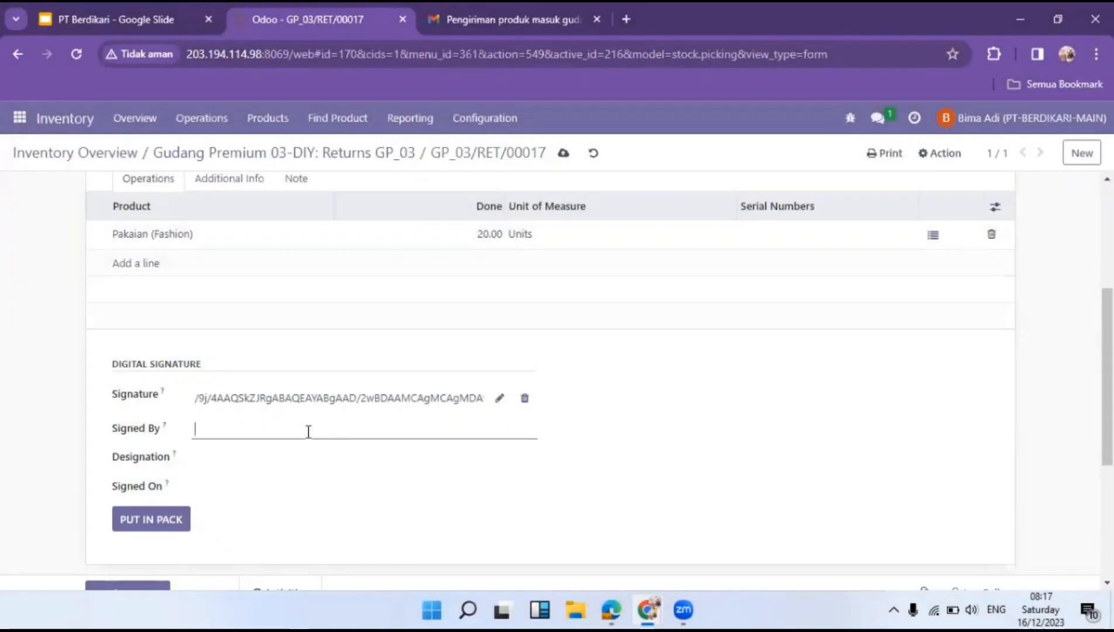
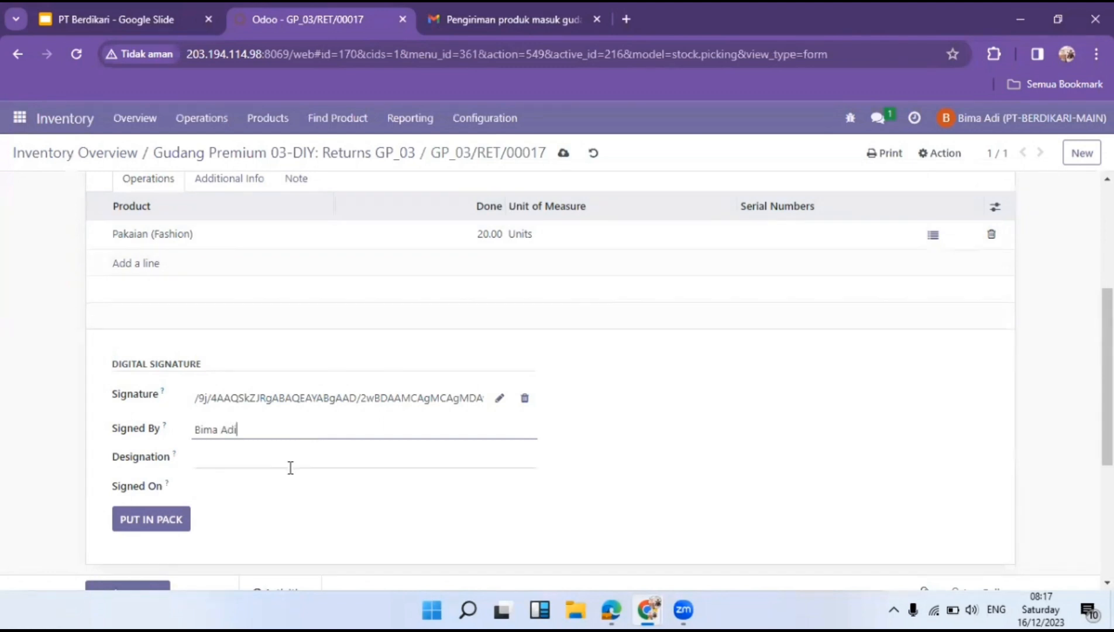
left_click(290, 467)
type("Manager ")
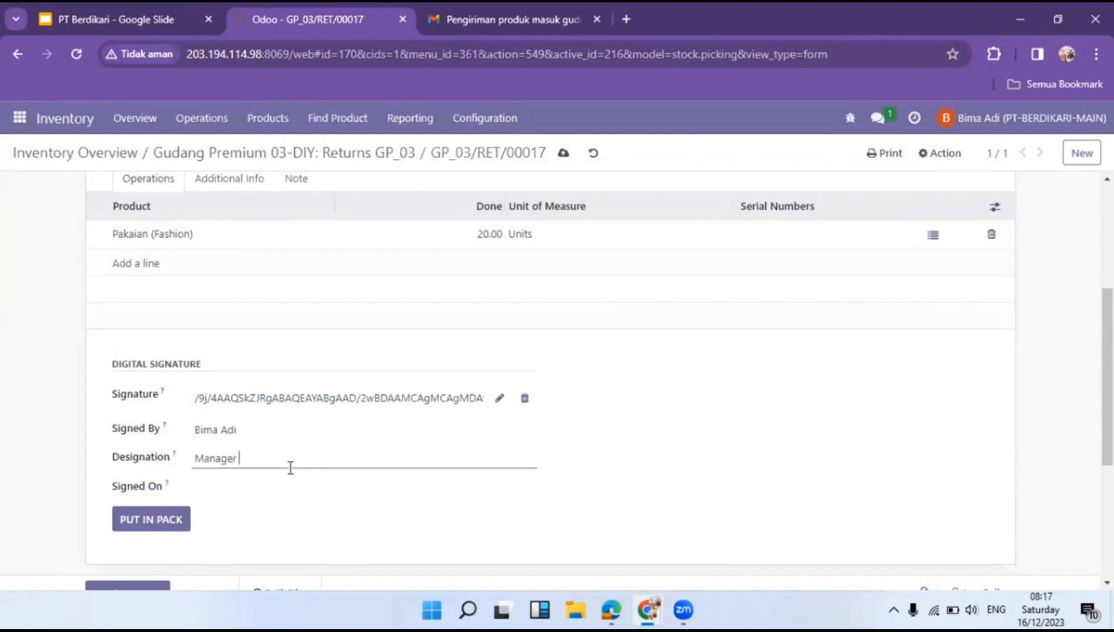
type("Gudang DIY")
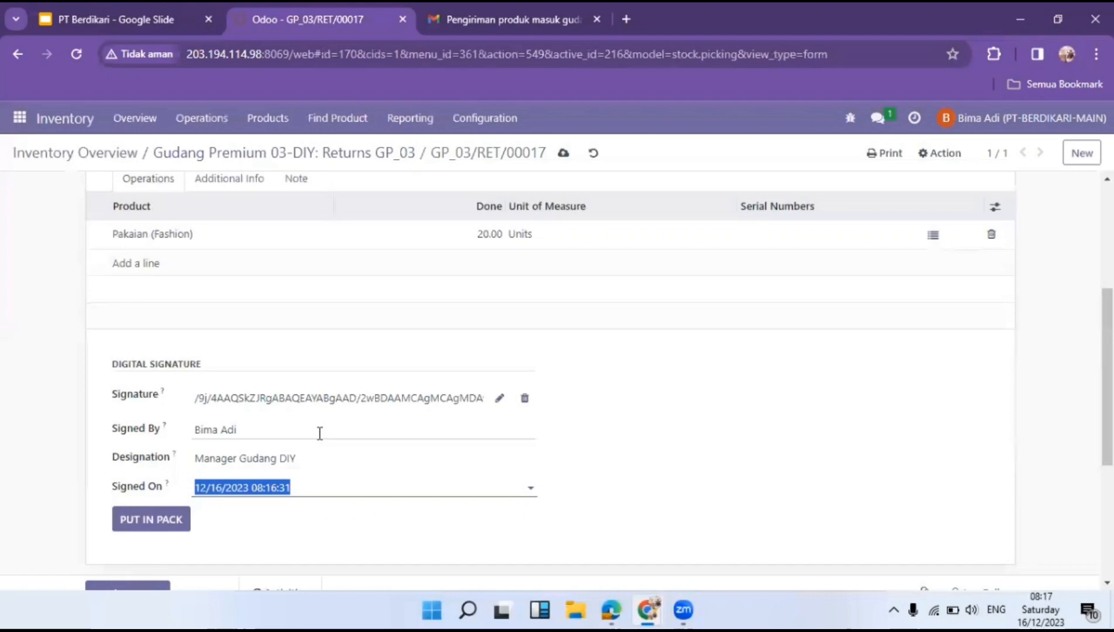
scroll(321, 436, "up", 5)
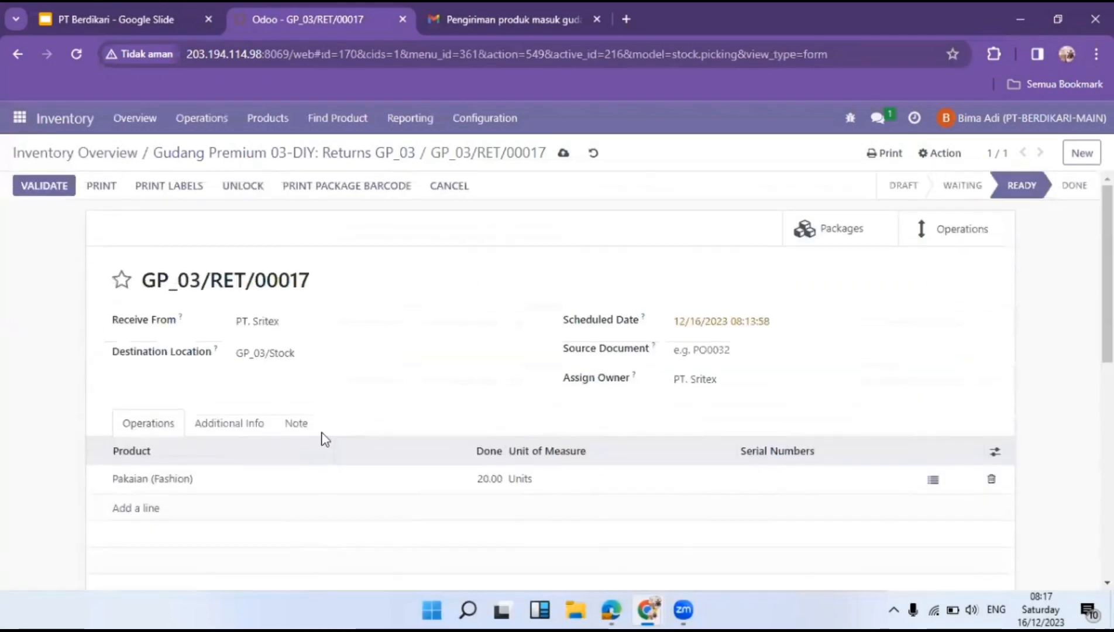
Validate return GP_03/RET/00017 so its status becomes Done.
left_click(44, 185)
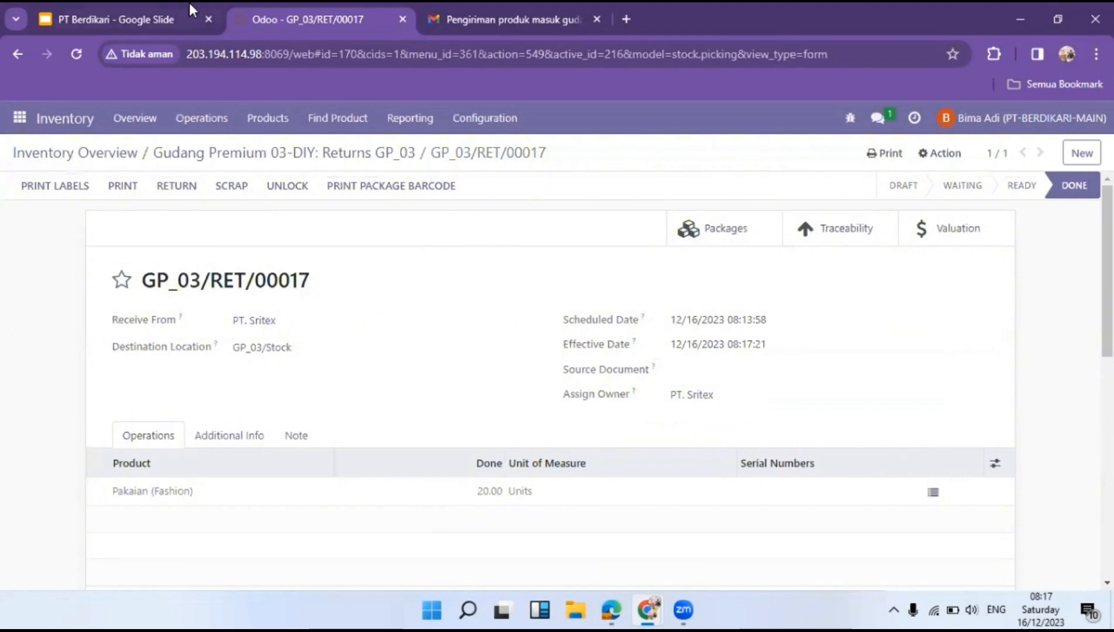
left_click(150, 2)
left_click(298, 2)
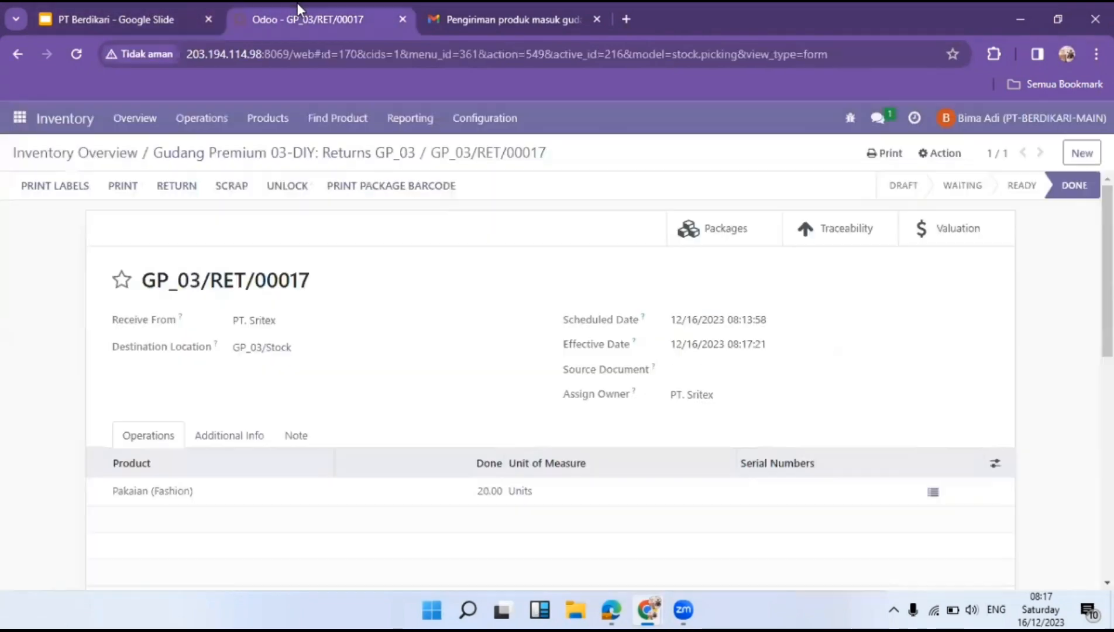
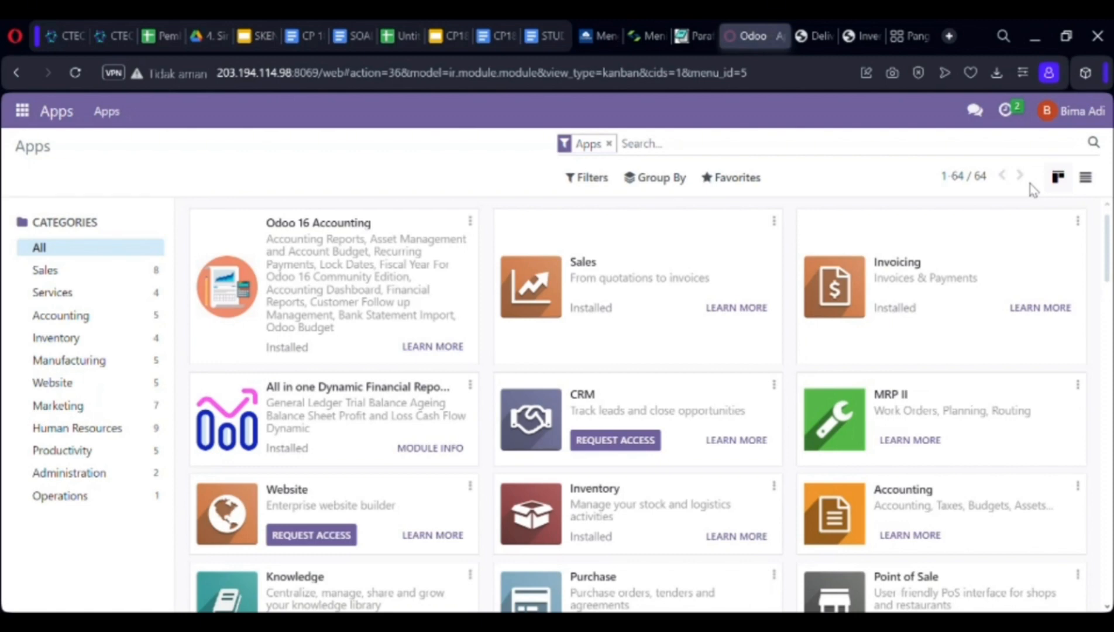
In Inventory, clear the Ready filter on Receipts GP_03 and open the Done receipt GP_04/IN/00017.
left_click(23, 112)
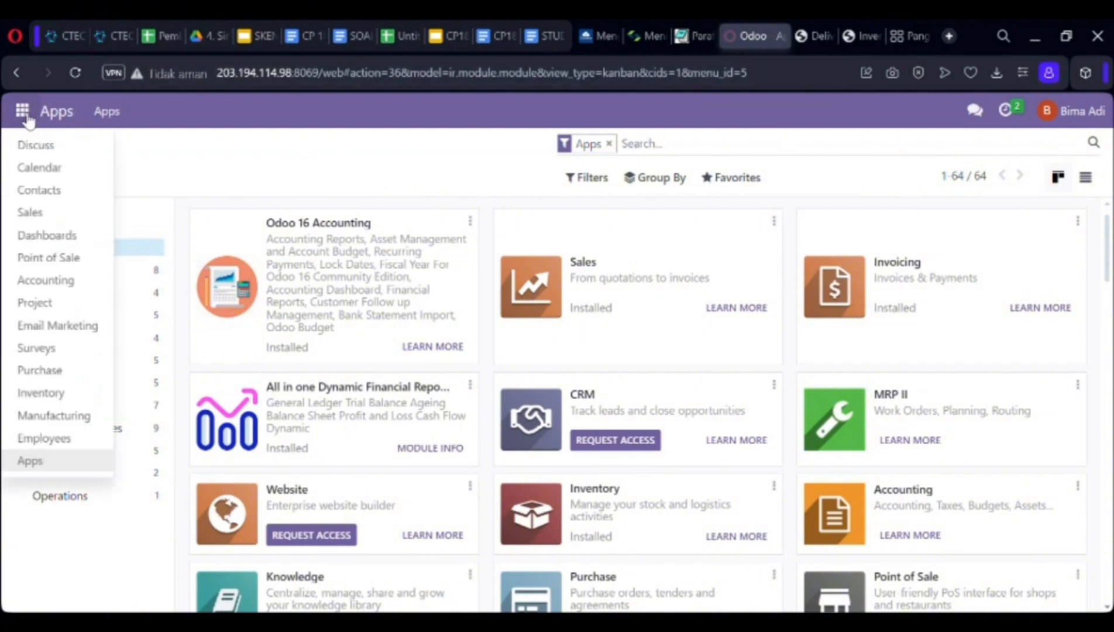
left_click(70, 397)
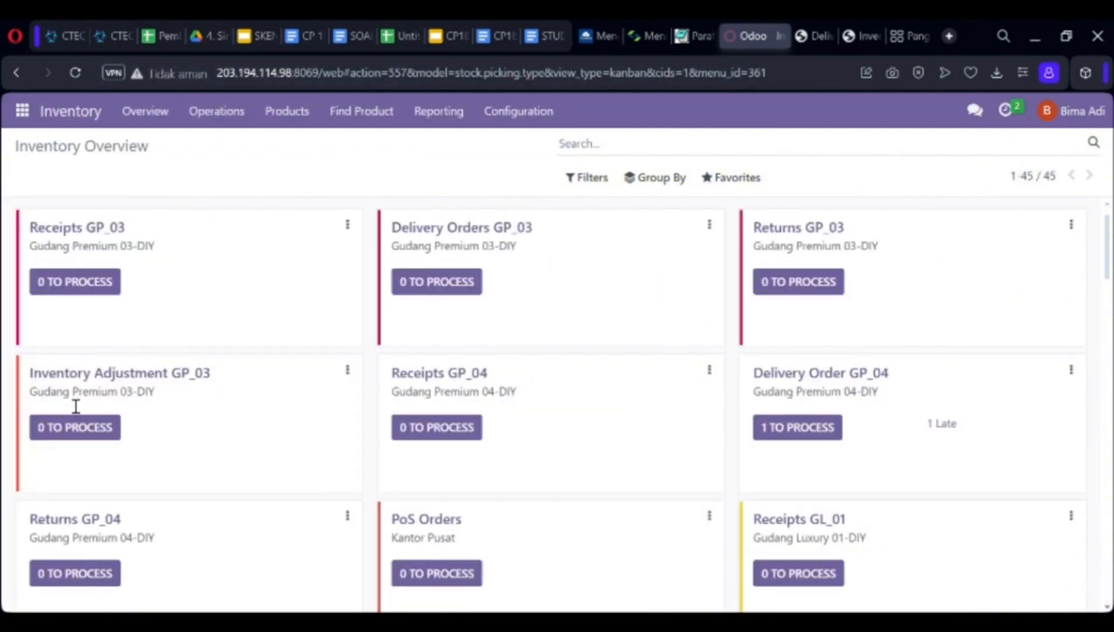
left_click(92, 277)
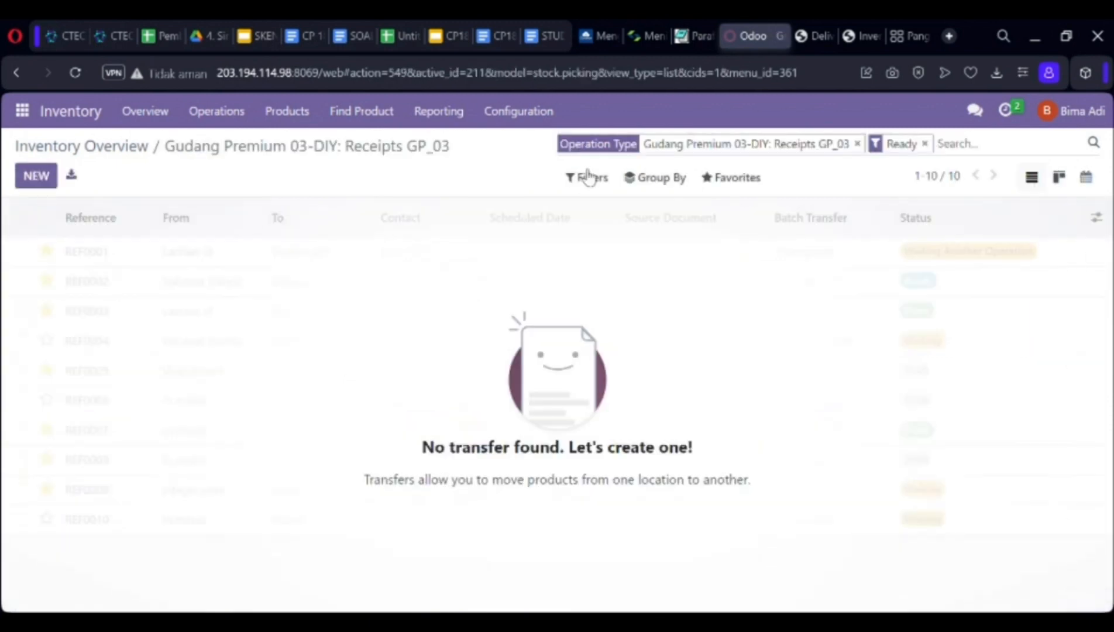
left_click(925, 143)
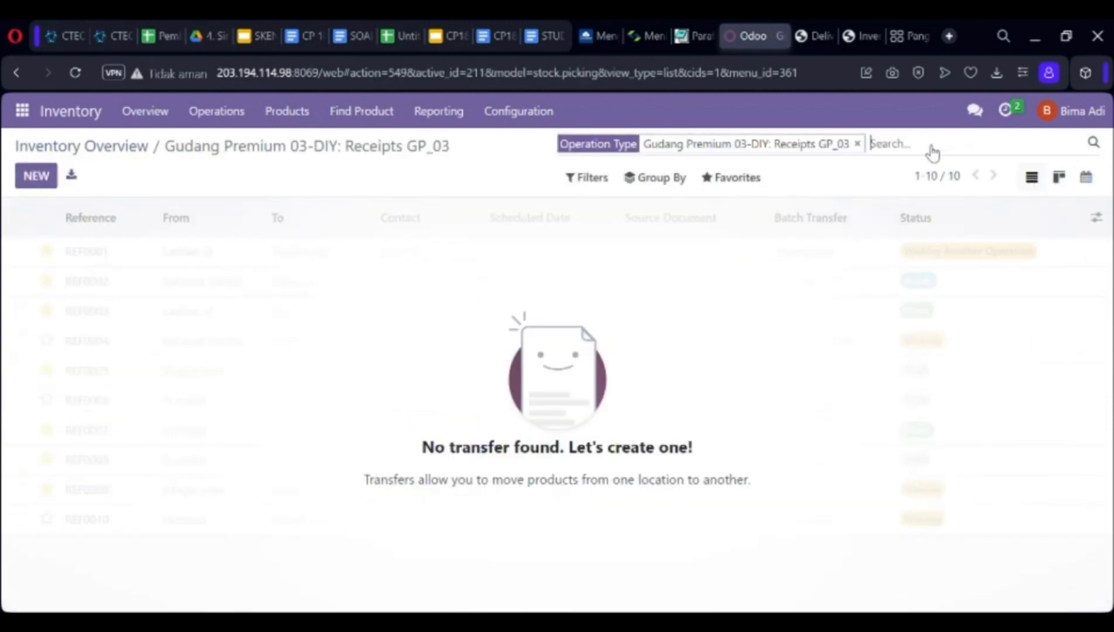
left_click(621, 252)
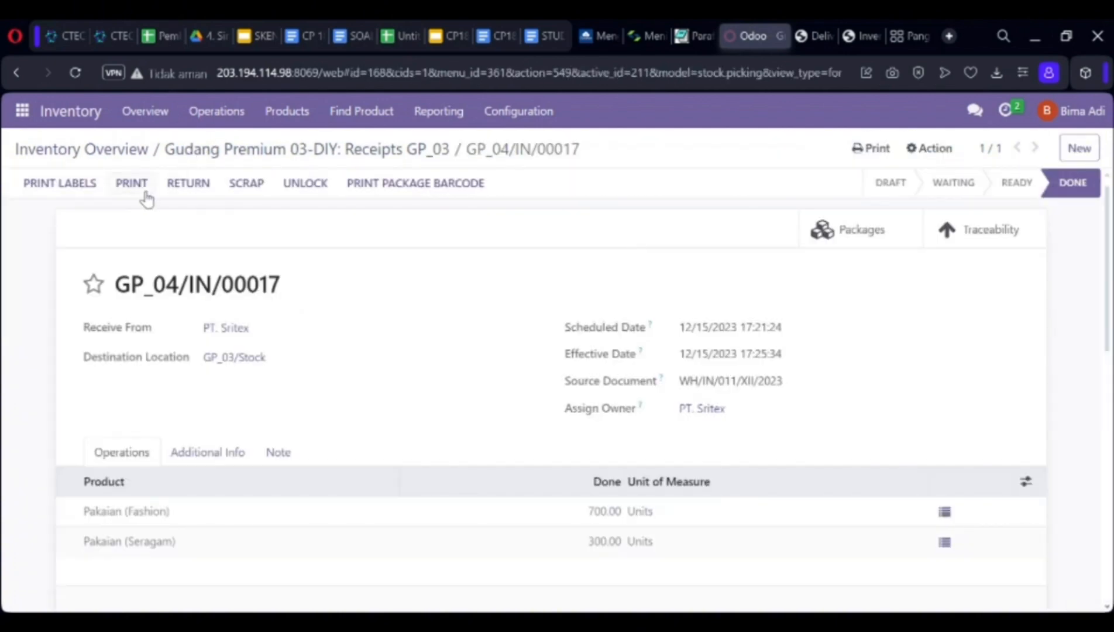
Download and review the GP_04/IN/00017 delivery slip PDF, then return to the receipt.
left_click(138, 188)
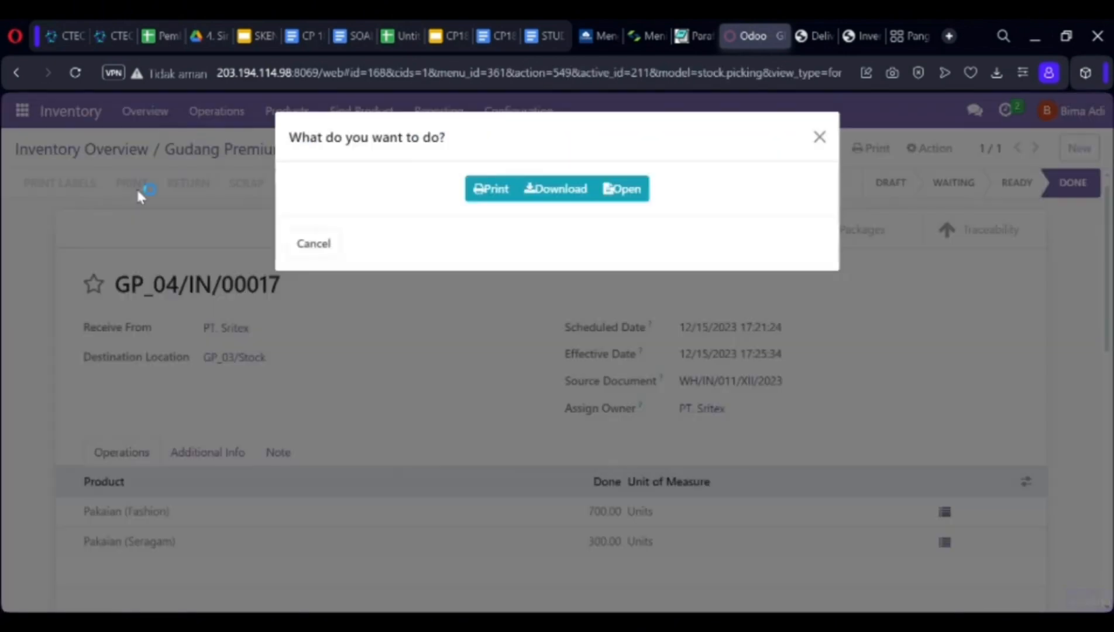
left_click(554, 189)
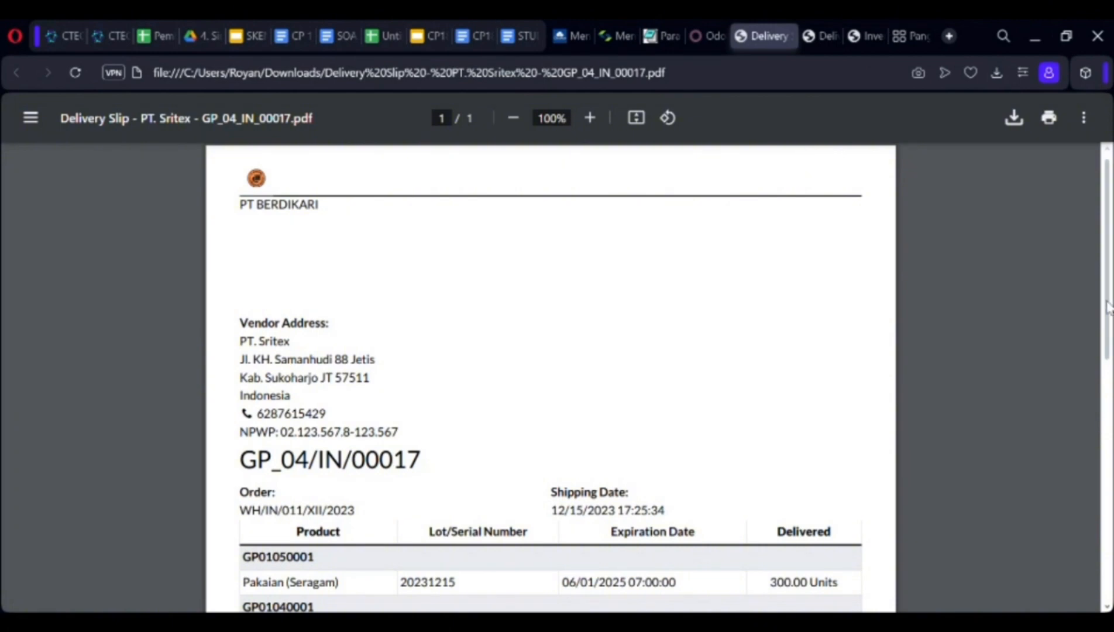
scroll(1107, 307, "down", 3)
scroll(1107, 266, "up", 3)
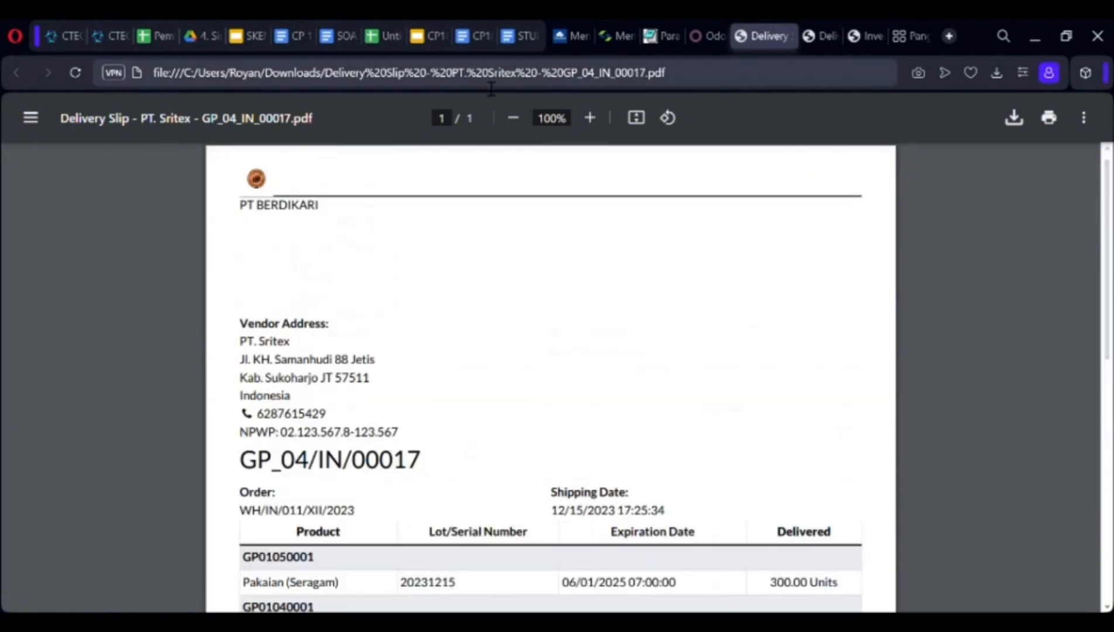
left_click(703, 32)
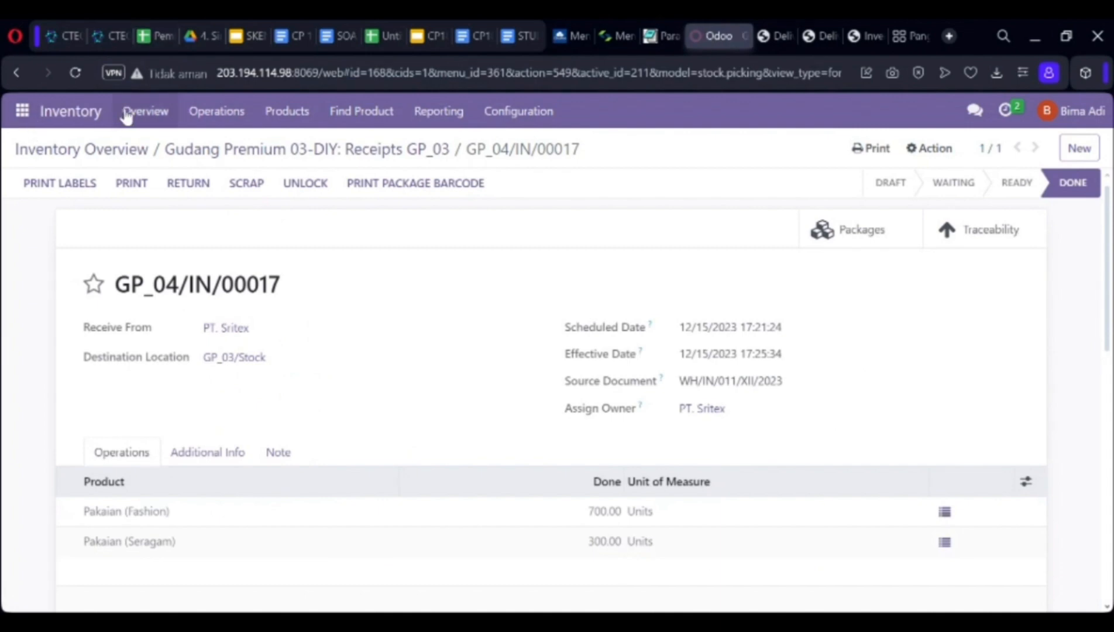
Open the Done delivery order GP_03/OUT/00001 from Delivery Orders GP_03, with the Ready filter removed.
left_click(149, 114)
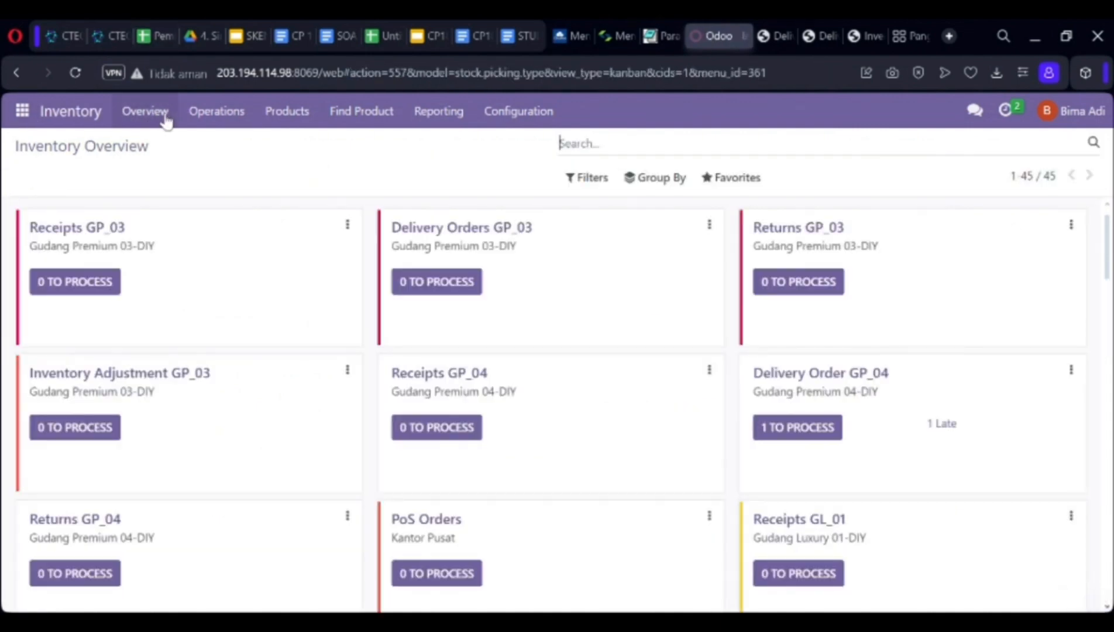
left_click(463, 283)
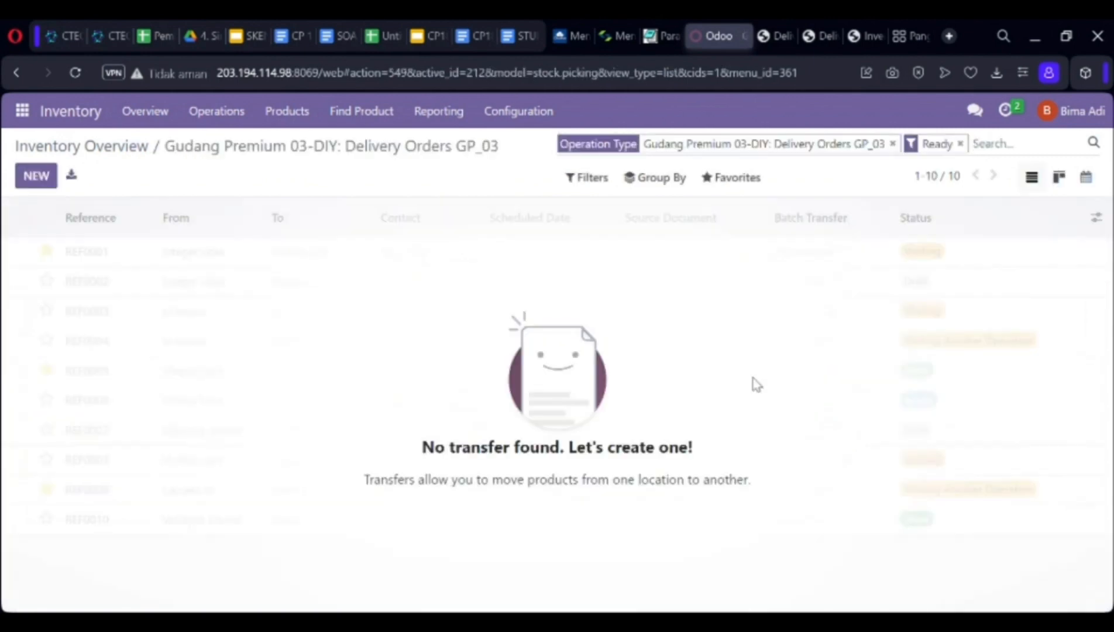
left_click(960, 144)
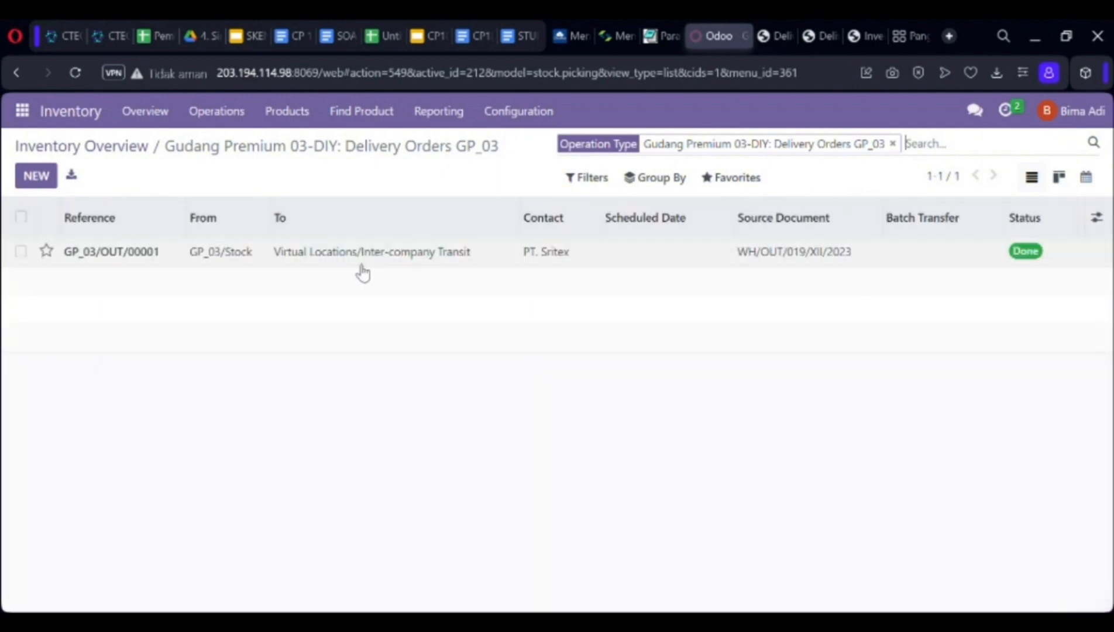
left_click(375, 258)
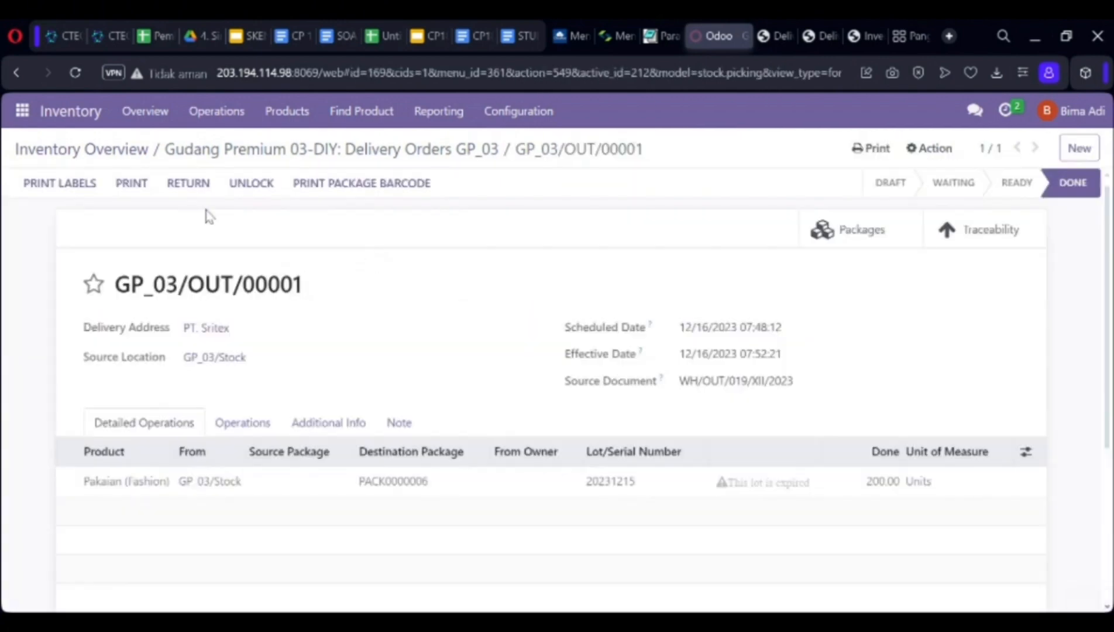
Download the GP_03/OUT/00001 delivery slip PDF and return to the delivery order.
left_click(133, 183)
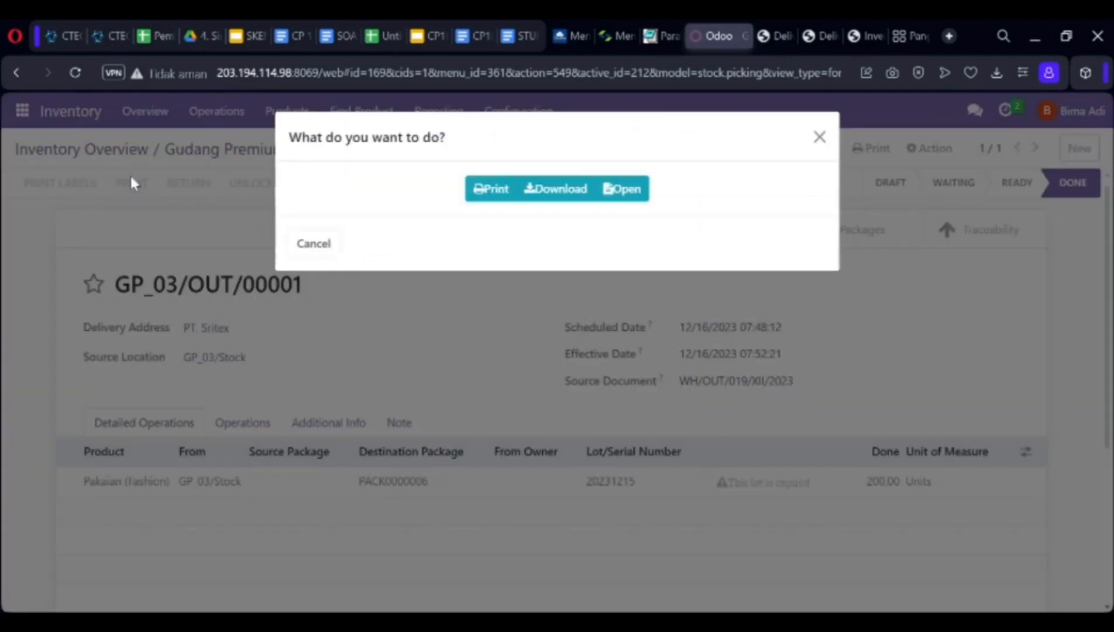
left_click(572, 193)
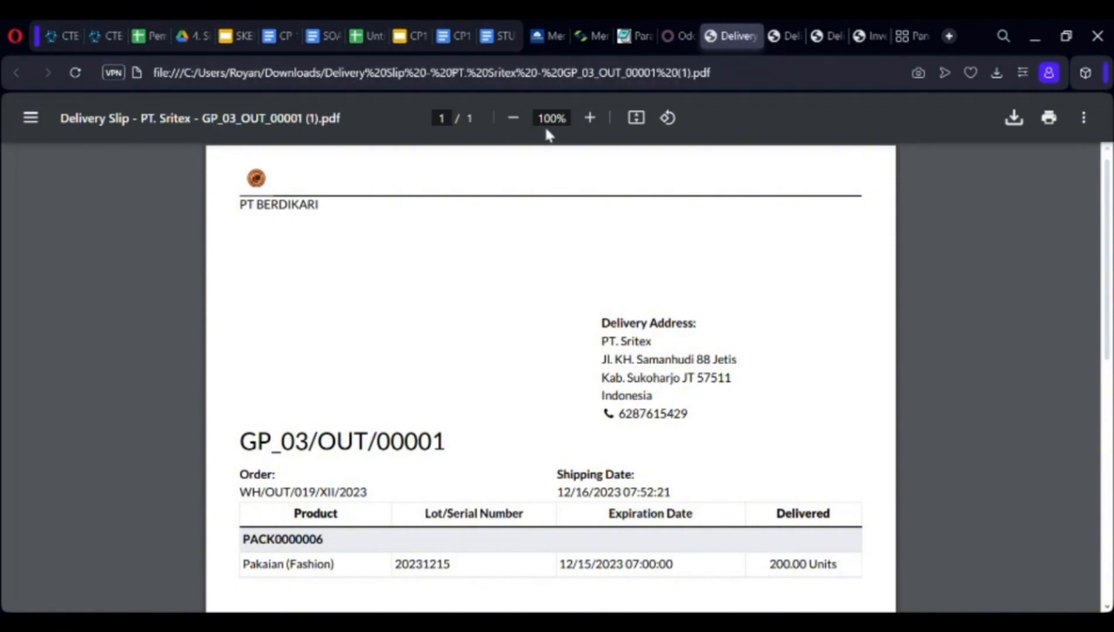
left_click(678, 41)
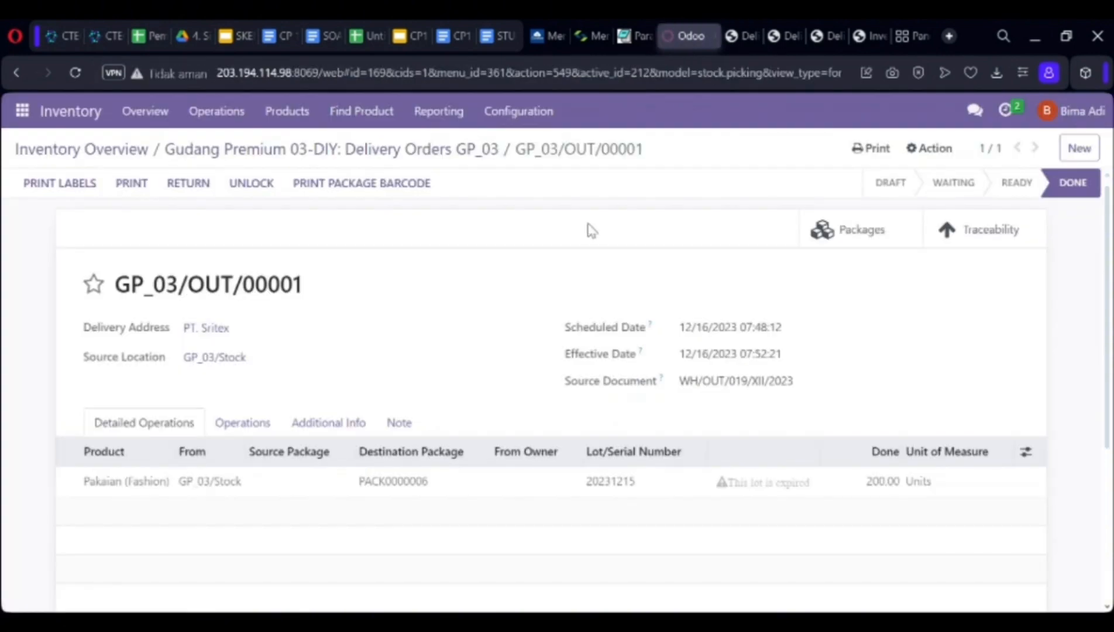
Open the Done return GP_03/RET/00017 from Returns GP_03, with the Ready filter removed.
left_click(154, 116)
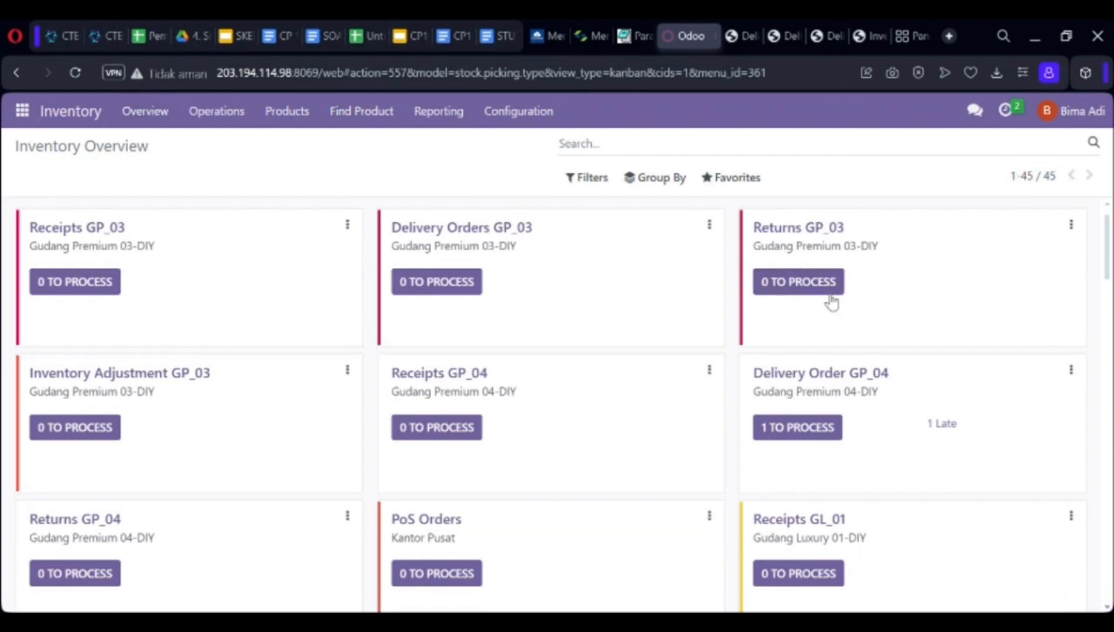
left_click(830, 293)
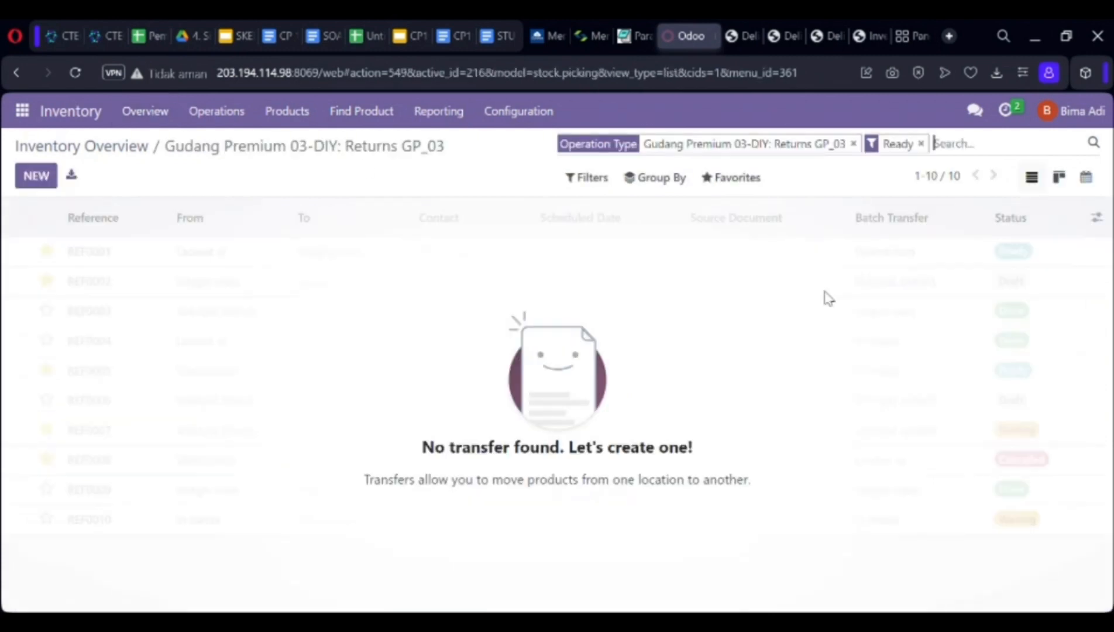
left_click(920, 143)
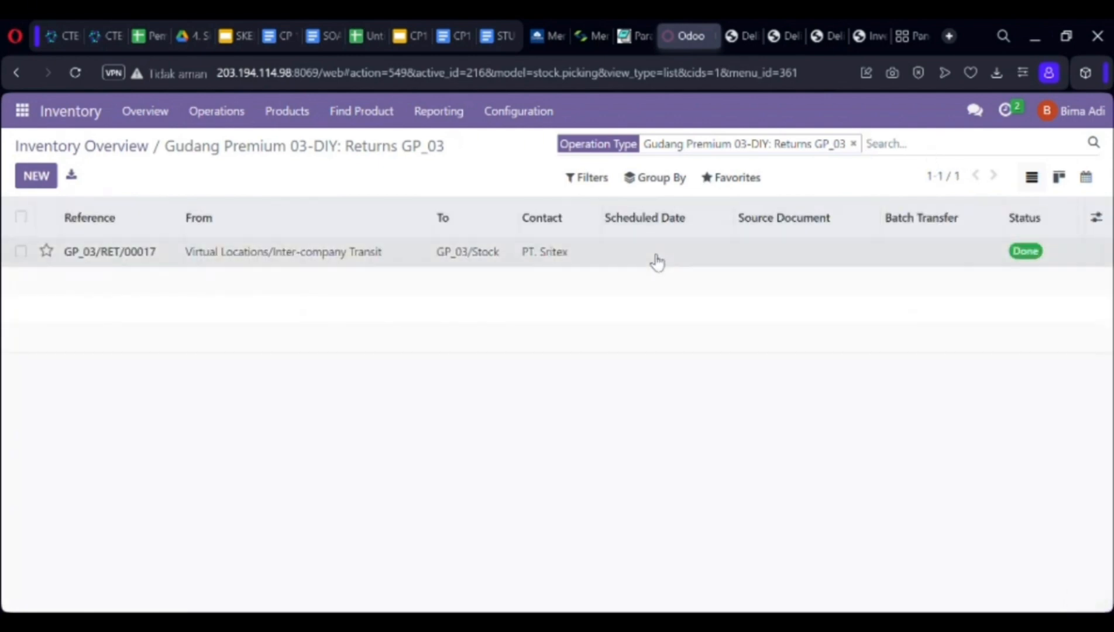
left_click(657, 263)
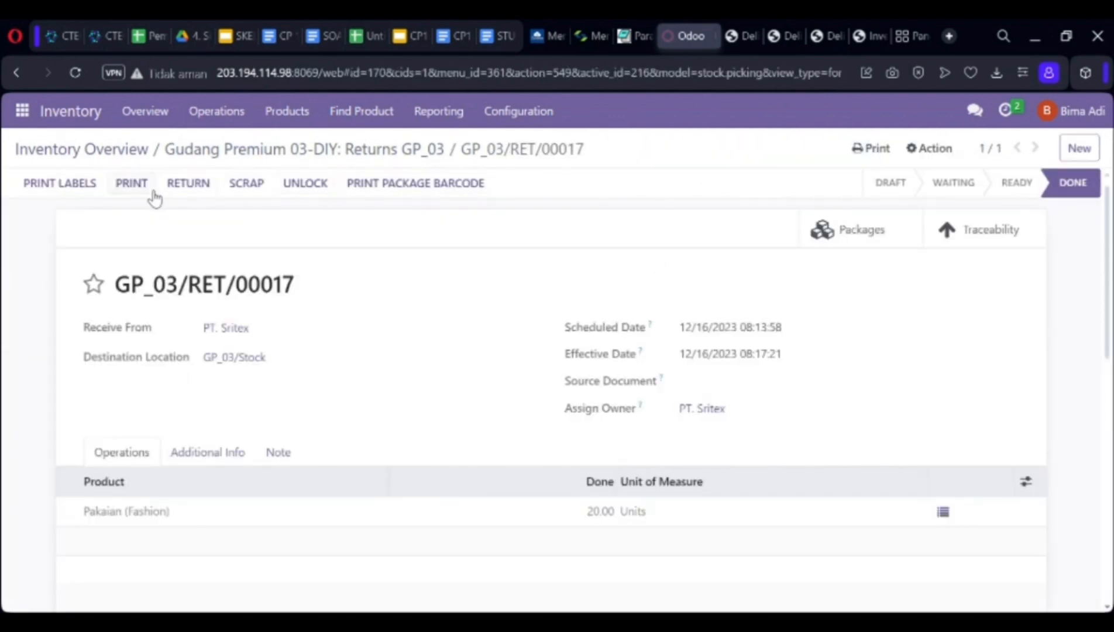
Download and view the GP_03/RET/00017 delivery slip PDF for 20 Pakaian units, then return.
left_click(146, 189)
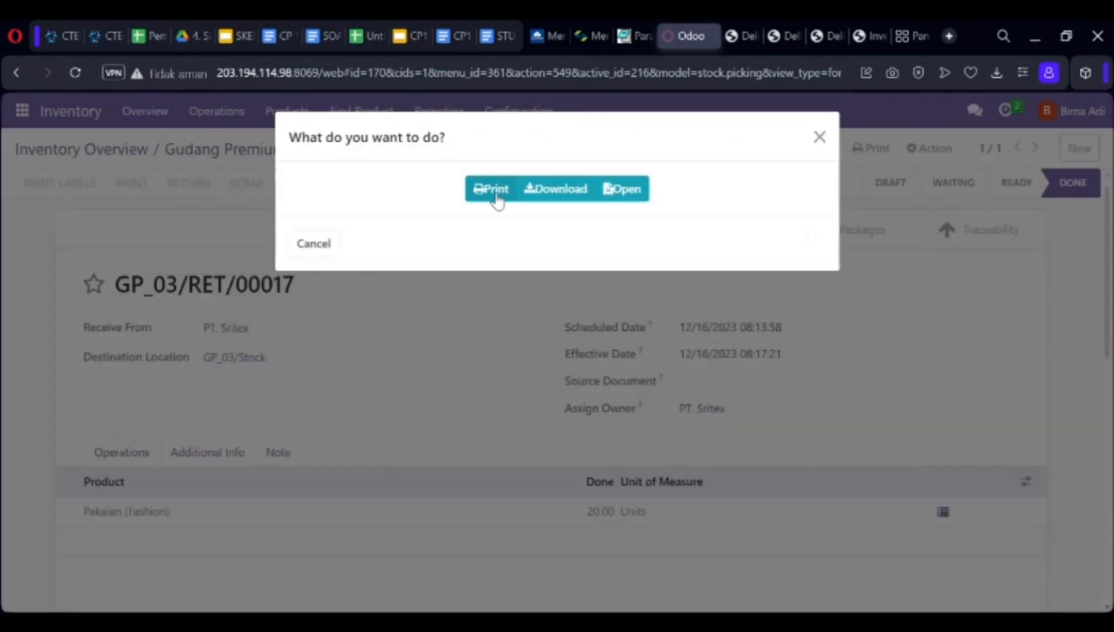
left_click(581, 197)
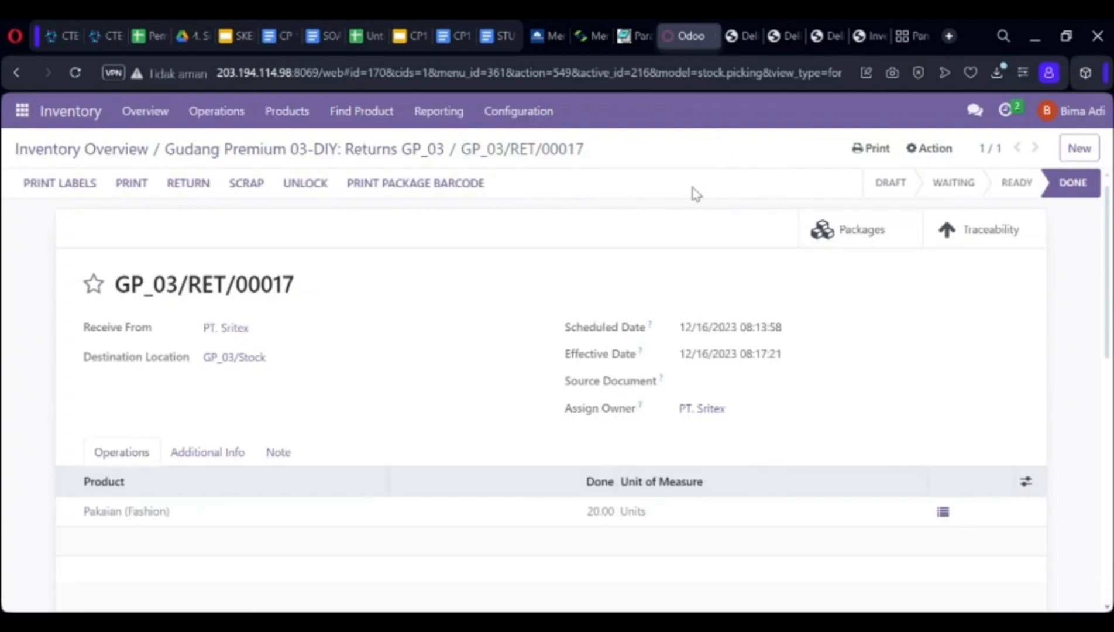
left_click(824, 149)
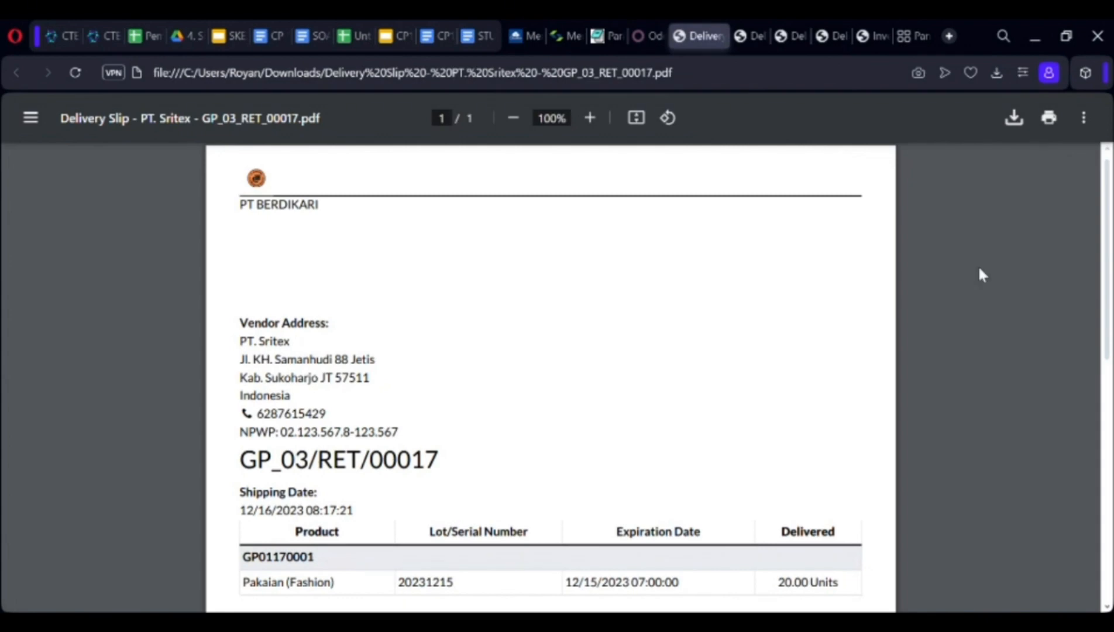
left_click(643, 39)
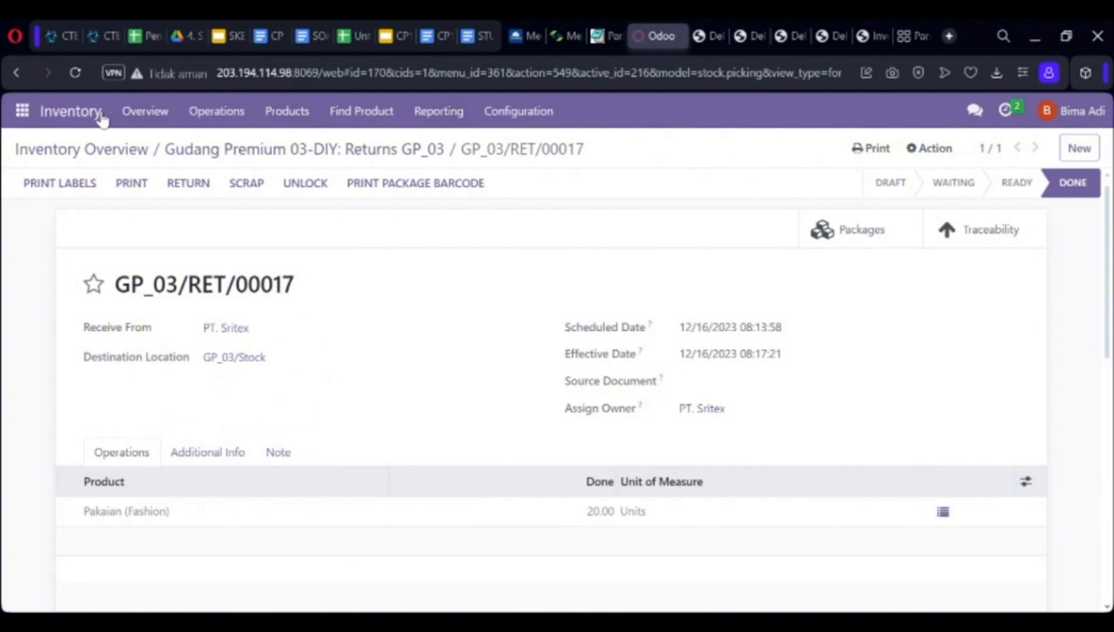
Open the Inventory Card Report and set its period to 12/15/2023–12/16/2023.
left_click(155, 118)
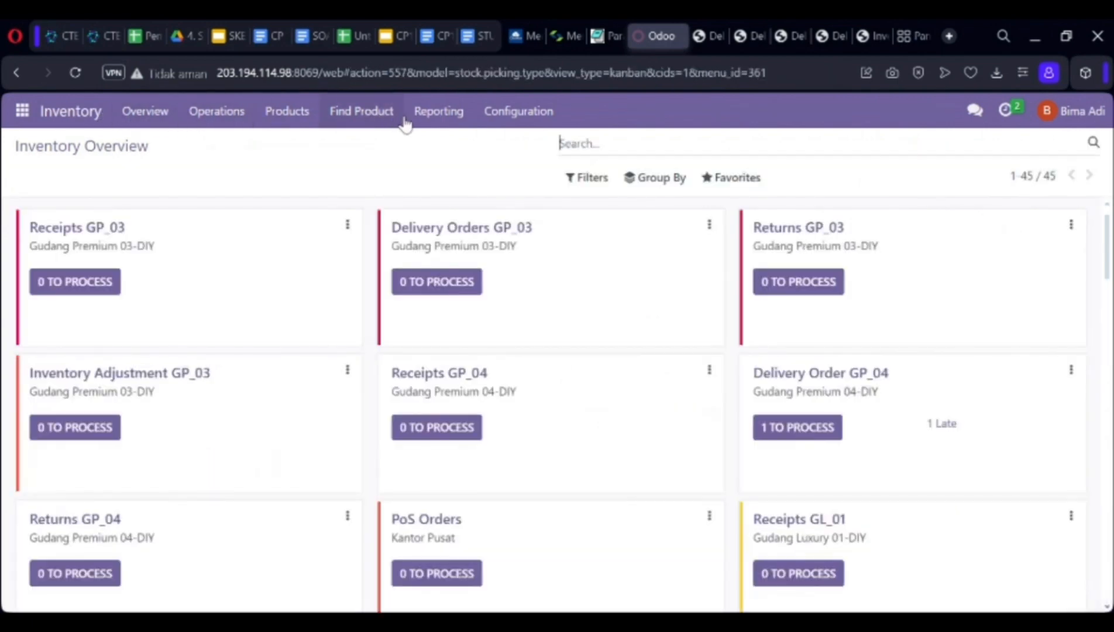
left_click(446, 119)
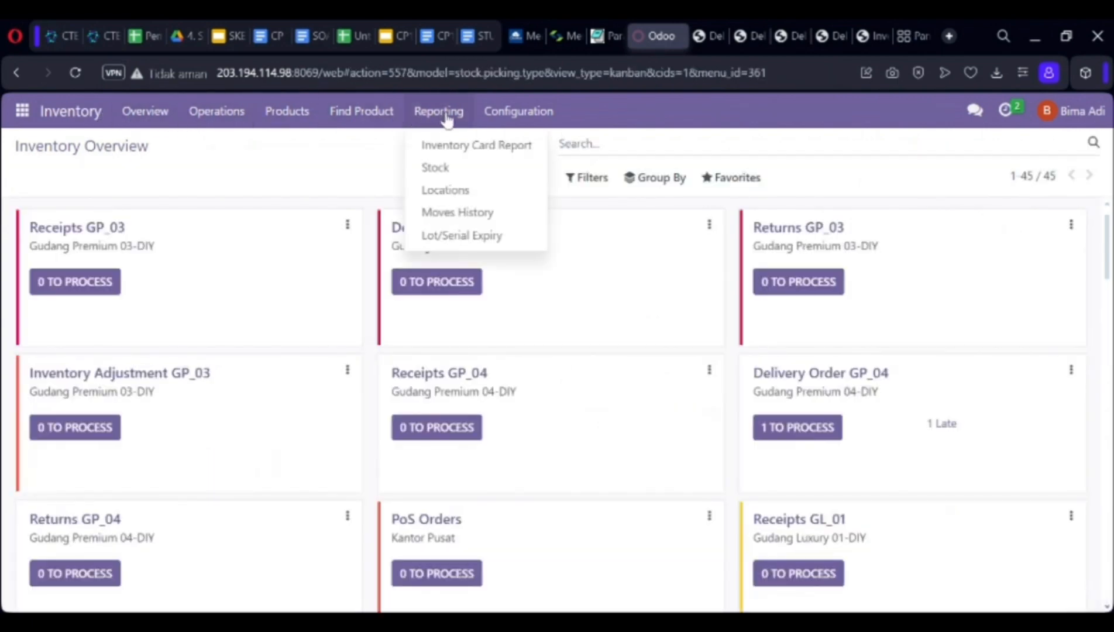
left_click(454, 154)
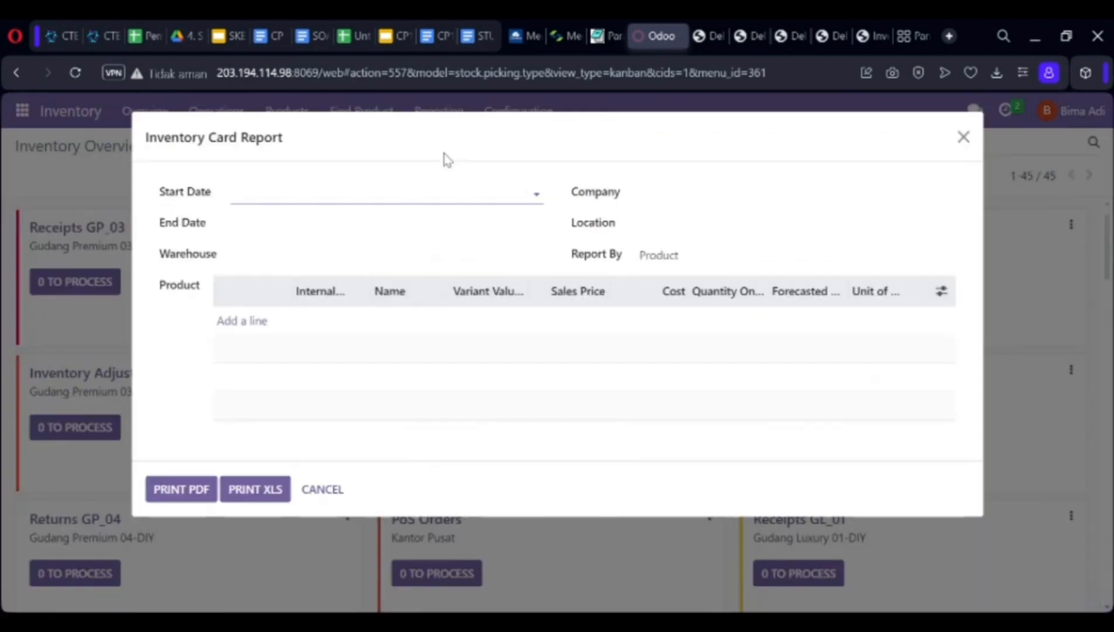
left_click(333, 198)
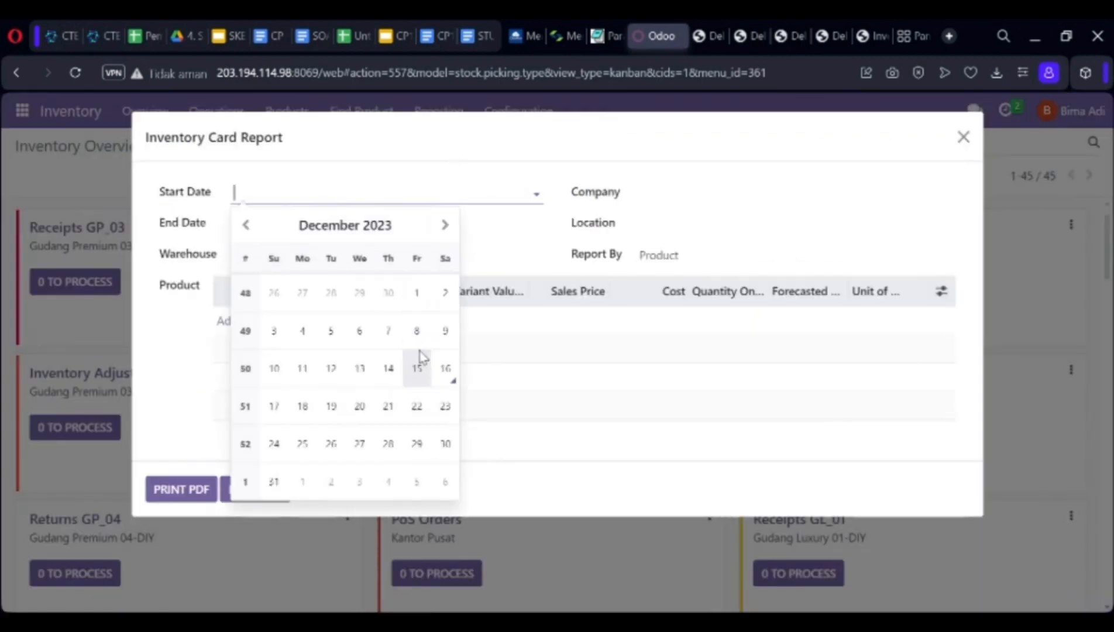
left_click(422, 370)
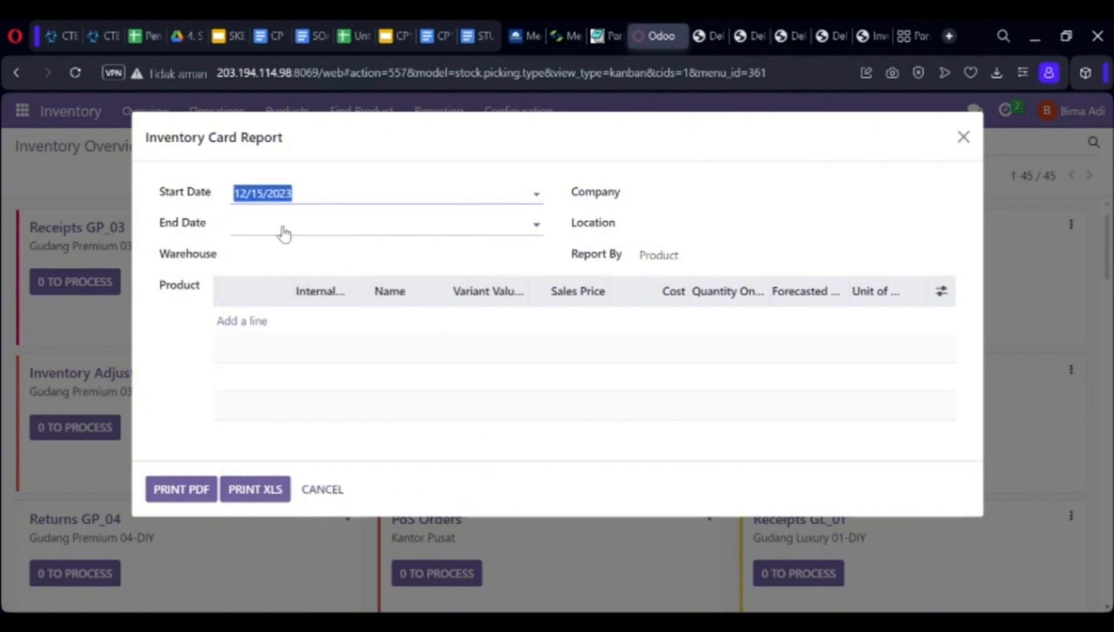
left_click(286, 229)
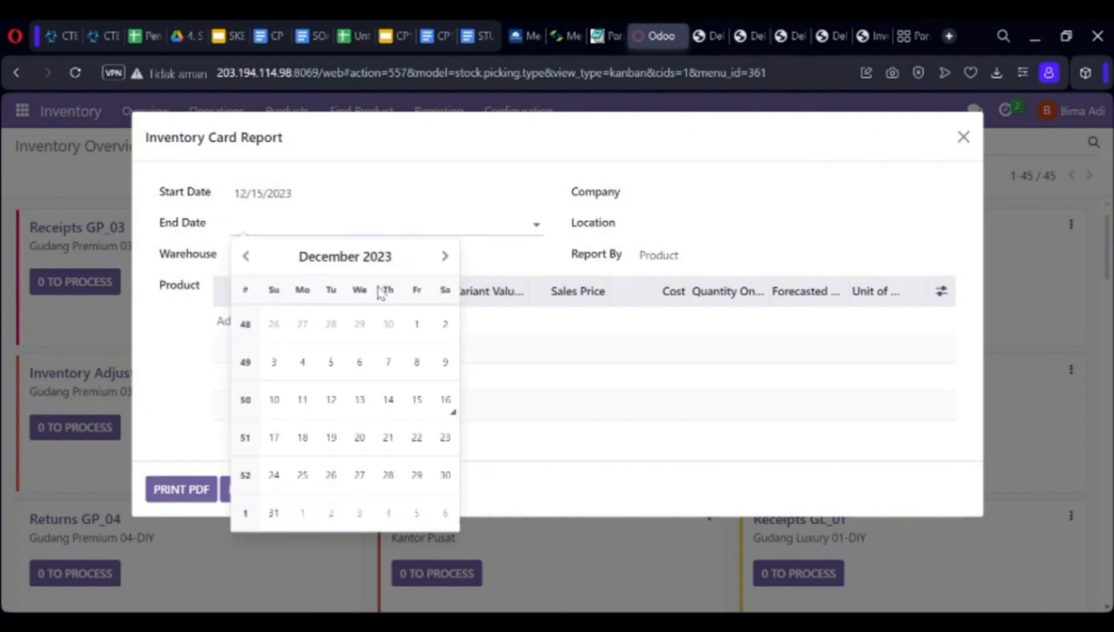
left_click(453, 404)
Set the report's warehouse to Gudang Premium 03-DIY and location to GP_03/Stock.
left_click(413, 262)
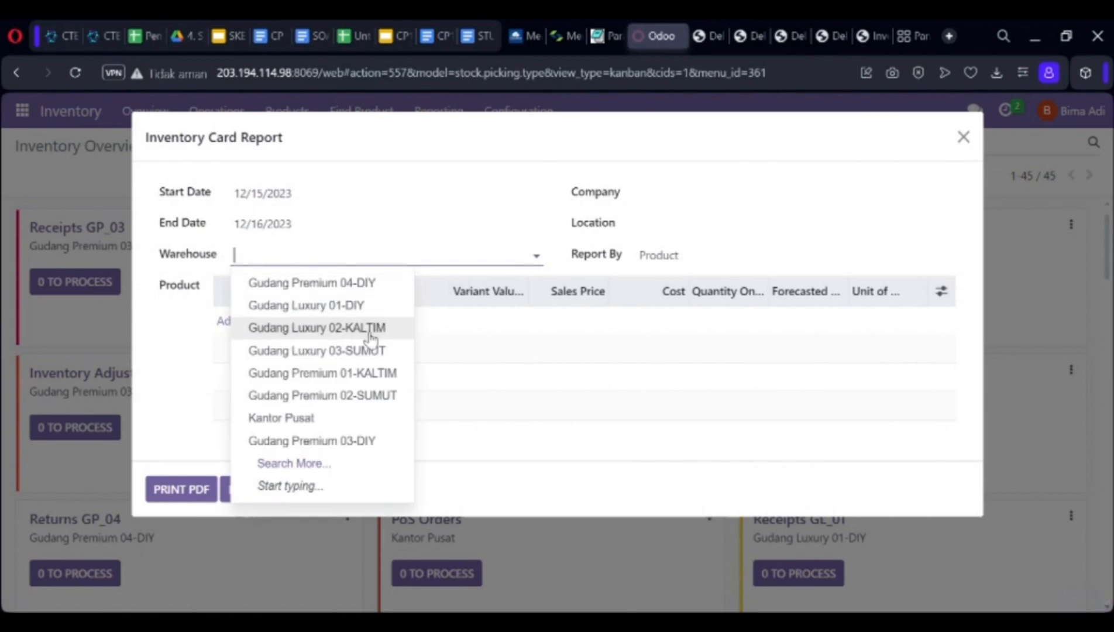
left_click(356, 446)
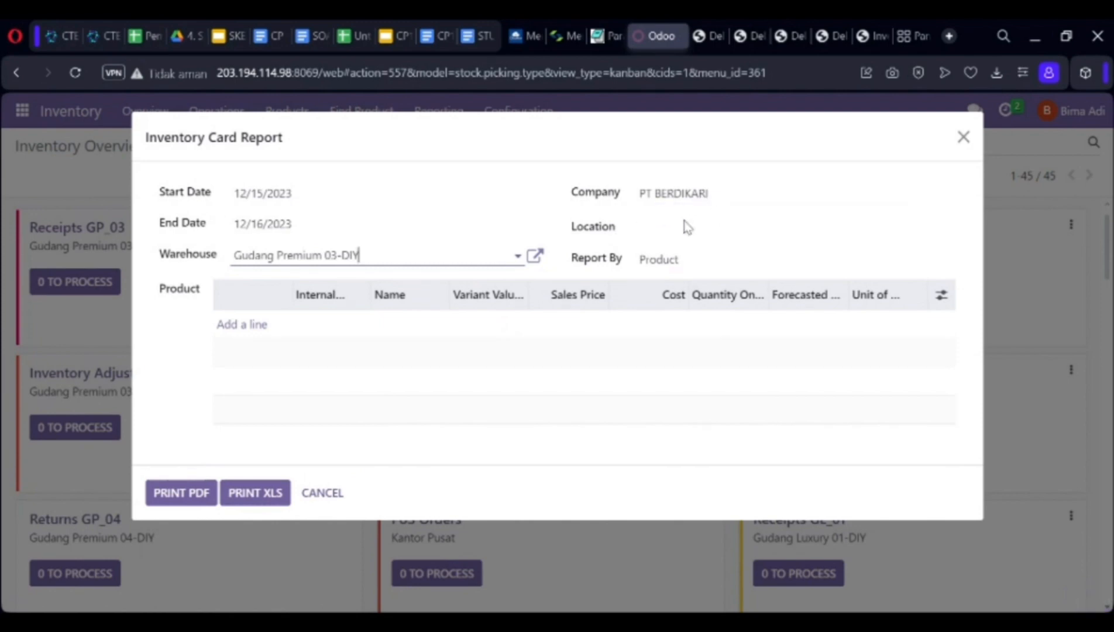
left_click(679, 241)
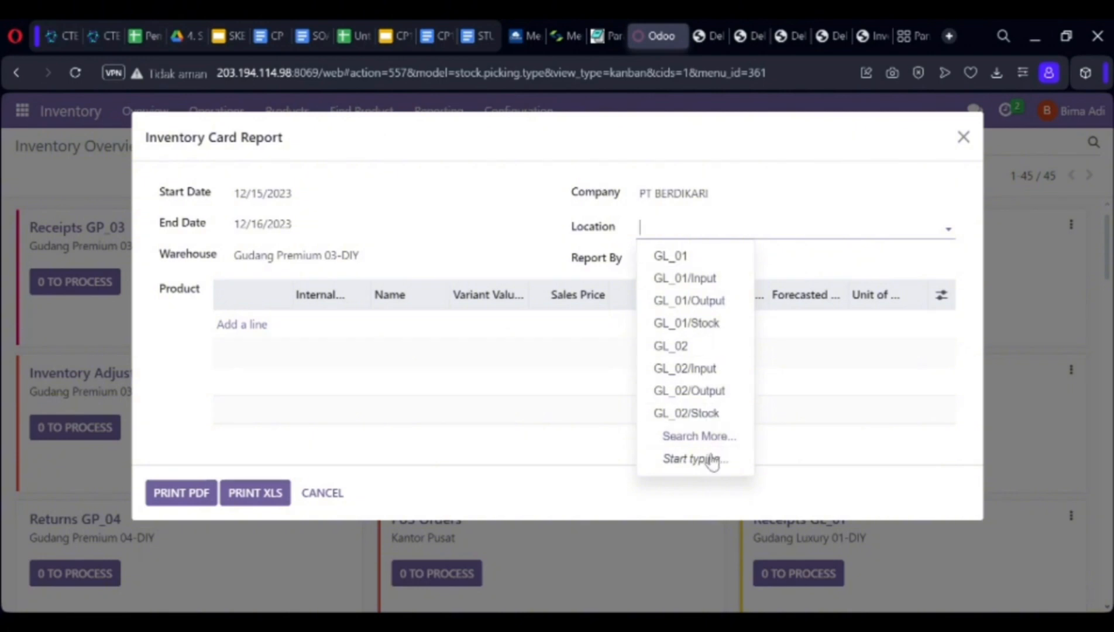
left_click(724, 439)
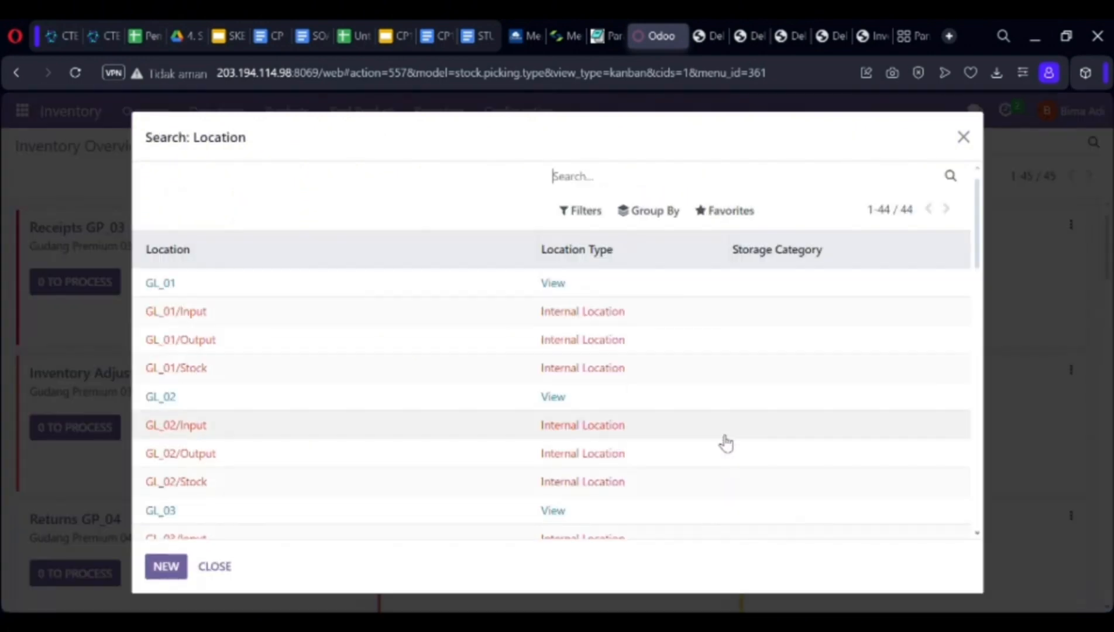
left_click_drag(978, 229, 951, 362)
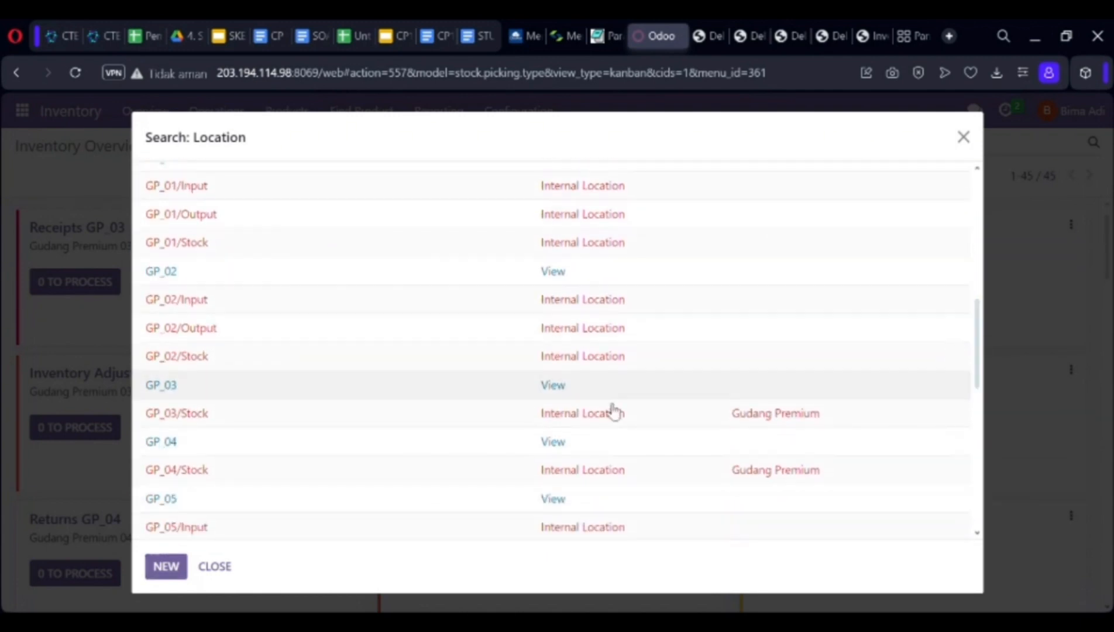
left_click(455, 415)
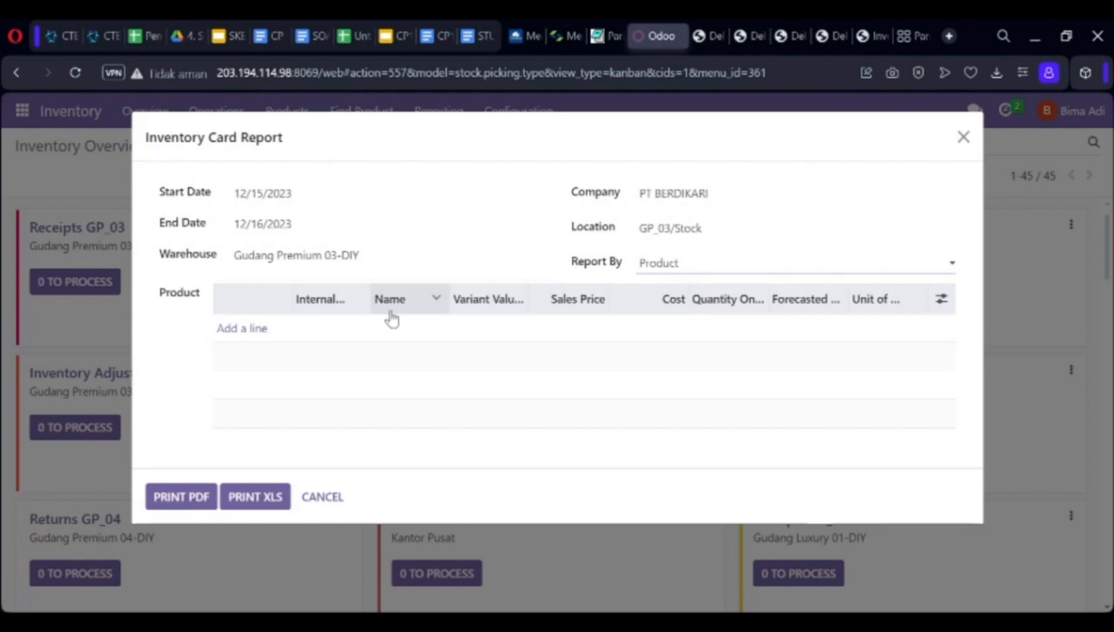
Add Pakaian (Fashion) as the report's only product, removing a mistakenly added Laptop line.
left_click(240, 331)
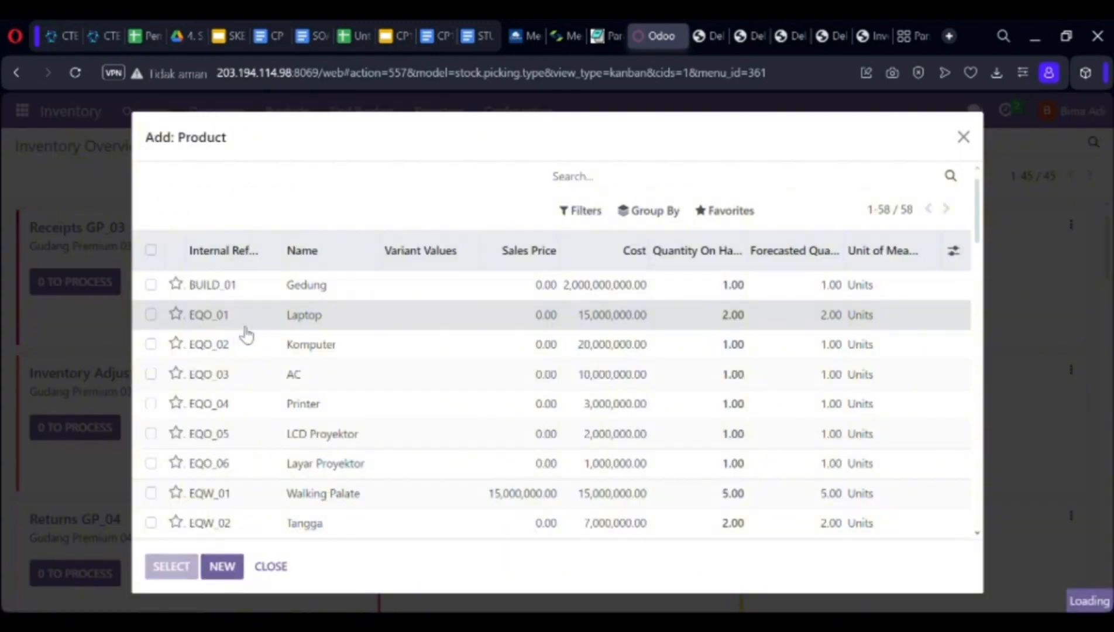
left_click(241, 323)
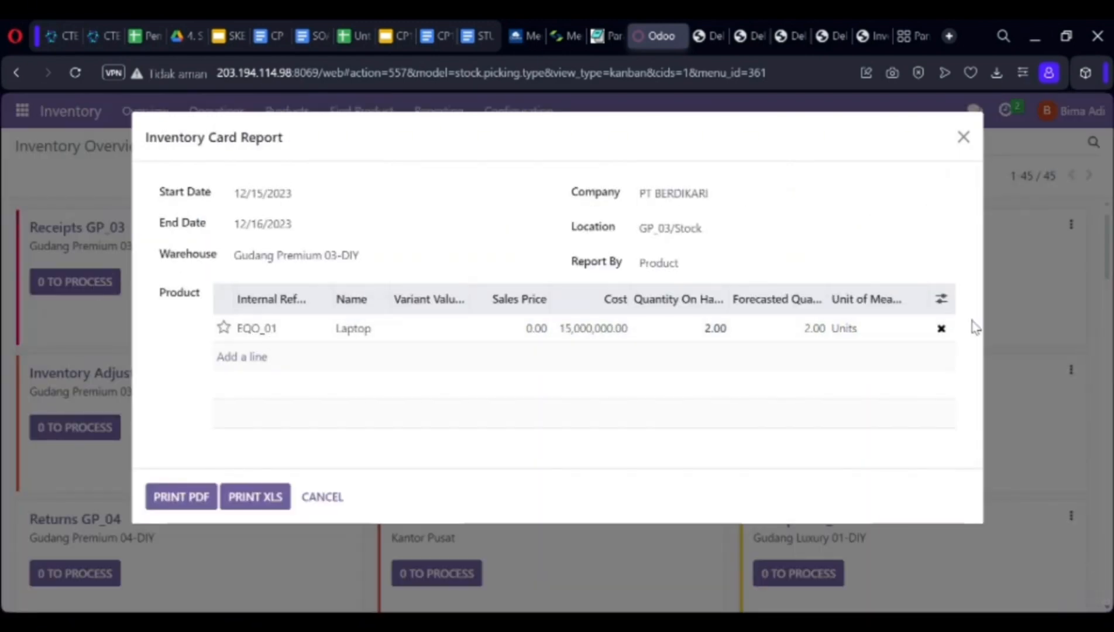
left_click(942, 329)
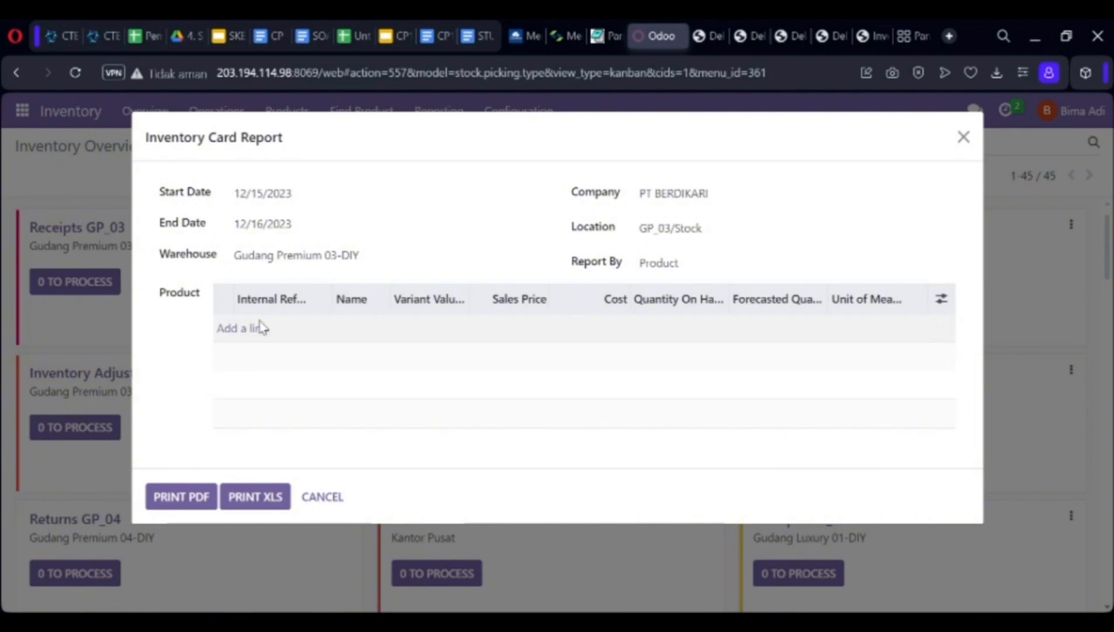
left_click(253, 337)
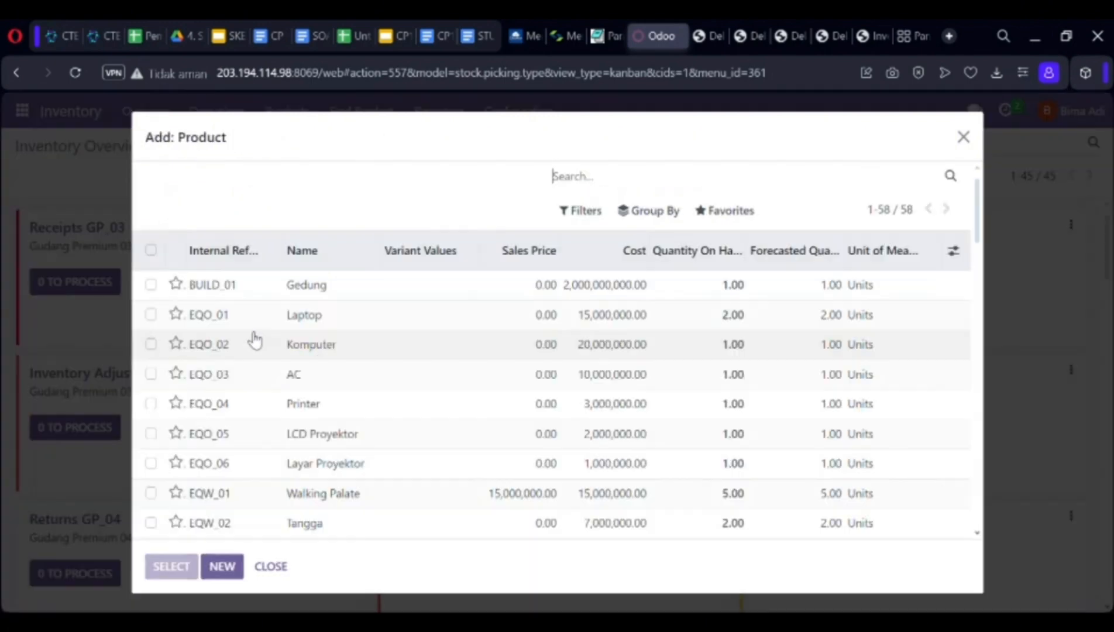
left_click_drag(975, 216, 974, 509)
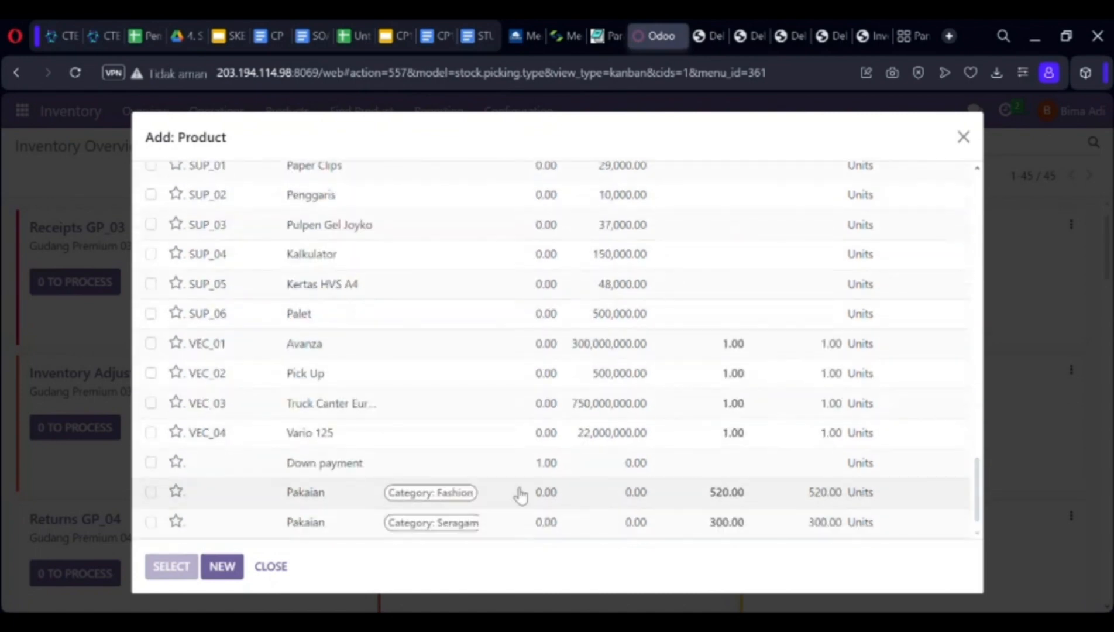
left_click(151, 494)
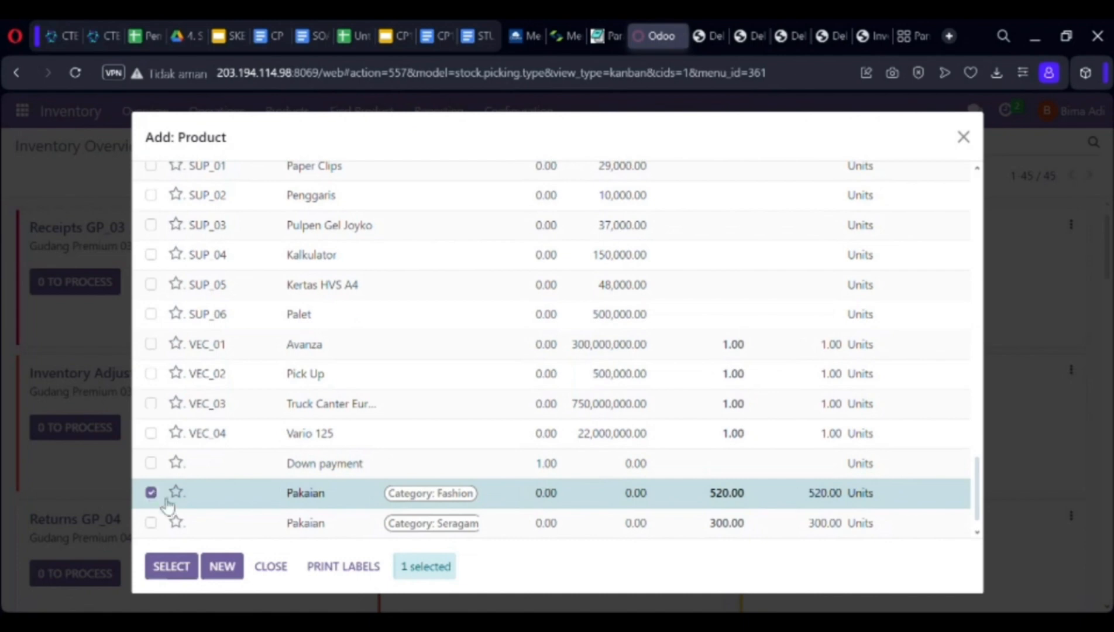
left_click(171, 566)
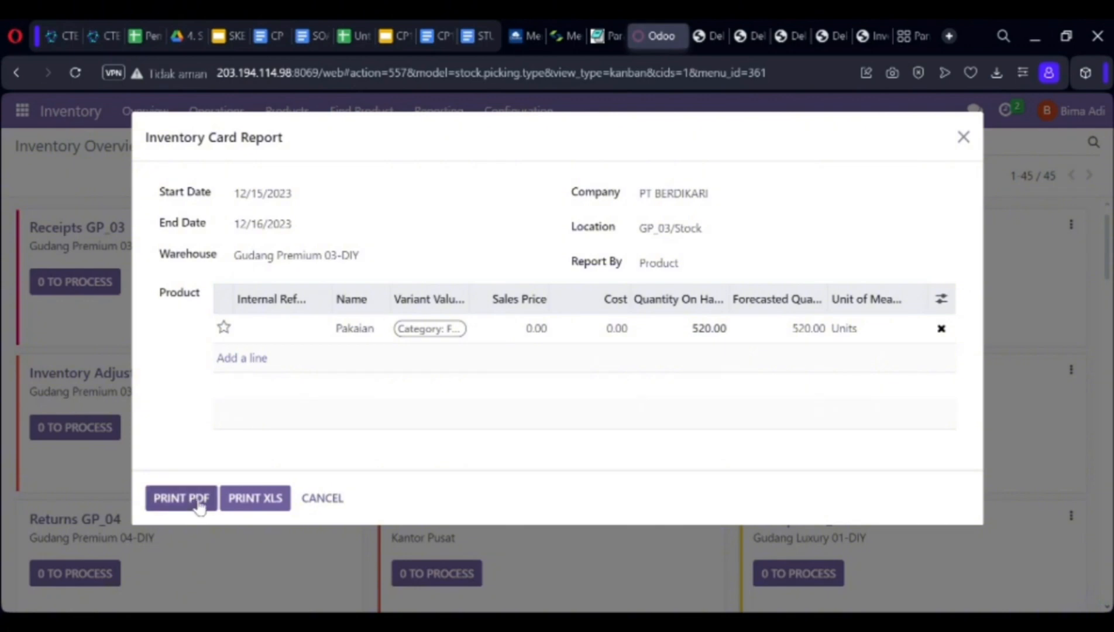
Download the Inventory Card Report PDF and check Pakaian's rows: 720 in, 200 out, balance 520.
left_click(198, 500)
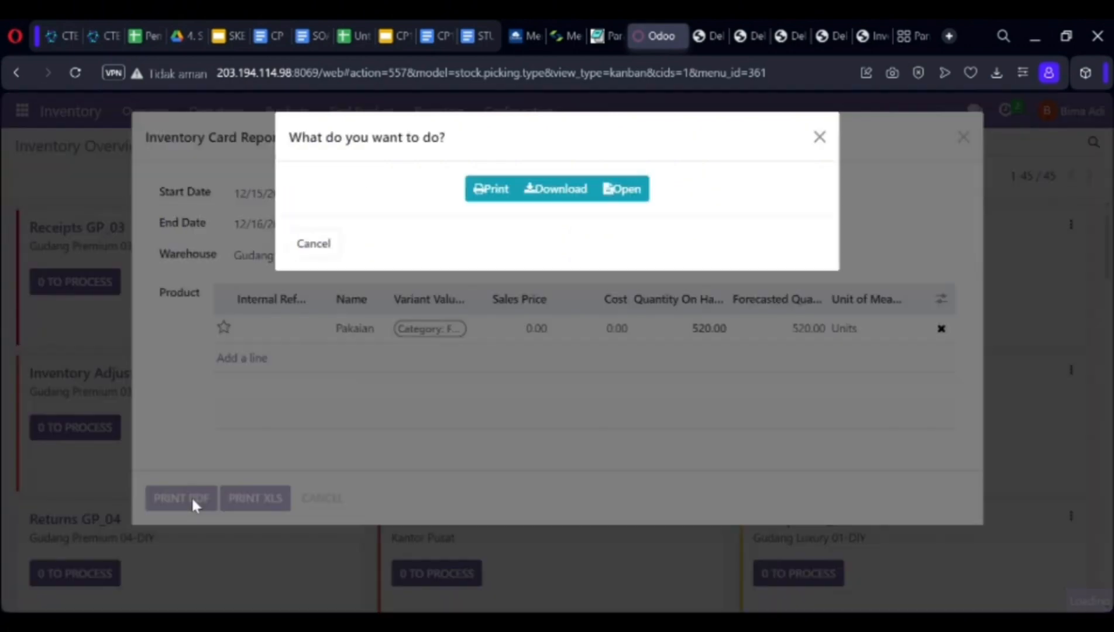
left_click(544, 200)
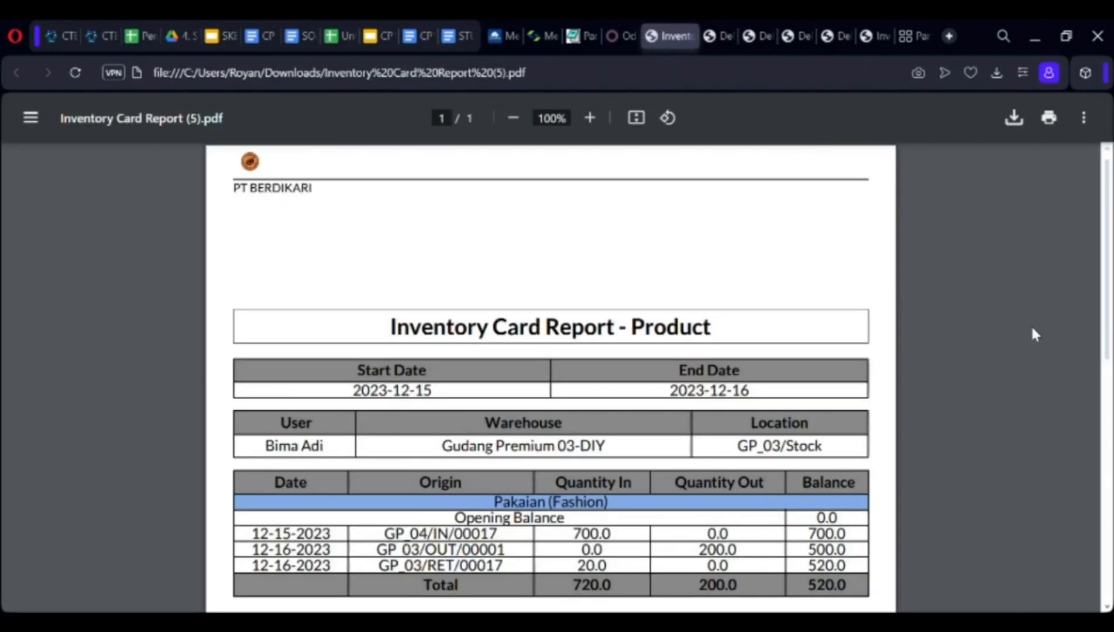
left_click_drag(1106, 287, 1106, 346)
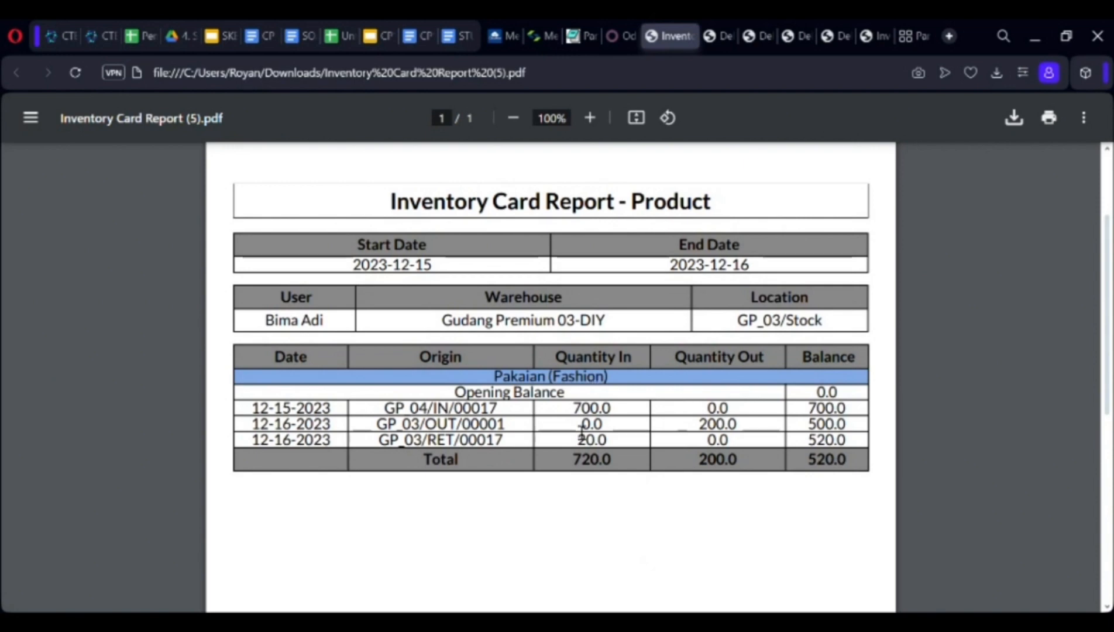
double_click(582, 442)
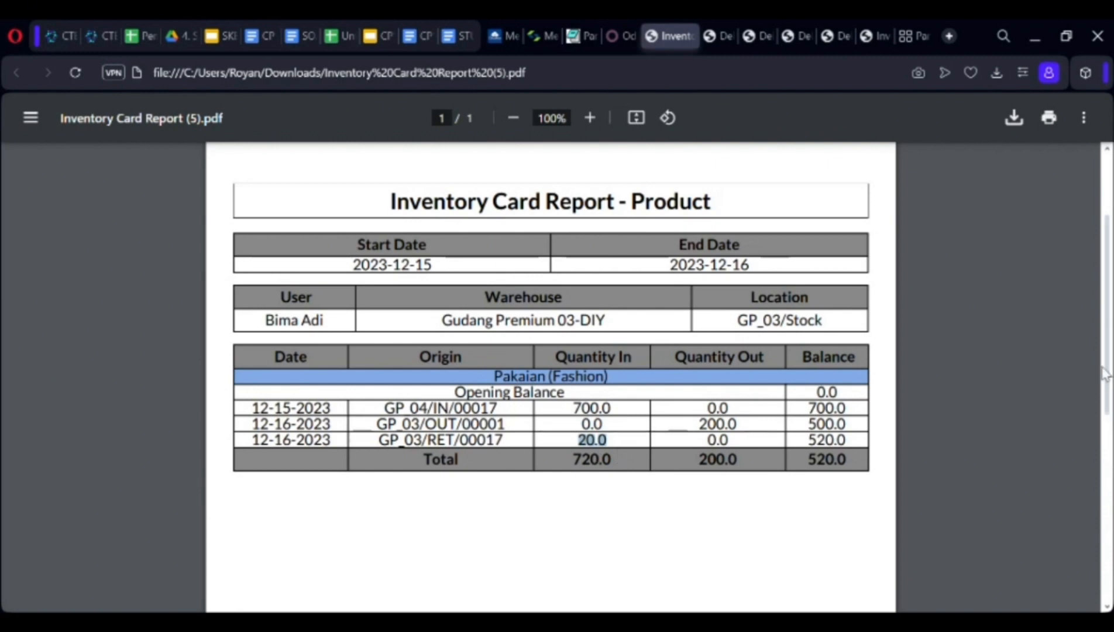
scroll(1107, 375, "up", 3)
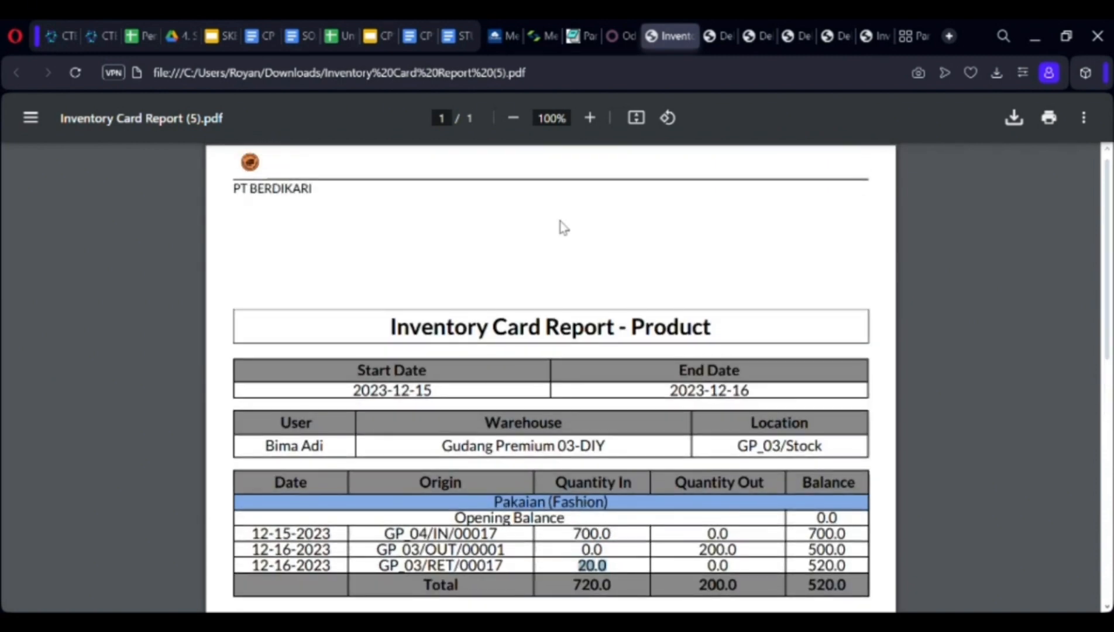
left_click(619, 37)
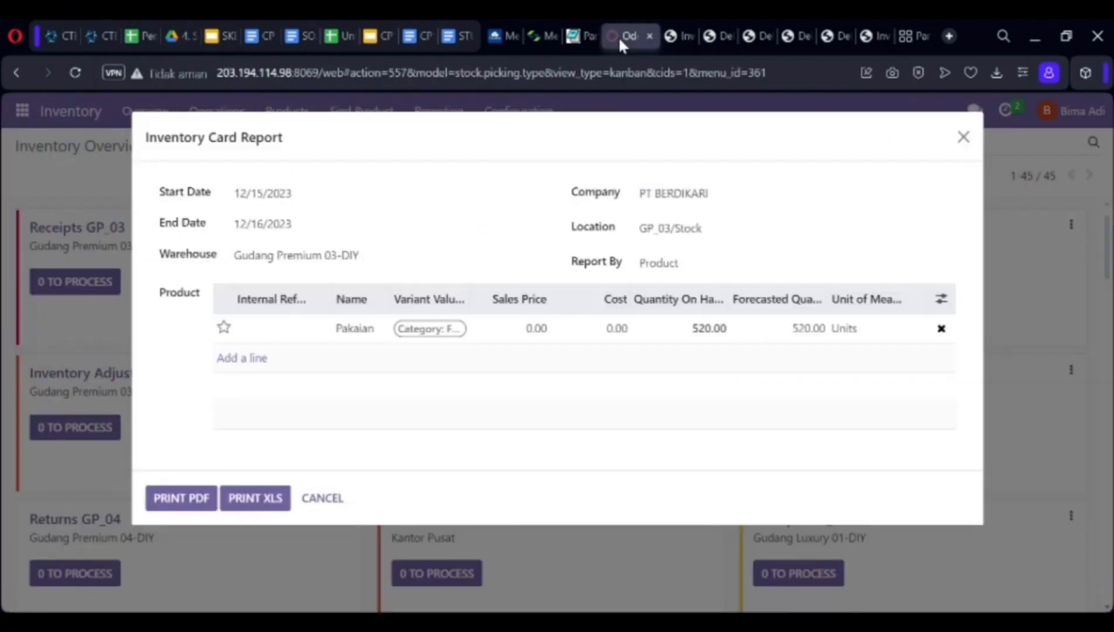
Close the Inventory Card Report form and switch to the Contacts app.
left_click(964, 138)
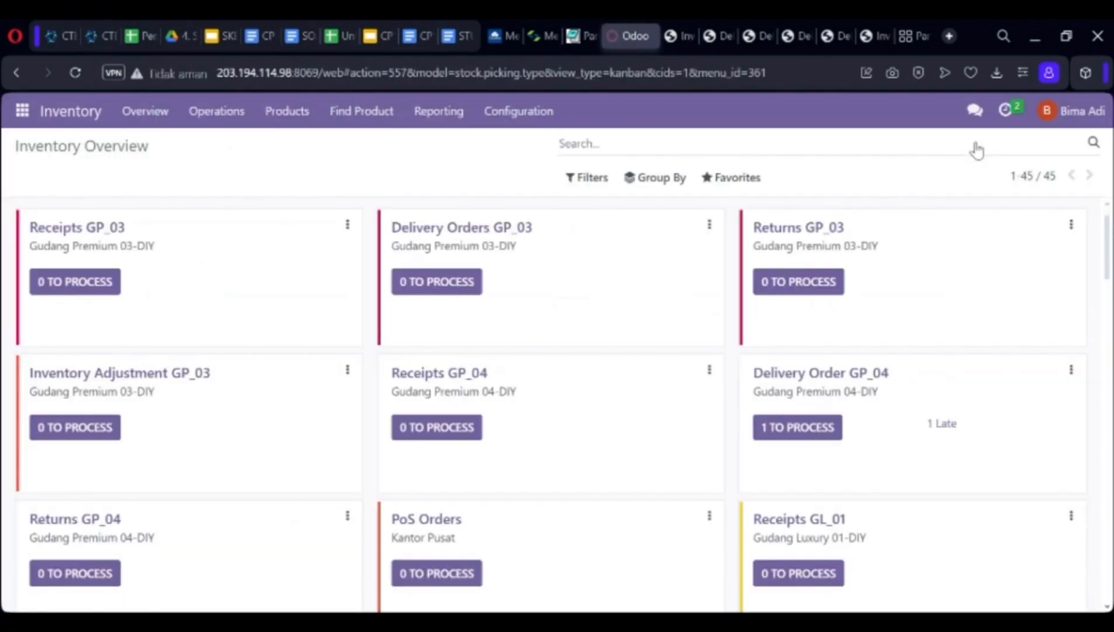
left_click(23, 110)
left_click(42, 190)
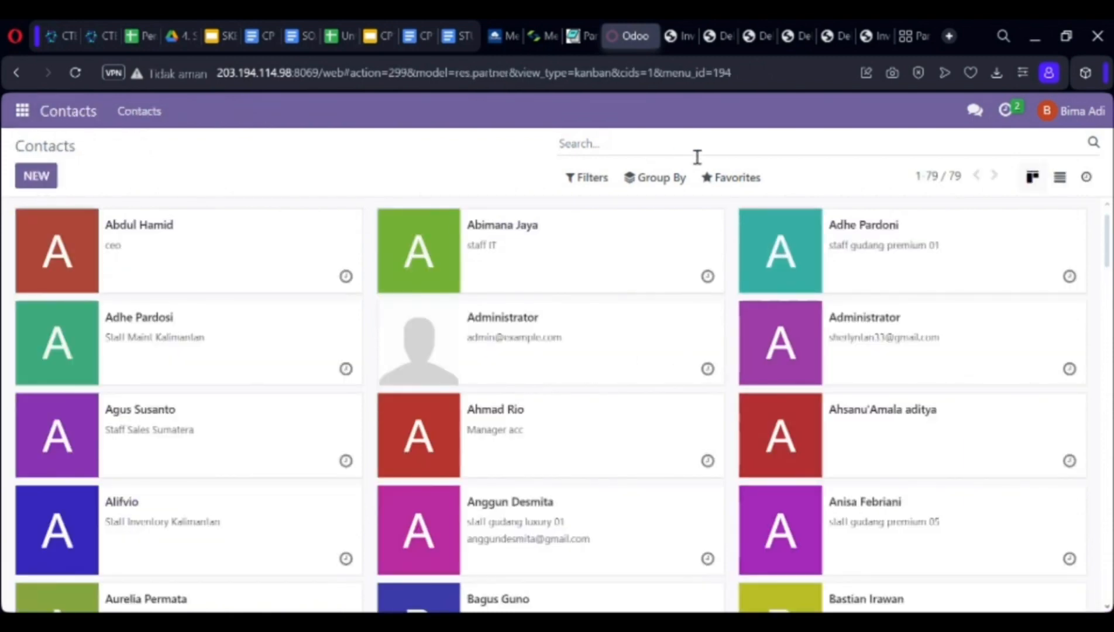
Search contacts for 'sritex', open the PT. Sritex company card, and start an e-mail to it.
type("sritex")
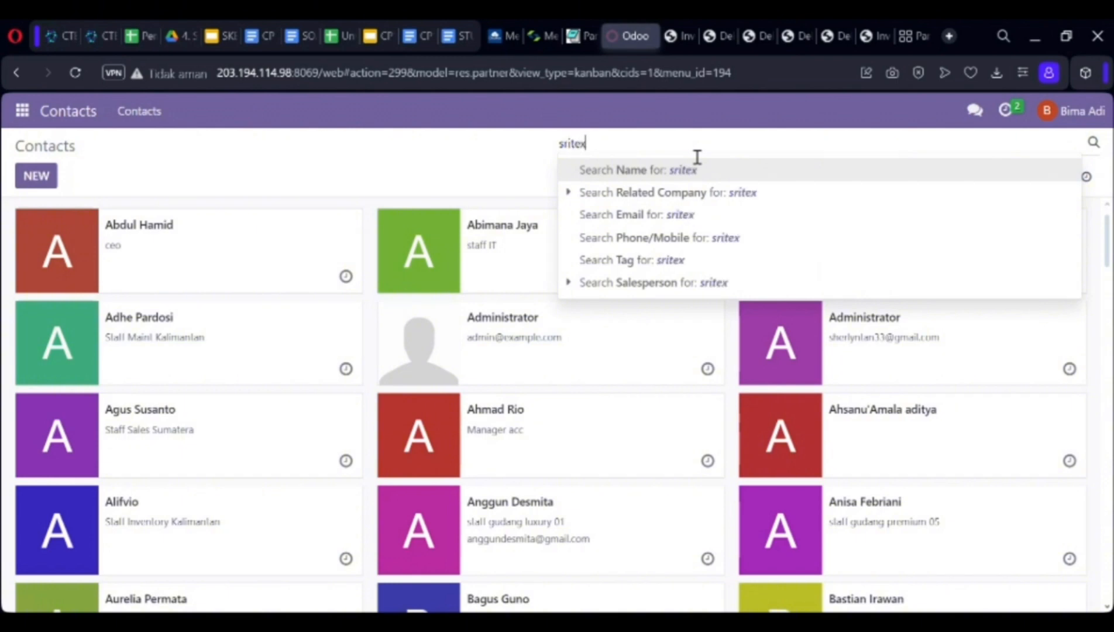
key("Return")
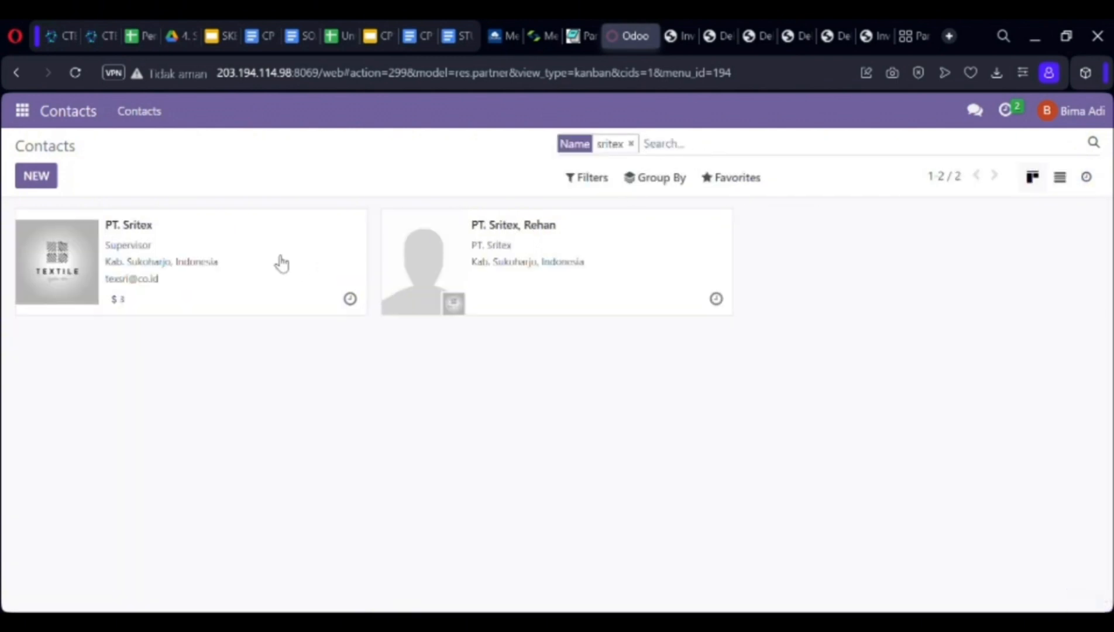
left_click(94, 263)
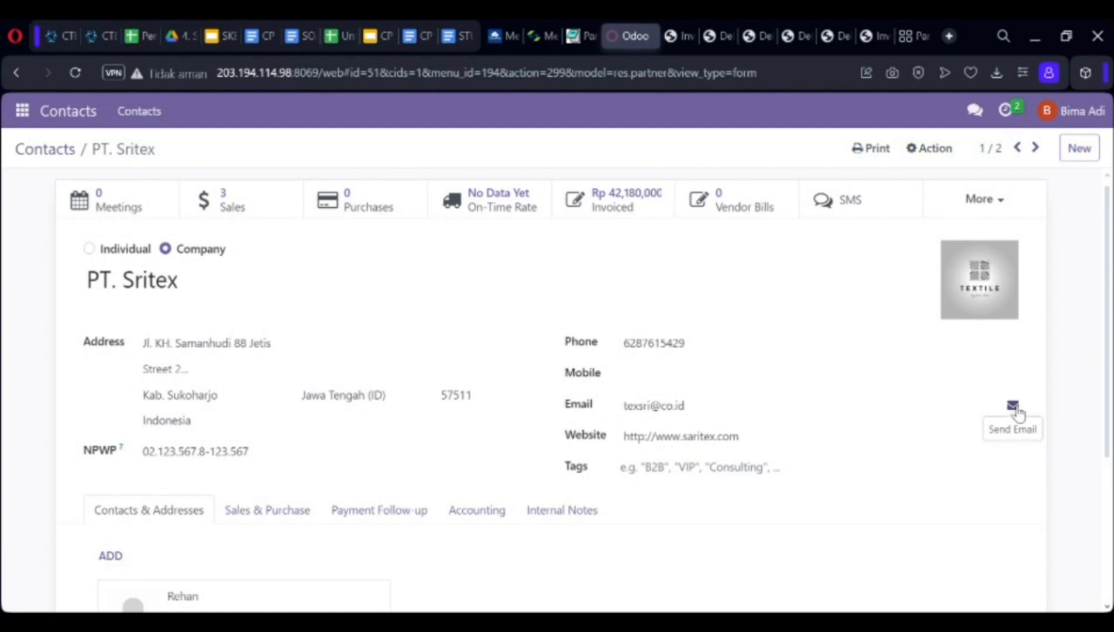
left_click(1013, 405)
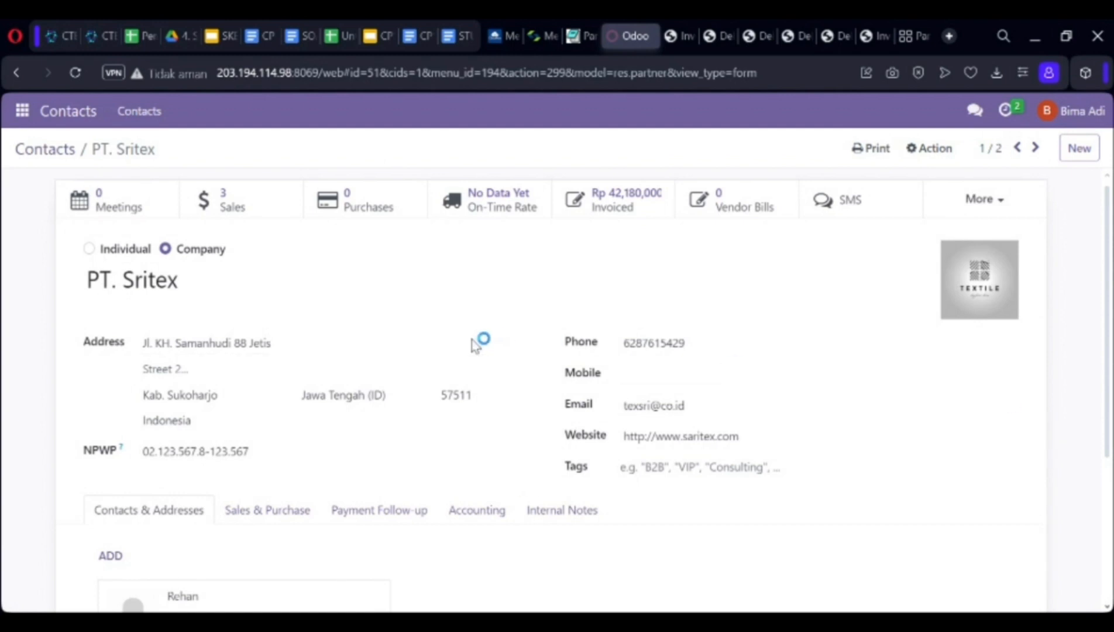
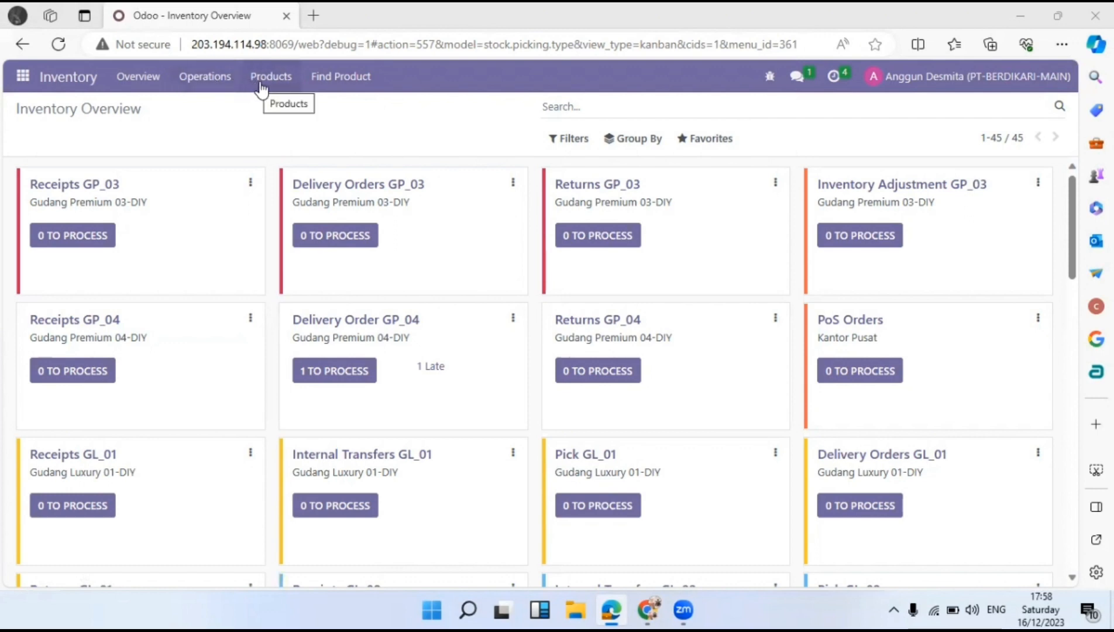
Open the Odoo Discuss inbox, then switch to the other browser window.
left_click(261, 85)
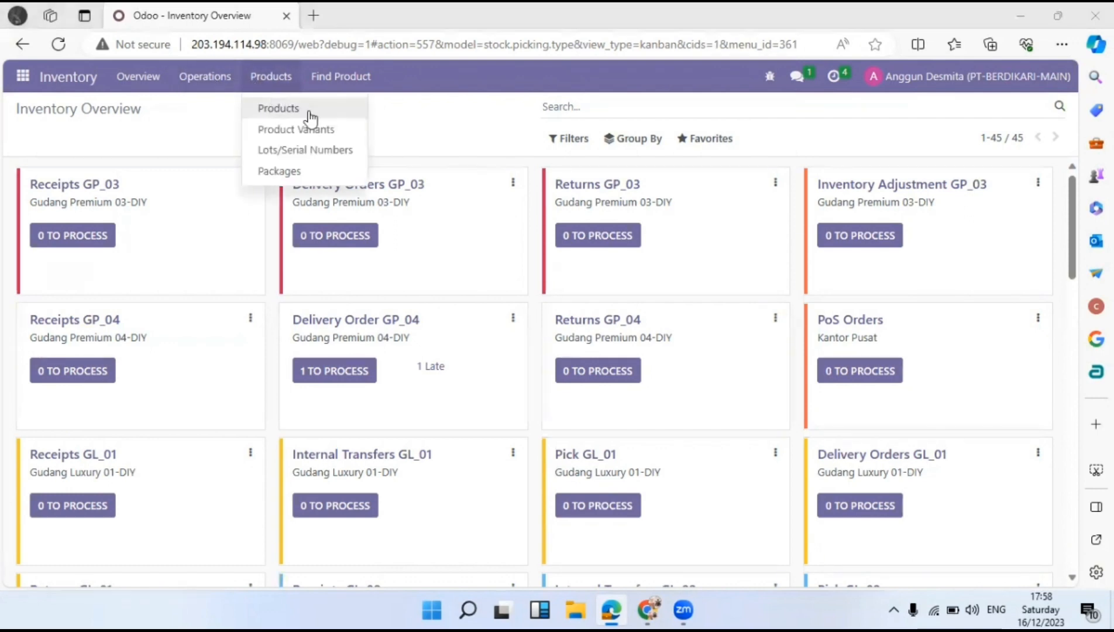
left_click(164, 112)
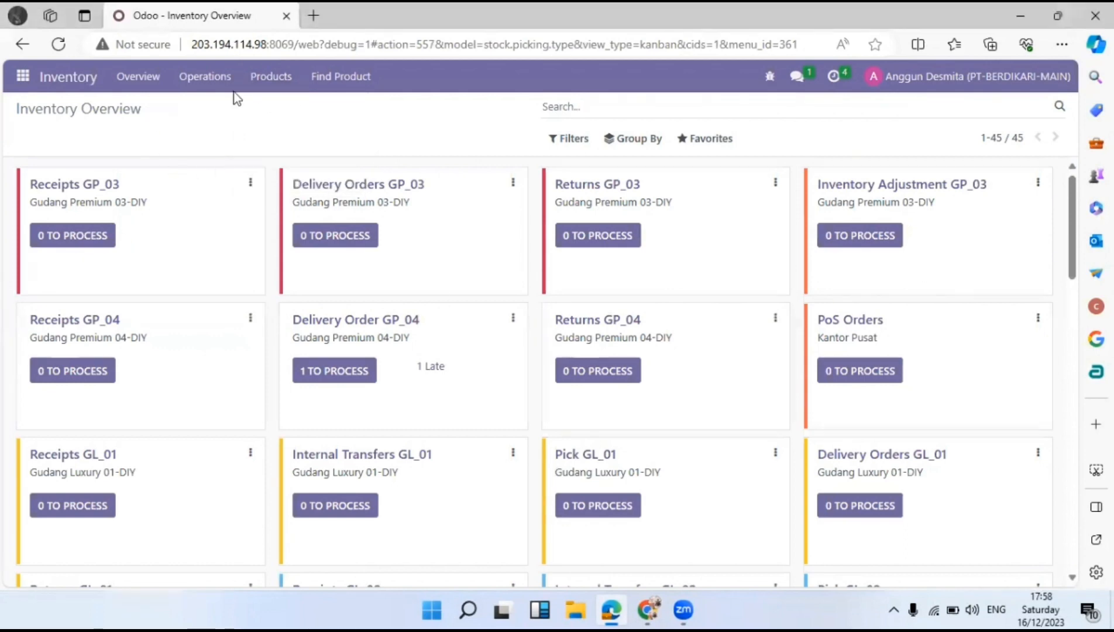
left_click(23, 76)
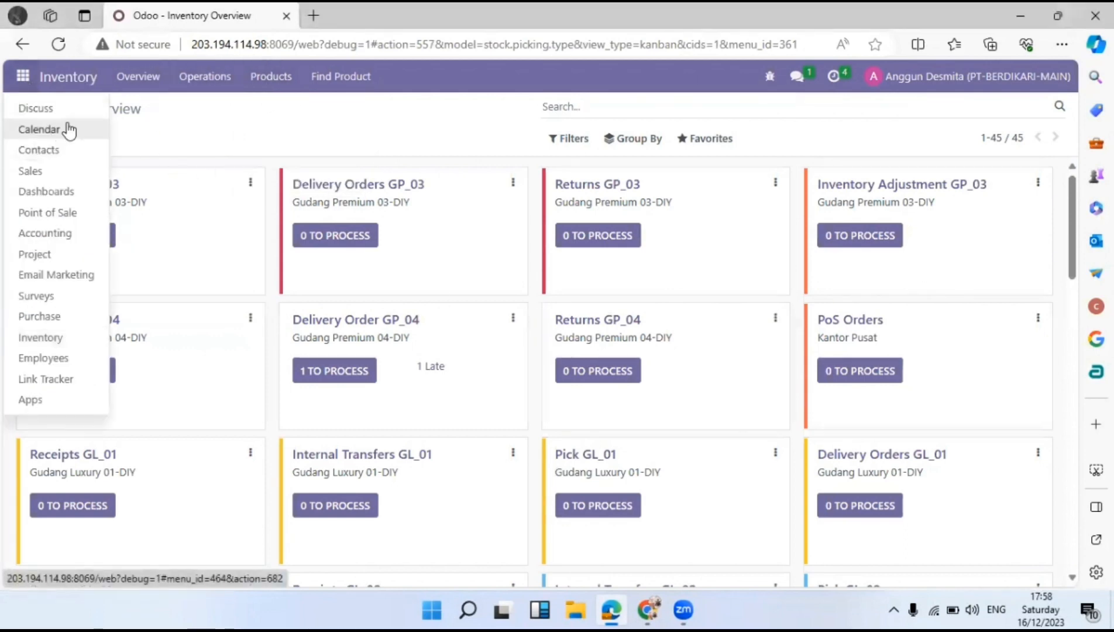
left_click(59, 112)
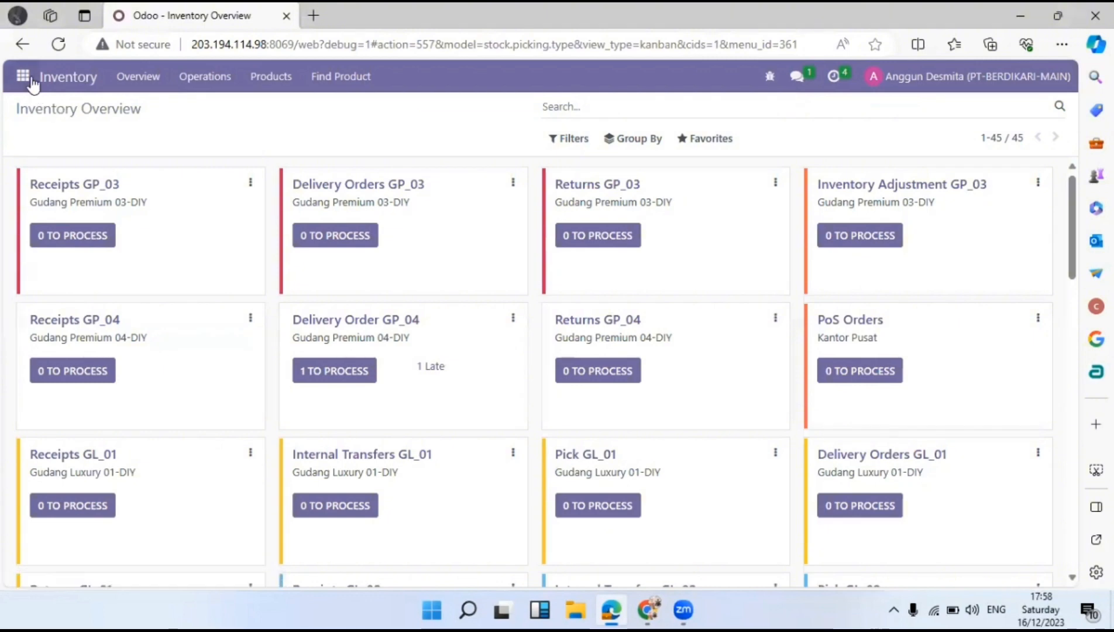
left_click(22, 77)
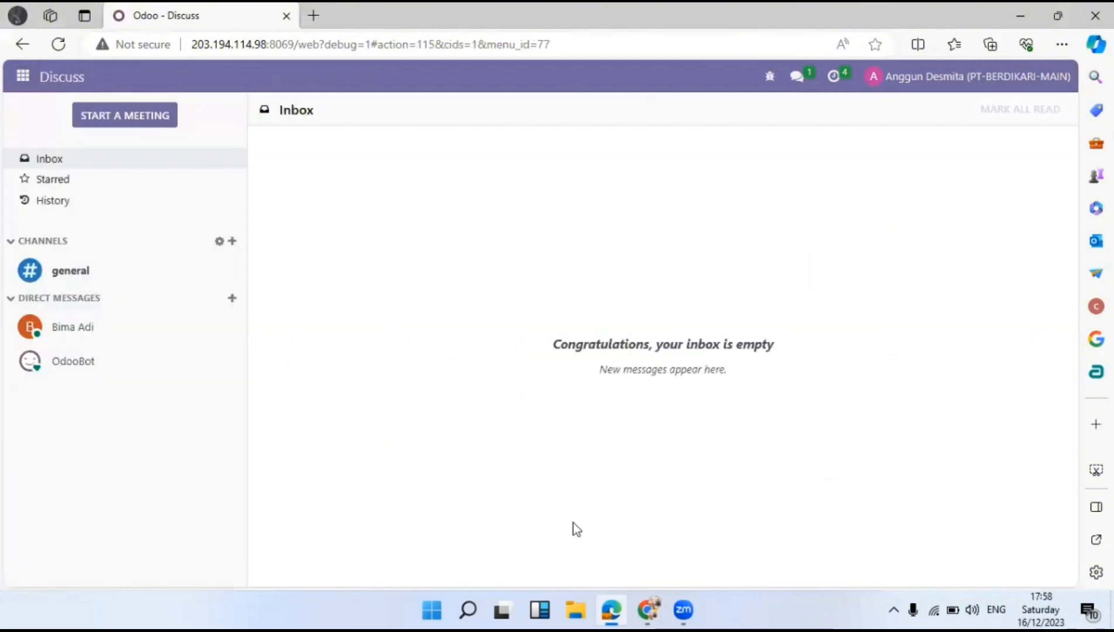
mouse_move(647, 611)
left_click(611, 526)
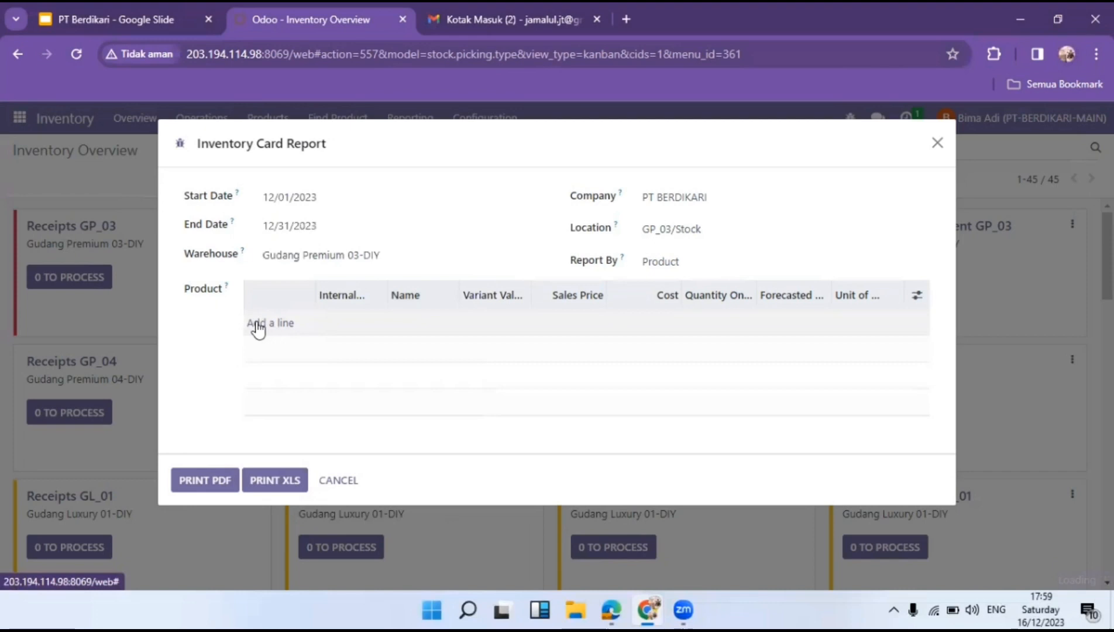
Add both Pakaian products to the report lines, correcting the misspelled 'pakain' search.
left_click(259, 323)
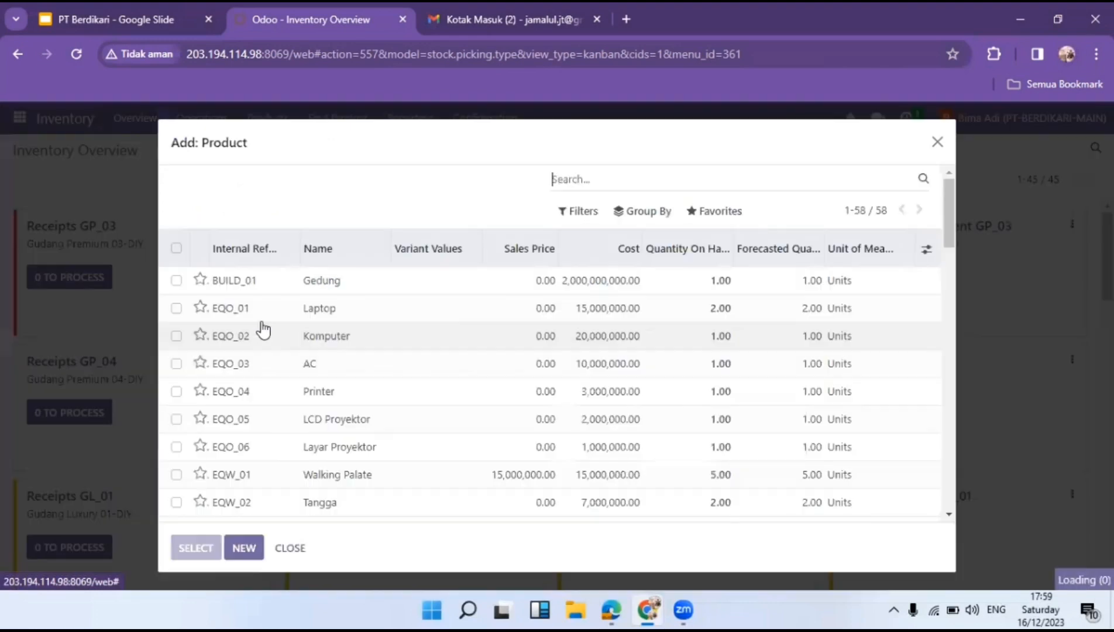
type("pakain")
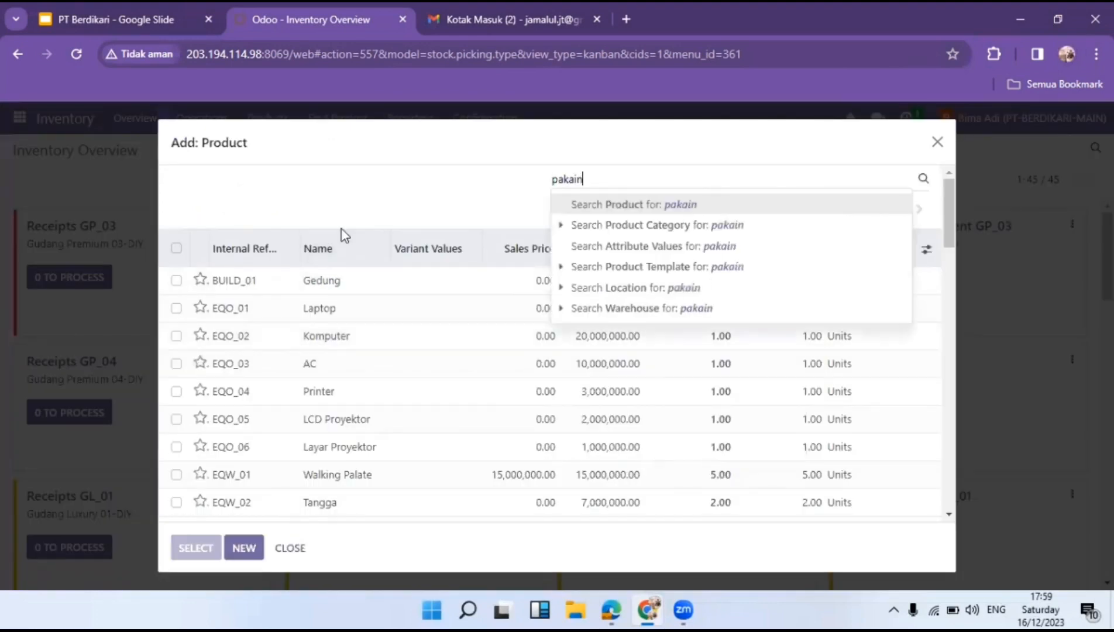
key("Return")
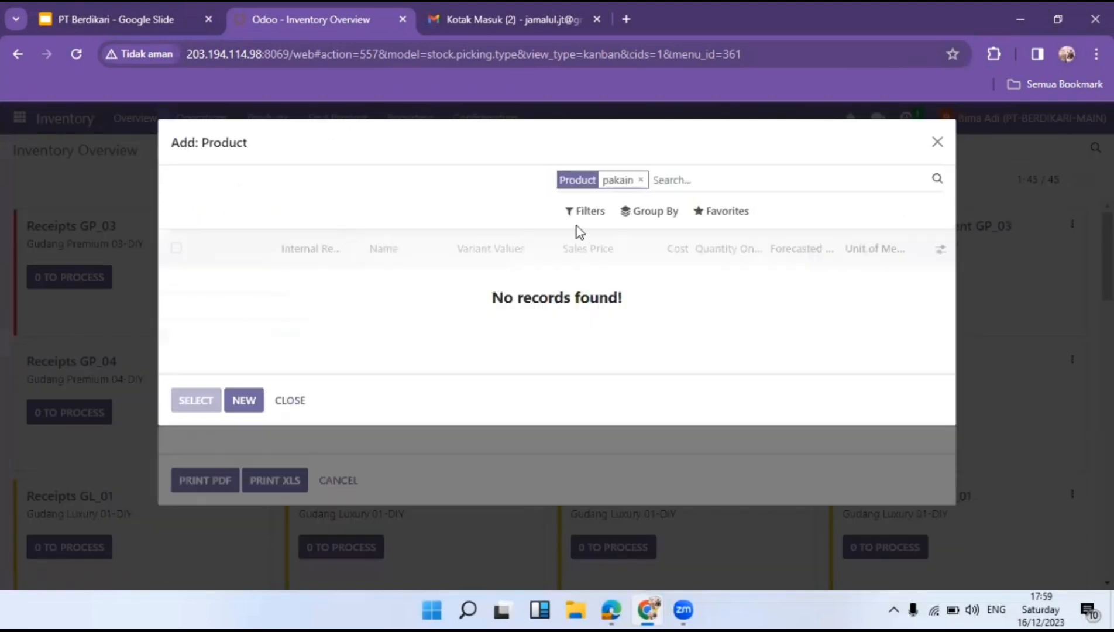
key("Left")
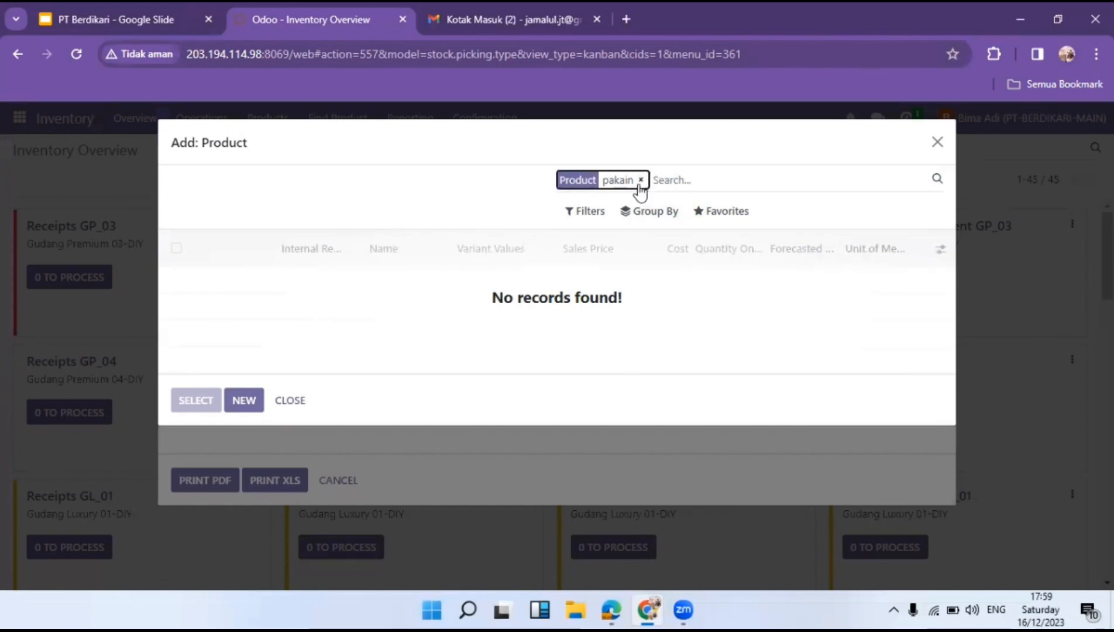
left_click(640, 181)
type("pakaian")
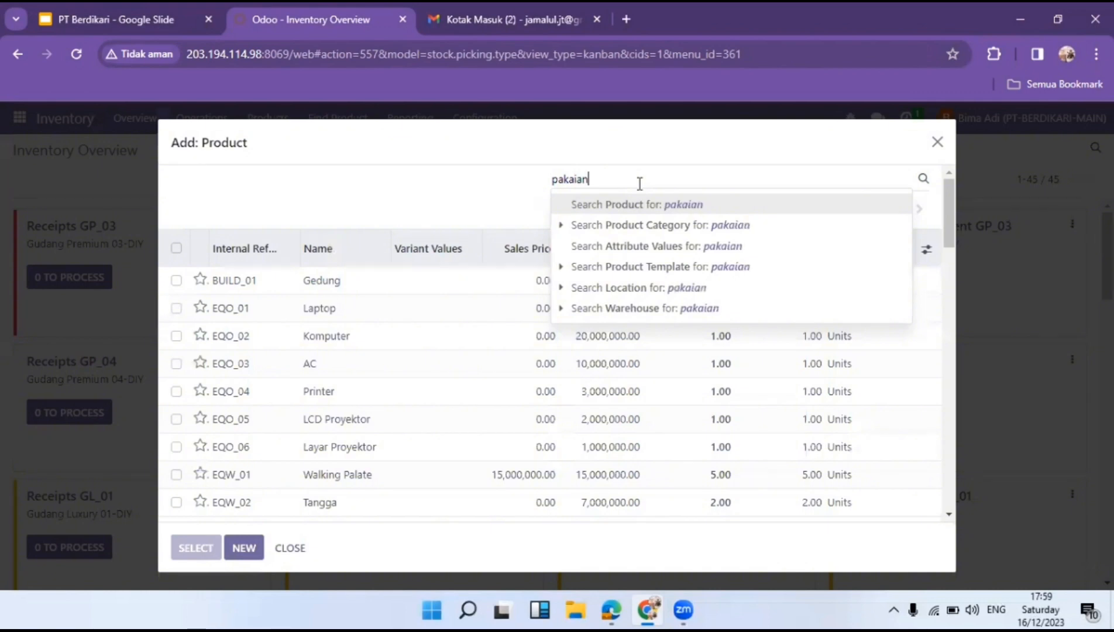
key("Return")
left_click(176, 249)
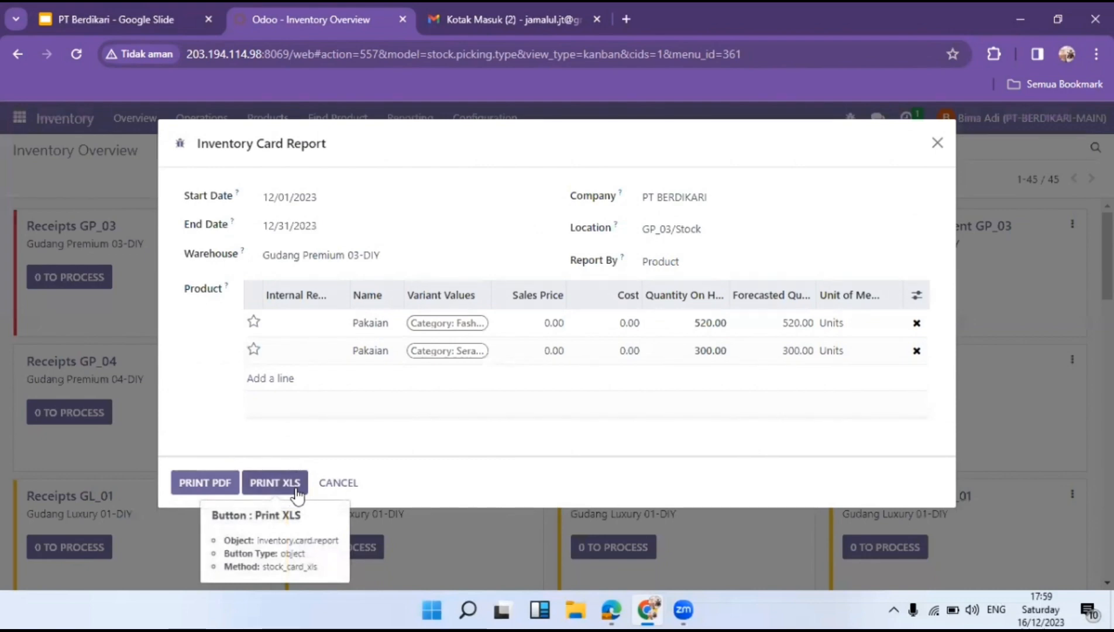
Export the Inventory Card Report as XLS and download Inventory Card Report.xls.
left_click(297, 491)
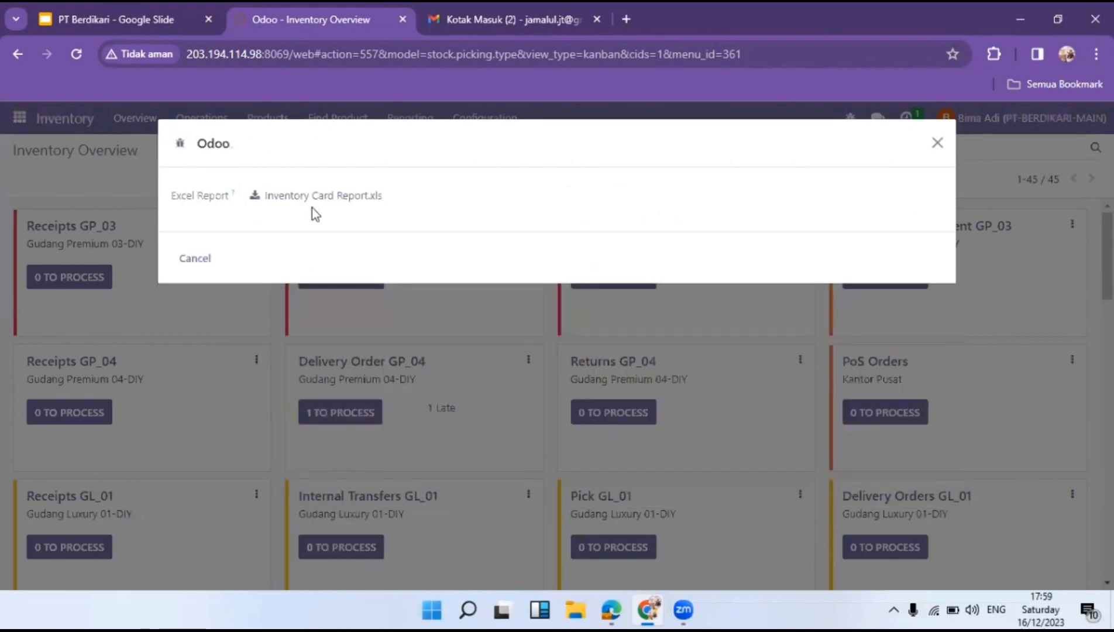
left_click(316, 196)
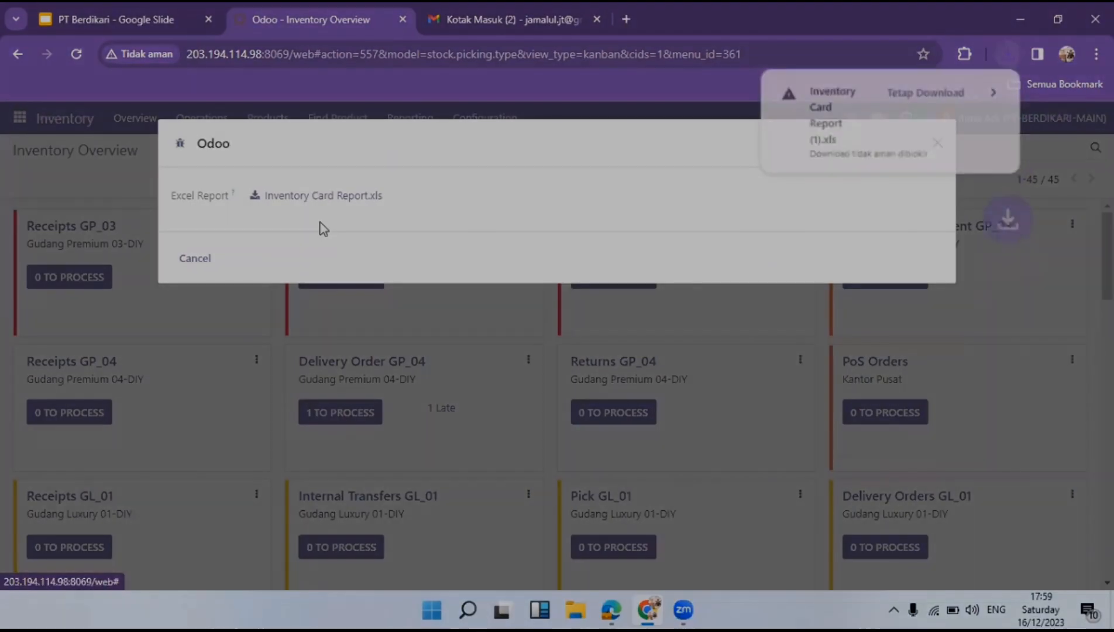
key("Escape")
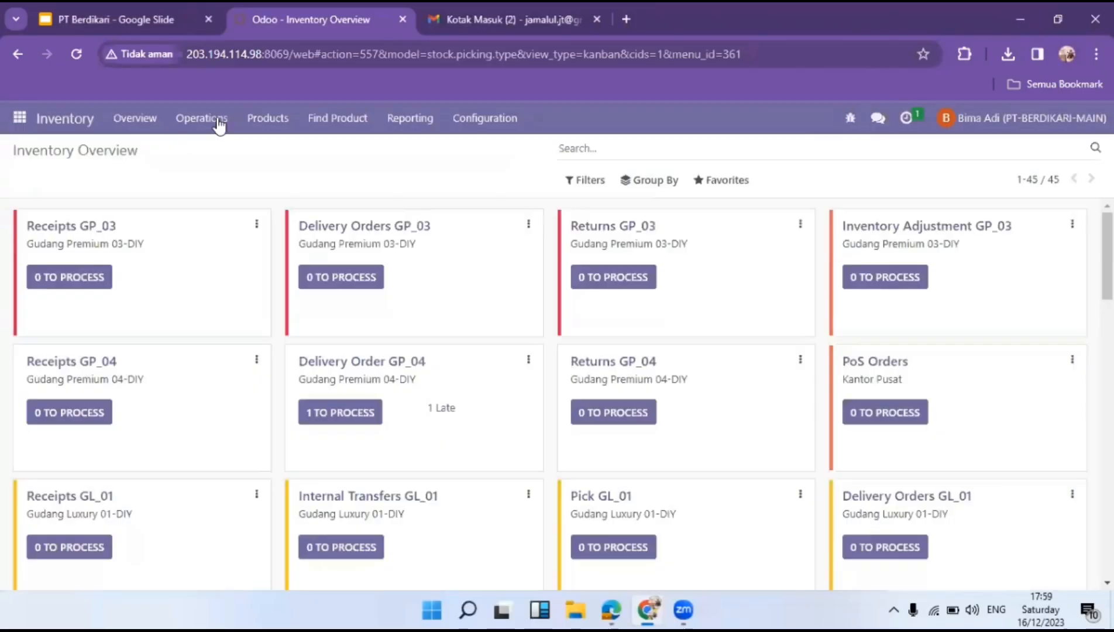
Attach Inventory Card Report (1).xls in the manager's chat with a message starting 'Tolong'.
left_click(879, 123)
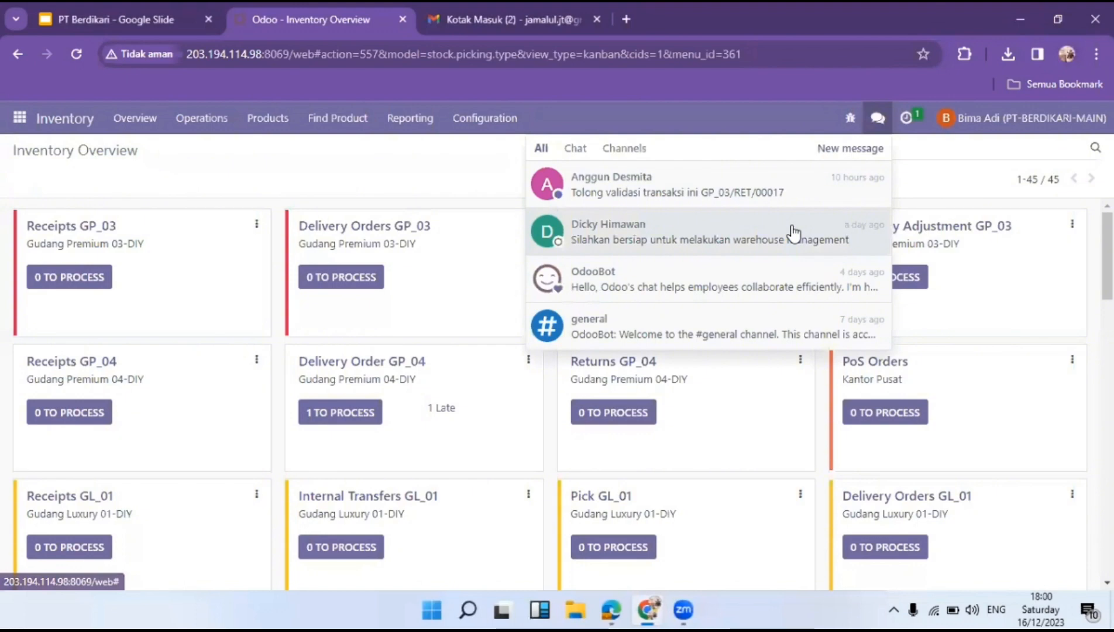
left_click(690, 193)
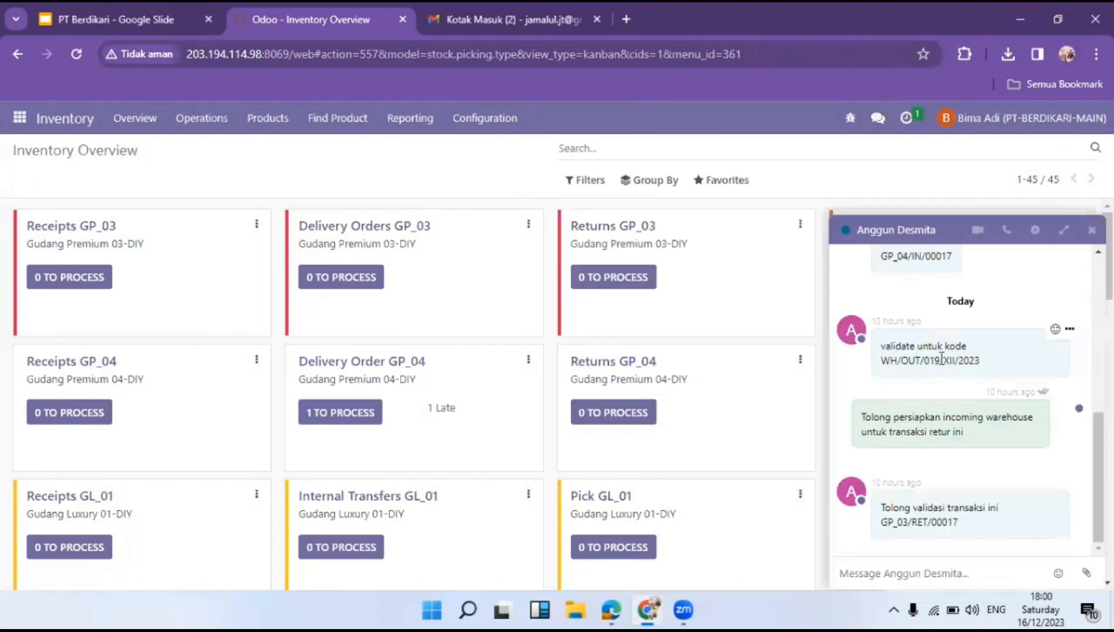
left_click(1084, 573)
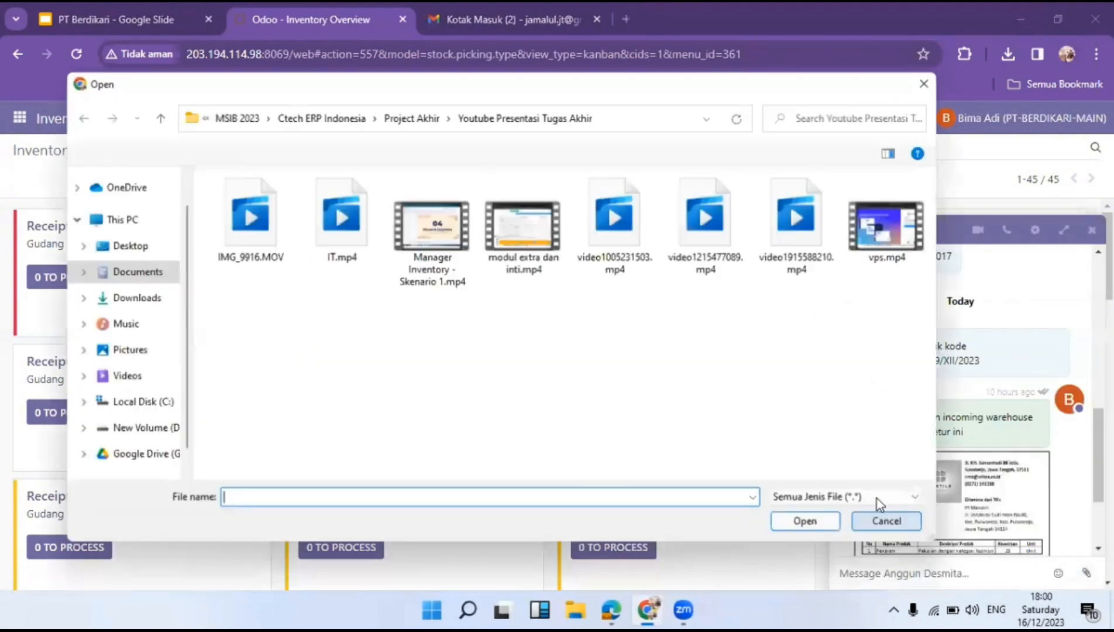
left_click(149, 296)
left_click(354, 233)
double_click(354, 232)
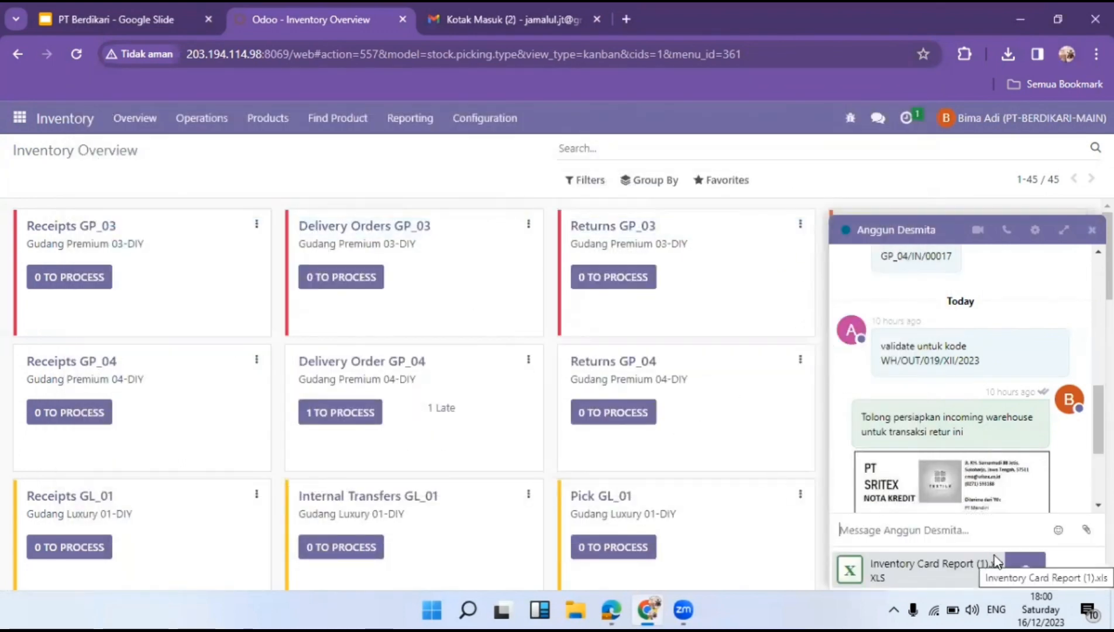
type("Tol")
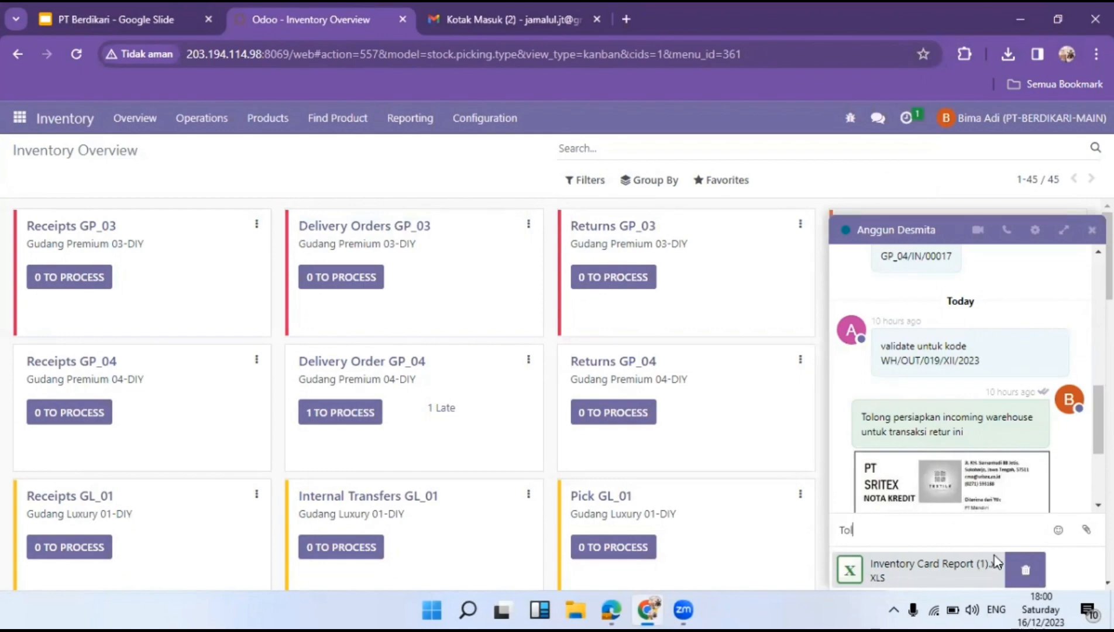
type("ong")
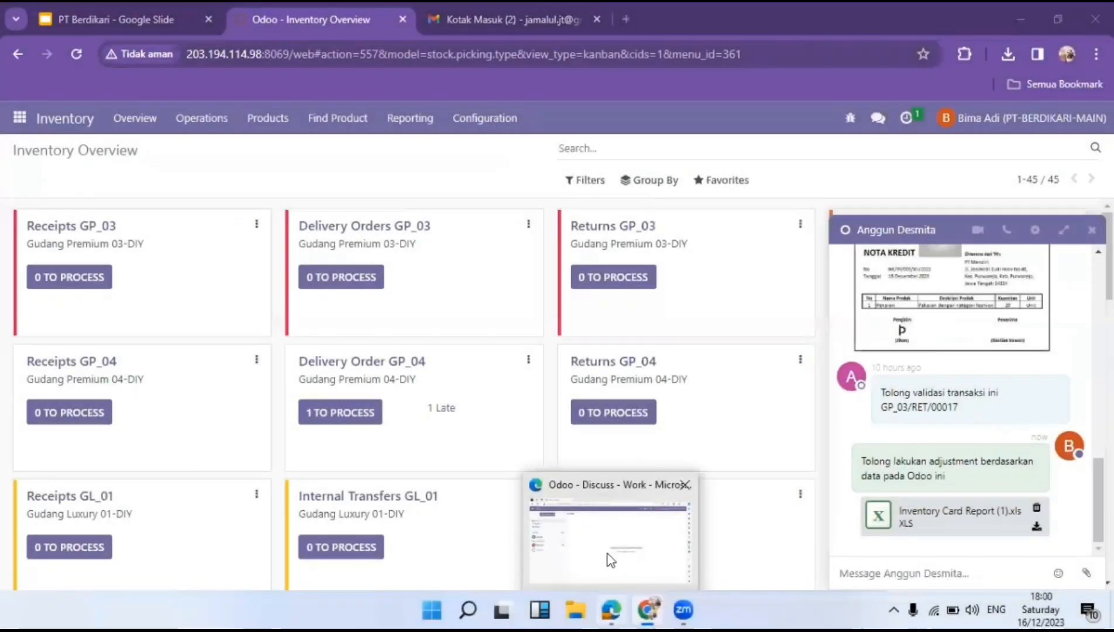
left_click(607, 557)
Download the report attached in the direct message and open it in Excel.
left_click(130, 328)
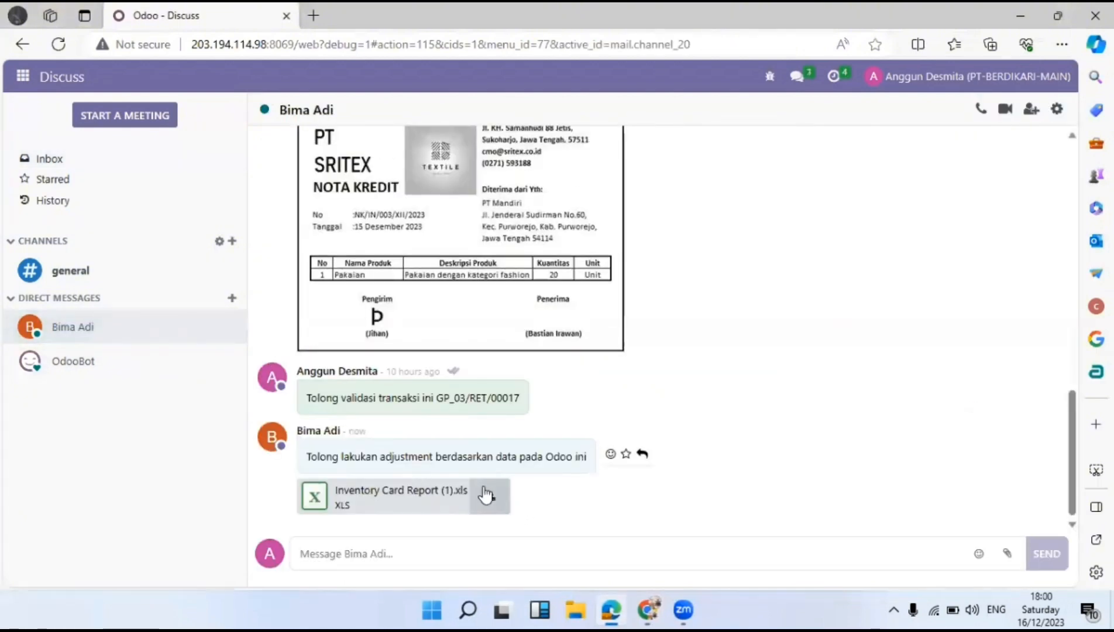
left_click(485, 494)
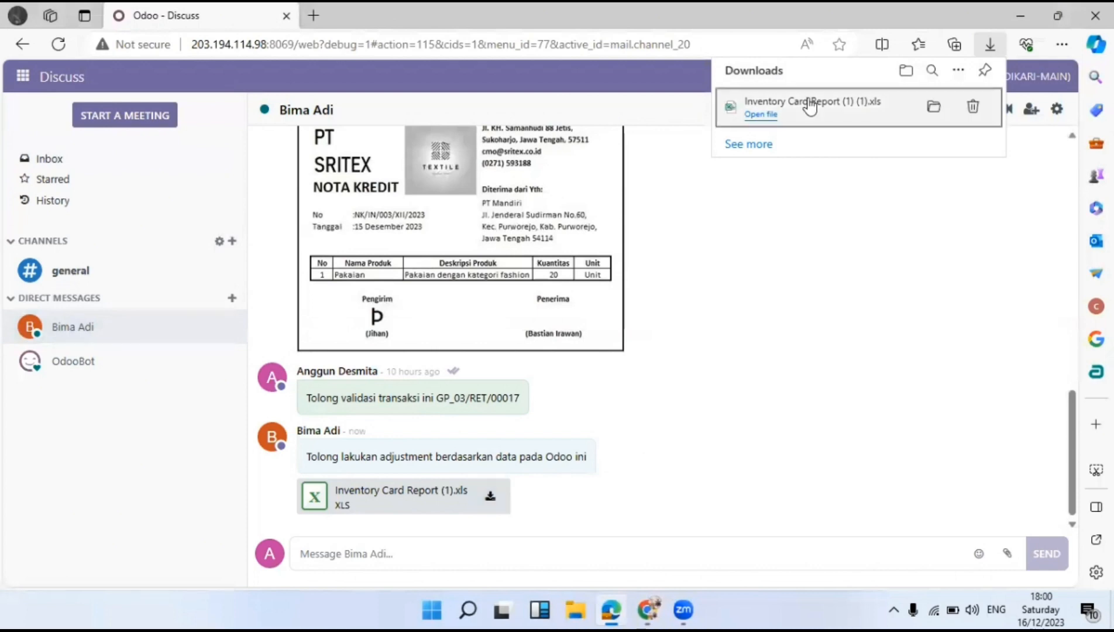
left_click(757, 114)
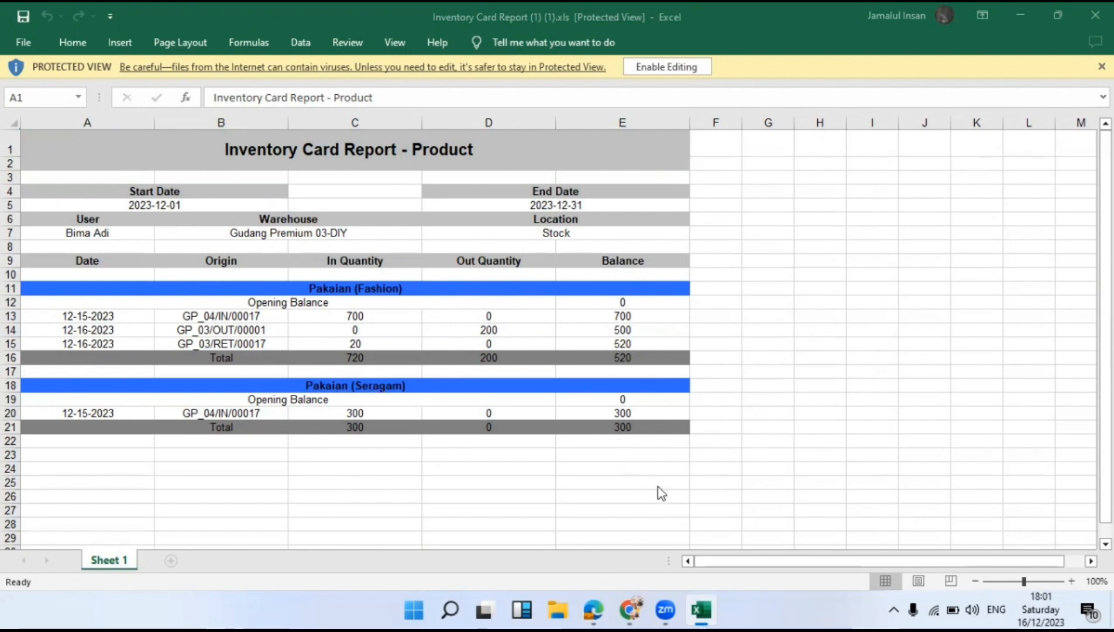
Switch from the Excel report back to the Odoo Inventory Overview.
left_click(359, 373)
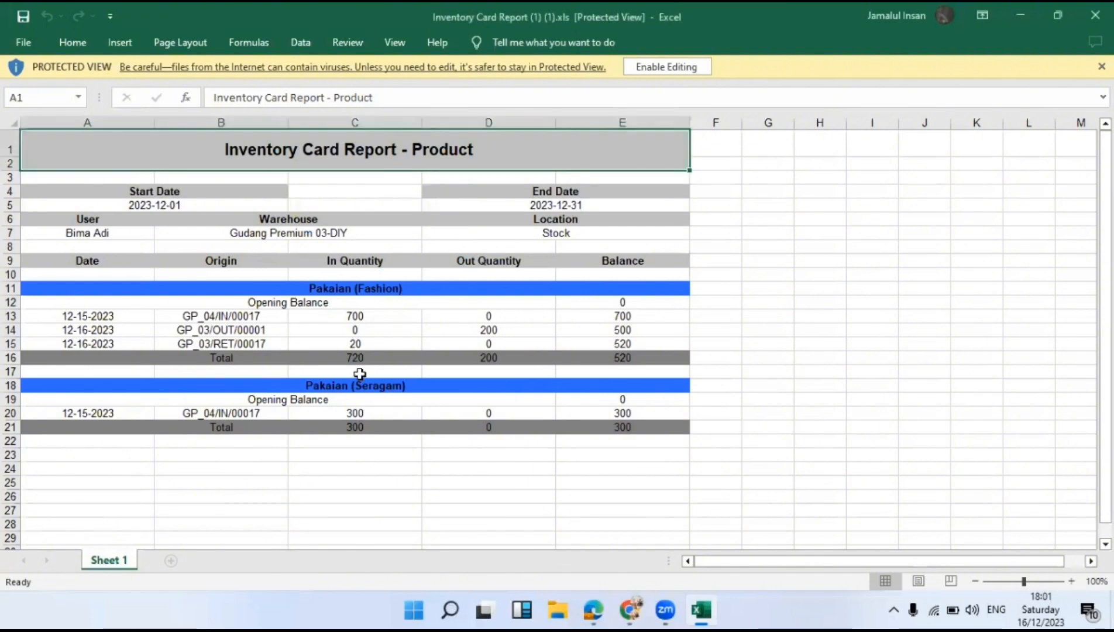
left_click(630, 612)
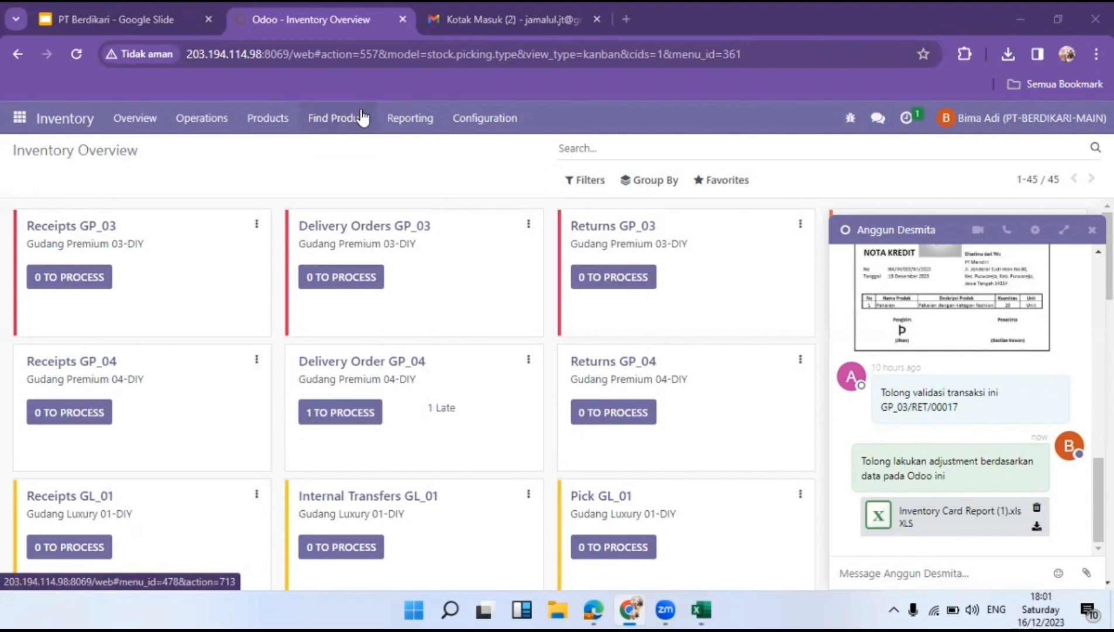
Look up Pakaian Fashion by barcode in Find Product and read its 520 available stock.
left_click(331, 120)
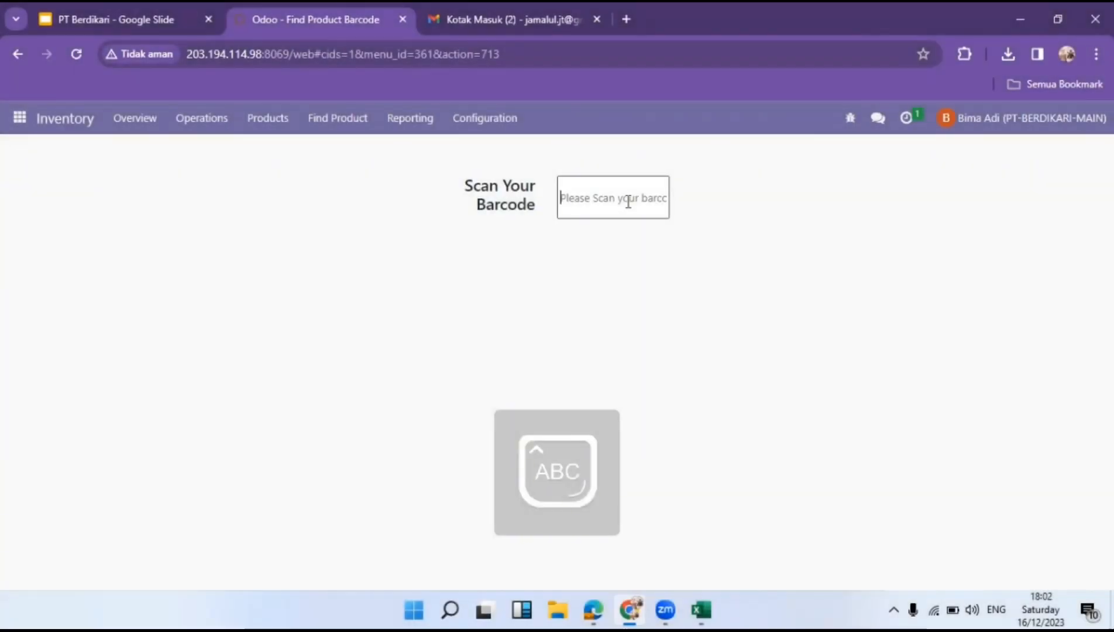
type("GP")
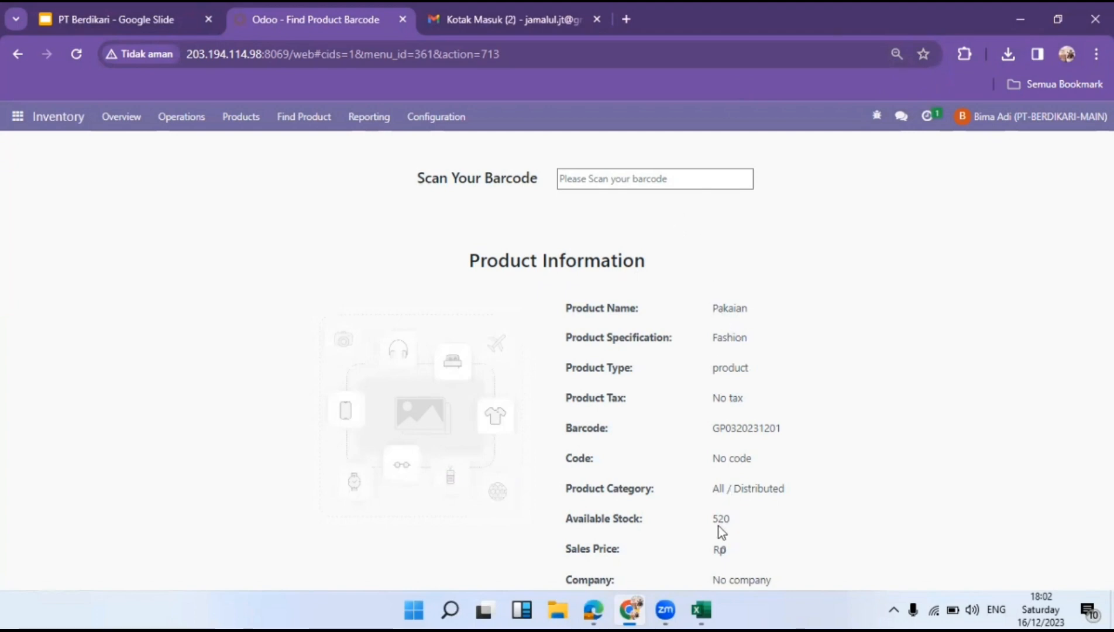
mouse_move(705, 605)
Enable editing in the Excel report and enter 510 in F16 beside the Fashion total.
left_click(709, 556)
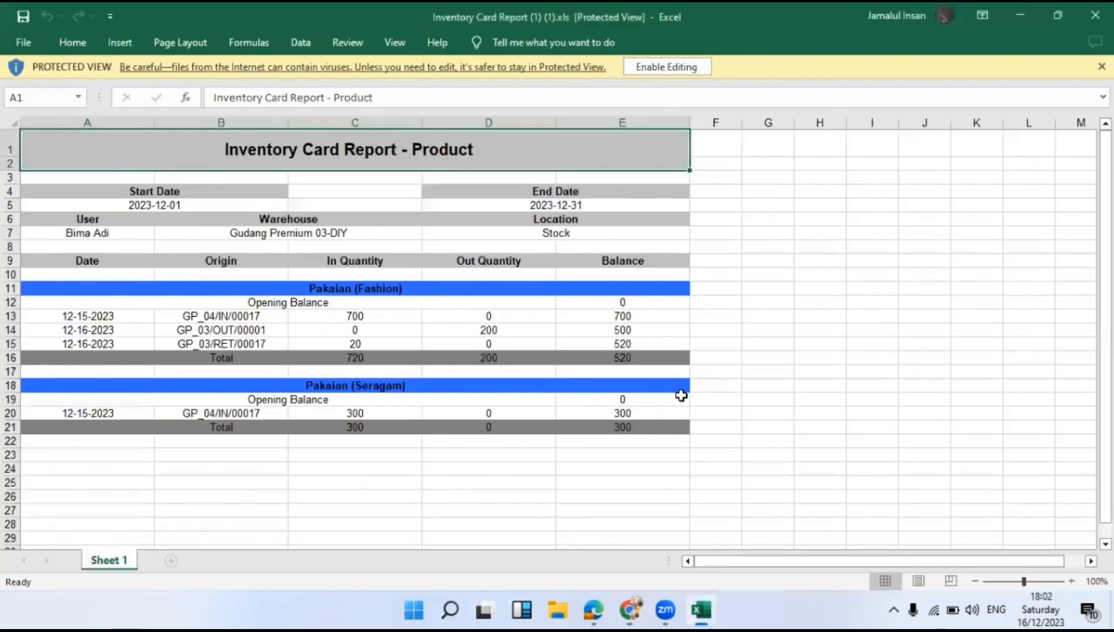
left_click(721, 356)
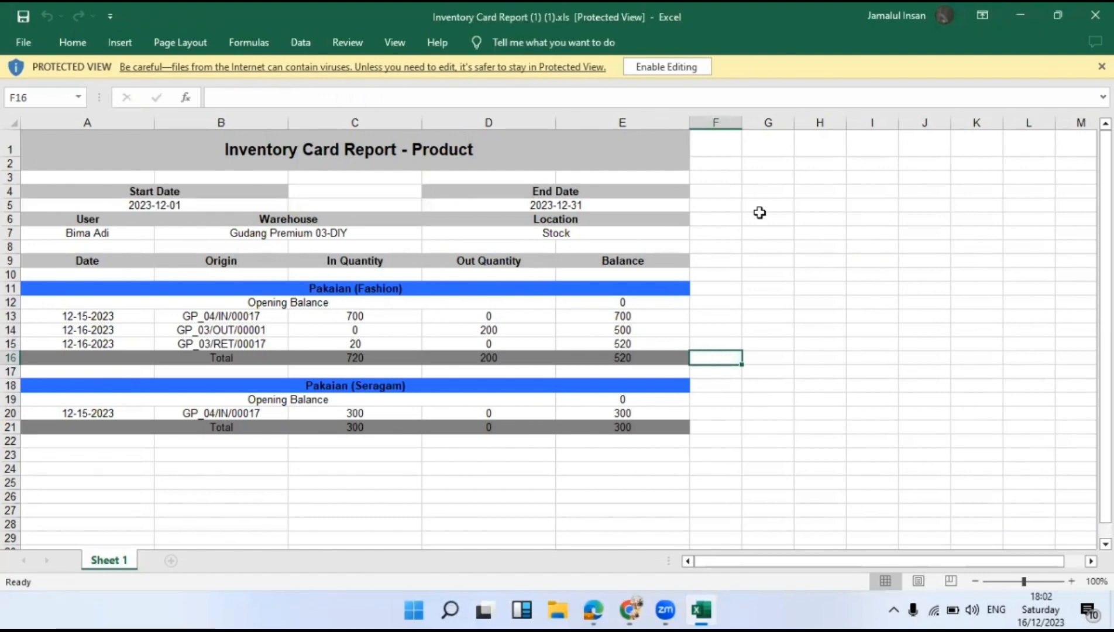
left_click(672, 68)
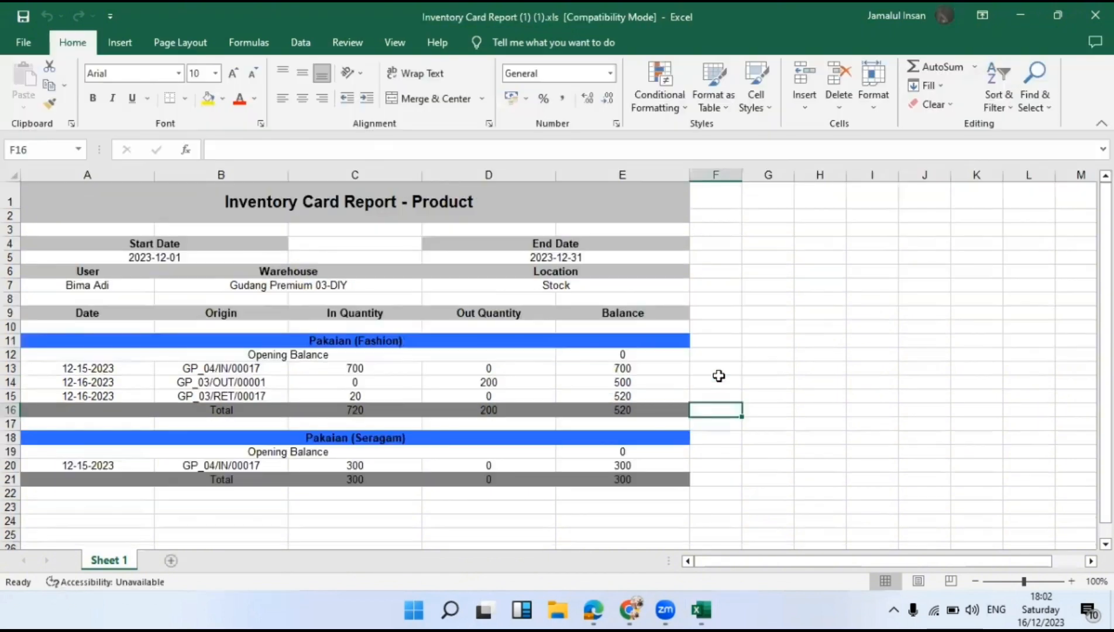
type("51")
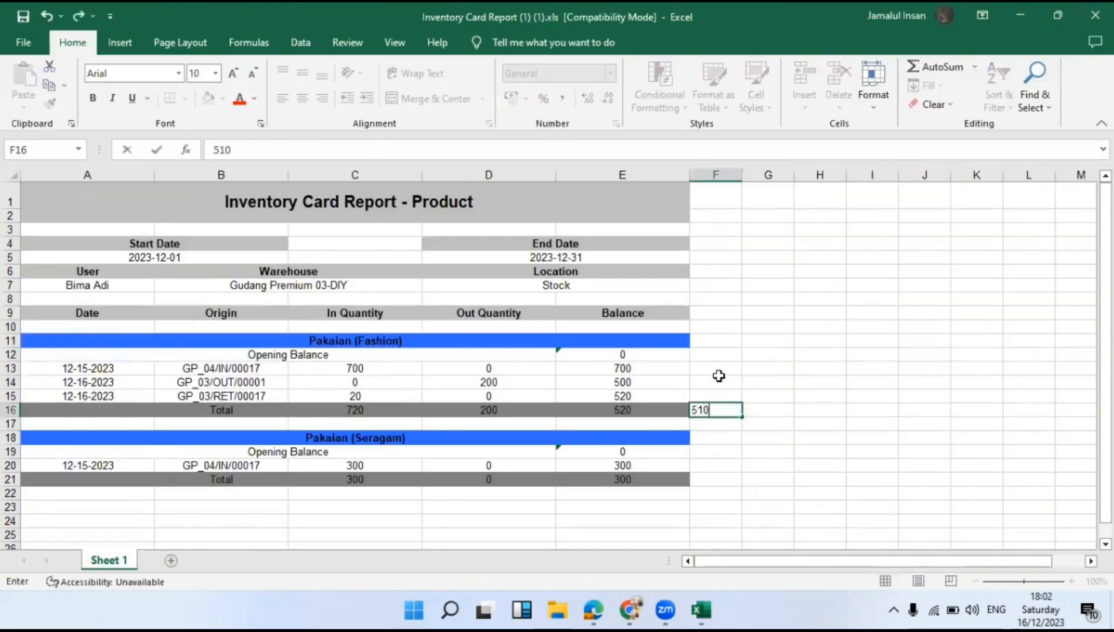
type("0")
left_click(723, 464)
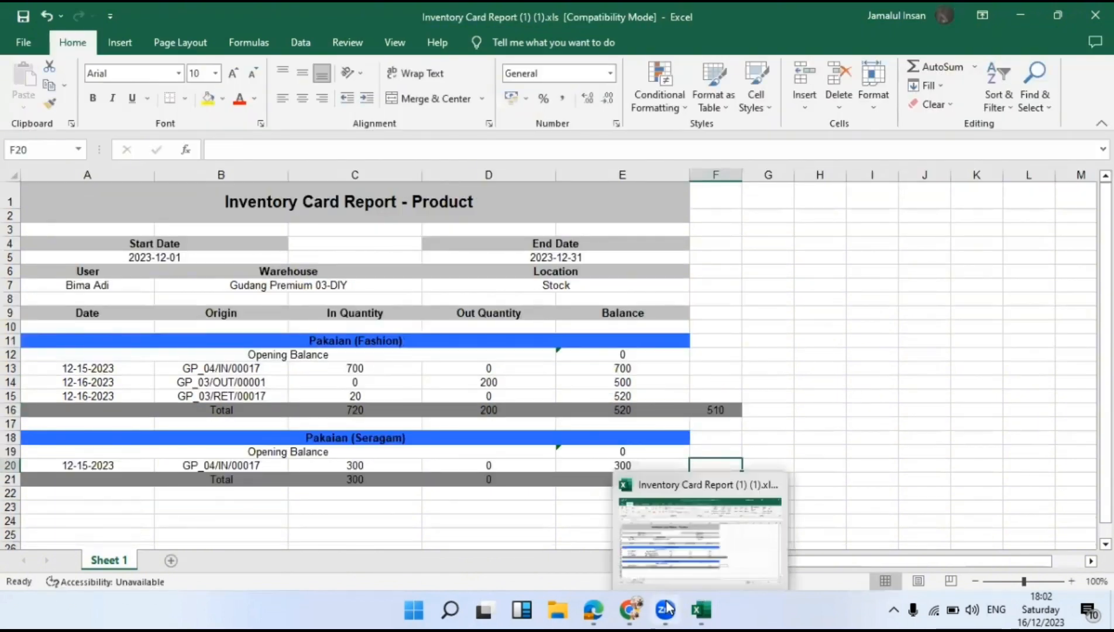
Scan the Pakaian Seragam barcode to confirm 300 in stock, then select Excel cell F21.
left_click(673, 526)
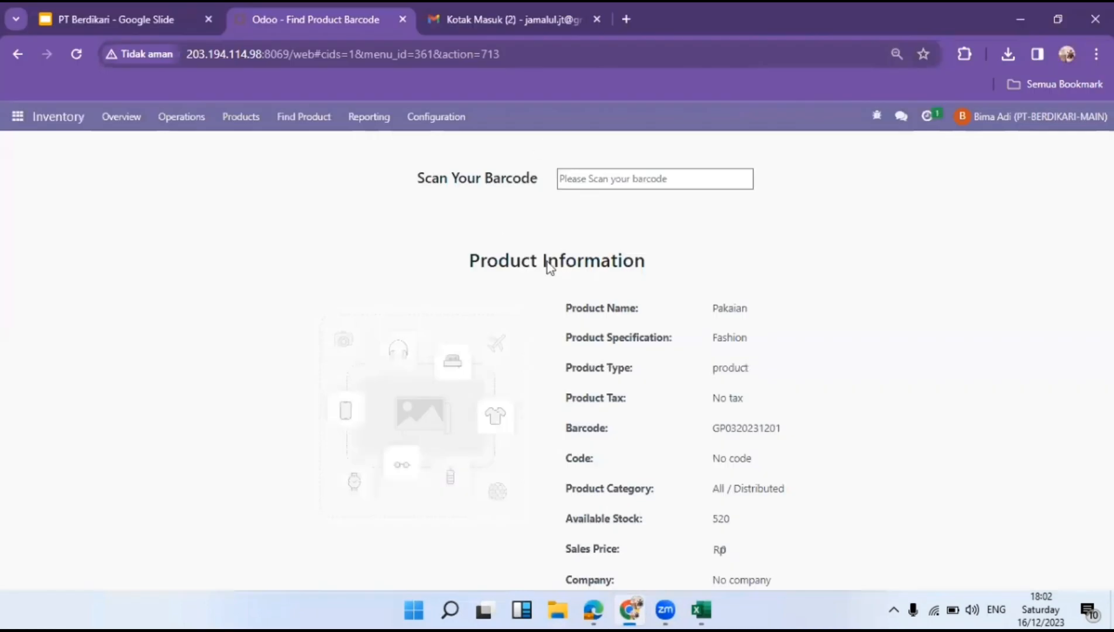
left_click(629, 181)
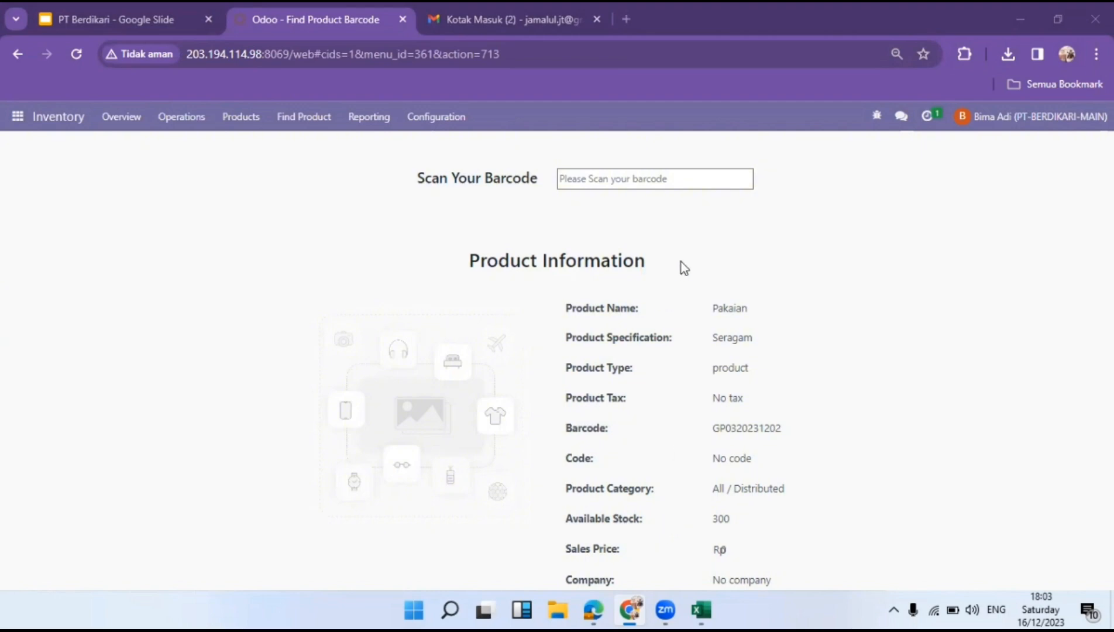
mouse_move(701, 610)
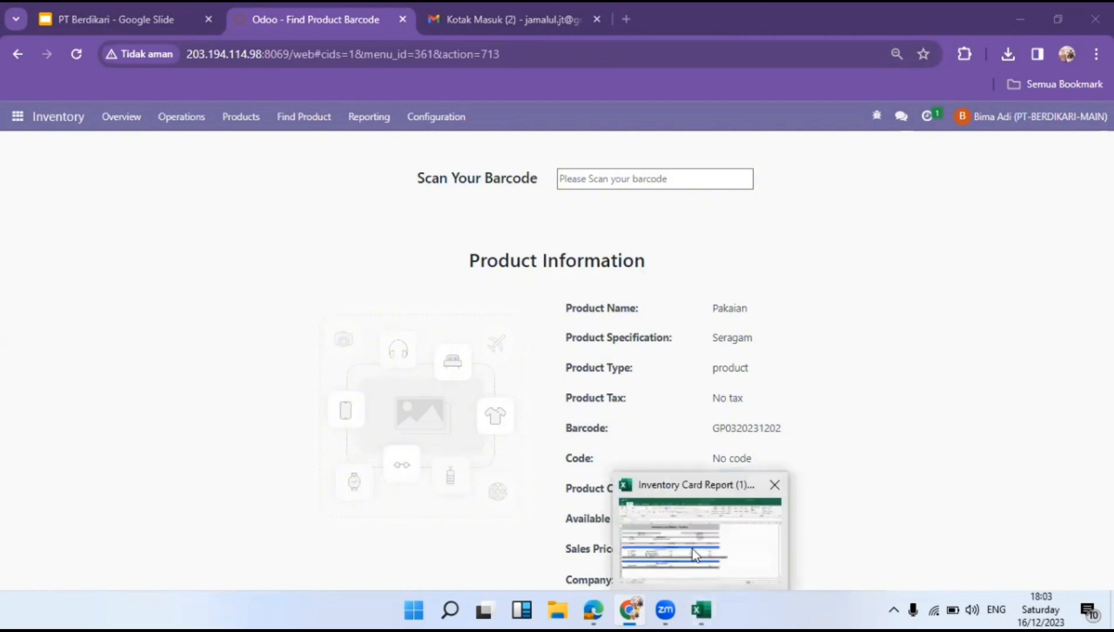
left_click(707, 485)
left_click(707, 479)
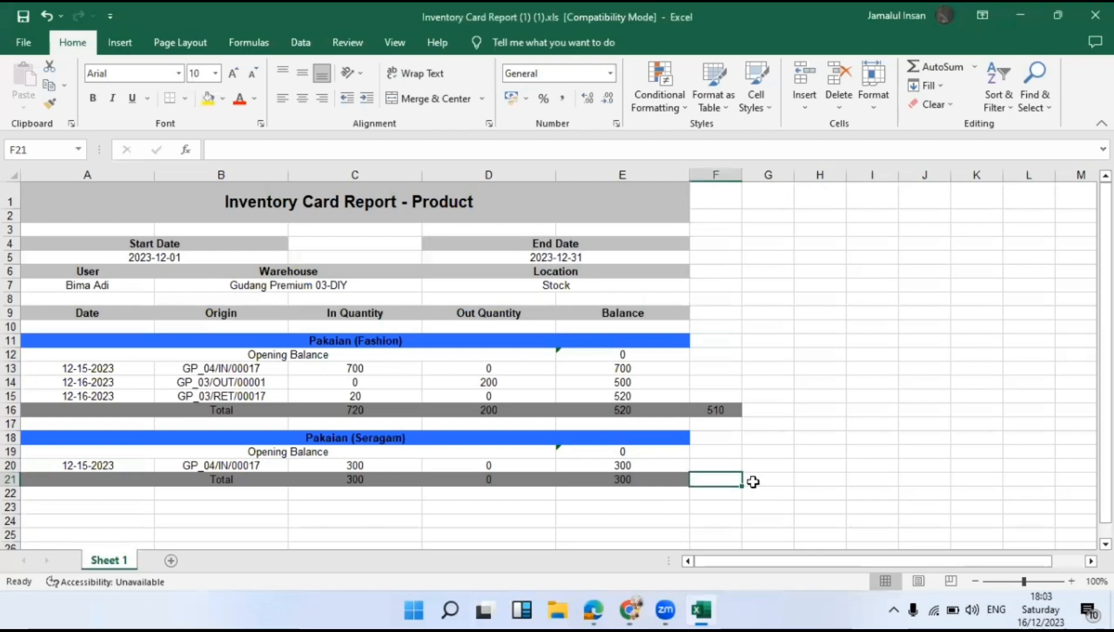
Enter 270 in F21, review the F16–F21 figures, and minimize Excel.
type("270")
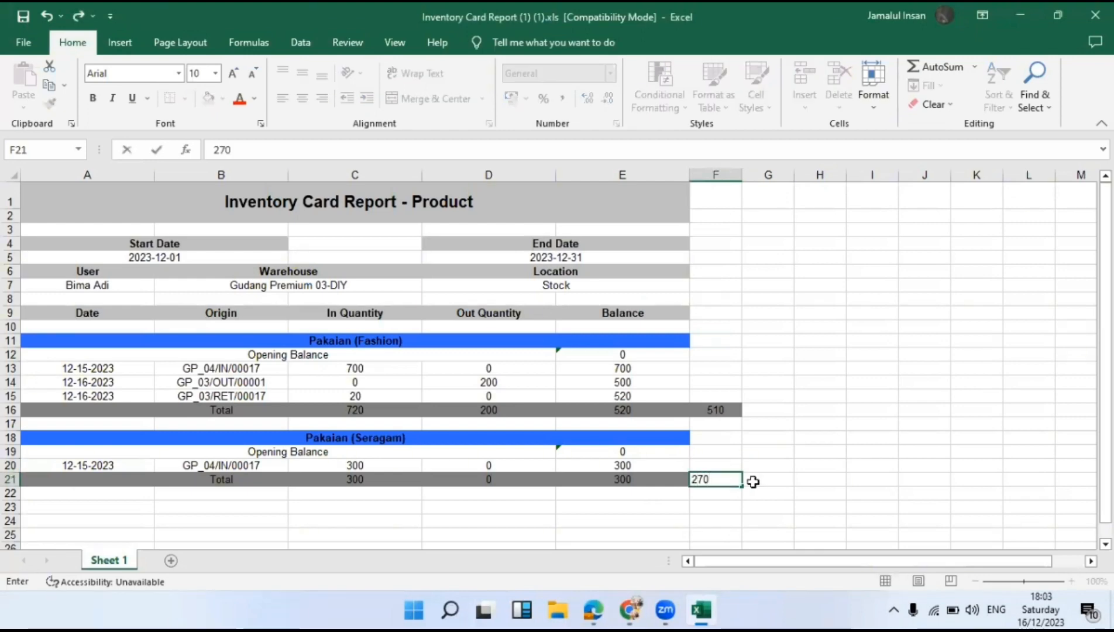
key("Return")
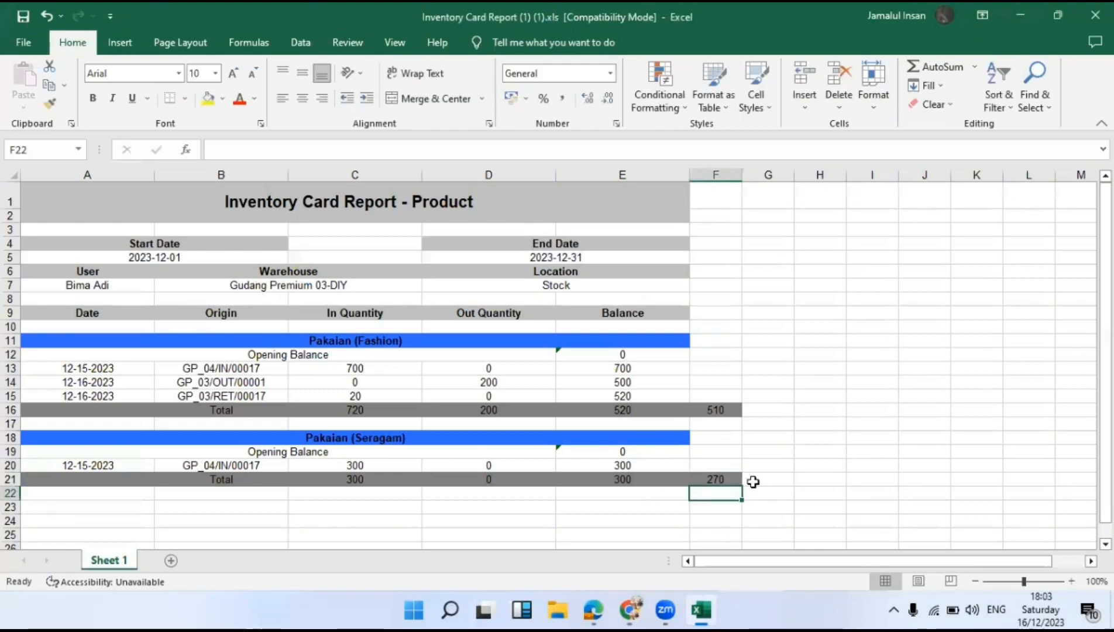
left_click_drag(715, 406, 711, 477)
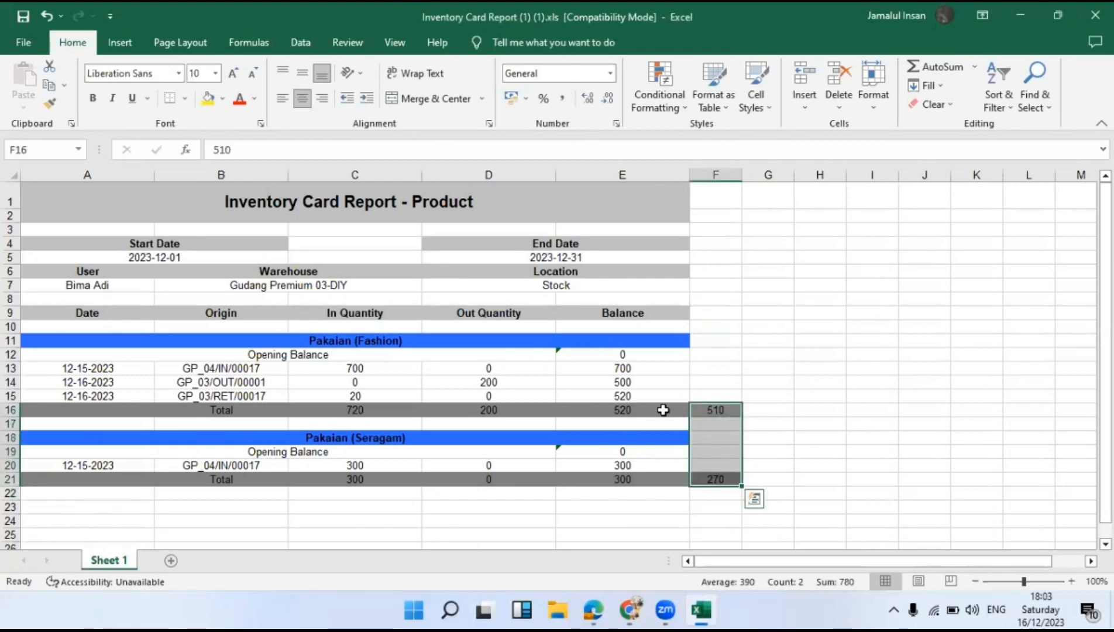
left_click_drag(663, 410, 643, 478)
left_click(789, 426)
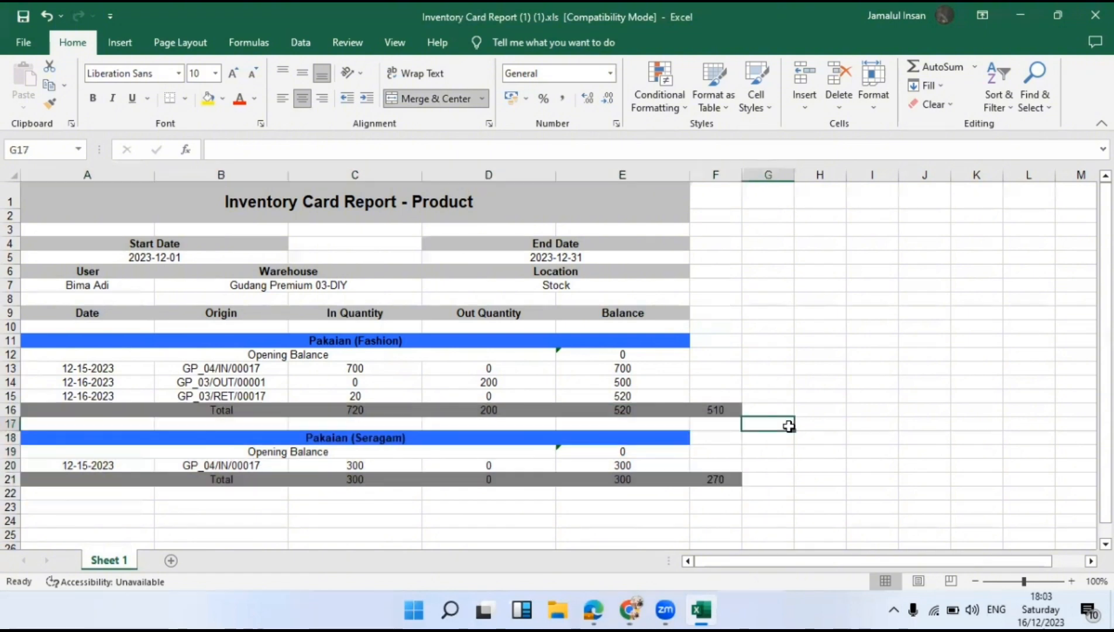
left_click(606, 410)
left_click(622, 422)
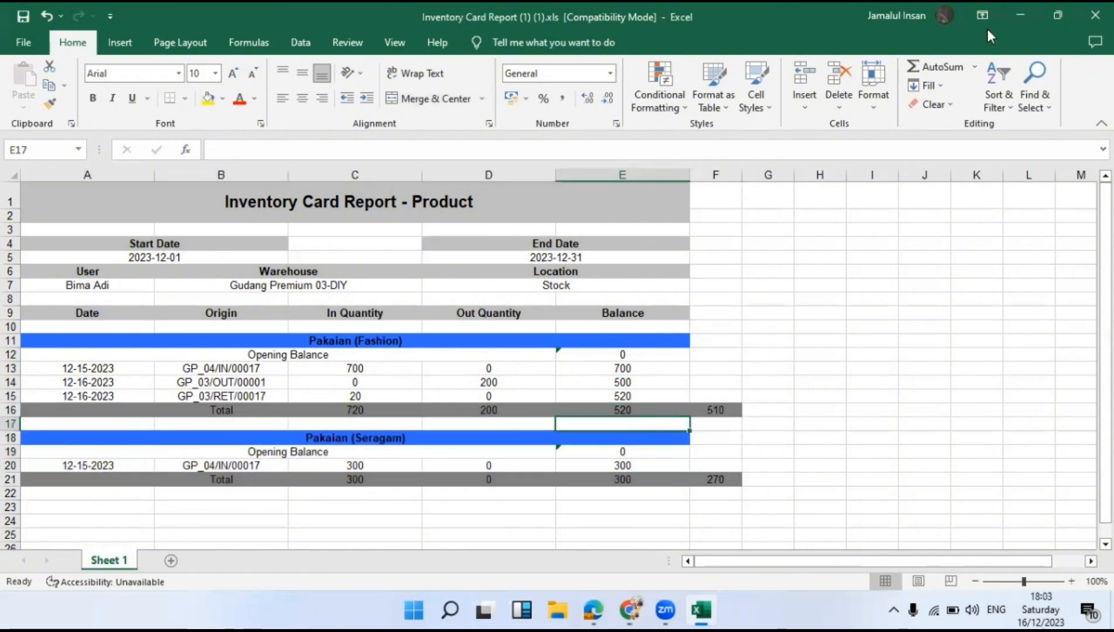
left_click(1018, 10)
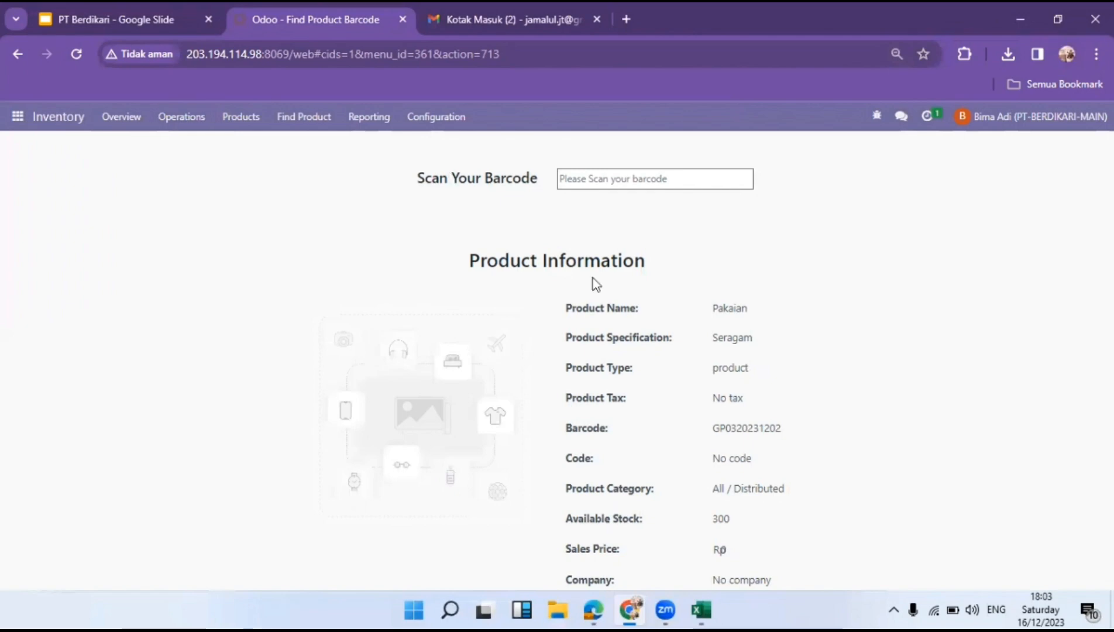
Reset the page zoom and open Inventory Adjustment GP_03's to-process transfers from the Overview.
key("ctrl+minus")
key("ctrl+plus")
key("ctrl+plus")
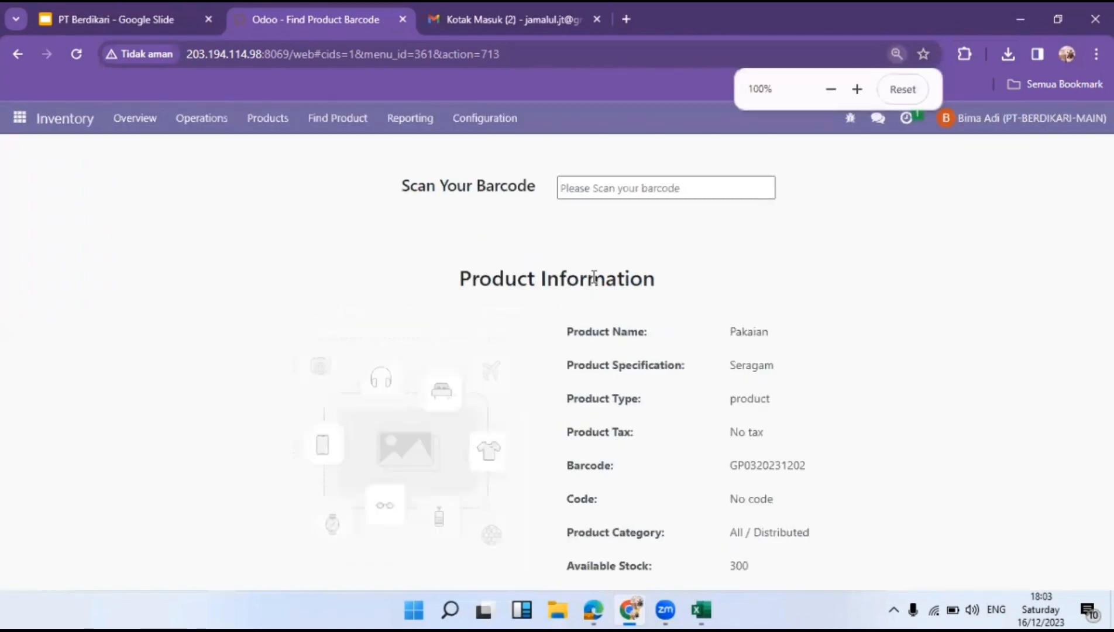
left_click(78, 119)
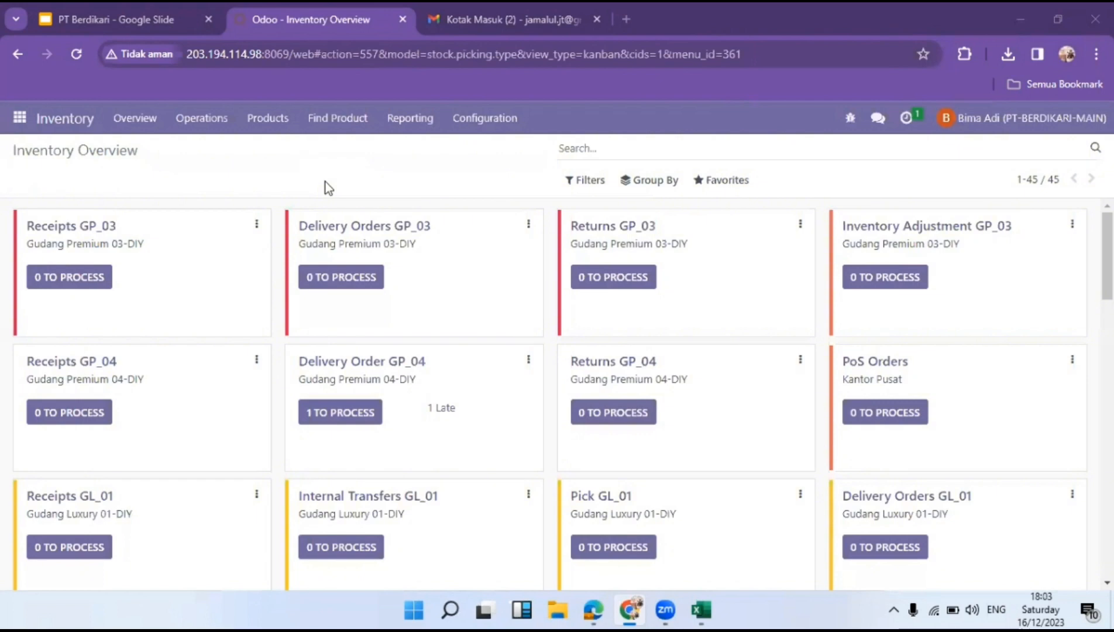
left_click(861, 283)
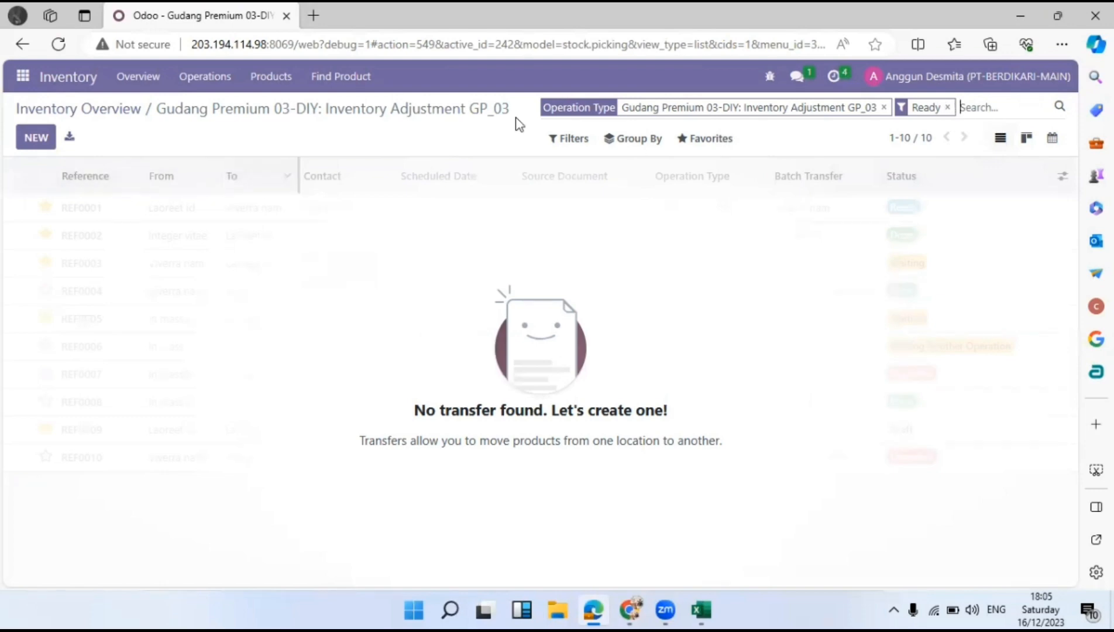
Start a new inventory adjustment dated 12/25/2023 with source document CARD/25122023.
left_click(28, 143)
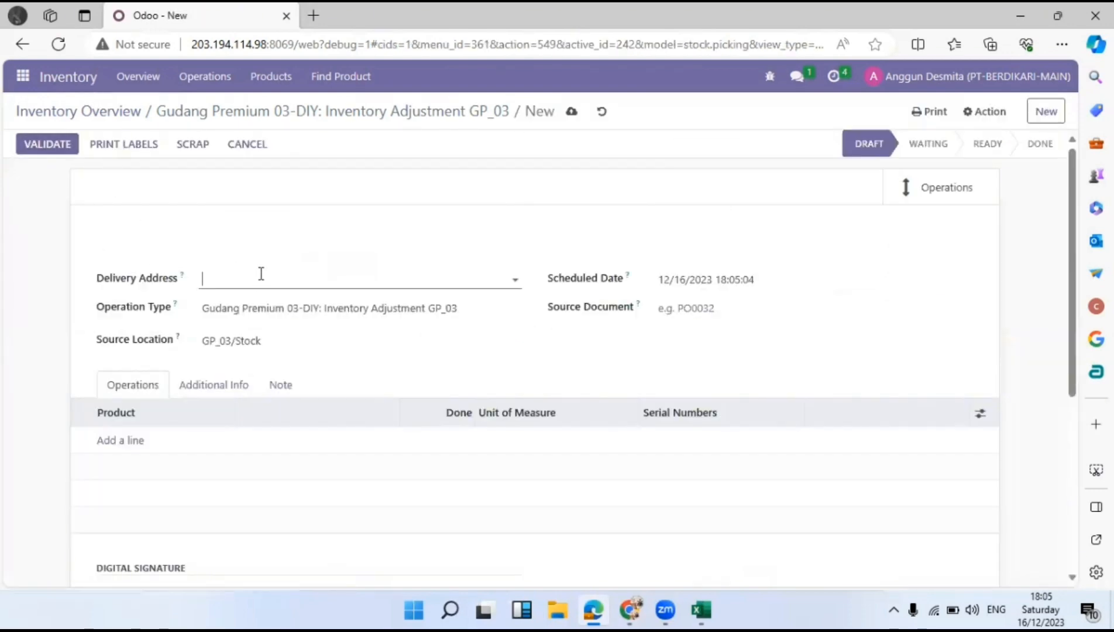
type("Pt s")
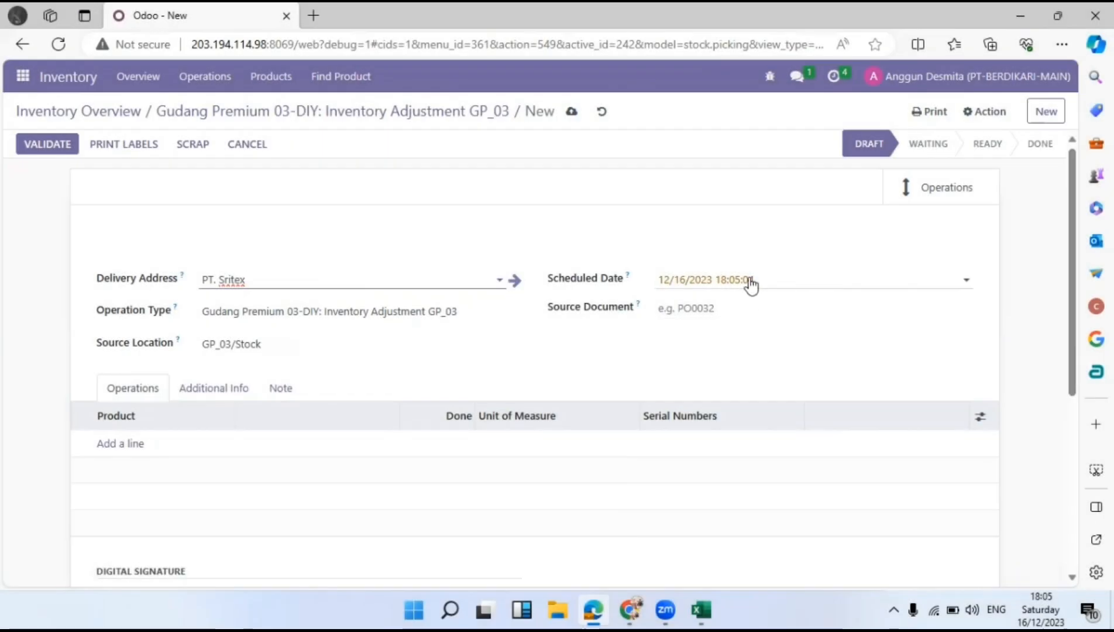
left_click(750, 285)
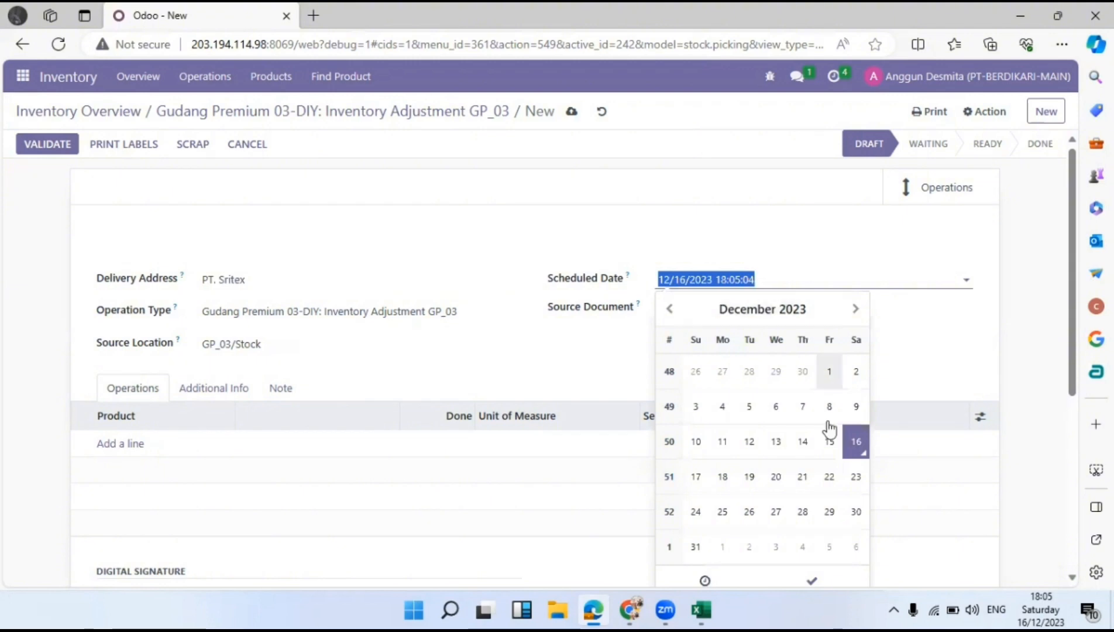
left_click(721, 513)
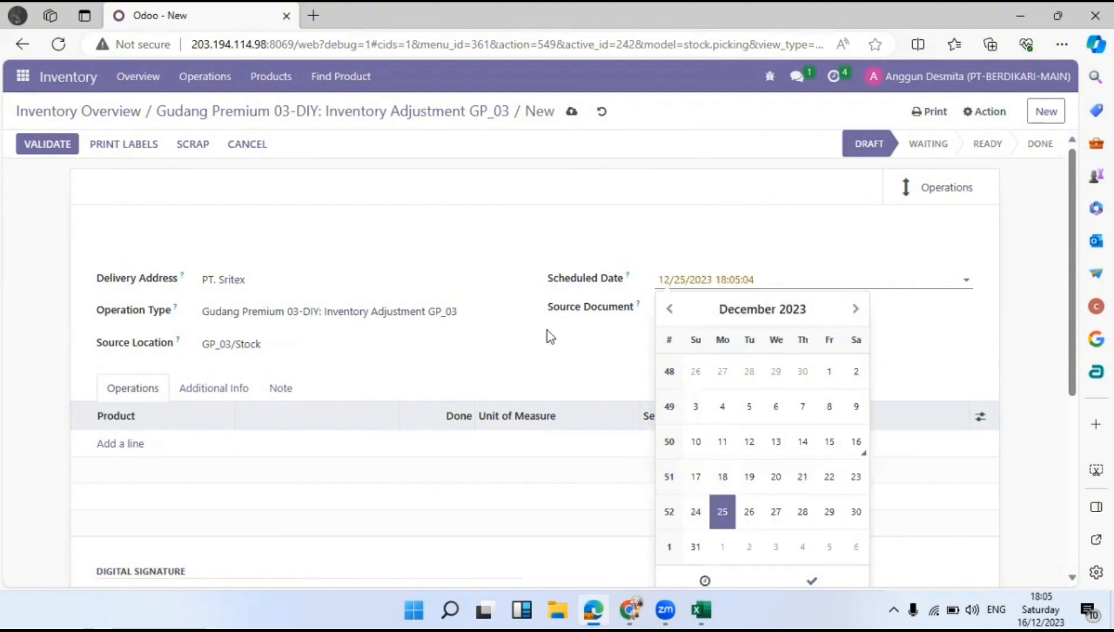
left_click(567, 339)
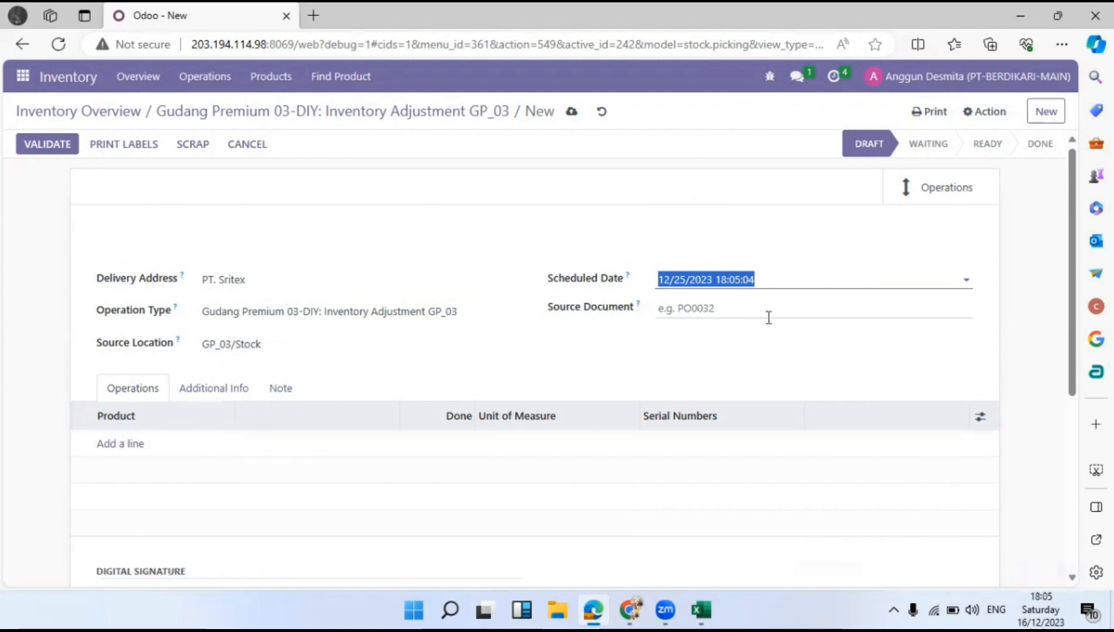
mouse_move(629, 610)
mouse_move(701, 610)
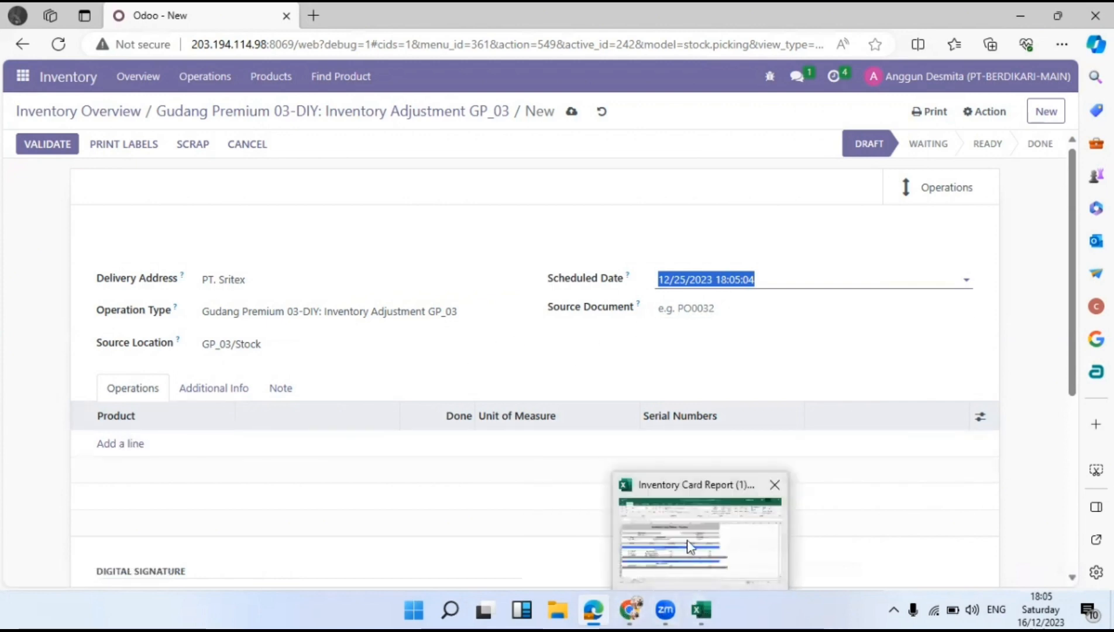
left_click(688, 530)
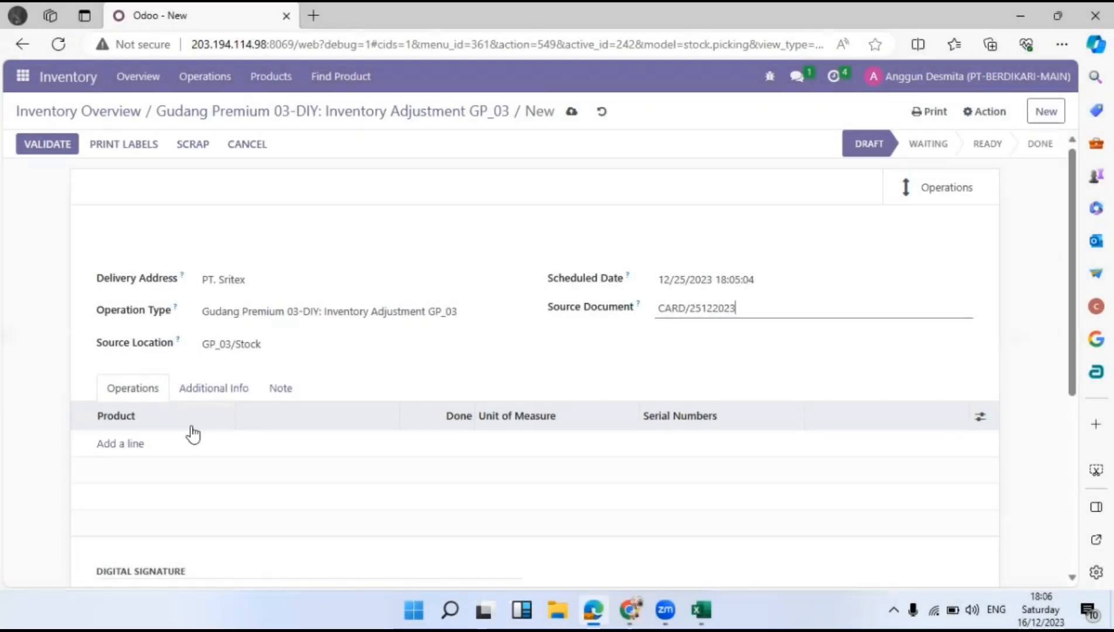
Add a Pakaian (Fashion) product line, then return to the Inventory Card Report spreadsheet.
left_click(118, 445)
left_click(172, 447)
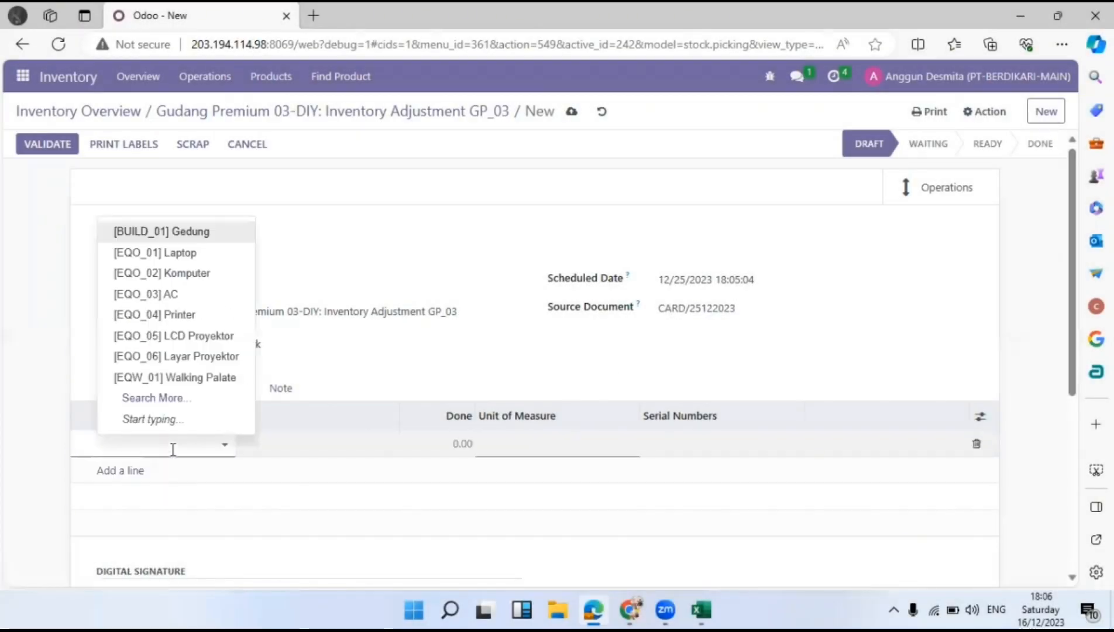
type("pakaian")
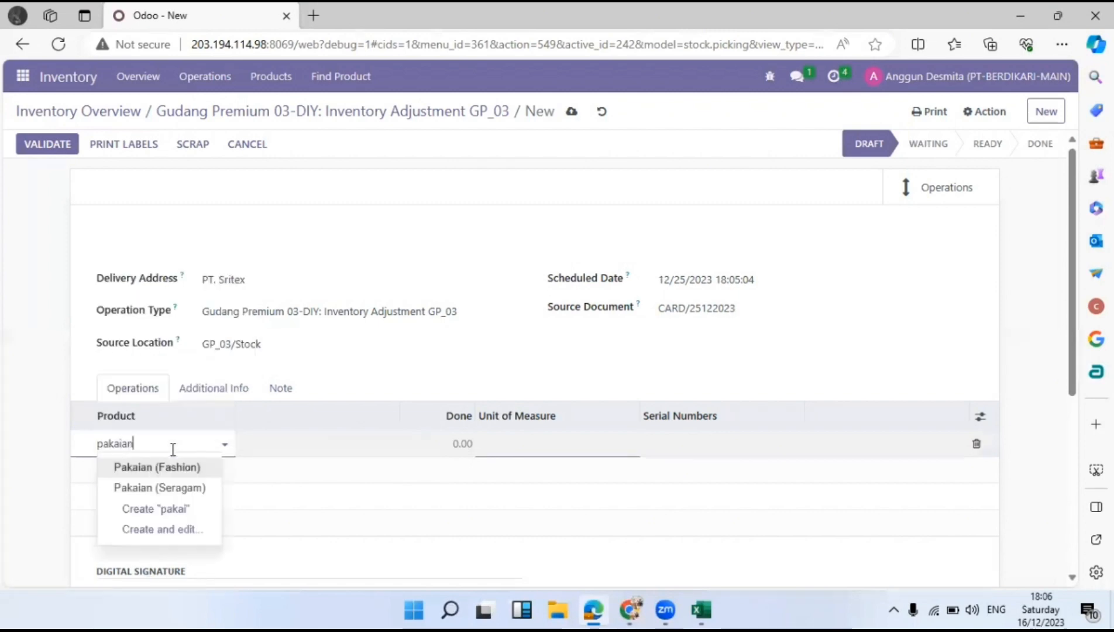
left_click(132, 466)
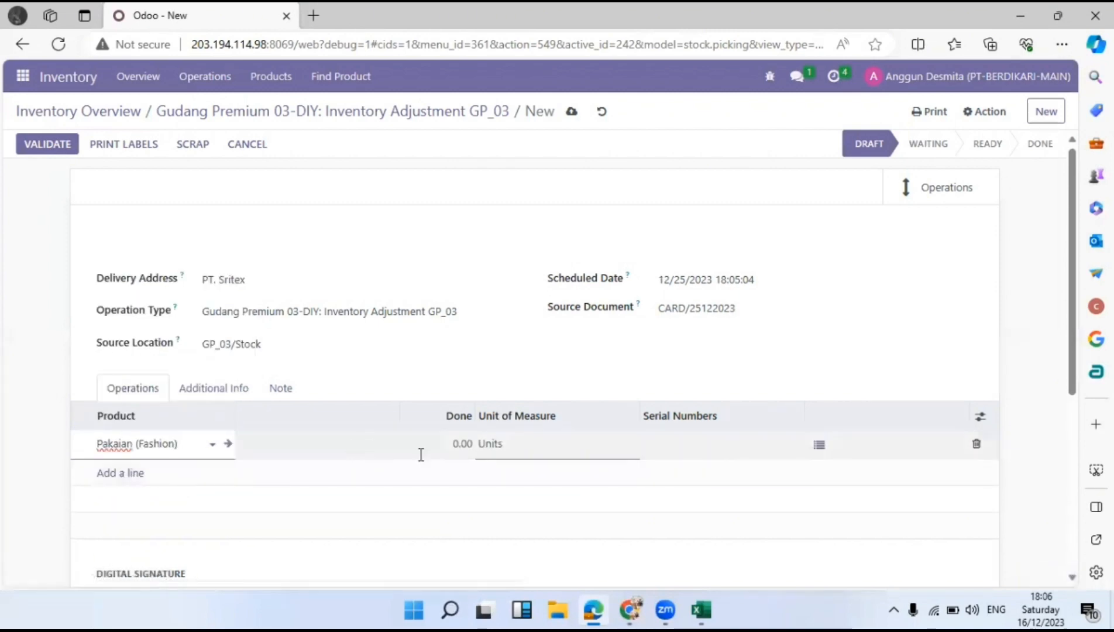
mouse_move(701, 610)
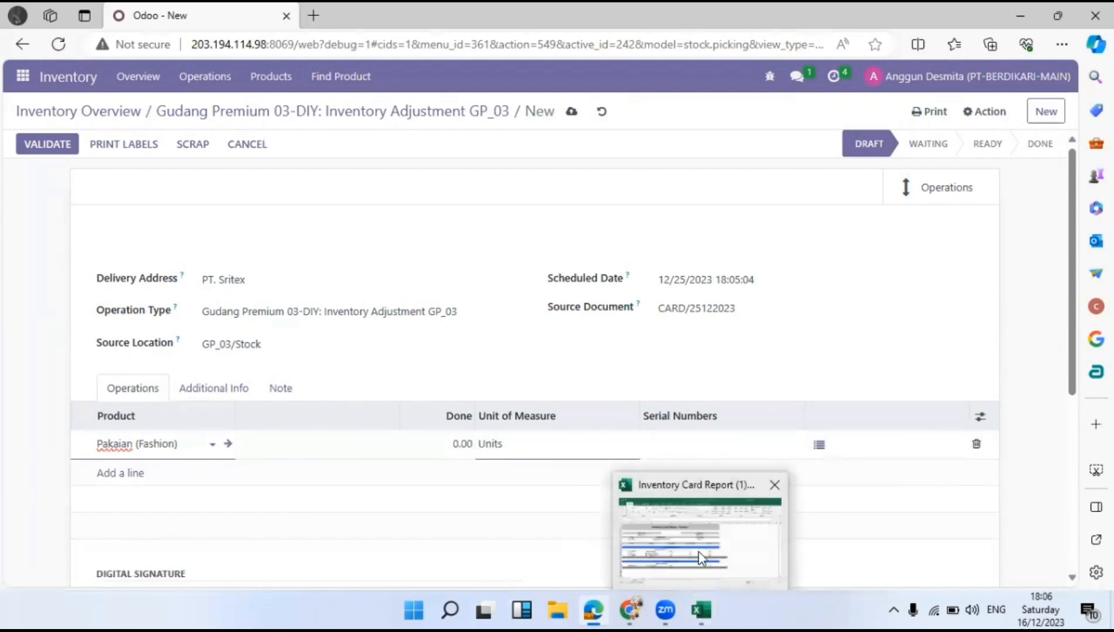
left_click(701, 559)
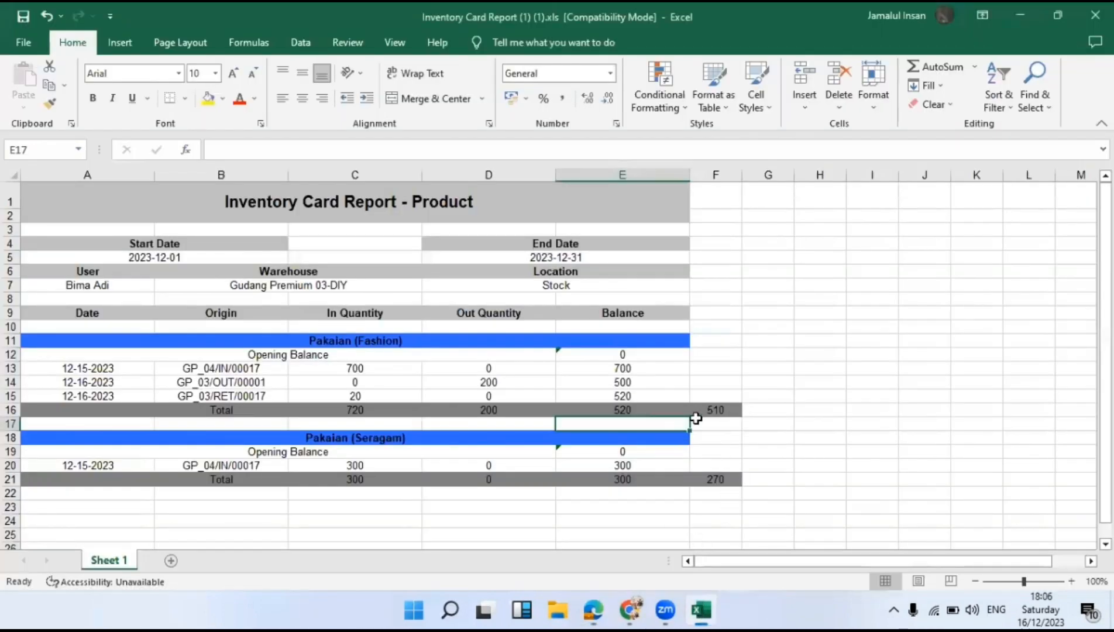
Enter =E16-F16 in G16 for the Pakaian (Fashion) difference of 10.
left_click(769, 410)
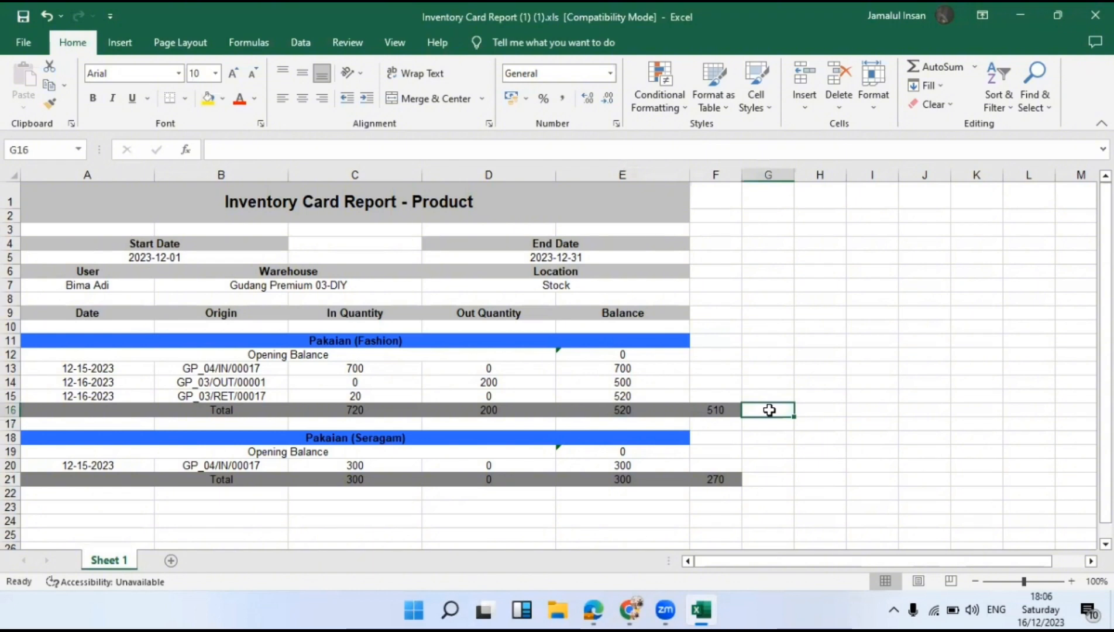
type("=")
left_click(675, 412)
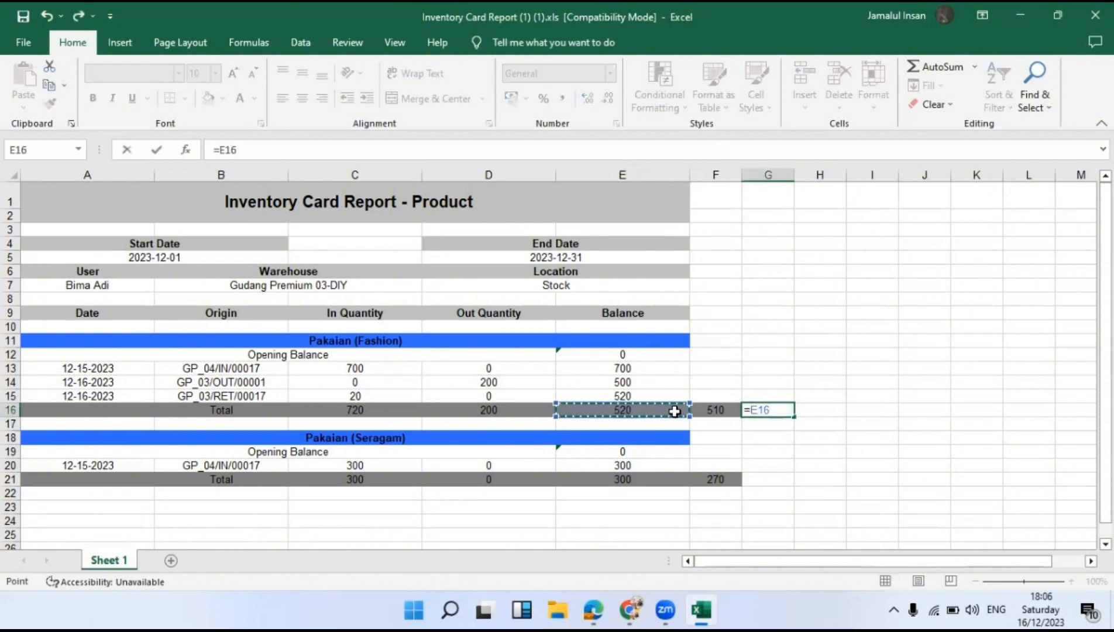
type("-")
key("Left")
key("Return")
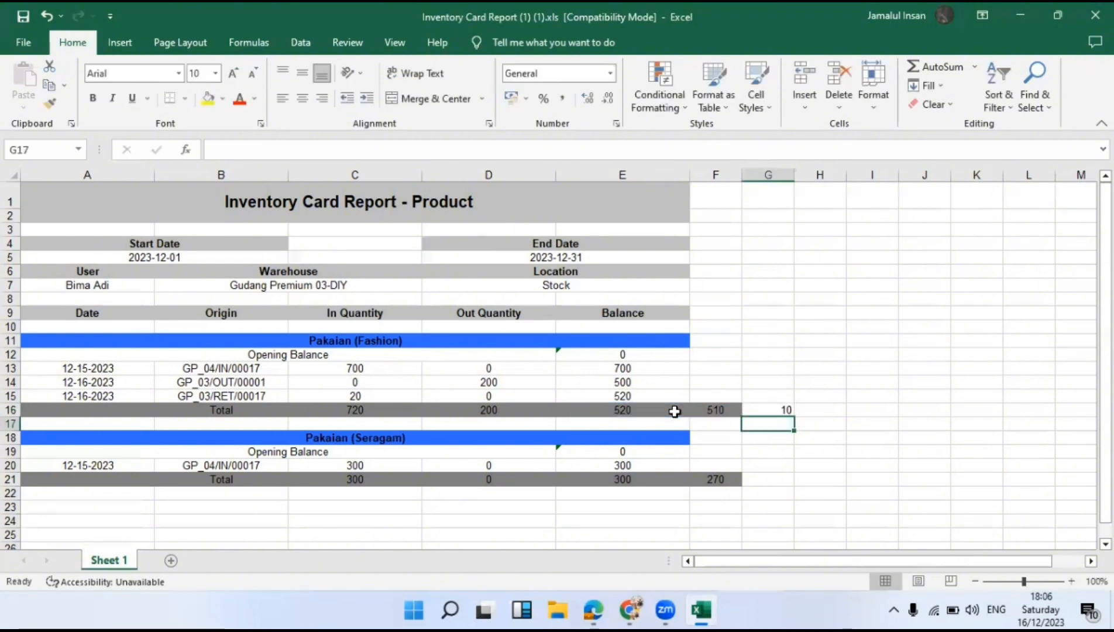
Enter =E21-F21 in G21 for the Pakaian (Seragam) difference of 30.
key("Down")
key("Down")
key("Down")
key("Down")
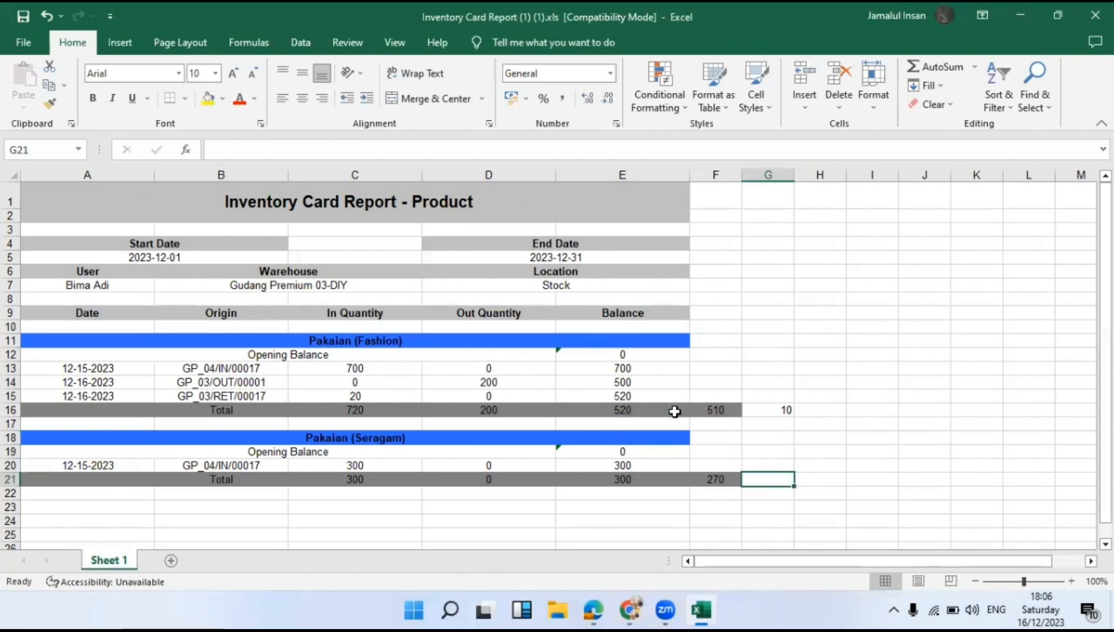
type("=")
key("Left")
key("Left")
key("Left")
key("Right")
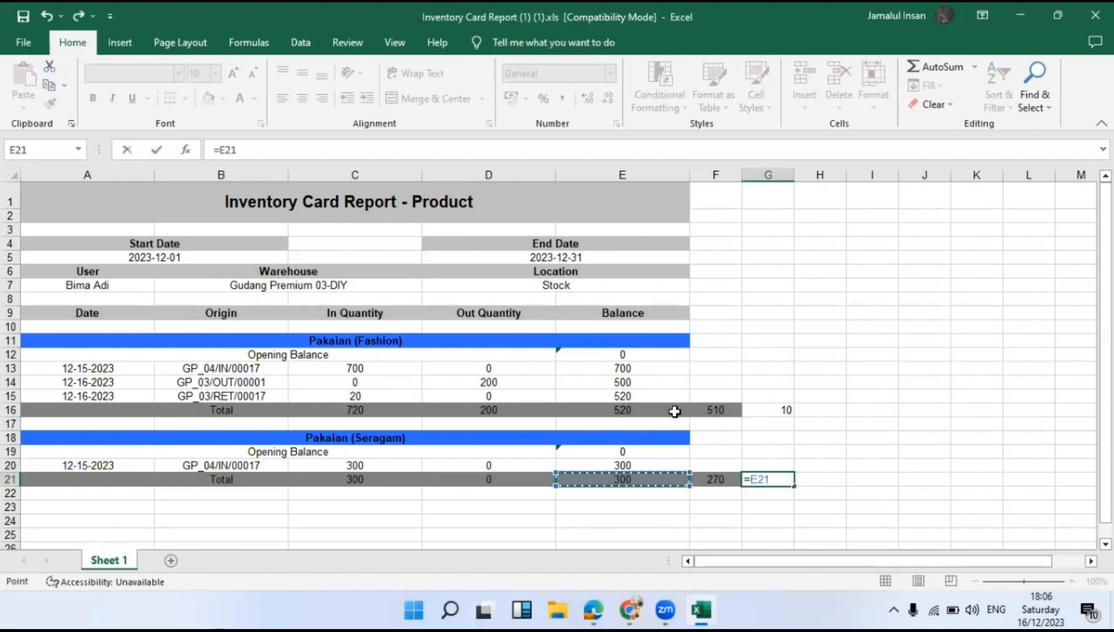
type("-")
key("Left")
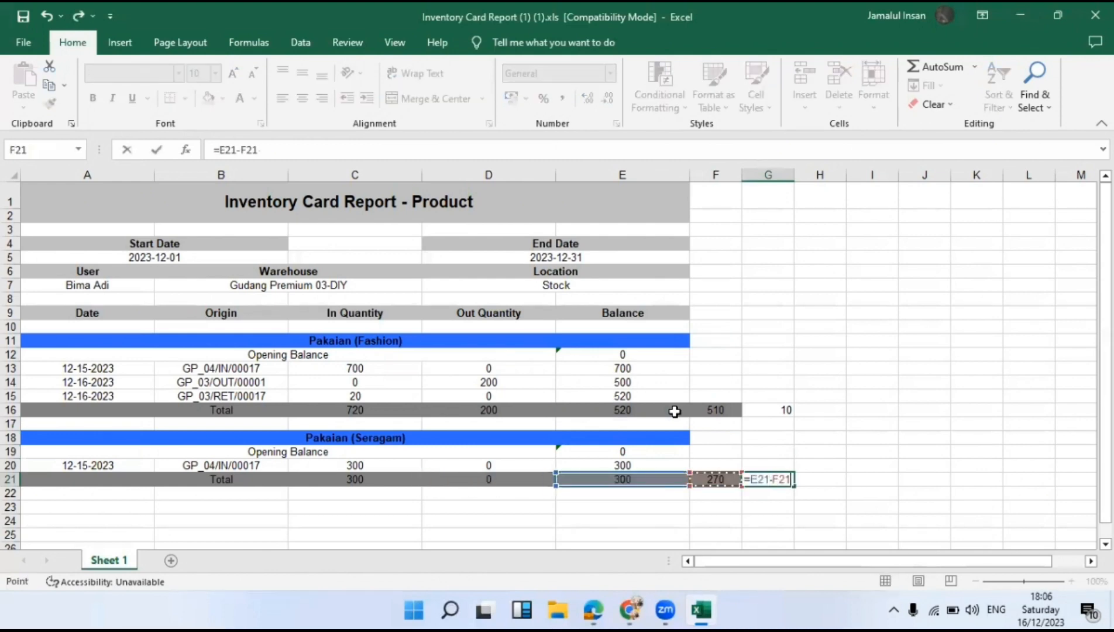
key("Return")
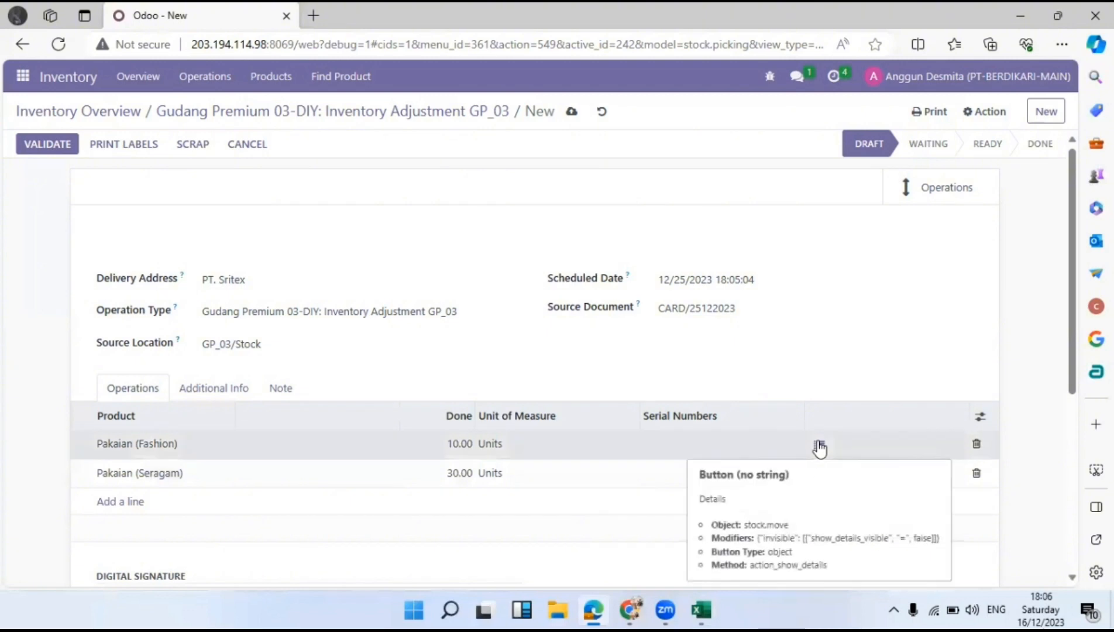
Move the Pakaian (Fashion) line's 10 units into destination package GP01200001 and confirm.
left_click(819, 447)
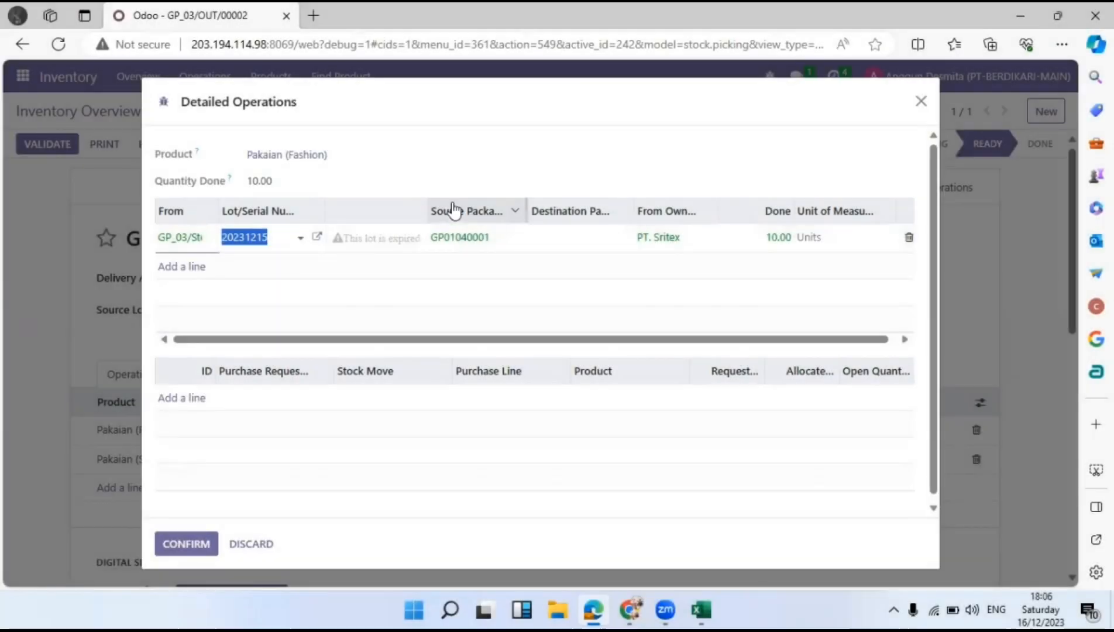
left_click(483, 186)
left_click(586, 237)
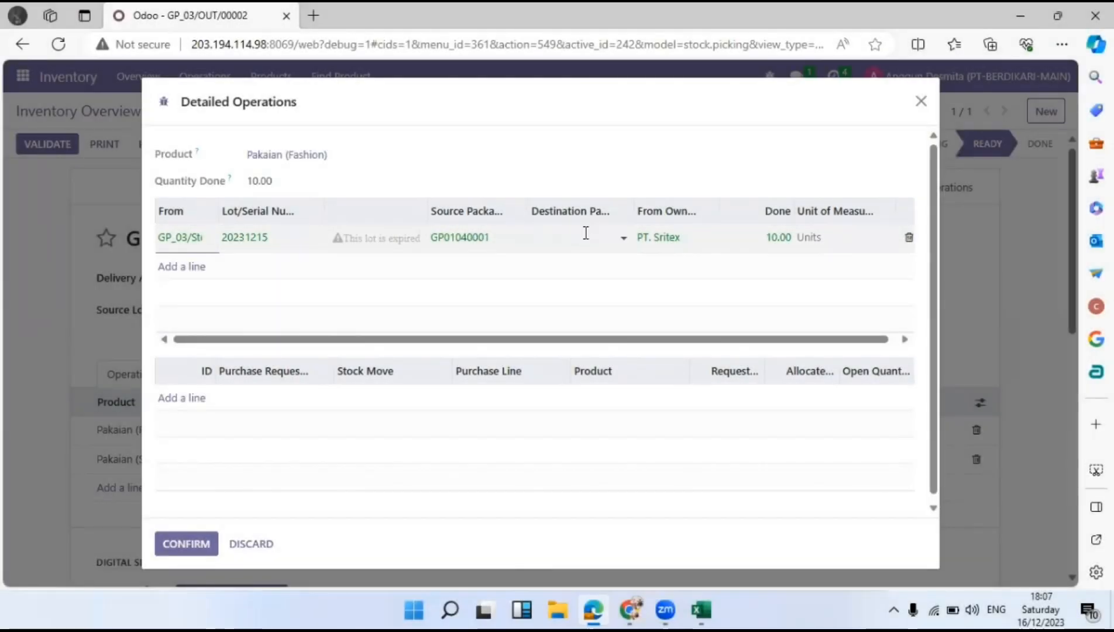
left_click(584, 240)
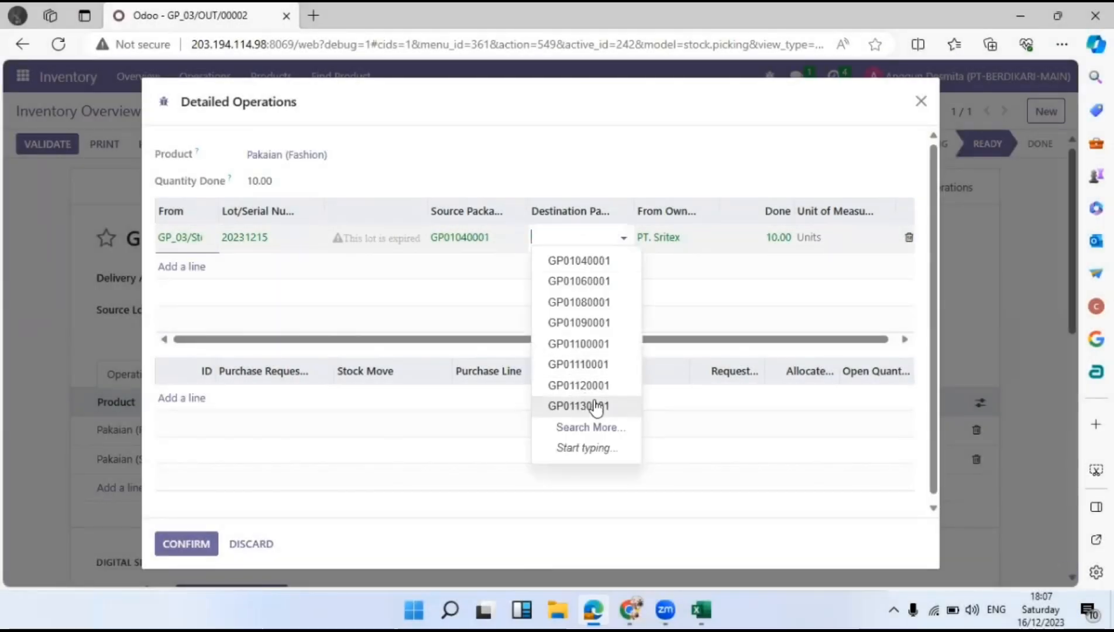
left_click(590, 427)
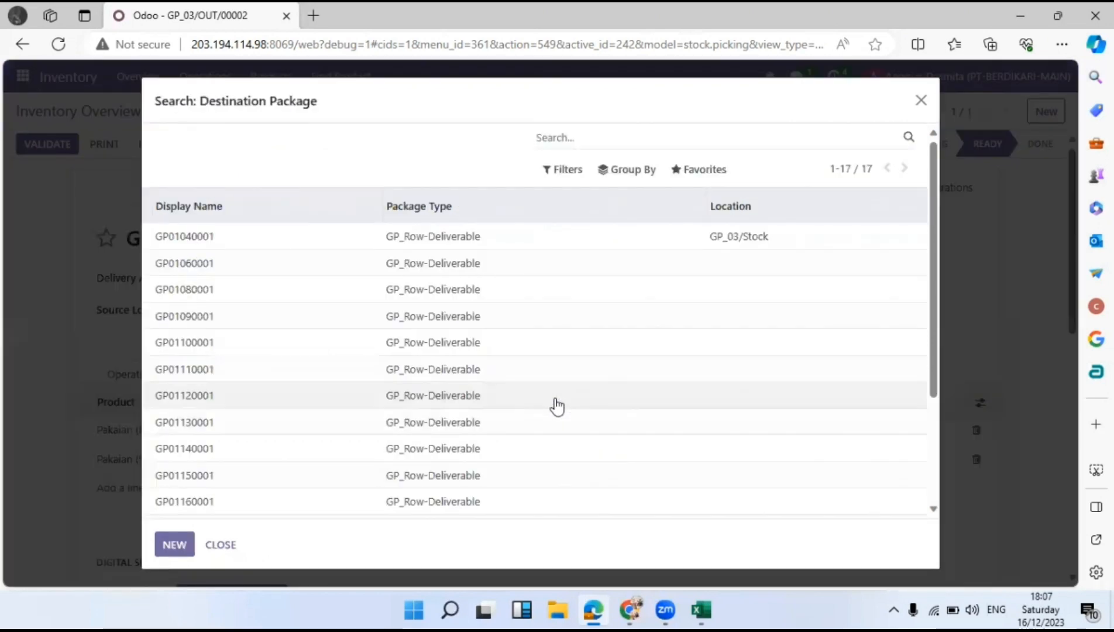
scroll(557, 406, "down", 5)
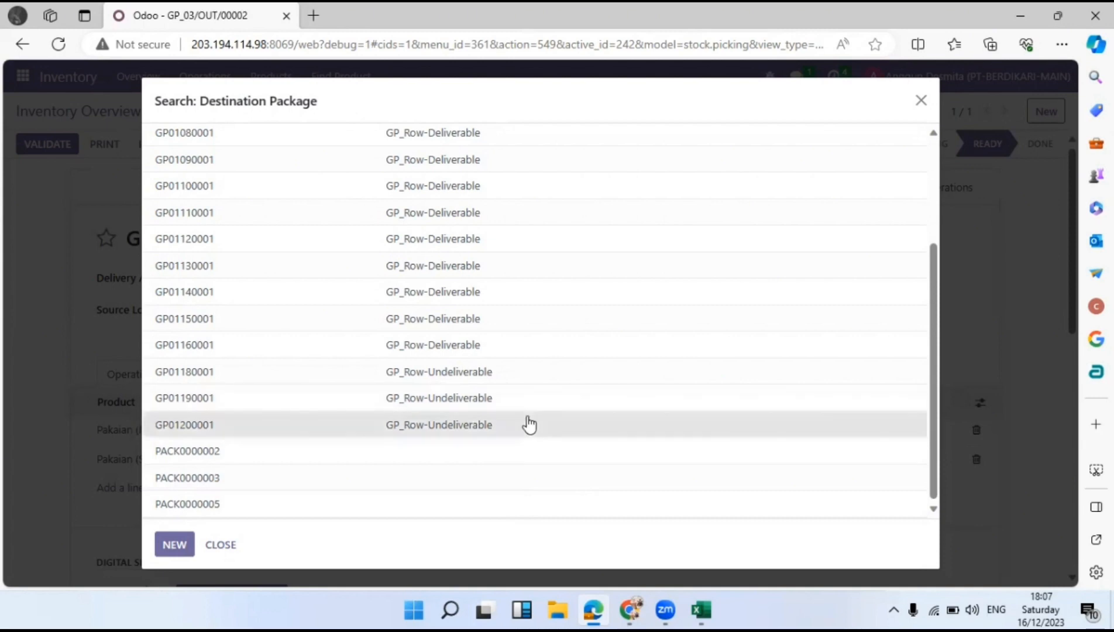
left_click(174, 507)
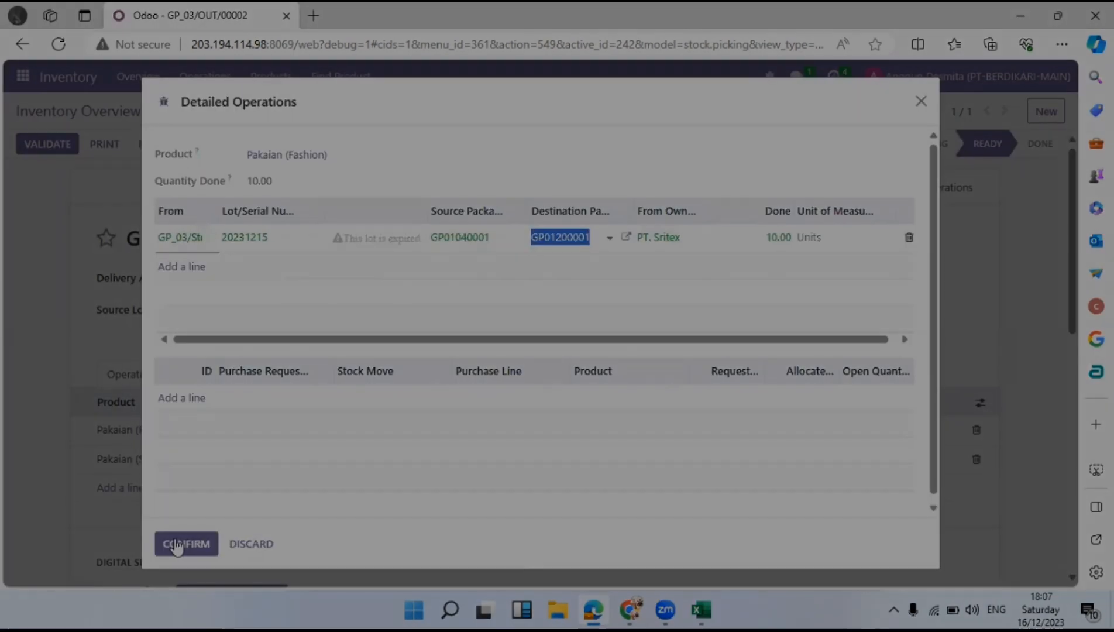
left_click(179, 542)
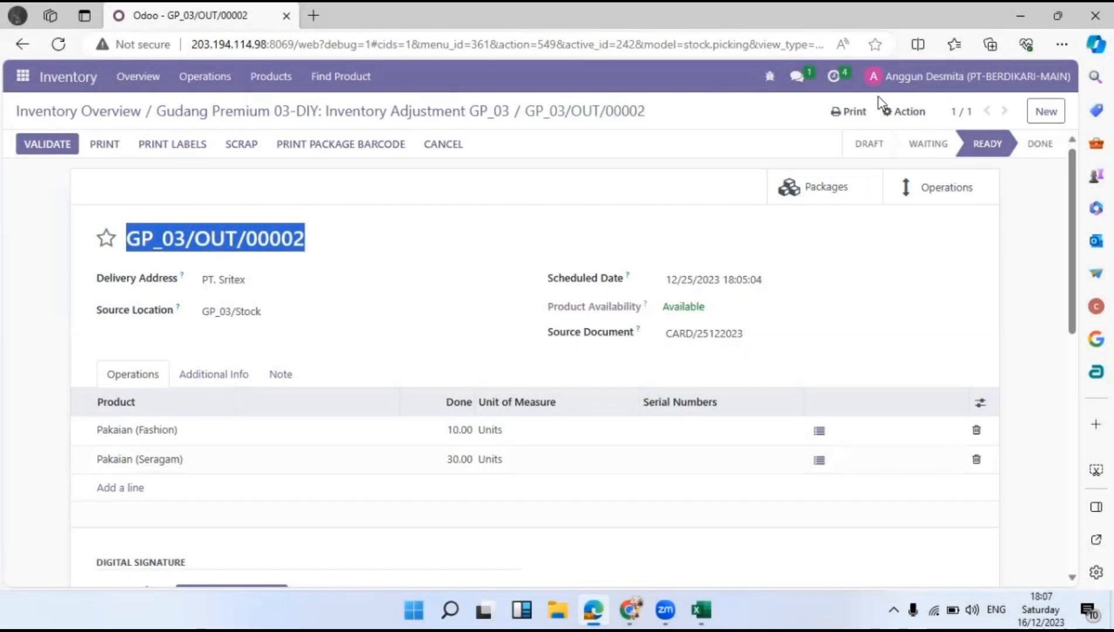
Send the manager a chat message asking them to validate GP_03/OUT/00002.
left_click(797, 76)
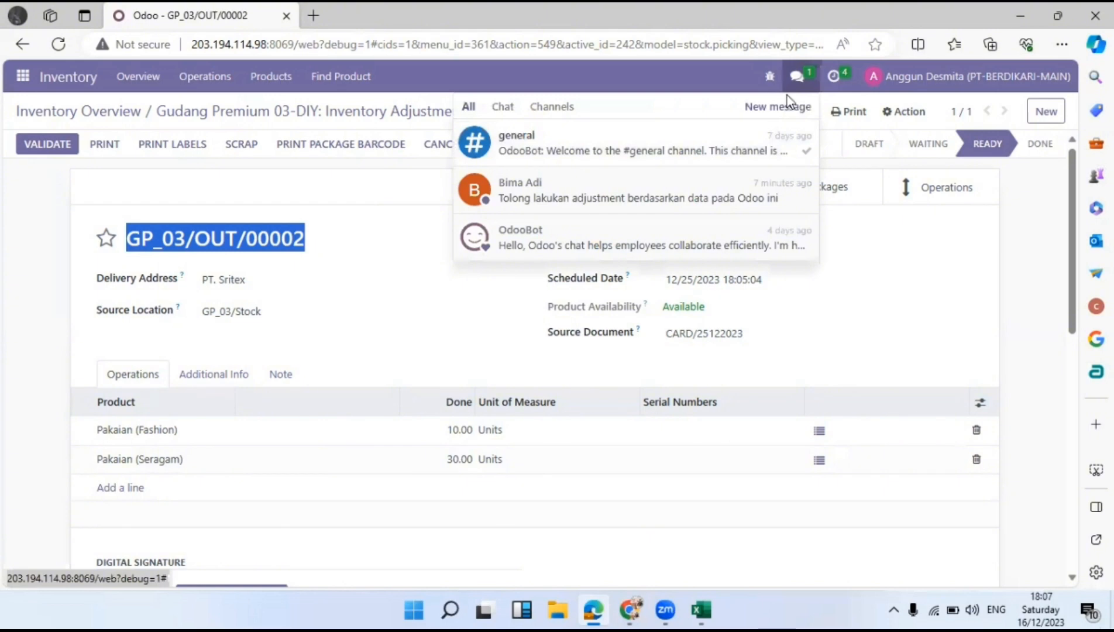
left_click(560, 197)
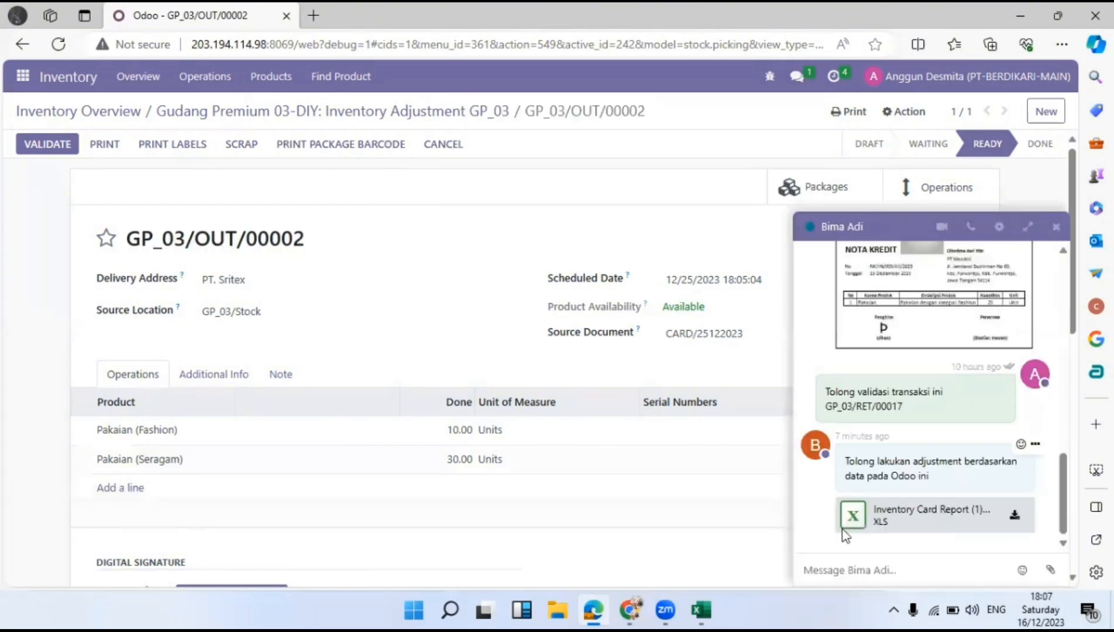
type("s")
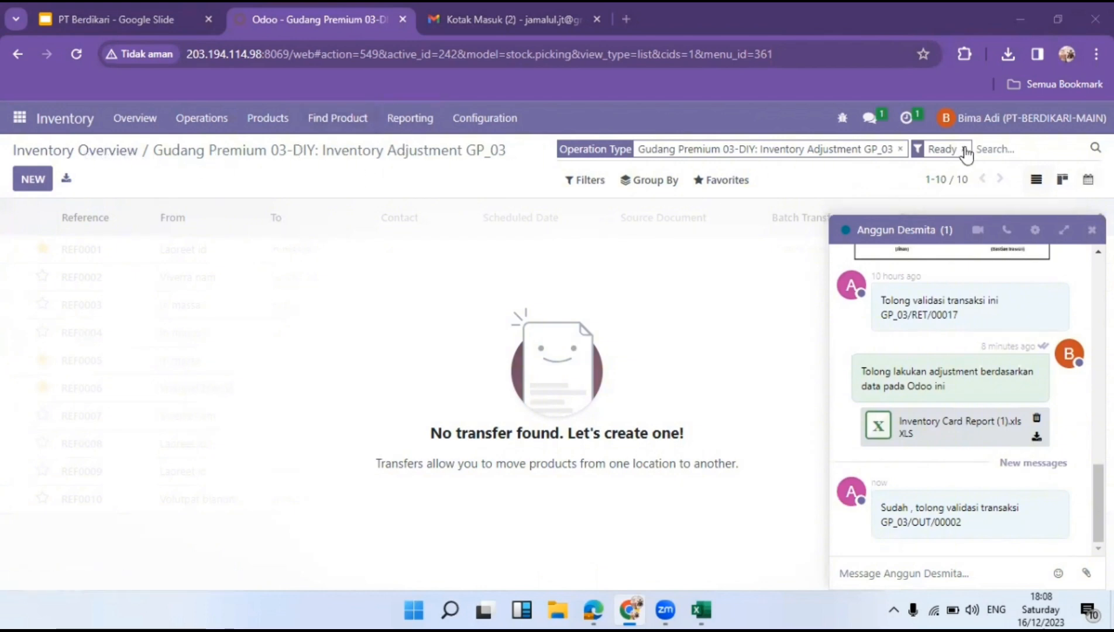
Clear the Ready filter and open transfer GP_03/OUT/00002, closing the chat window.
left_click(965, 149)
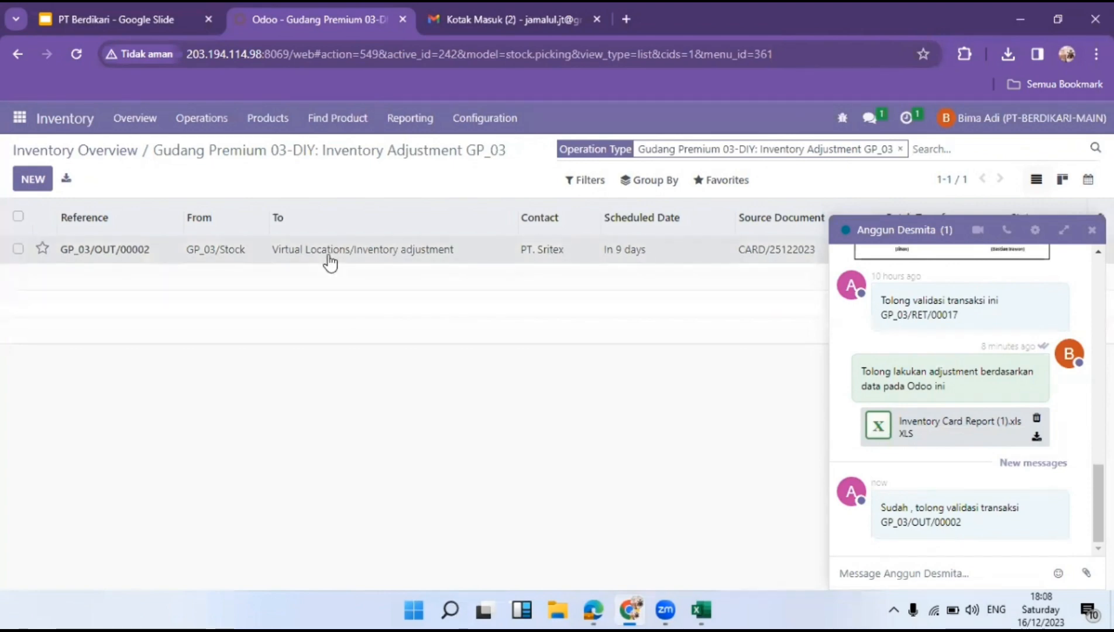
left_click(330, 261)
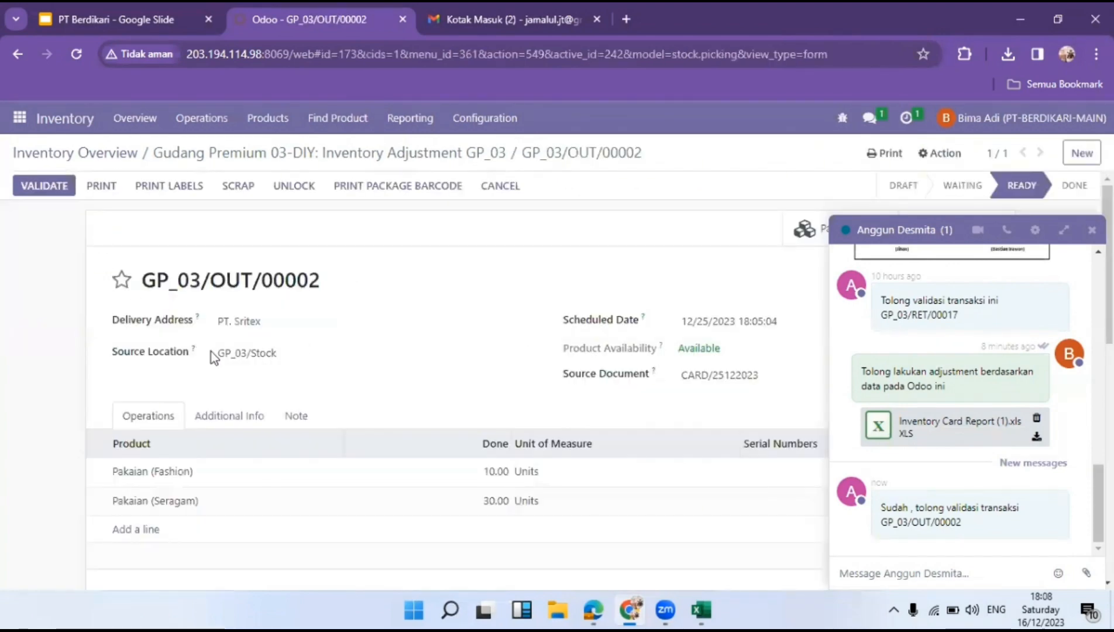
scroll(212, 357, "down", 5)
scroll(217, 356, "up", 4)
scroll(581, 411, "down", 3)
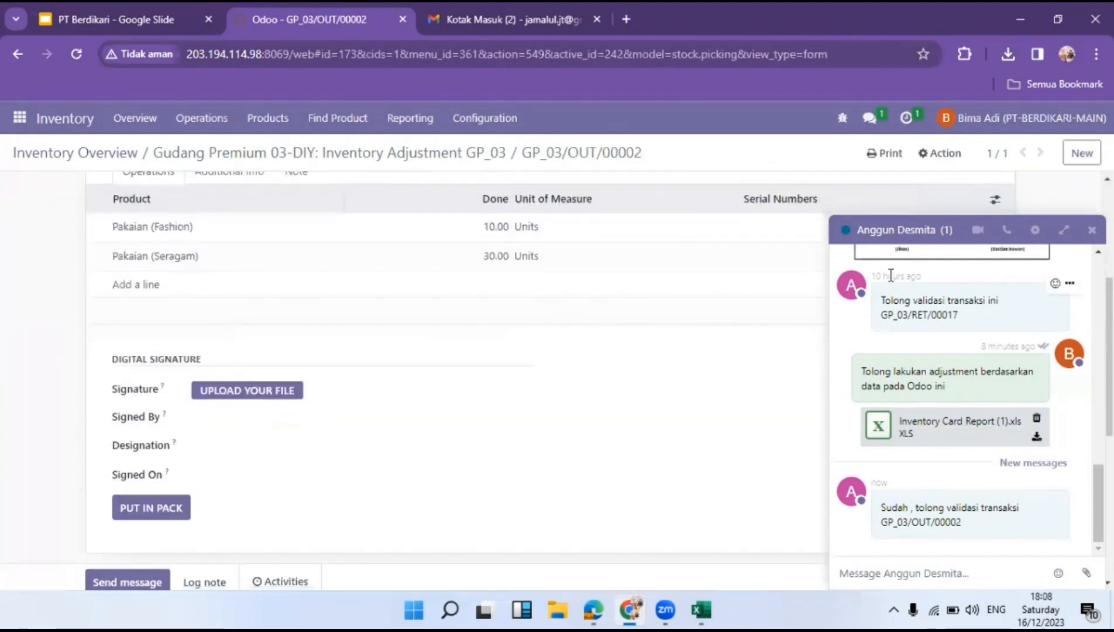
left_click(1092, 229)
scroll(568, 338, "up", 4)
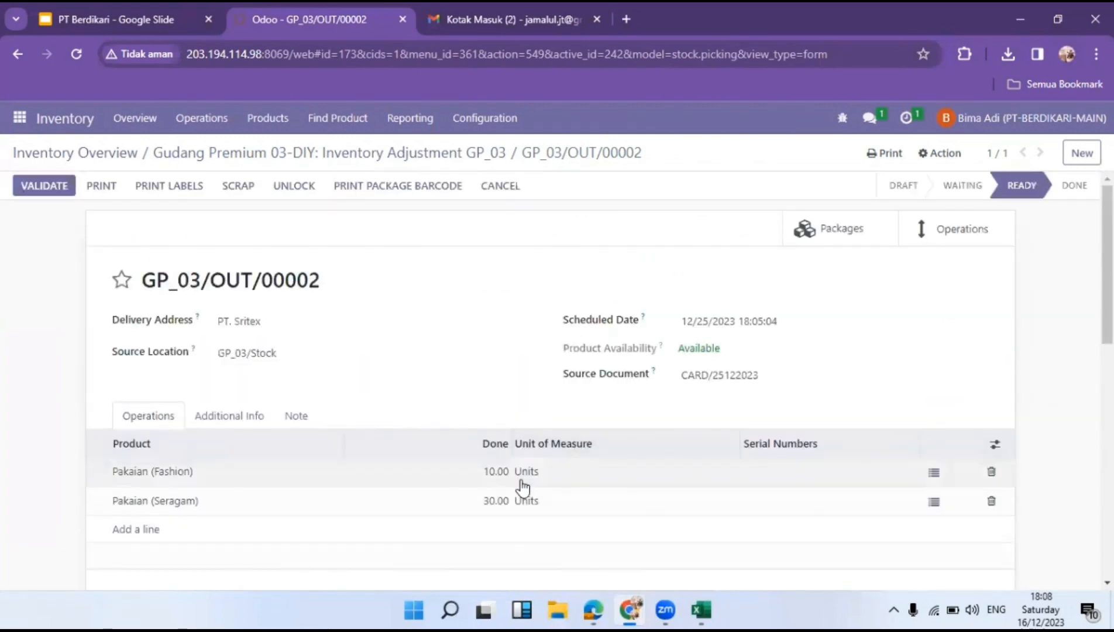
scroll(522, 487, "down", 4)
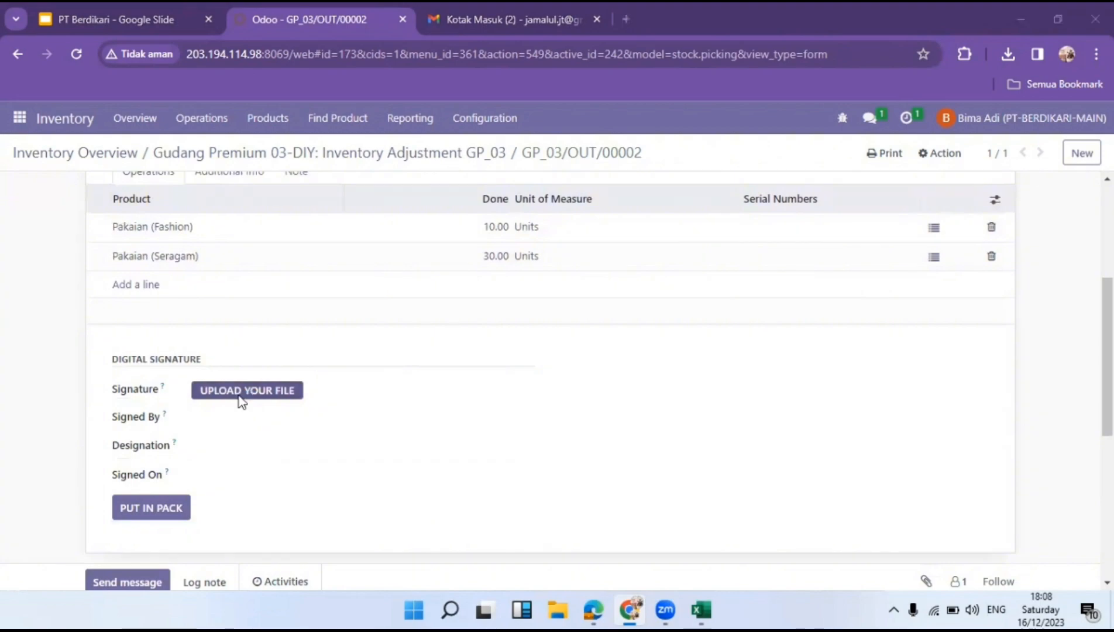
Attach the signature file from Documents and validate the transfer to Done.
left_click(241, 400)
left_click(140, 273)
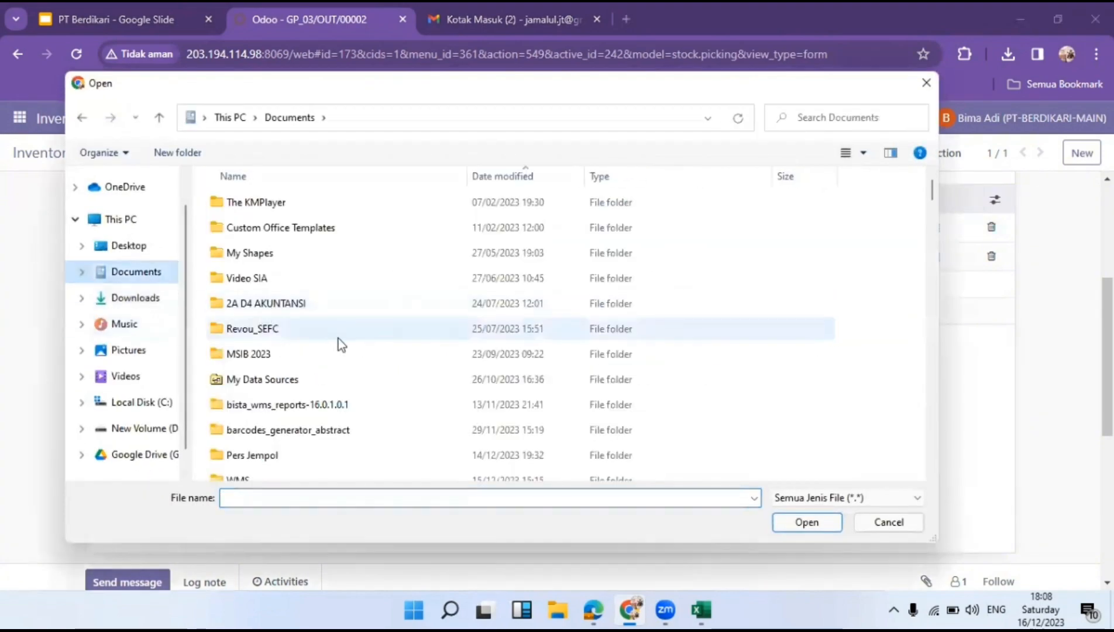
scroll(345, 356, "down", 1)
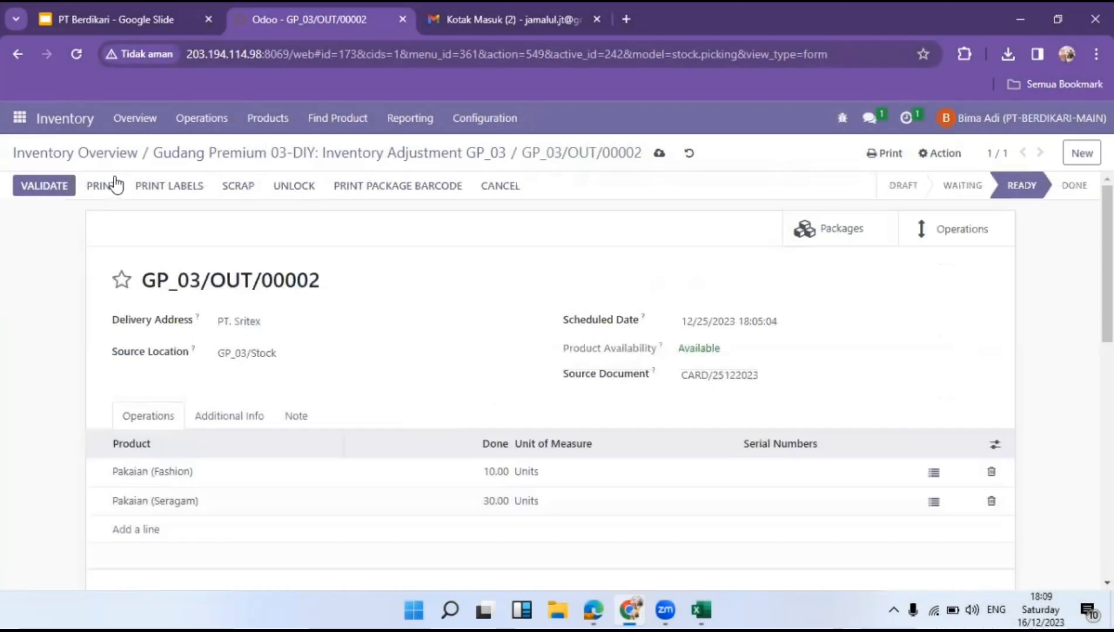
left_click(44, 186)
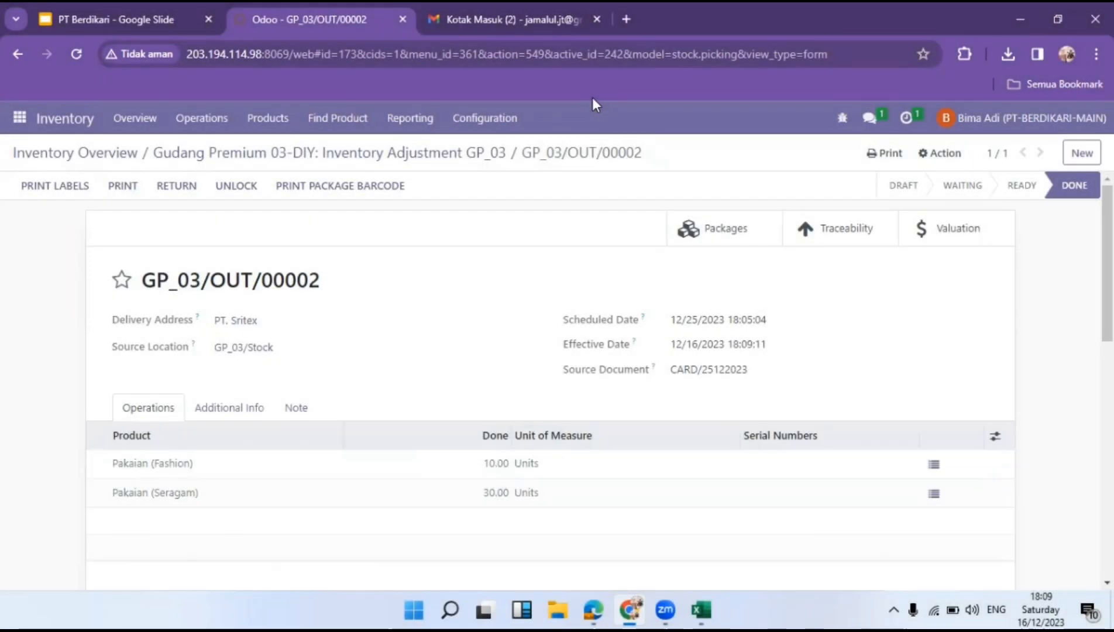
left_click(88, 6)
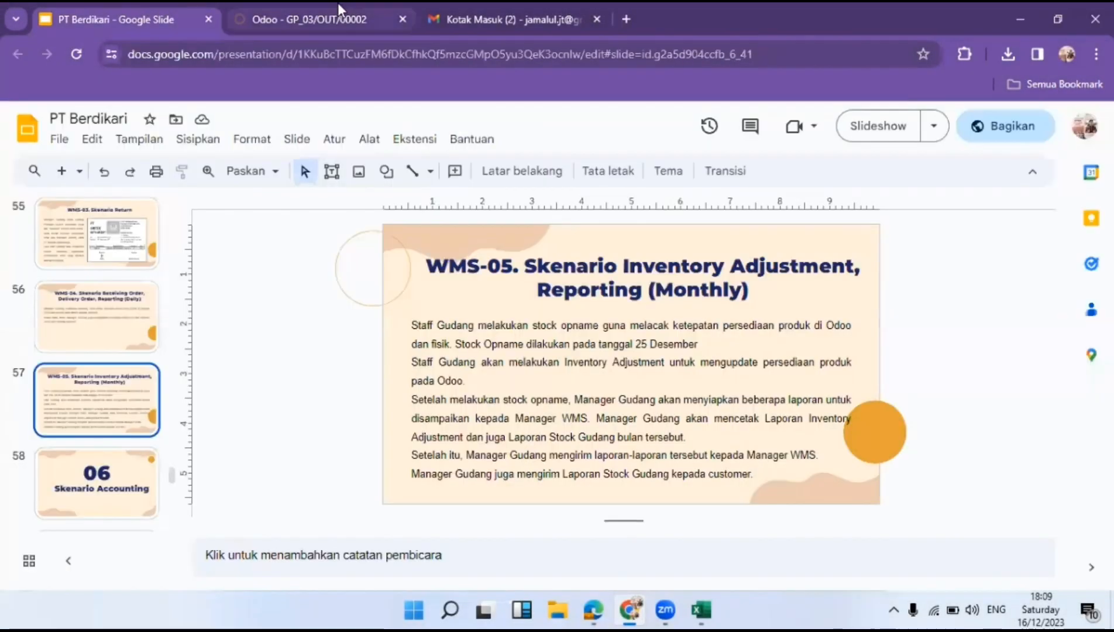
left_click(303, 5)
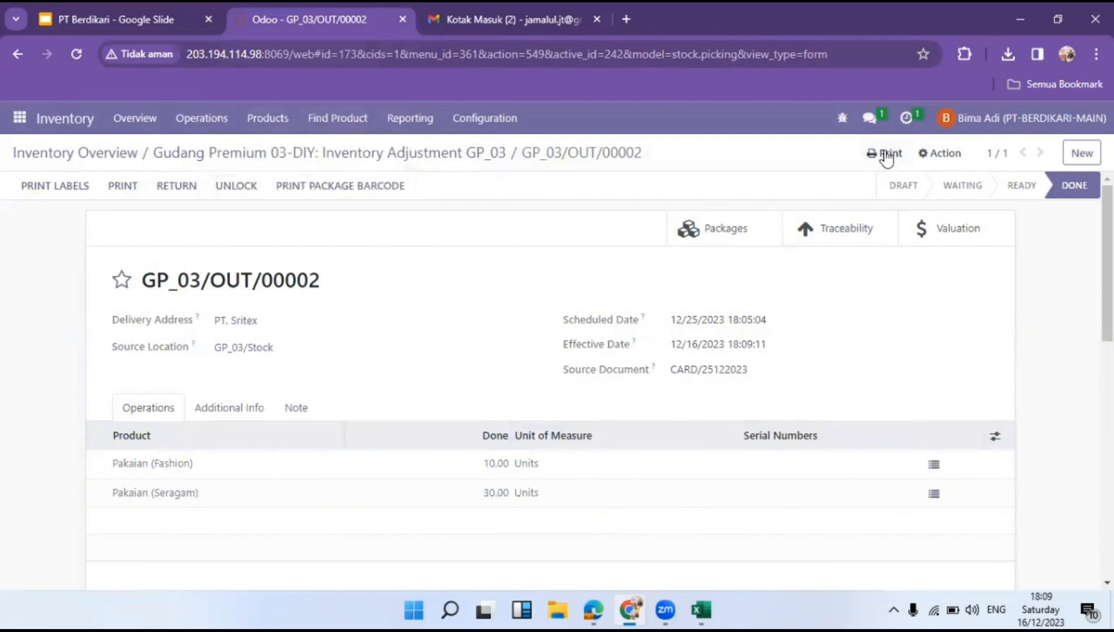
Print the GP_03/OUT/00002 delivery slip and set up an Inventory Card Report from 12/01/2023.
left_click(885, 154)
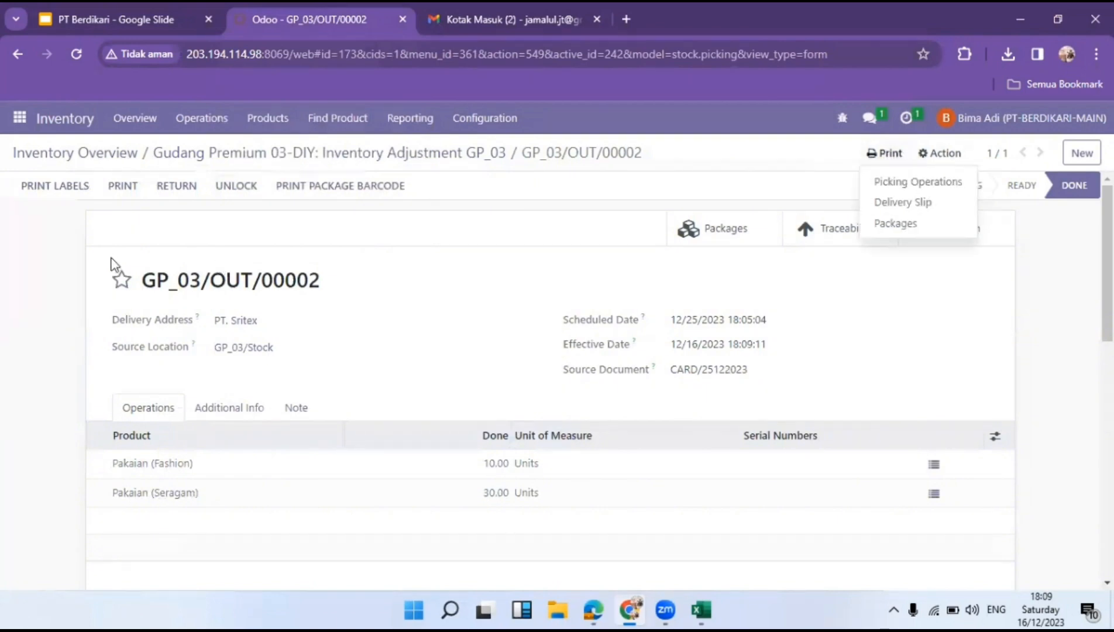
left_click(120, 183)
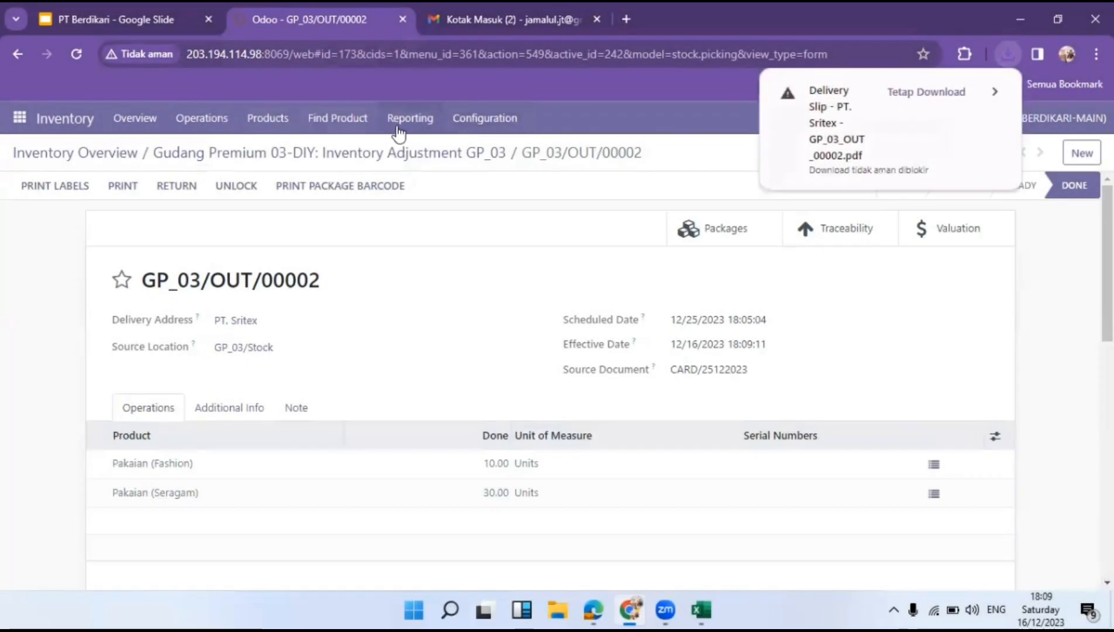
left_click(406, 119)
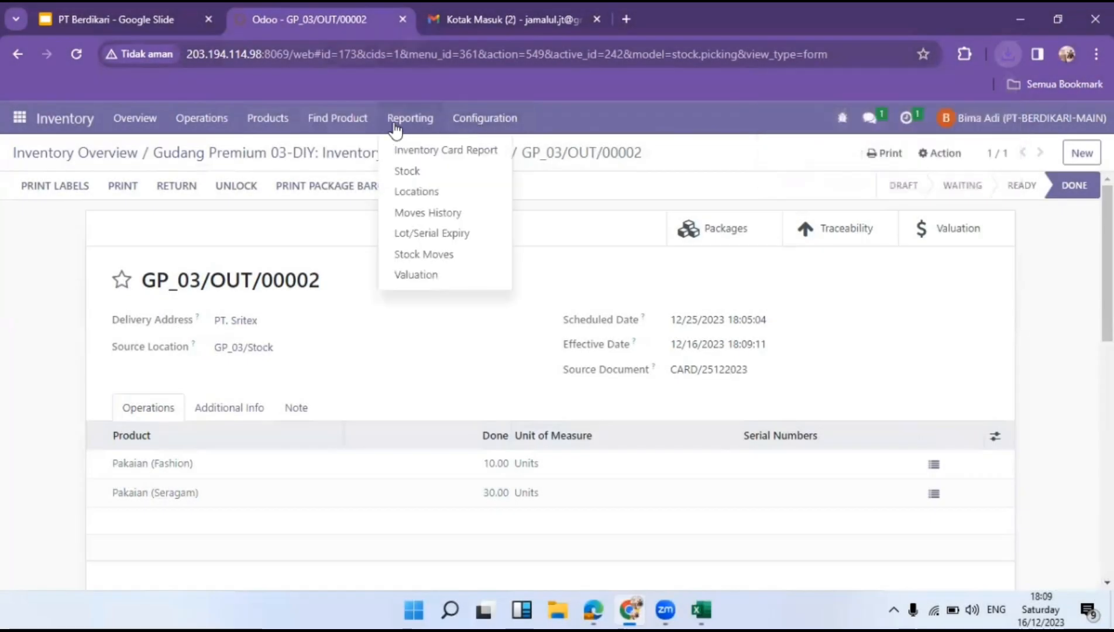
left_click(434, 154)
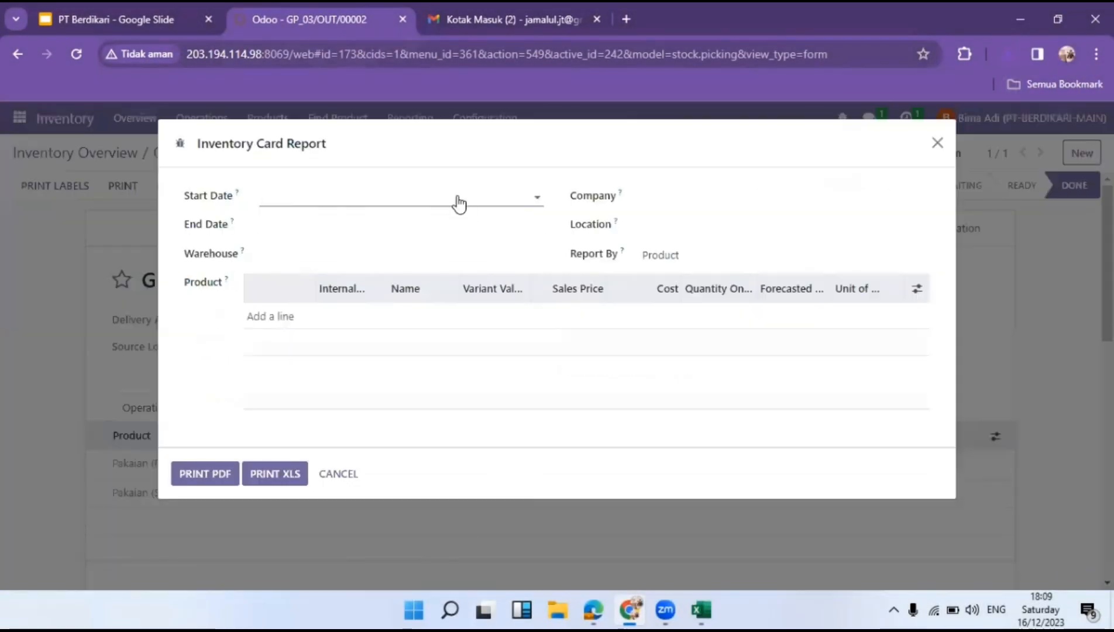
left_click(458, 203)
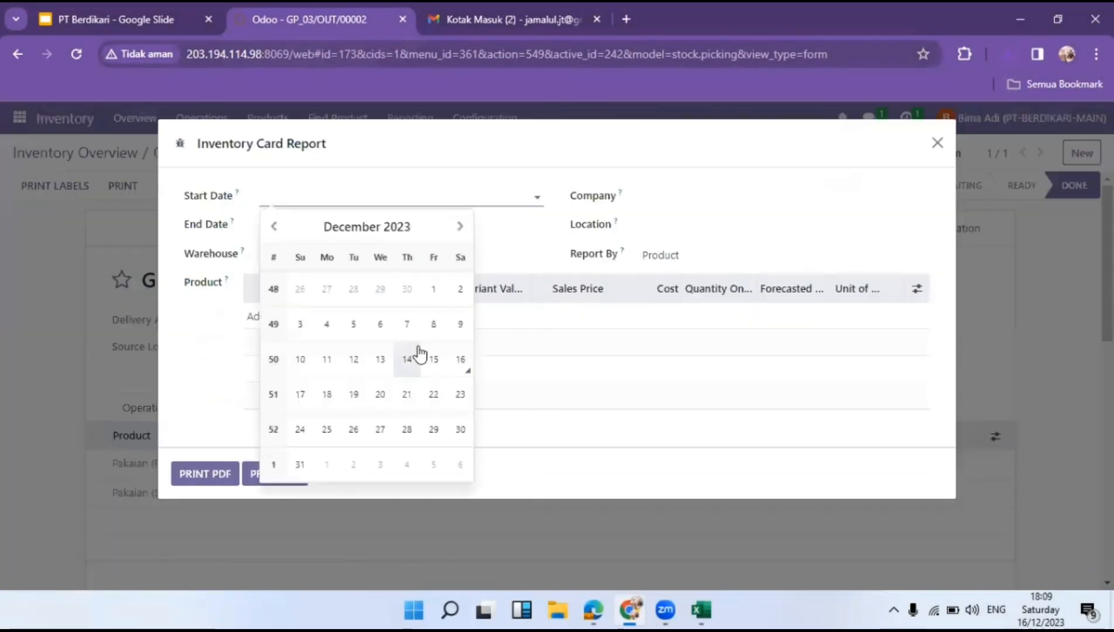
left_click(427, 293)
left_click(467, 228)
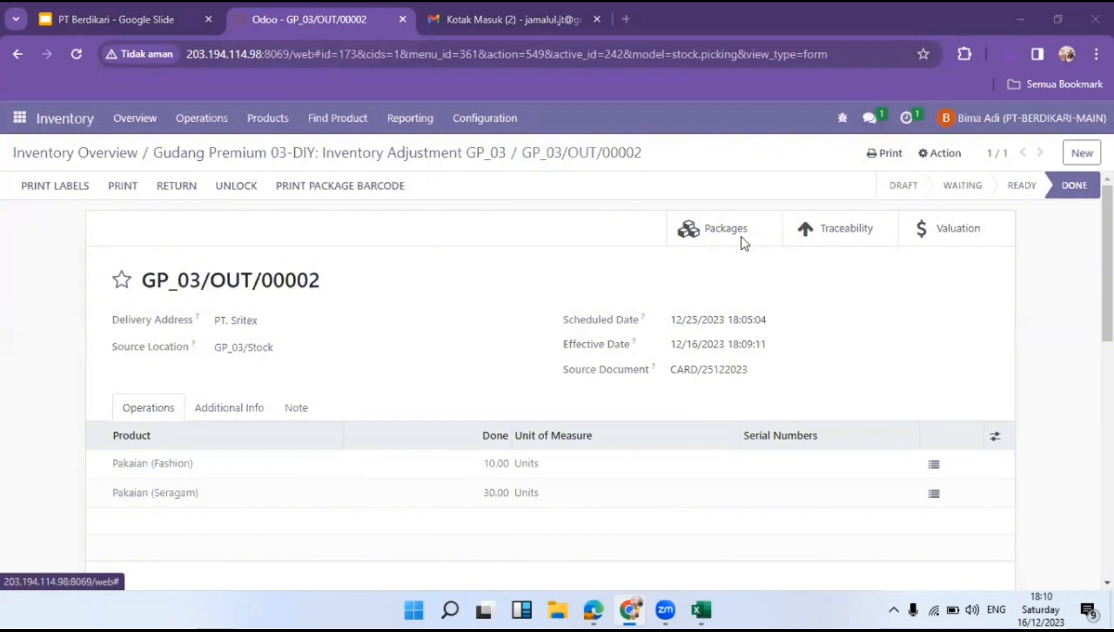
Send both PDFs in the manager's chat, then switch to the Contacts app.
left_click(870, 117)
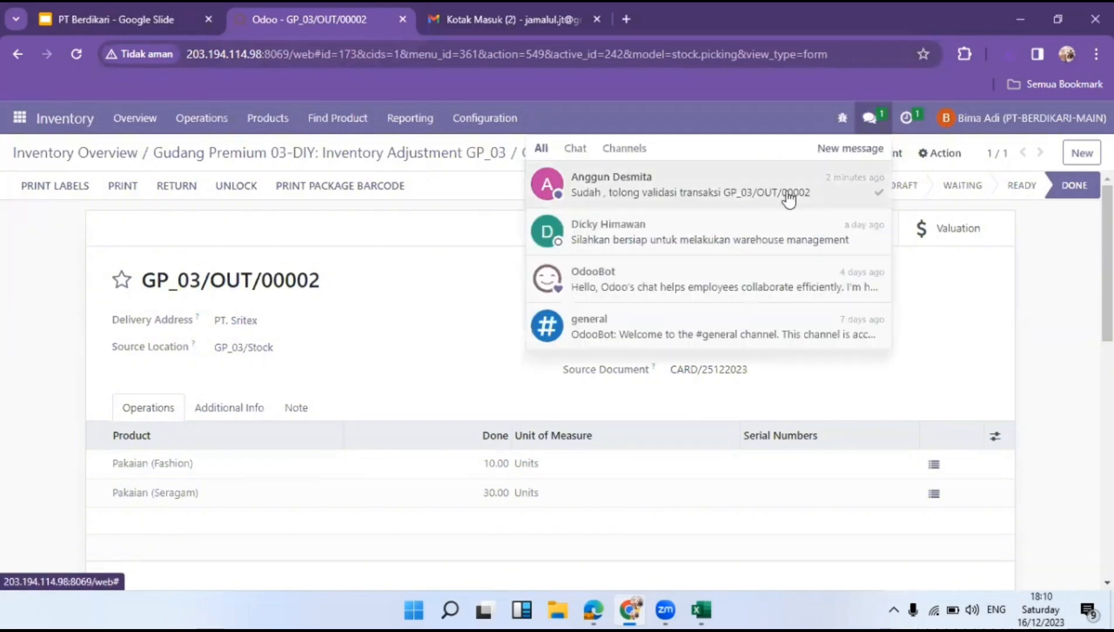
left_click(715, 237)
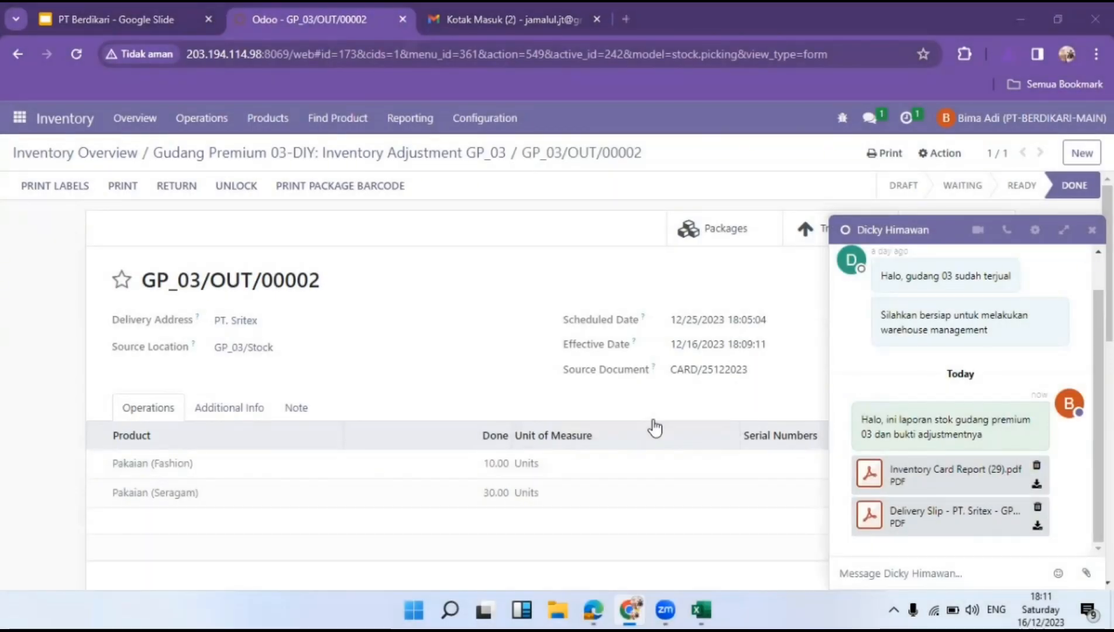
left_click(1092, 230)
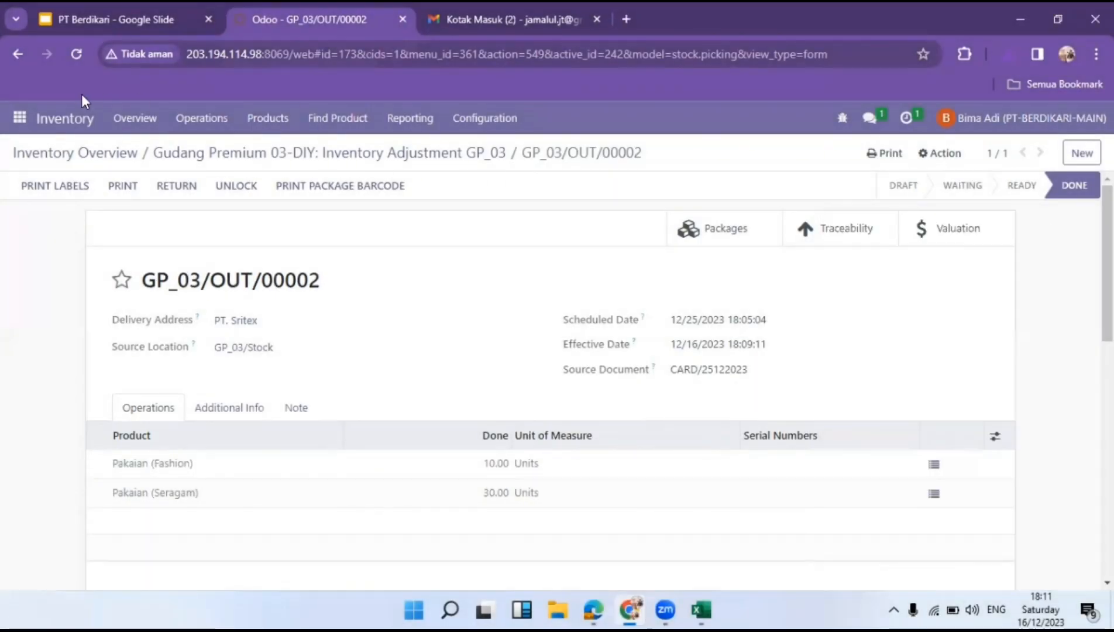
left_click(17, 122)
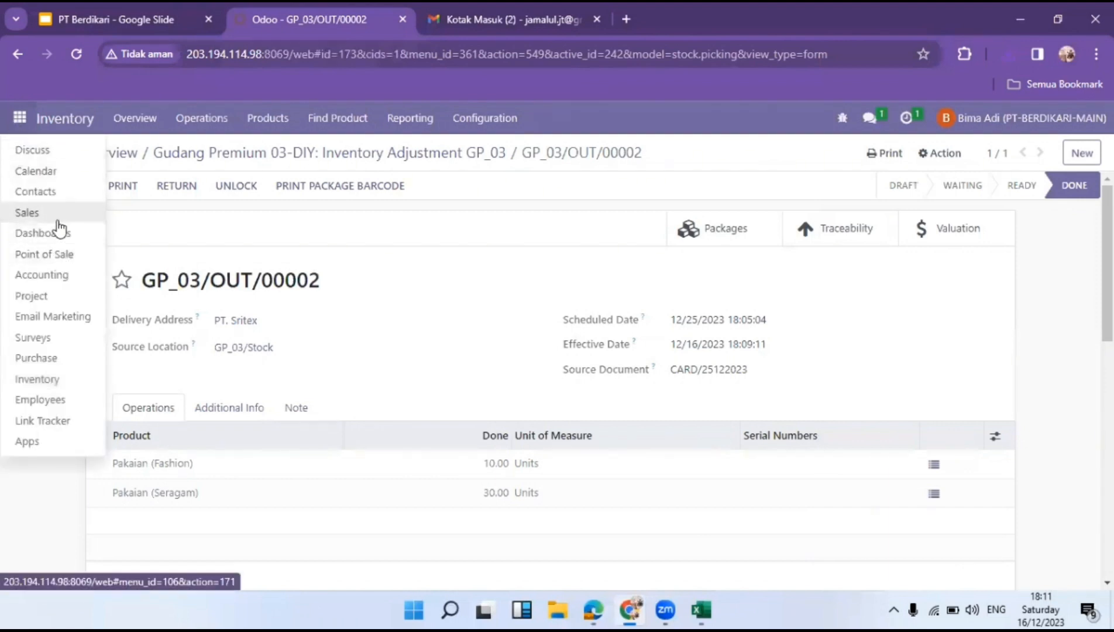
left_click(59, 192)
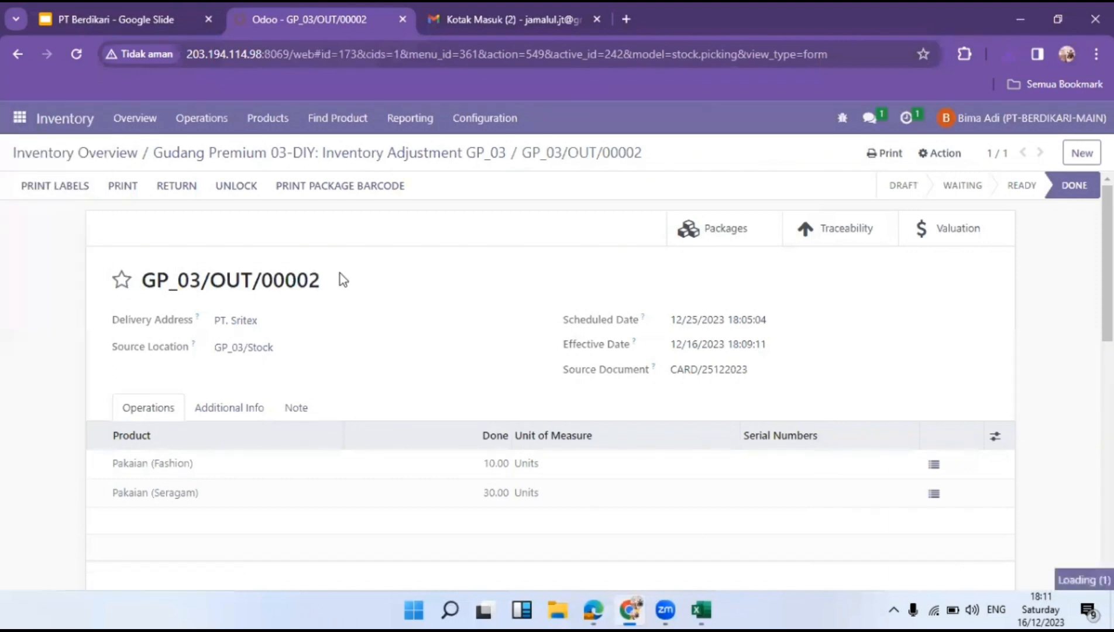